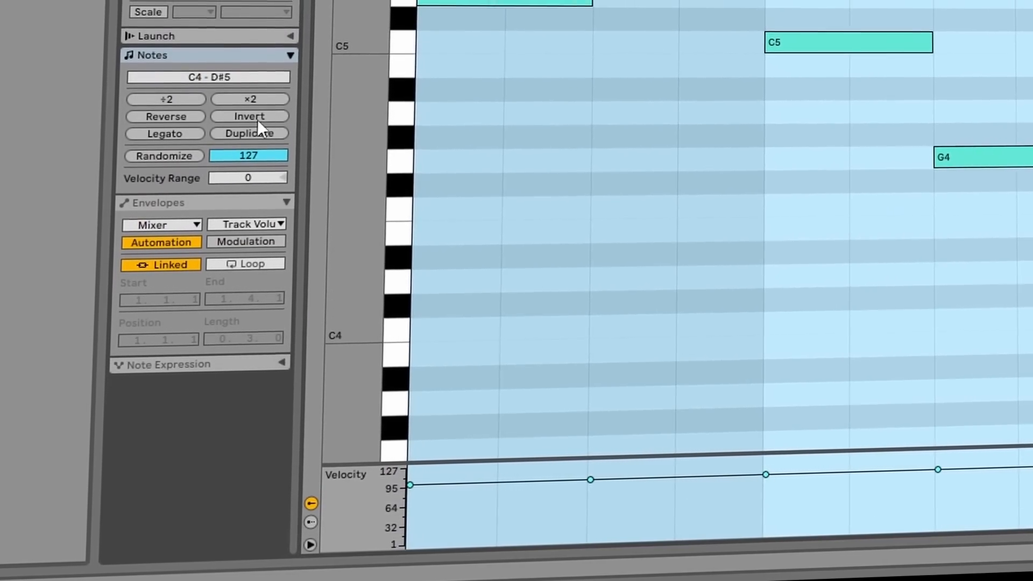
# Double the duration of the MIDI clip's notes, compress them with ÷2, and play the clip.
pyautogui.click(256, 94)
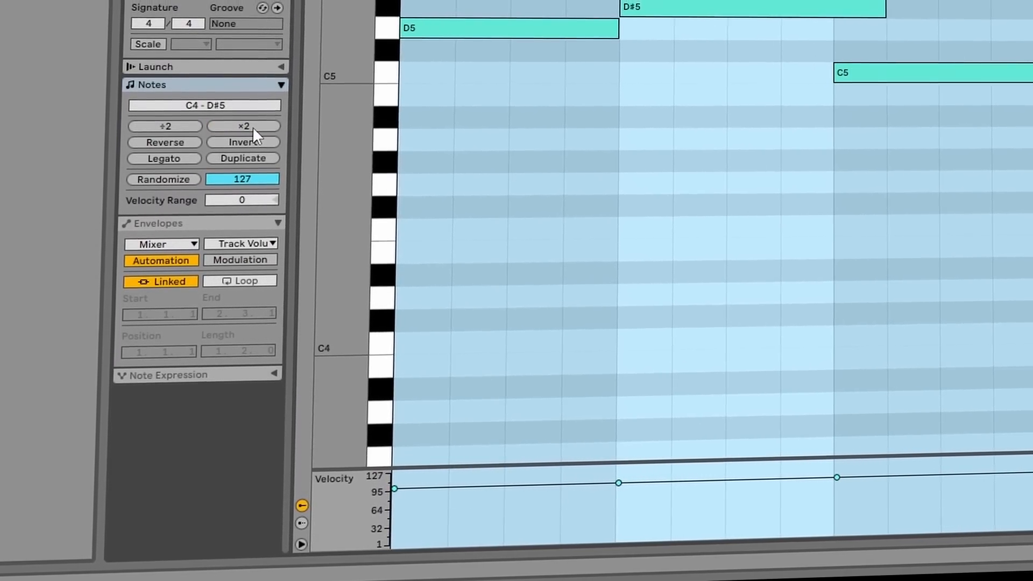
pyautogui.click(178, 120)
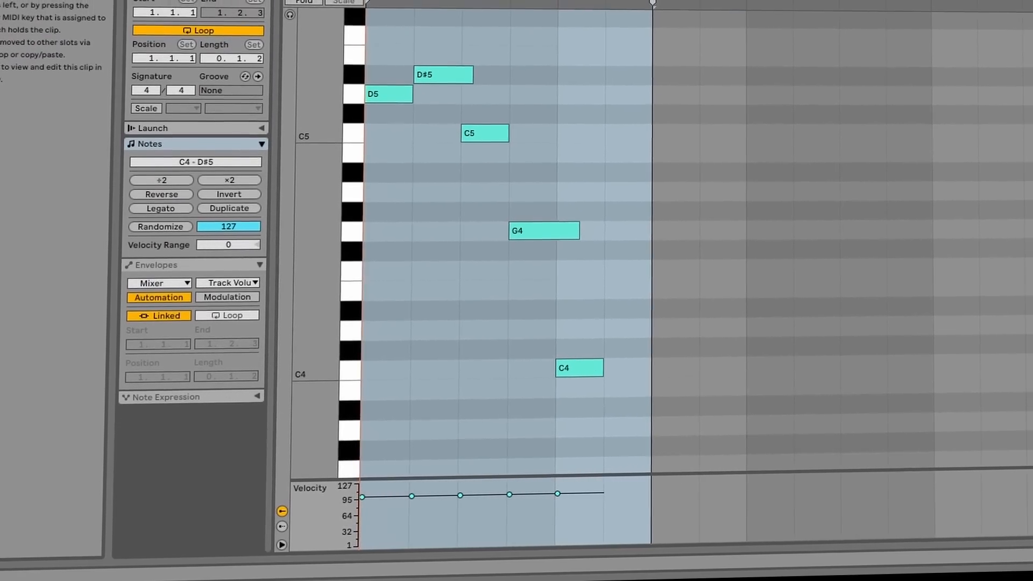
pyautogui.press('space')
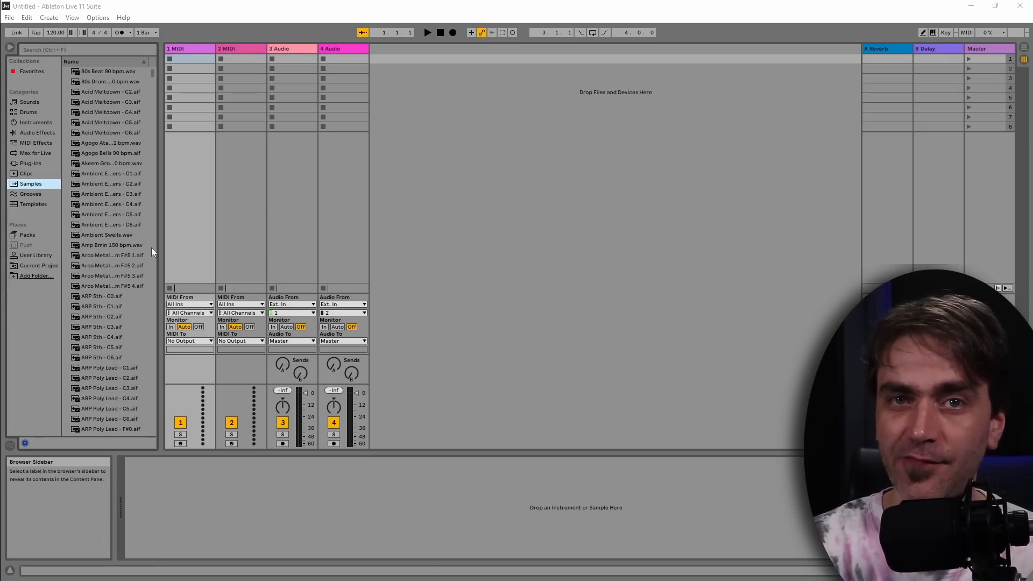
# Add the DMGAudio EQuilibrium plug-in to the Favorites collection.
pyautogui.click(34, 163)
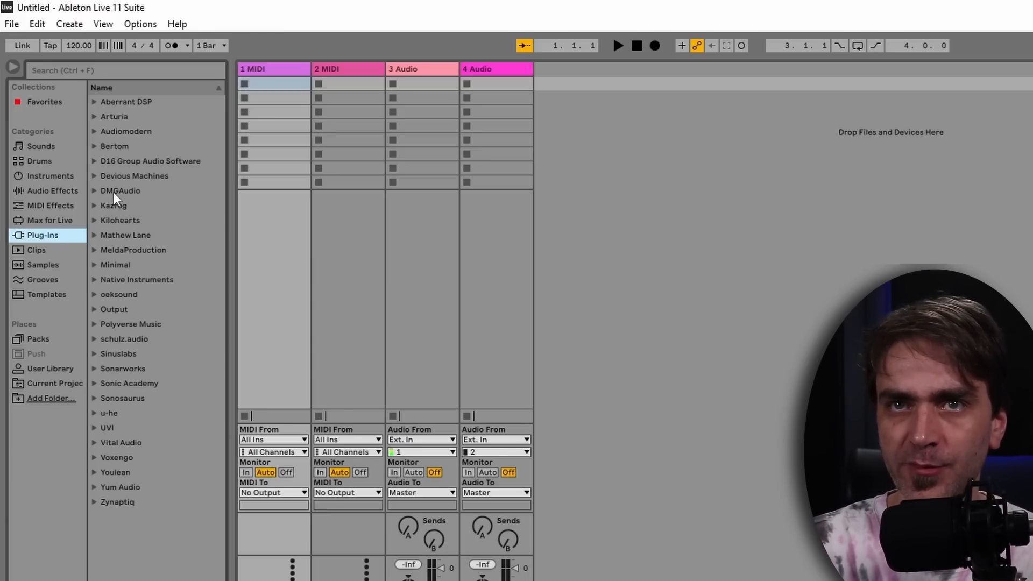
pyautogui.click(95, 191)
pyautogui.click(146, 206)
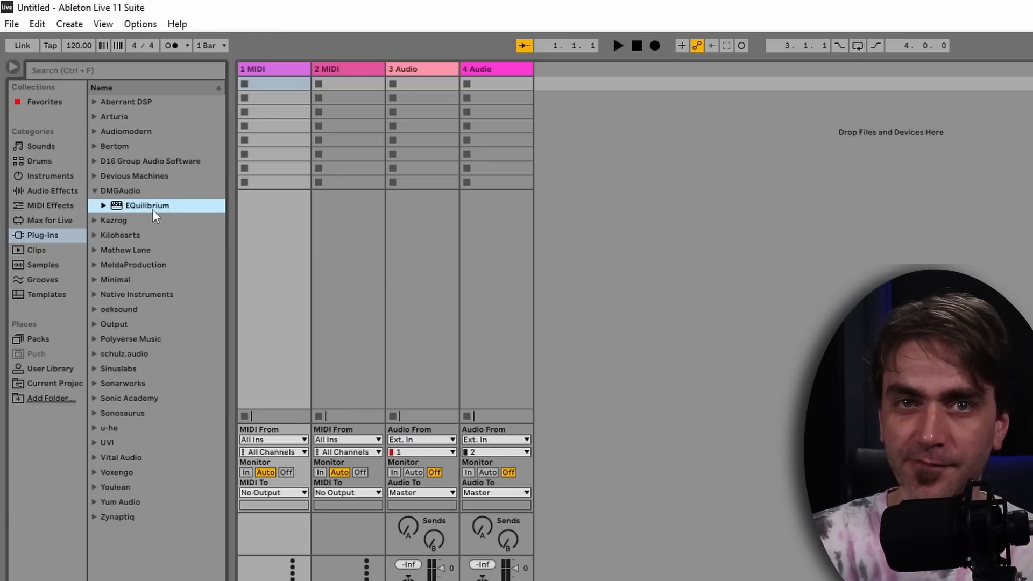
pyautogui.rightClick(148, 206)
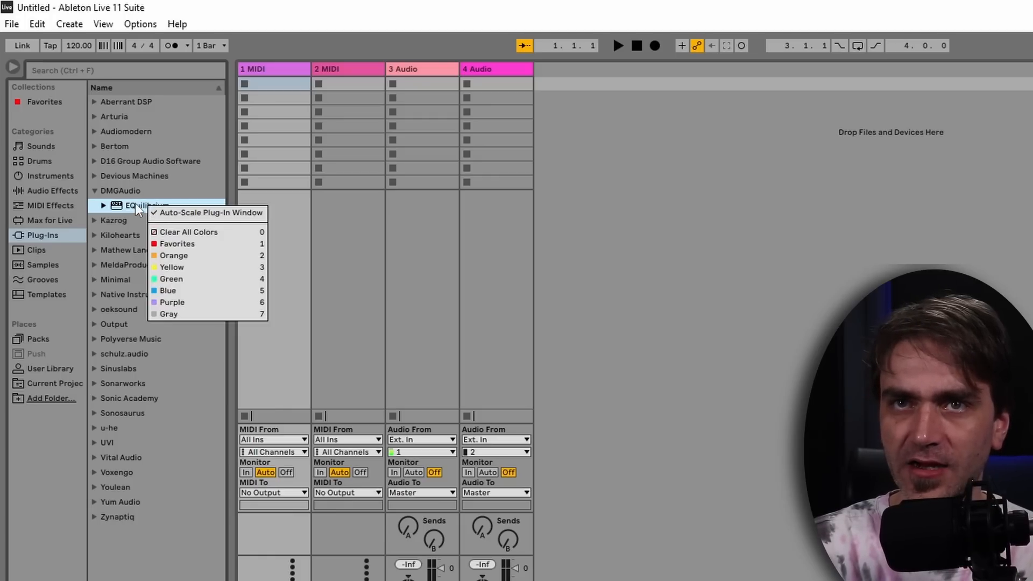
pyautogui.click(196, 243)
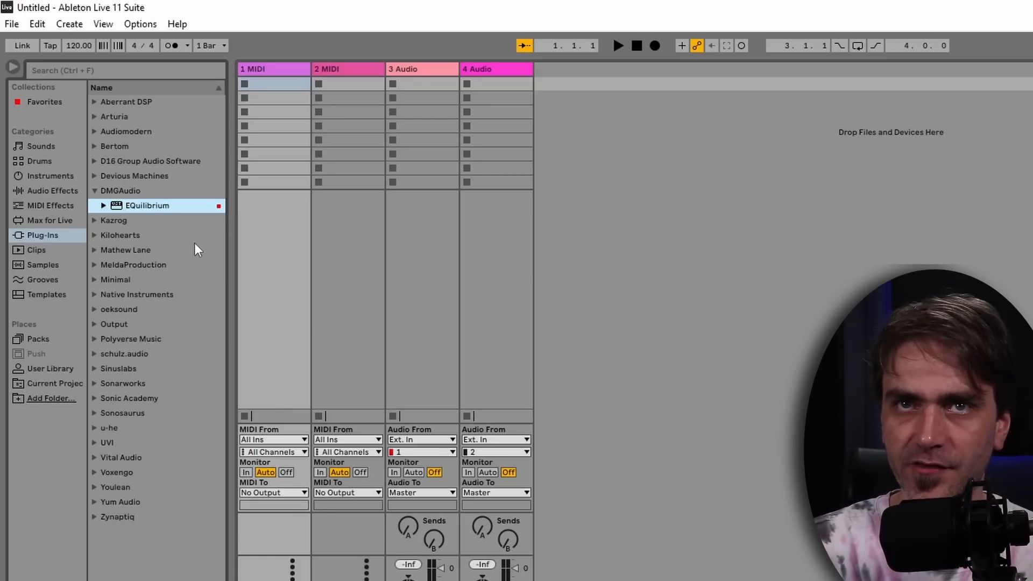
pyautogui.rightClick(151, 210)
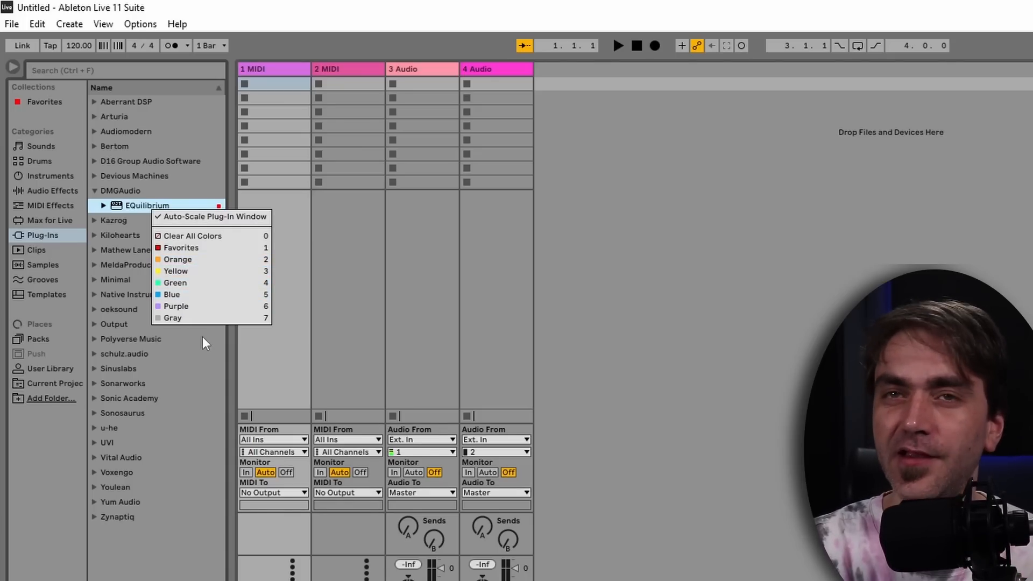
pyautogui.click(111, 381)
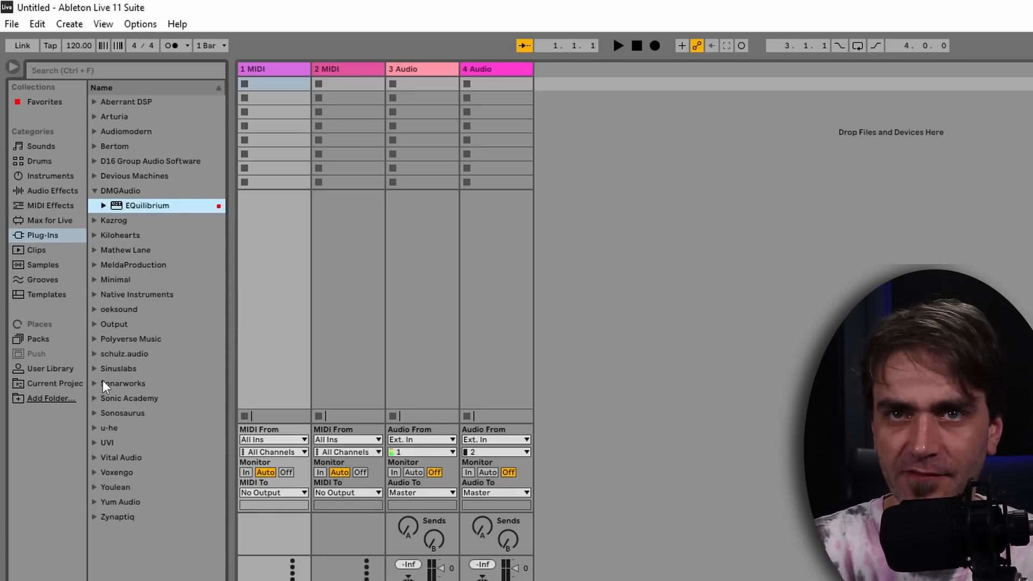
# Assign the Sonosaurus PaulXStretch plug-in to the Orange collection.
pyautogui.click(95, 411)
pyautogui.rightClick(137, 411)
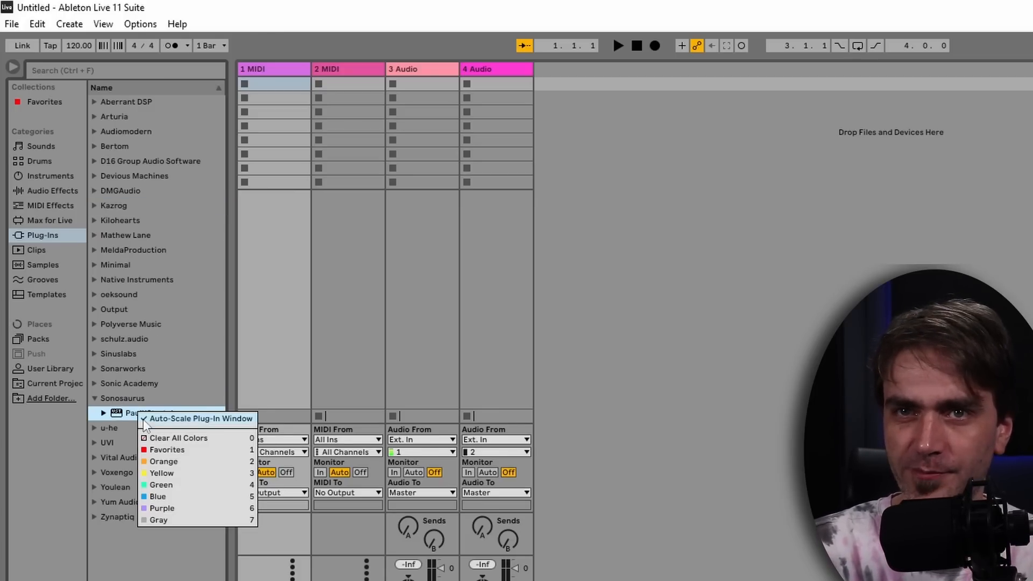
pyautogui.click(163, 461)
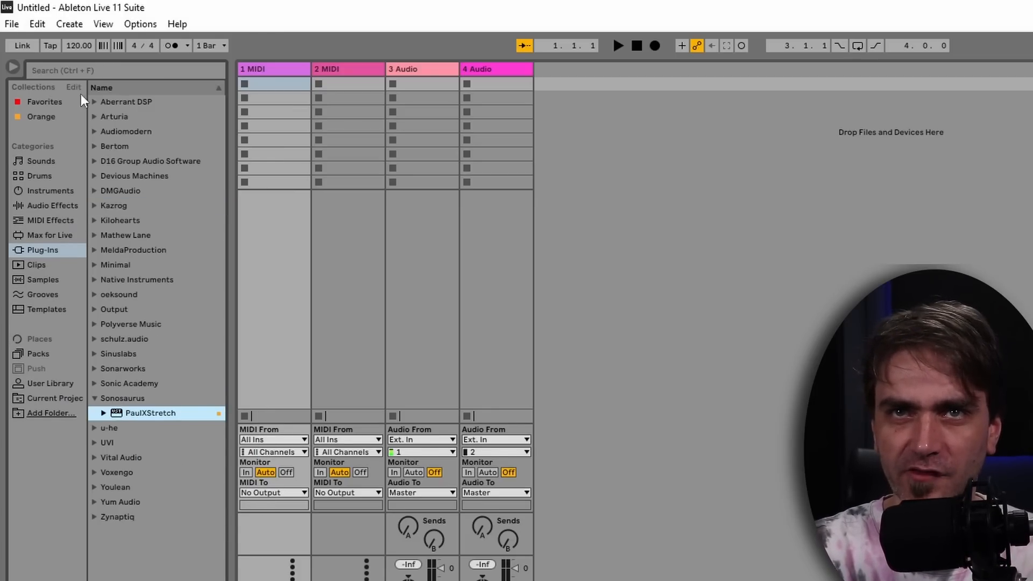
# Rename the Orange collection as "Mixing".
pyautogui.click(43, 119)
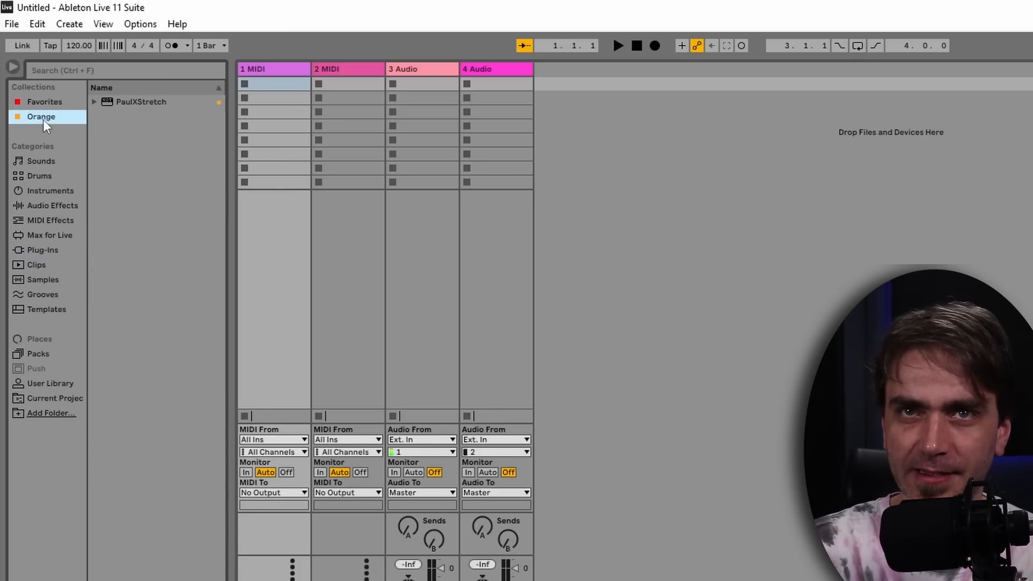
pyautogui.rightClick(40, 118)
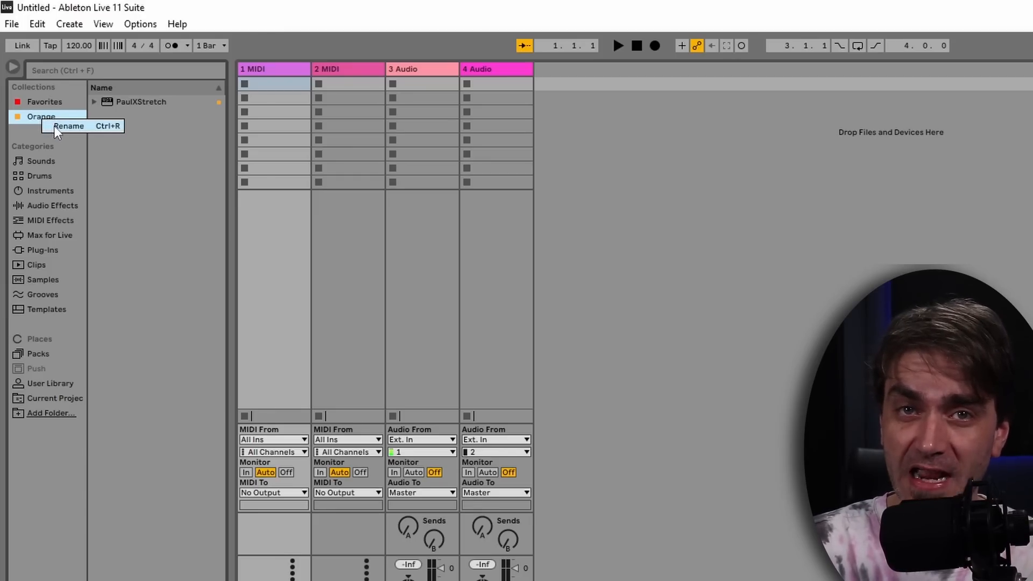
pyautogui.click(57, 126)
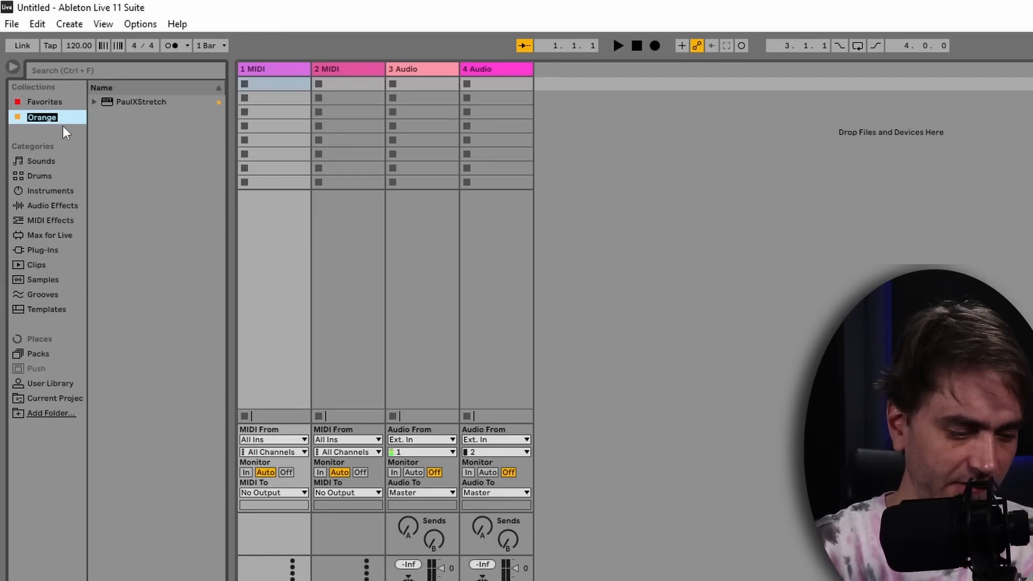
pyautogui.write('Mixing')
# Remove PaulXStretch from the Mixing collection, assign it to Favorites instead, and display the Favorites collection.
pyautogui.rightClick(144, 106)
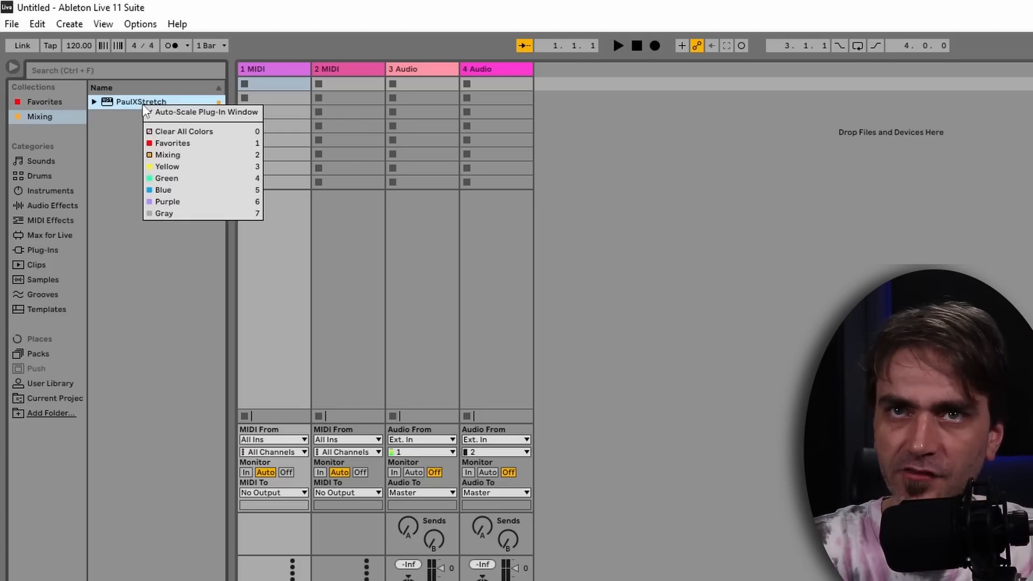
pyautogui.click(191, 159)
pyautogui.rightClick(129, 106)
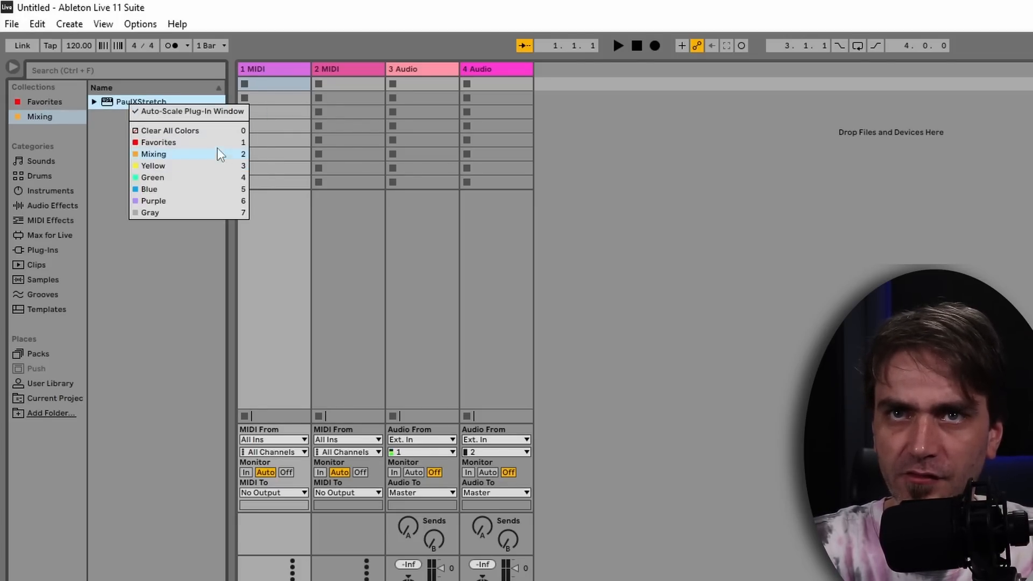
pyautogui.click(119, 101)
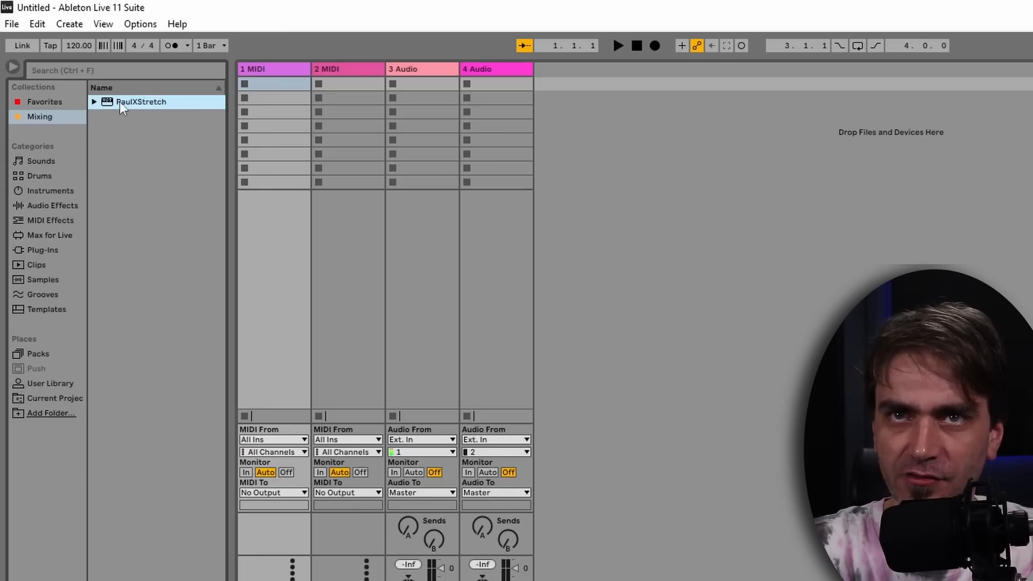
pyautogui.rightClick(119, 101)
pyautogui.click(172, 141)
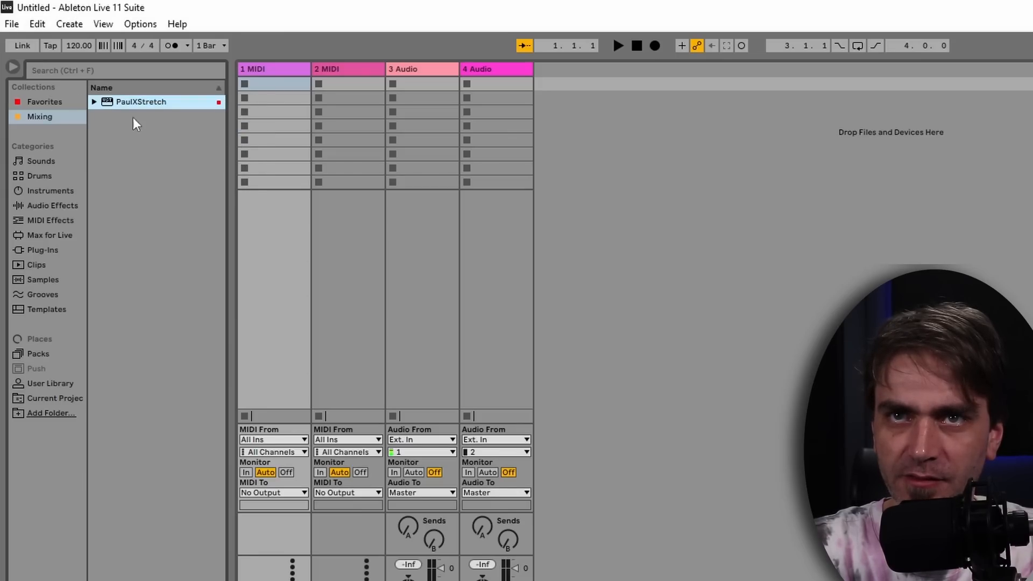
pyautogui.rightClick(153, 103)
pyautogui.click(79, 136)
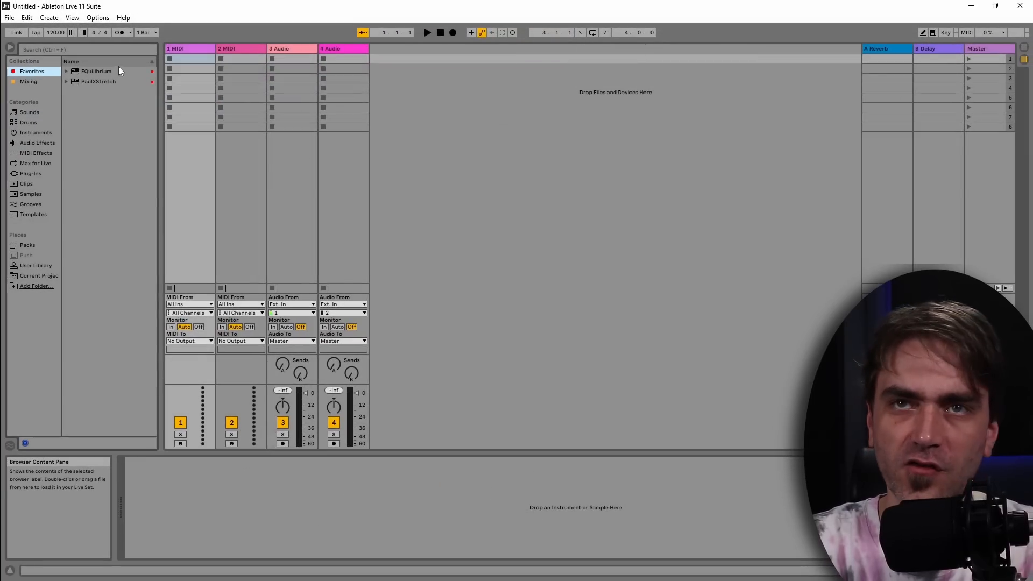
# Assign EQuilibrium to both the Mixing and Favorites collections, and view the contents of each collection.
pyautogui.rightClick(98, 70)
pyautogui.click(124, 106)
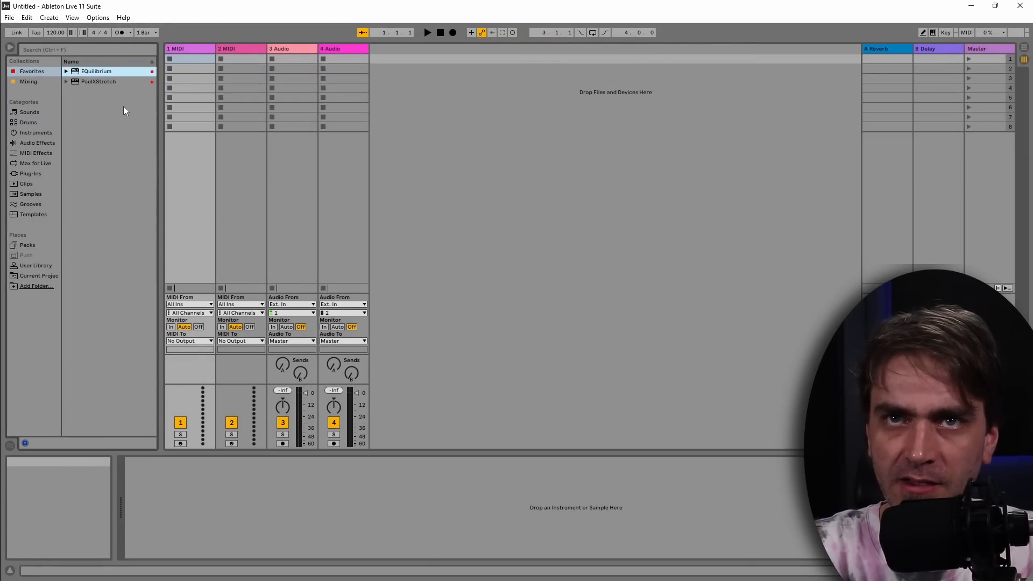
pyautogui.rightClick(96, 71)
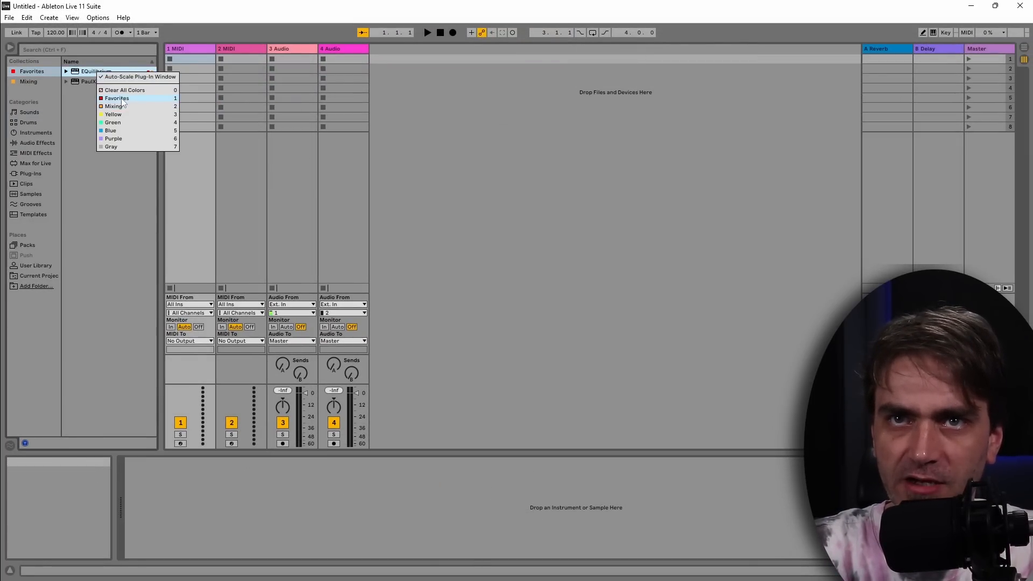
pyautogui.click(134, 102)
pyautogui.rightClick(100, 71)
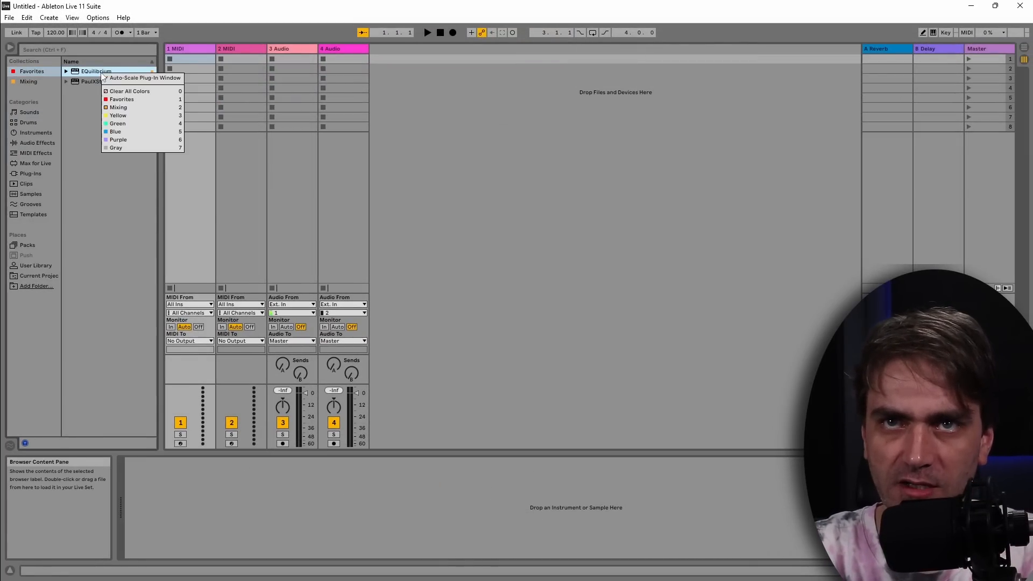
pyautogui.click(126, 103)
pyautogui.click(29, 82)
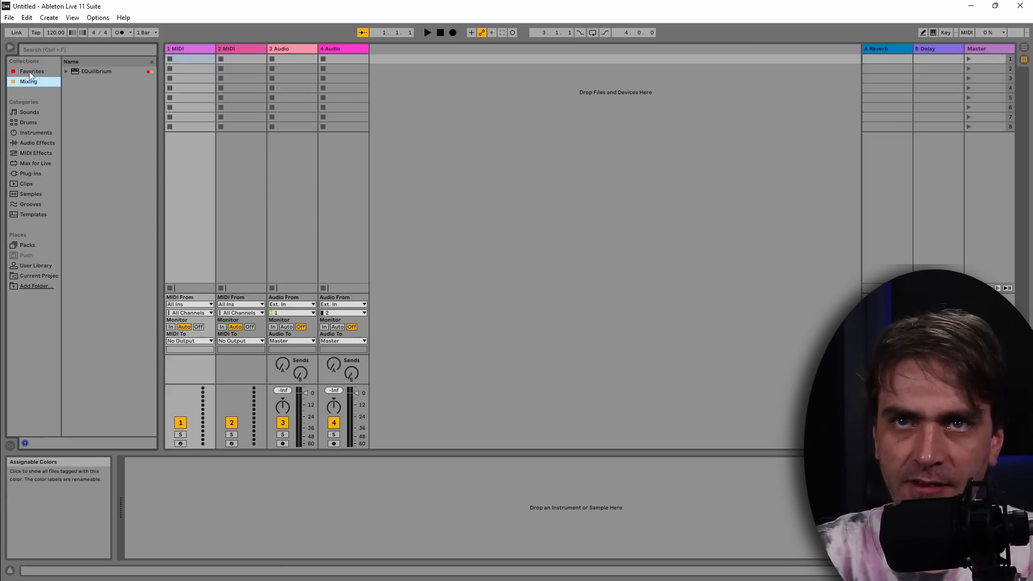
pyautogui.click(34, 72)
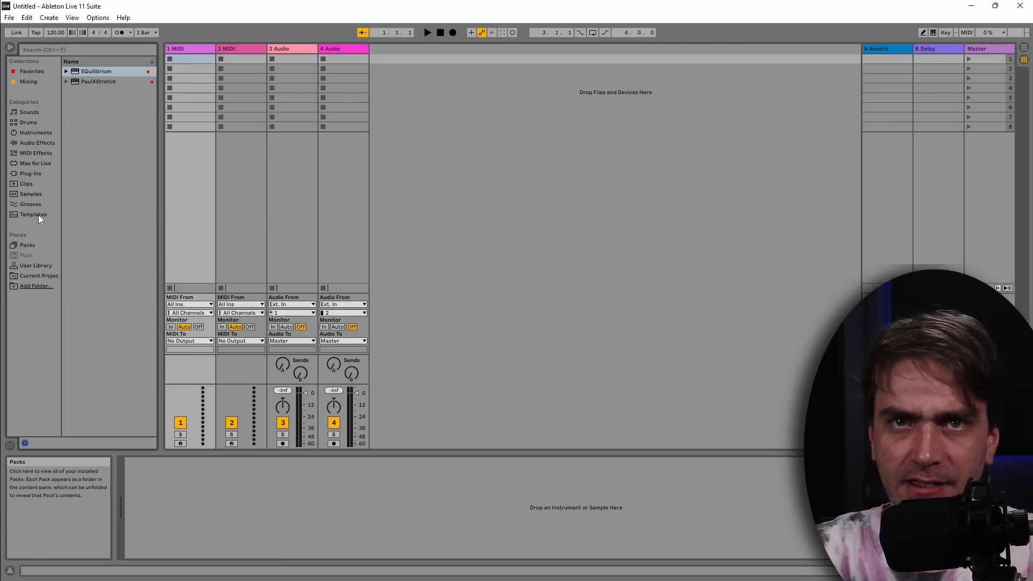
# Assign the Kilohearts Snap Heap plug-in to both the Yellow and Favorites collections.
pyautogui.click(31, 173)
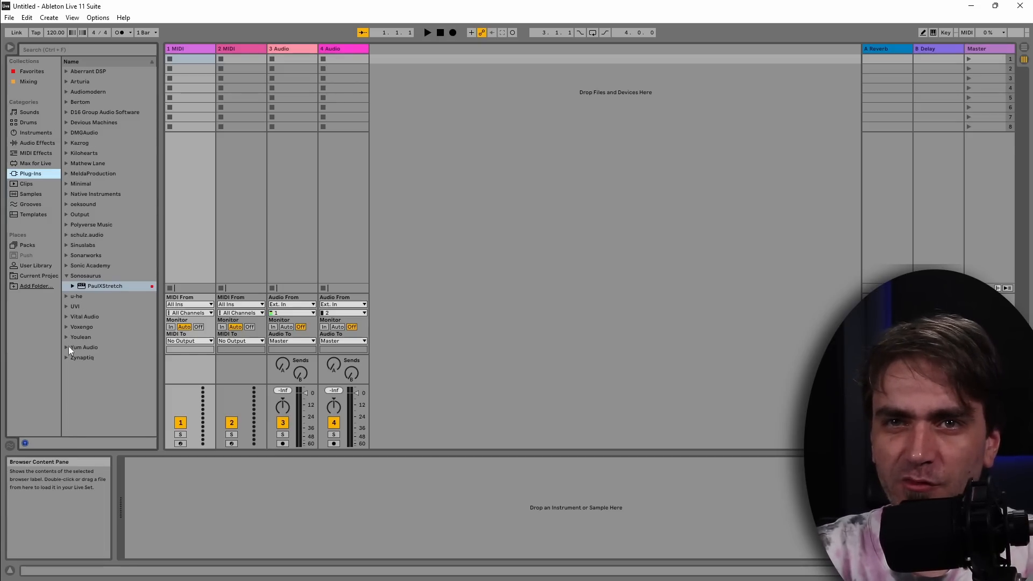
pyautogui.click(66, 153)
pyautogui.scroll(-6, 90, 183)
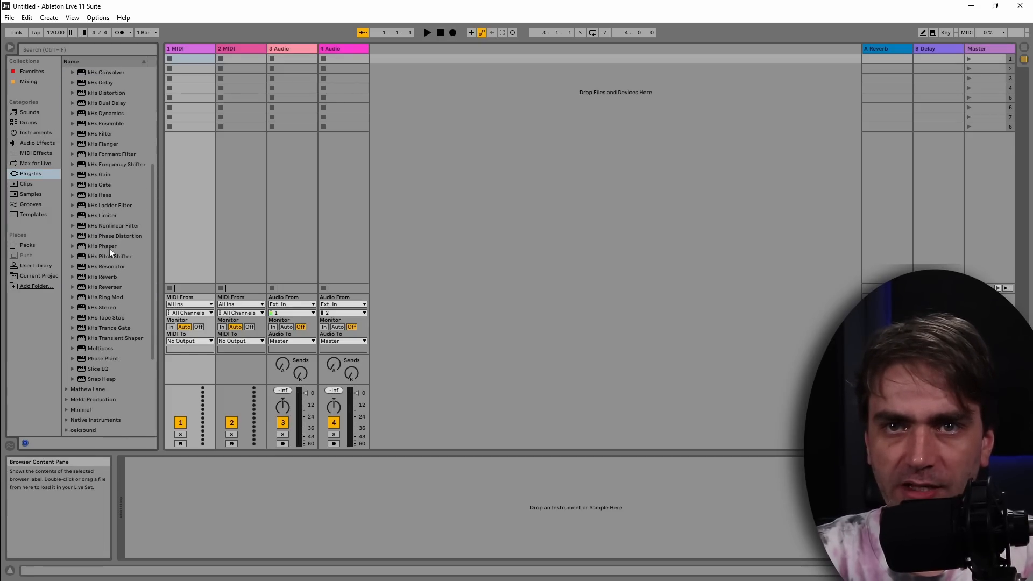
pyautogui.click(103, 382)
pyautogui.rightClick(96, 380)
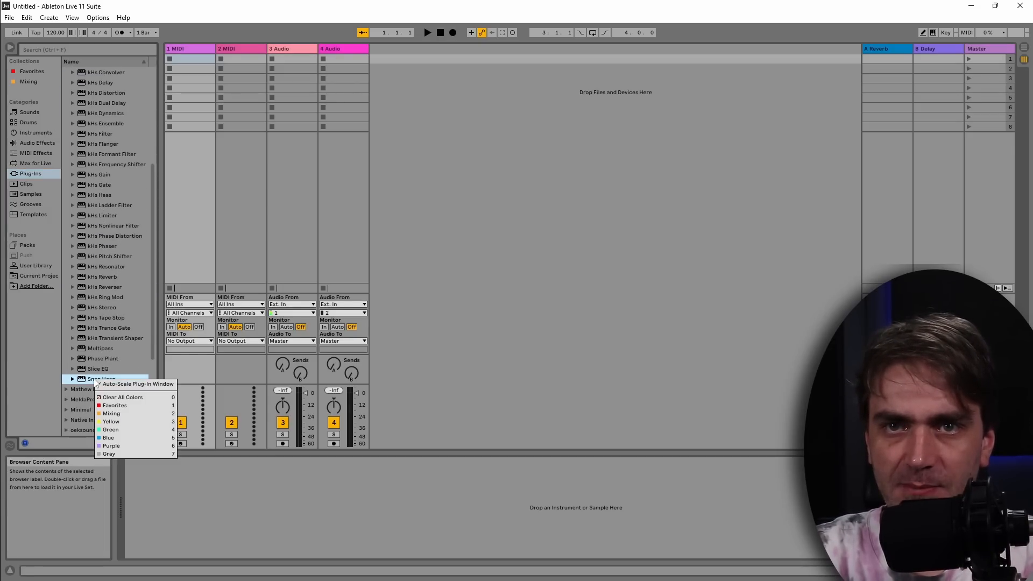
pyautogui.click(116, 424)
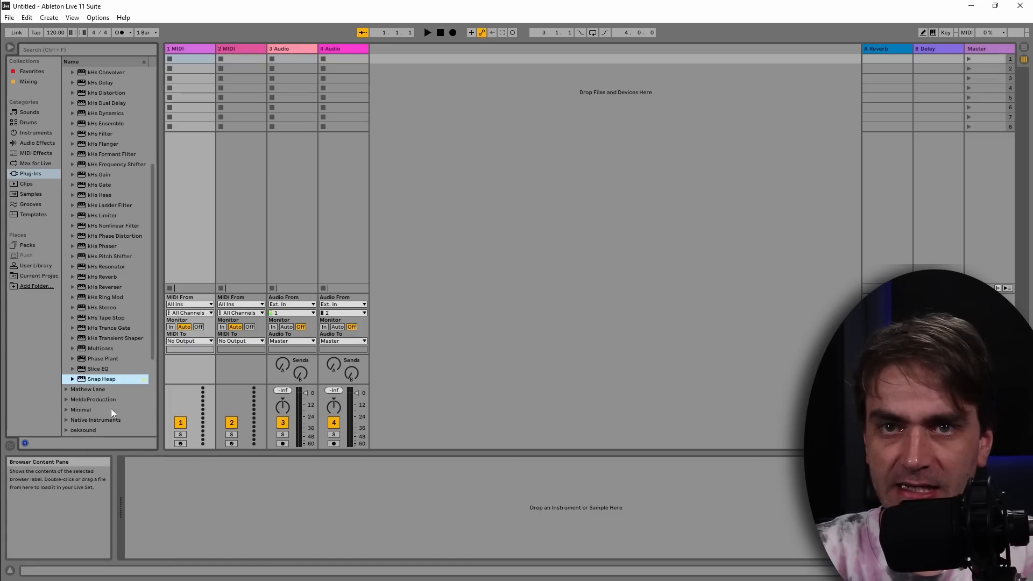
pyautogui.rightClick(105, 383)
pyautogui.click(123, 408)
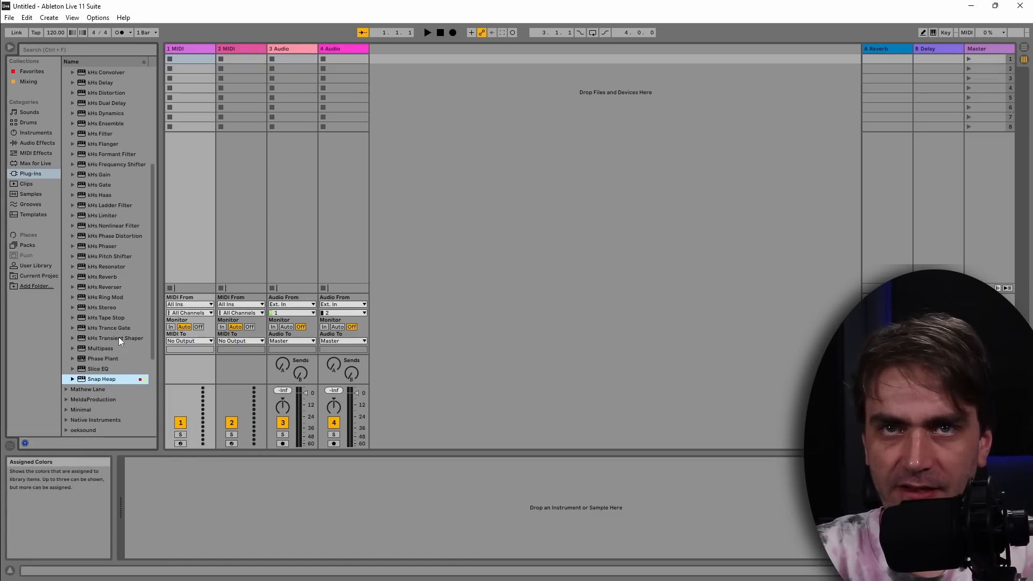
# Rename the Yellow collection as "Creative FX" and finish editing the collections list.
pyautogui.click(27, 72)
pyautogui.click(51, 62)
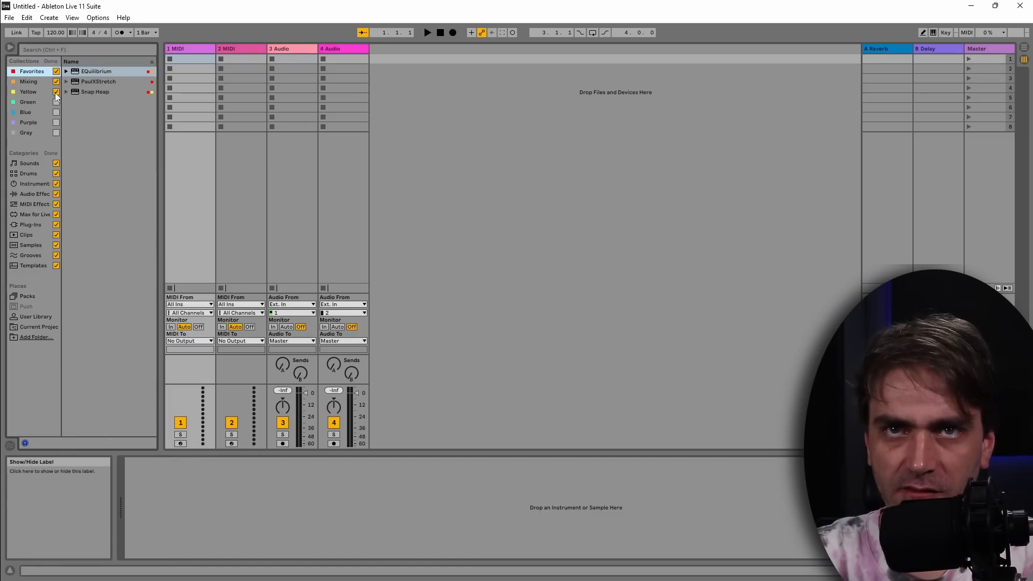
pyautogui.click(28, 92)
pyautogui.rightClick(27, 92)
pyautogui.click(43, 99)
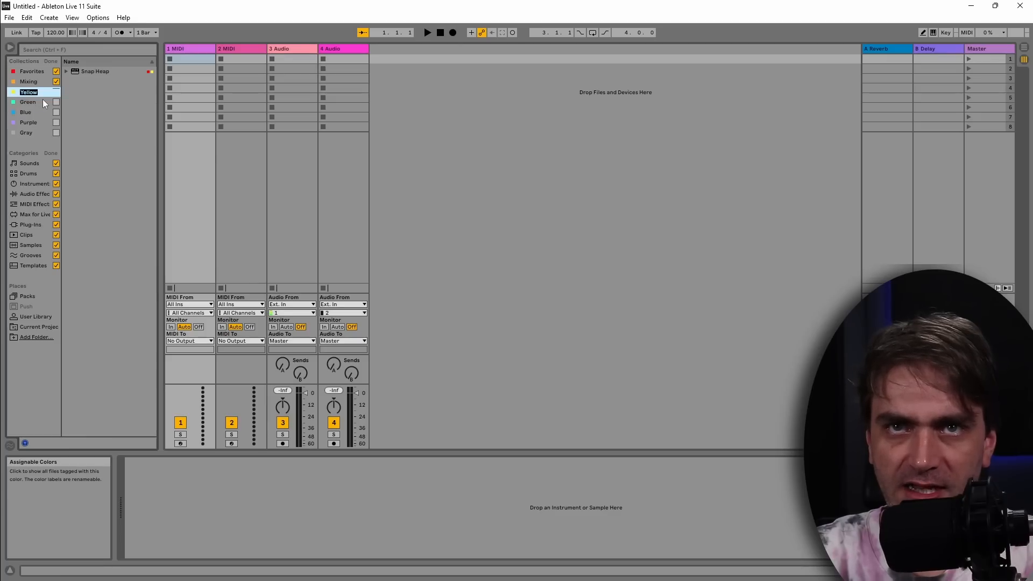
pyautogui.write('Creative FX')
pyautogui.press('Return')
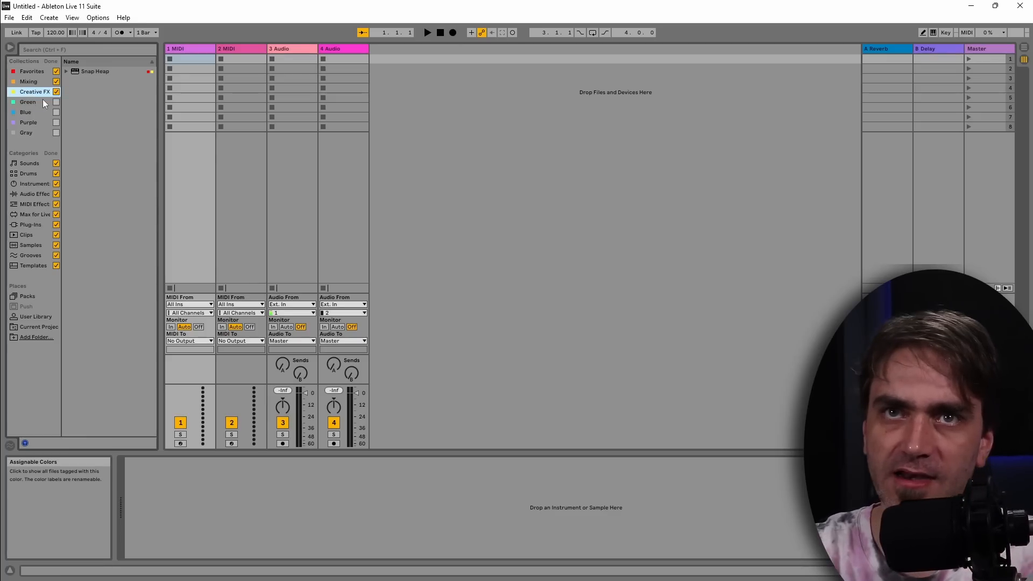
pyautogui.click(51, 61)
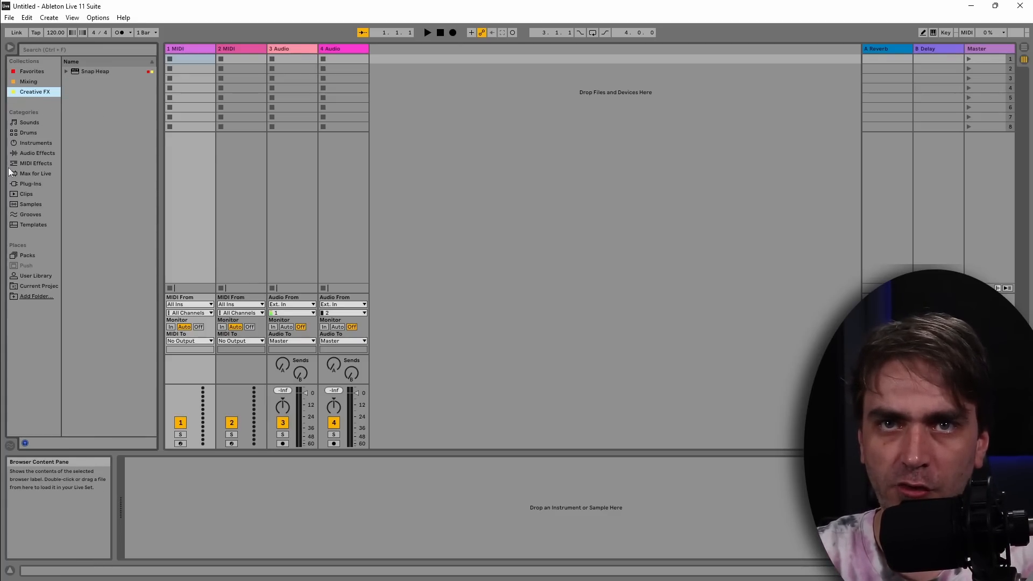
# Assign the Kilohearts Multipass plug-in to both the Favorites and Creative FX collections, and collapse the Kilohearts folder.
pyautogui.click(30, 184)
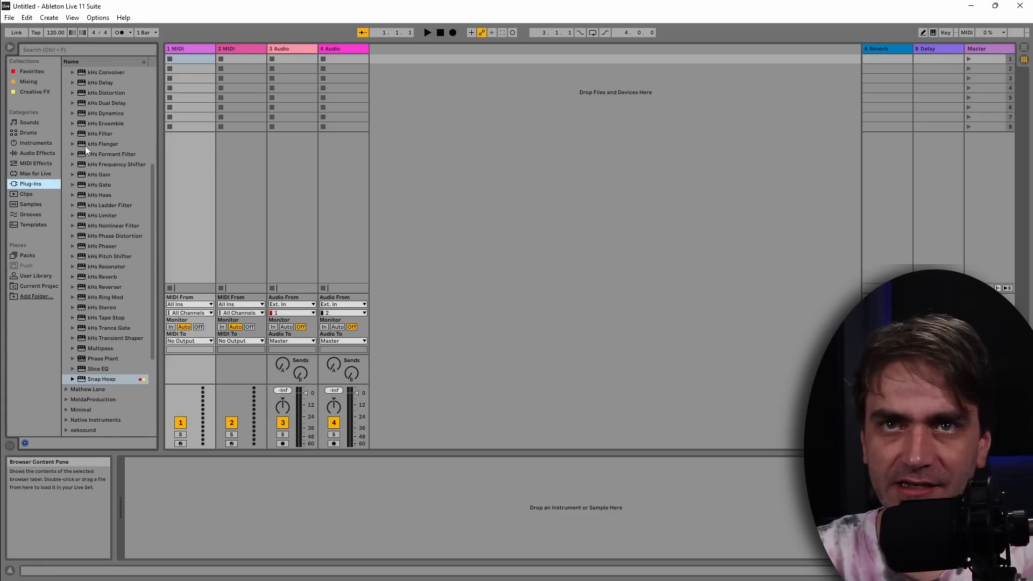
pyautogui.scroll(5, 105, 128)
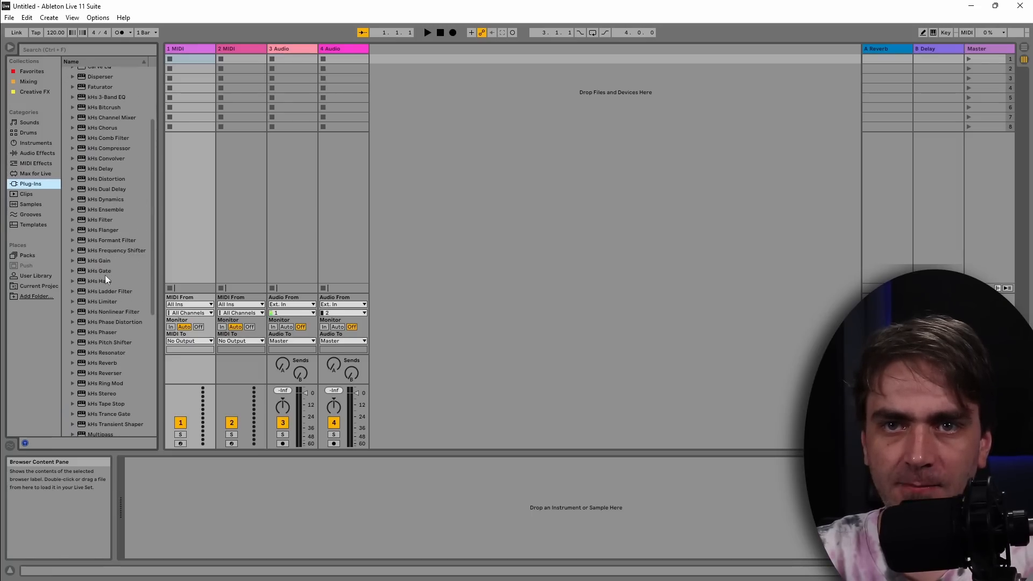
pyautogui.scroll(-3, 112, 369)
pyautogui.rightClick(106, 404)
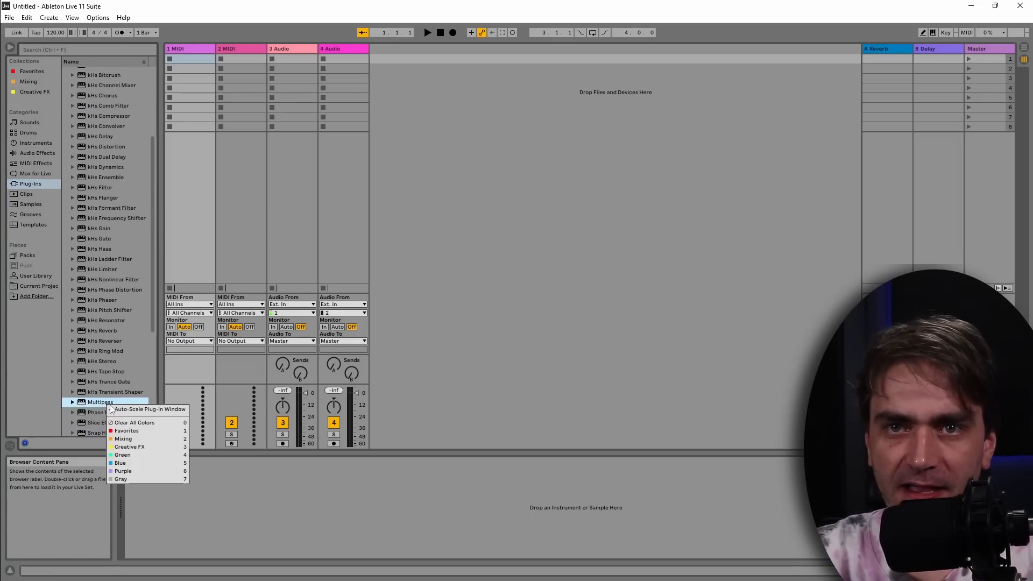
pyautogui.click(137, 431)
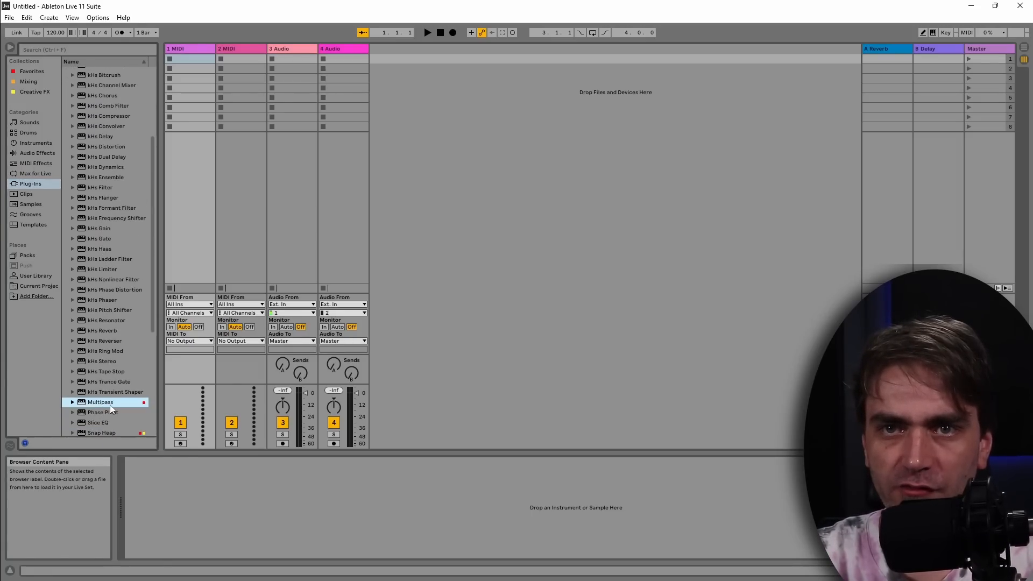
pyautogui.rightClick(110, 405)
pyautogui.click(139, 447)
pyautogui.scroll(4, 111, 301)
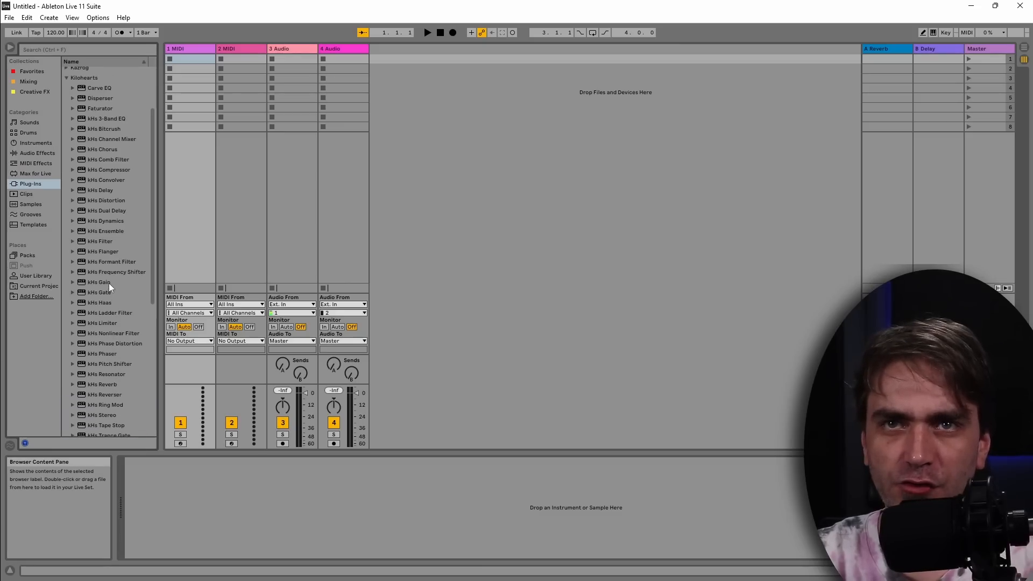
pyautogui.click(67, 142)
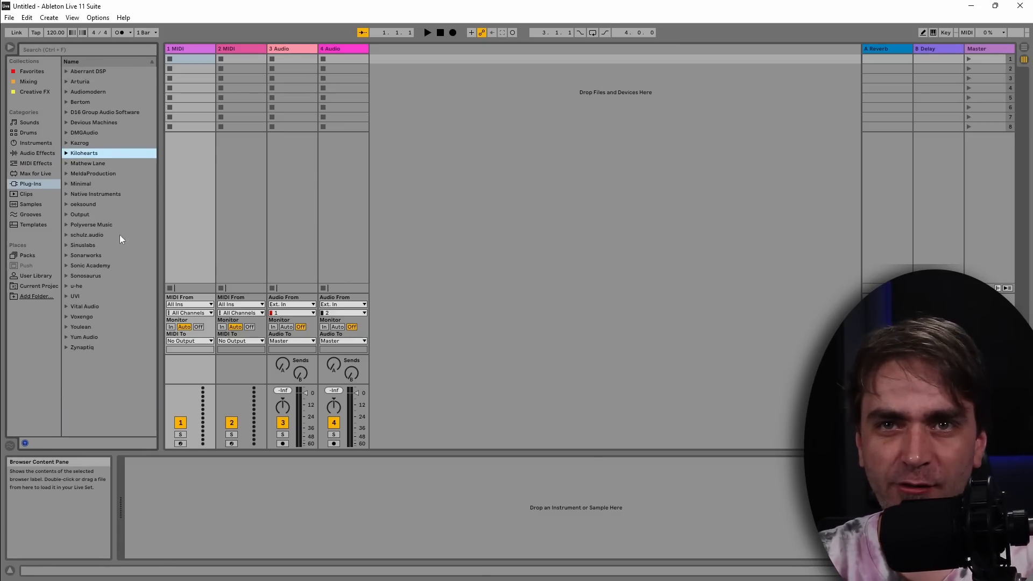
# Assign the UVIWorkstation and Vital plug-ins to the Favorites collection.
pyautogui.click(67, 296)
pyautogui.rightClick(91, 307)
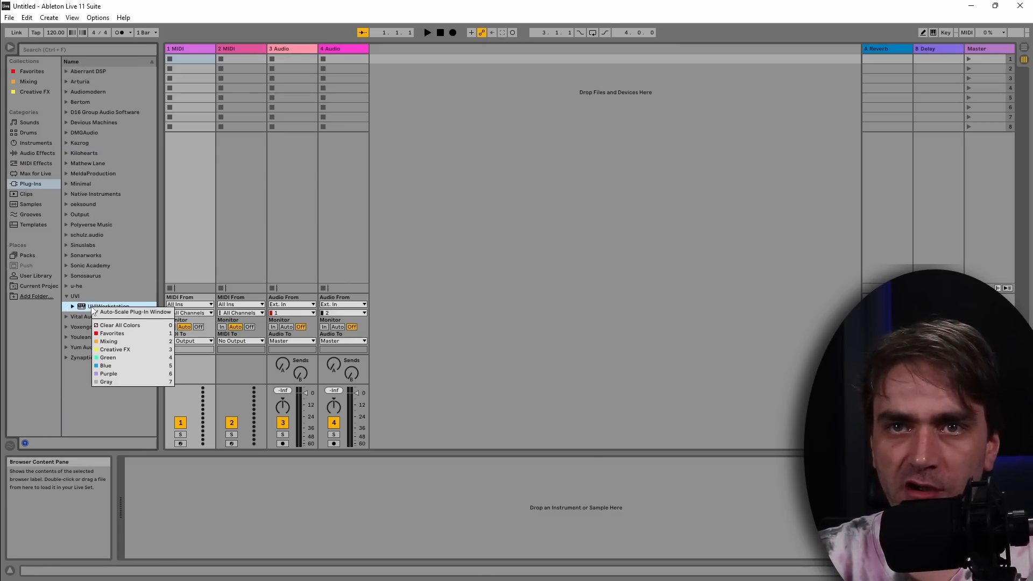
pyautogui.click(118, 333)
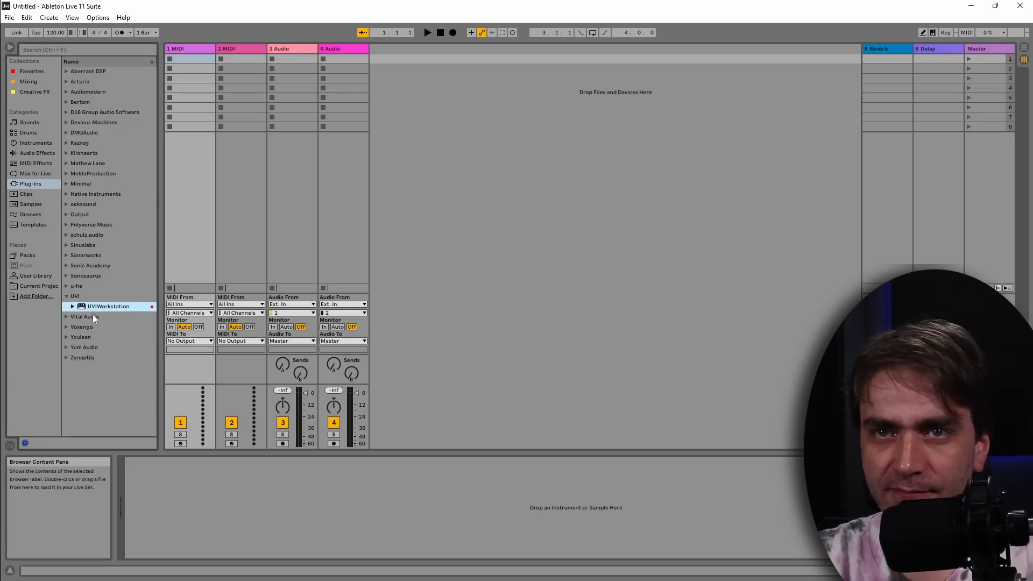
pyautogui.click(70, 317)
pyautogui.rightClick(69, 315)
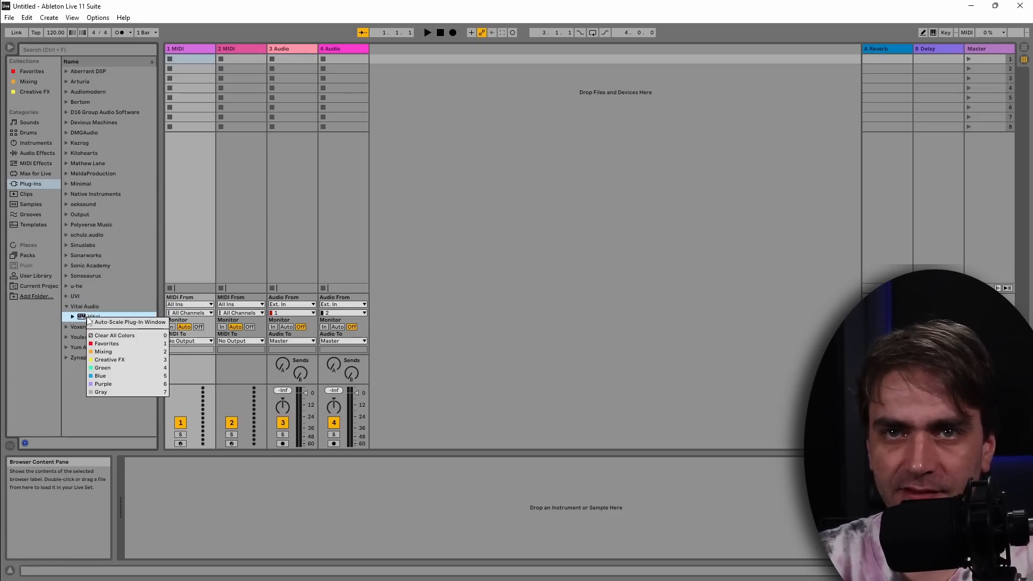
pyautogui.click(133, 342)
# Assign Live's built-in Operator instrument to the Favorites collection.
pyautogui.click(36, 142)
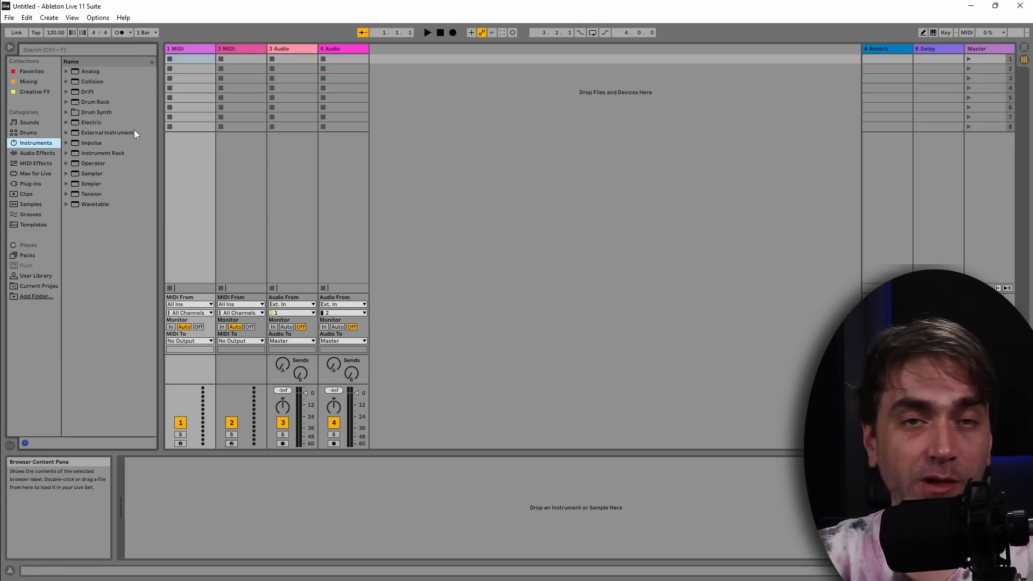
pyautogui.rightClick(92, 164)
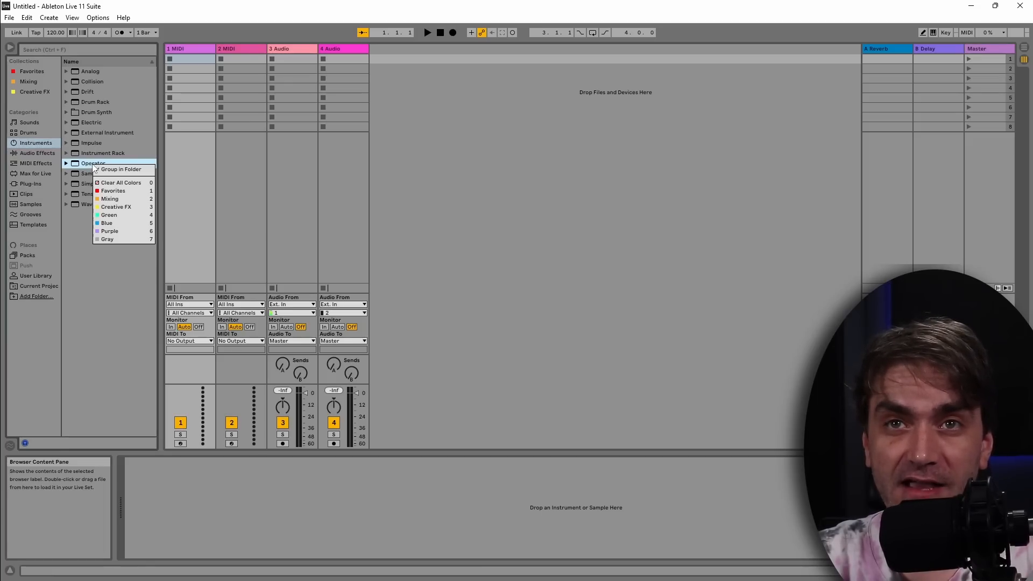
pyautogui.click(119, 189)
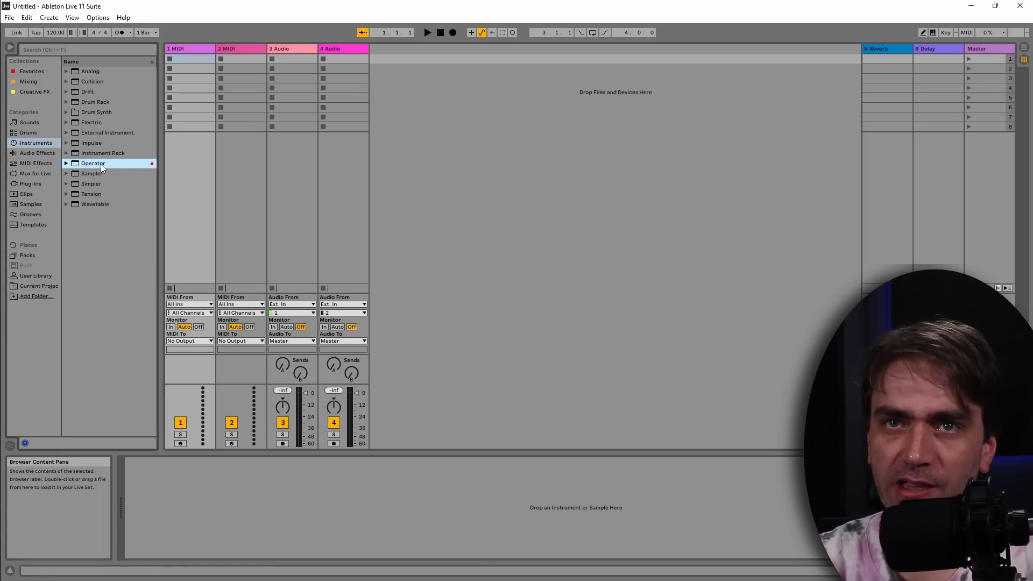
# Browse the Delay & Loop audio effects and inspect the collection options for the Delay preset Disharmonics.adv.
pyautogui.click(36, 151)
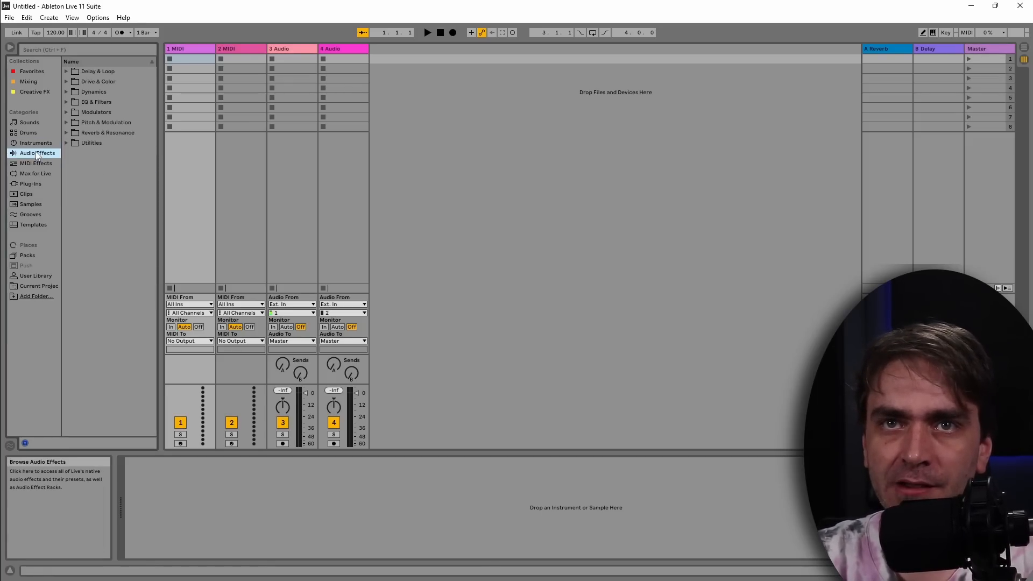
pyautogui.click(66, 71)
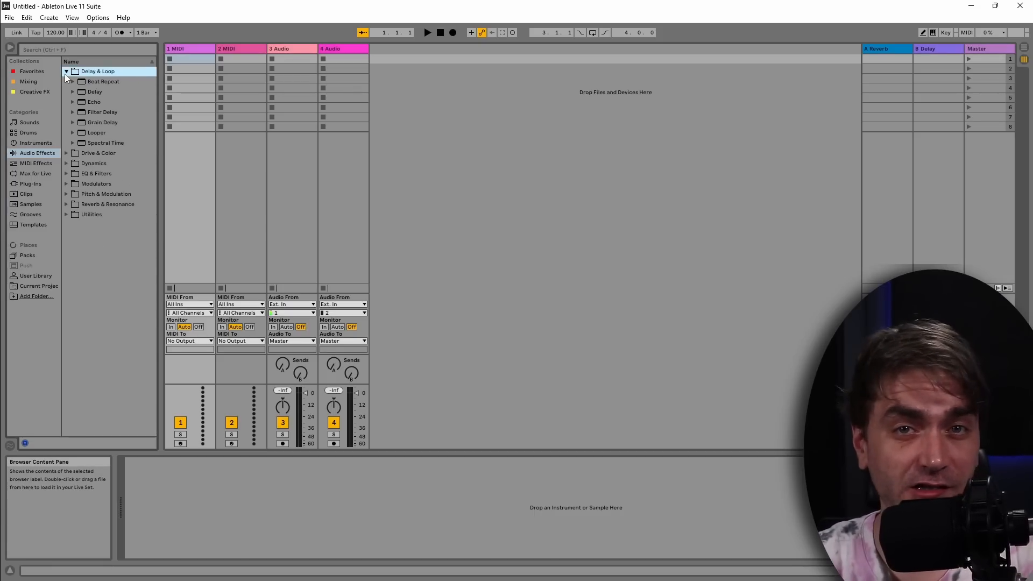
pyautogui.click(94, 91)
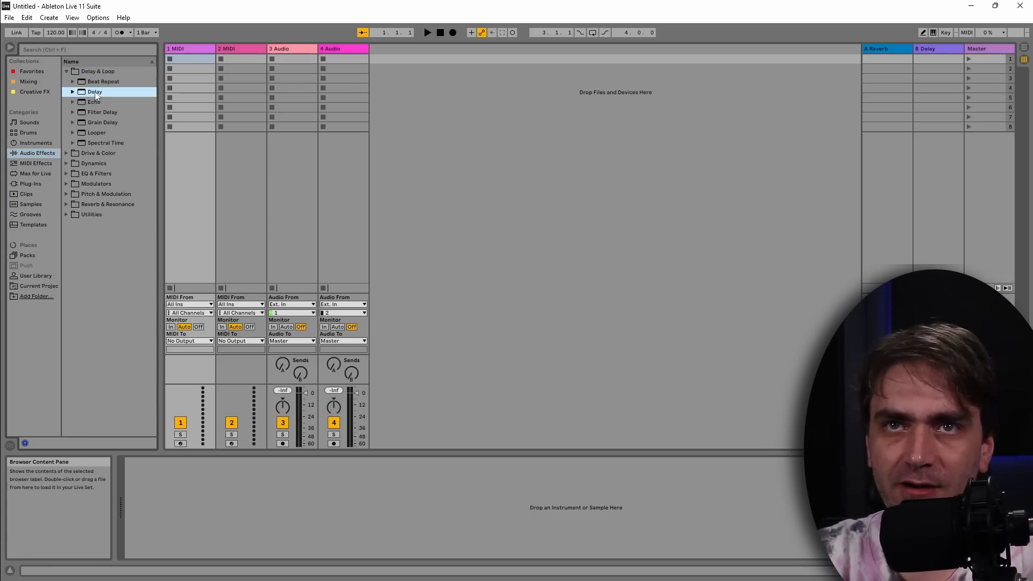
pyautogui.click(73, 91)
pyautogui.click(92, 112)
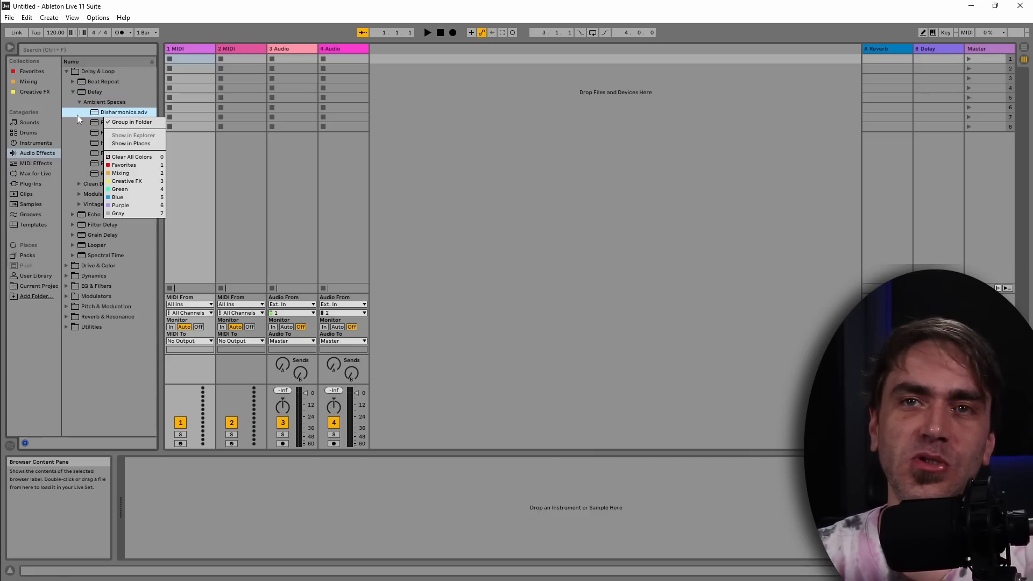
pyautogui.click(115, 81)
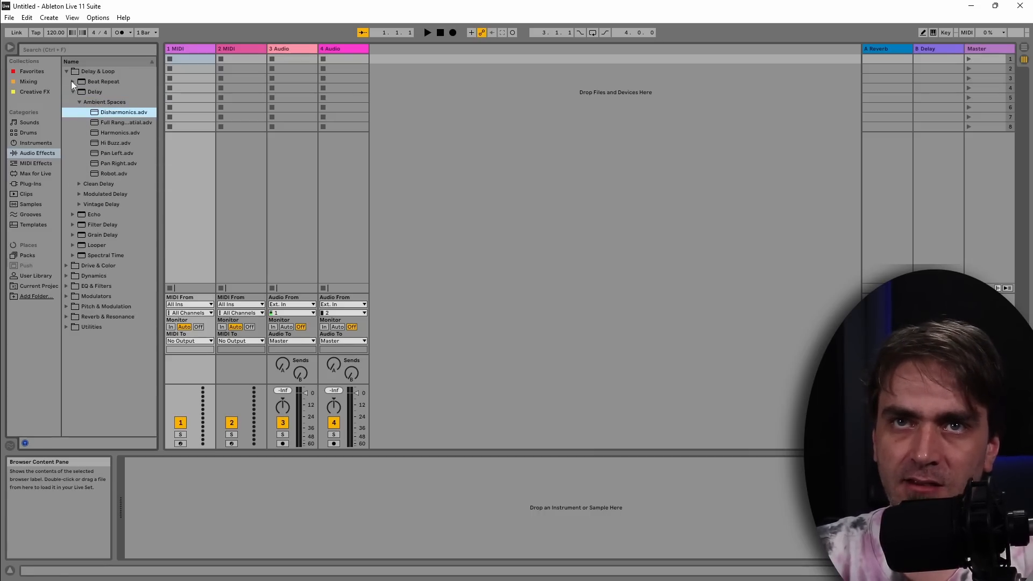
# Assign the Beat Repeat preset Brain Dance.adv to the Favorites collection and select it in that collection.
pyautogui.click(72, 81)
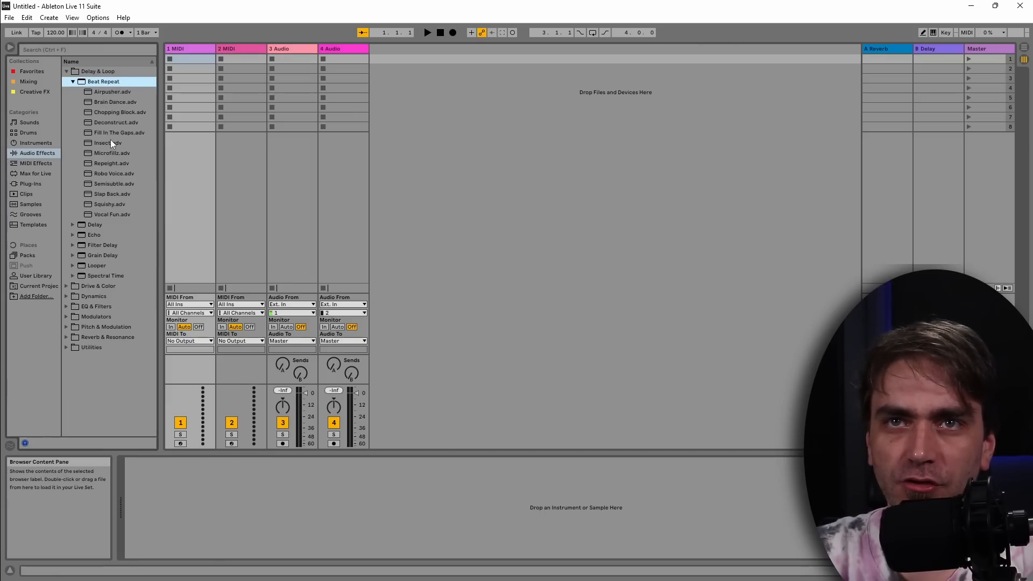
pyautogui.rightClick(114, 101)
pyautogui.click(143, 150)
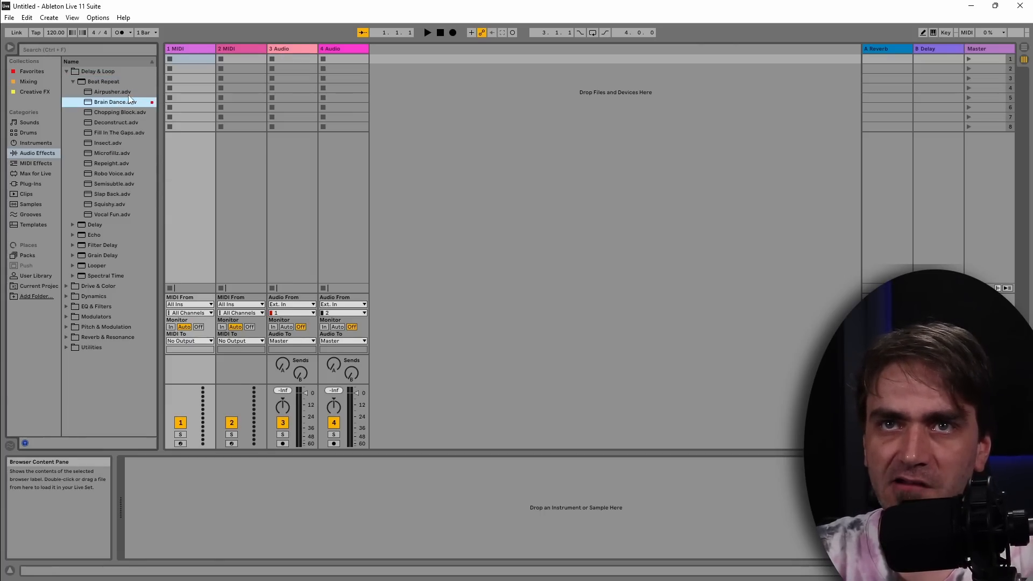
pyautogui.click(31, 71)
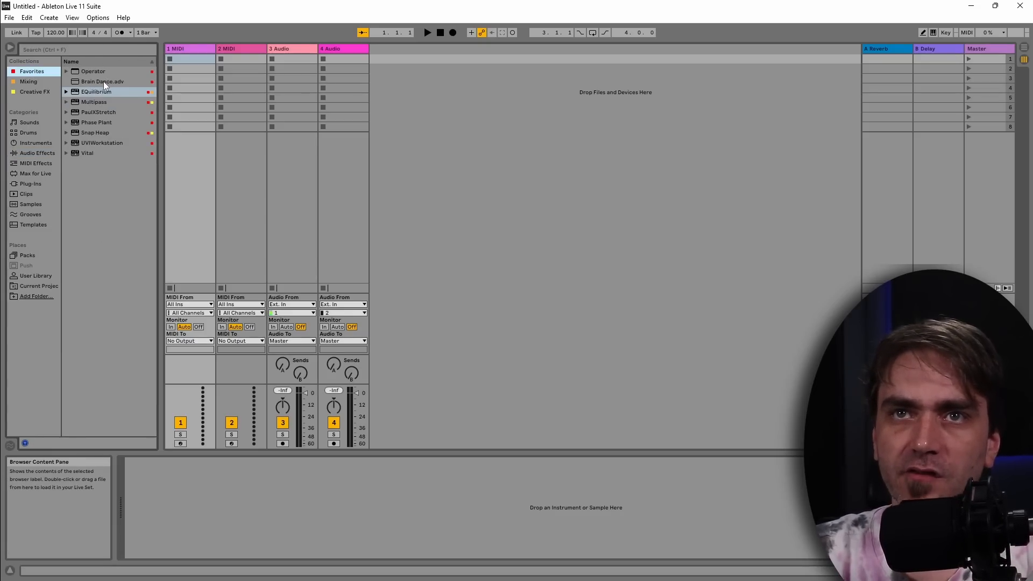
pyautogui.click(86, 82)
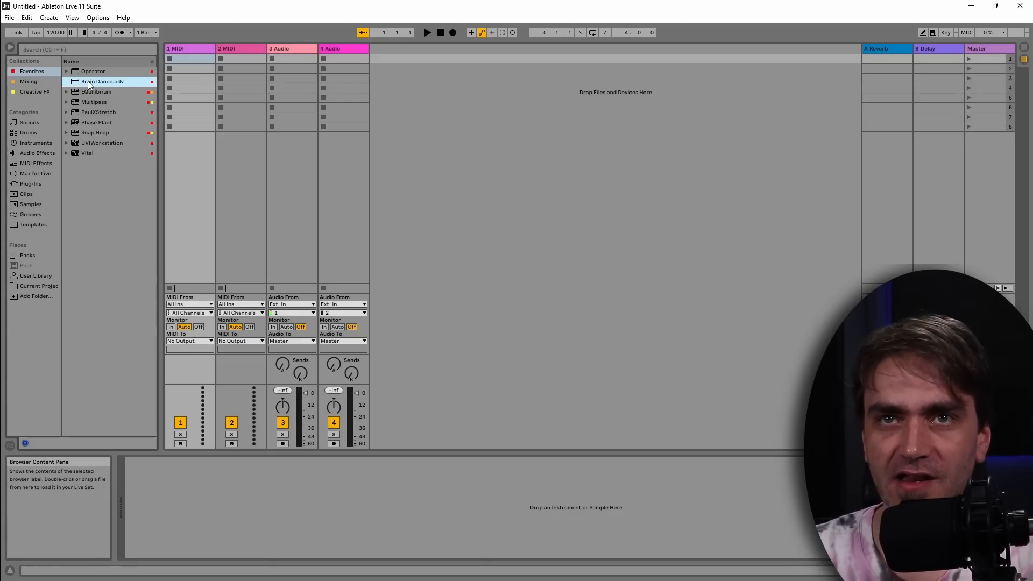
# Add the SAMPLES folder from MUSIC on Production Drive 2023 (D:) to Places and display its contents.
pyautogui.click(36, 296)
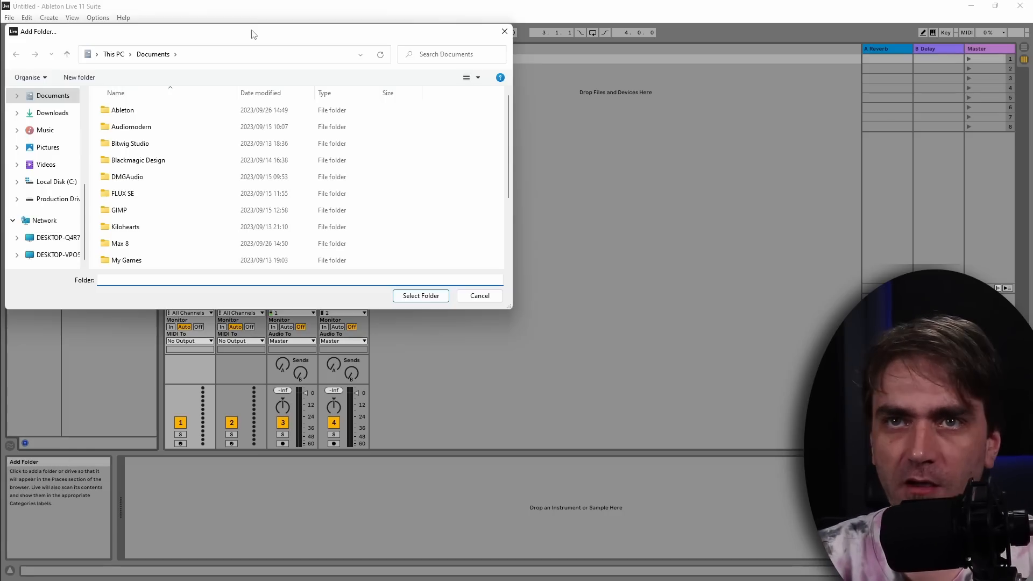
pyautogui.click(54, 202)
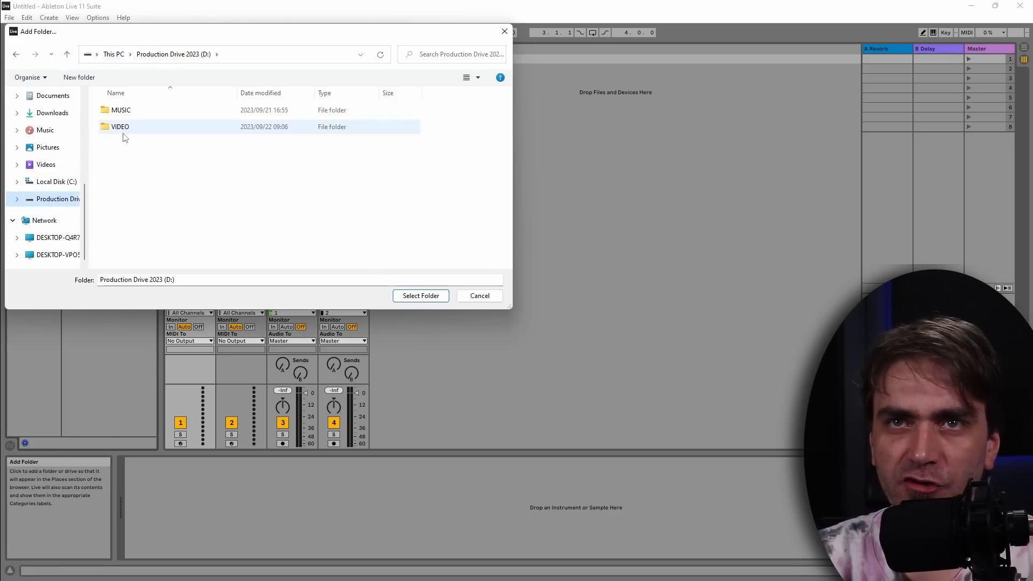
pyautogui.click(130, 112)
pyautogui.doubleClick(130, 111)
pyautogui.click(135, 164)
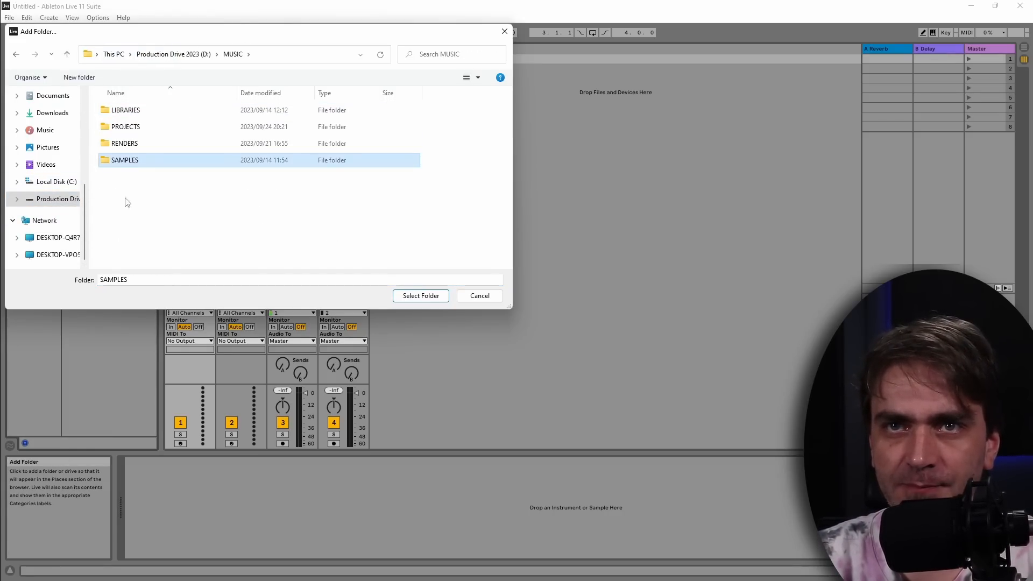
pyautogui.click(421, 295)
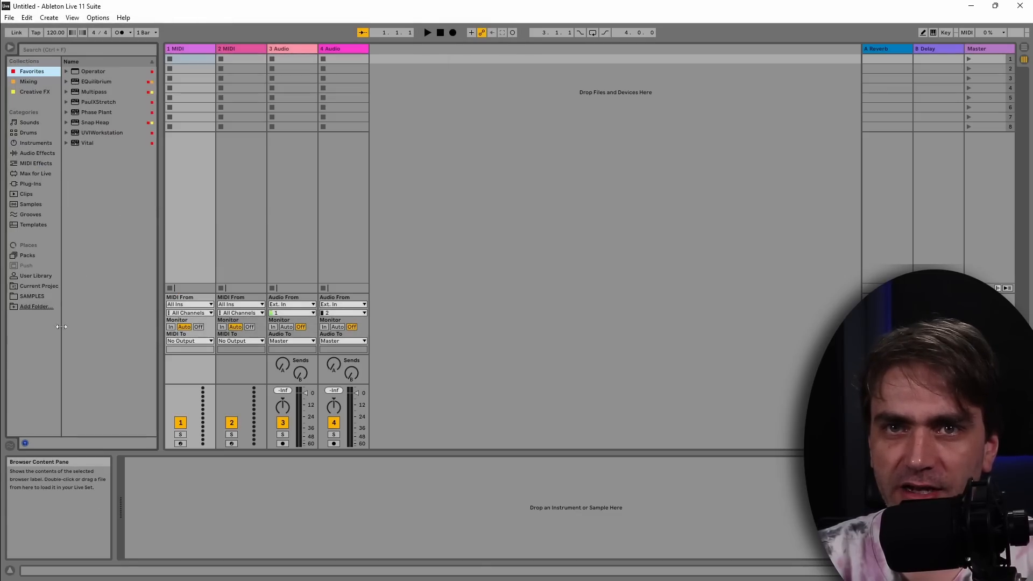
pyautogui.click(31, 297)
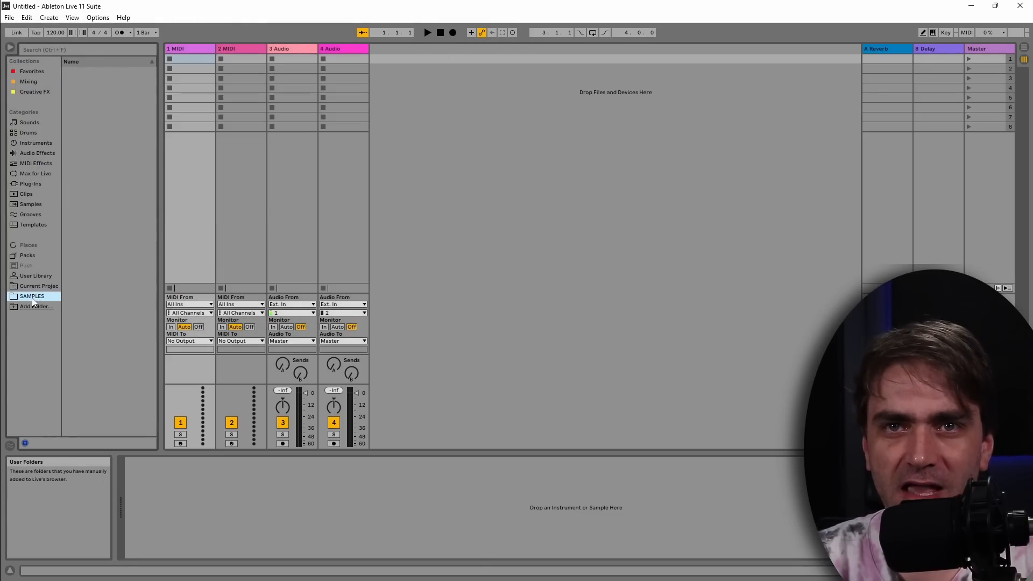
pyautogui.rightClick(32, 299)
pyautogui.click(23, 297)
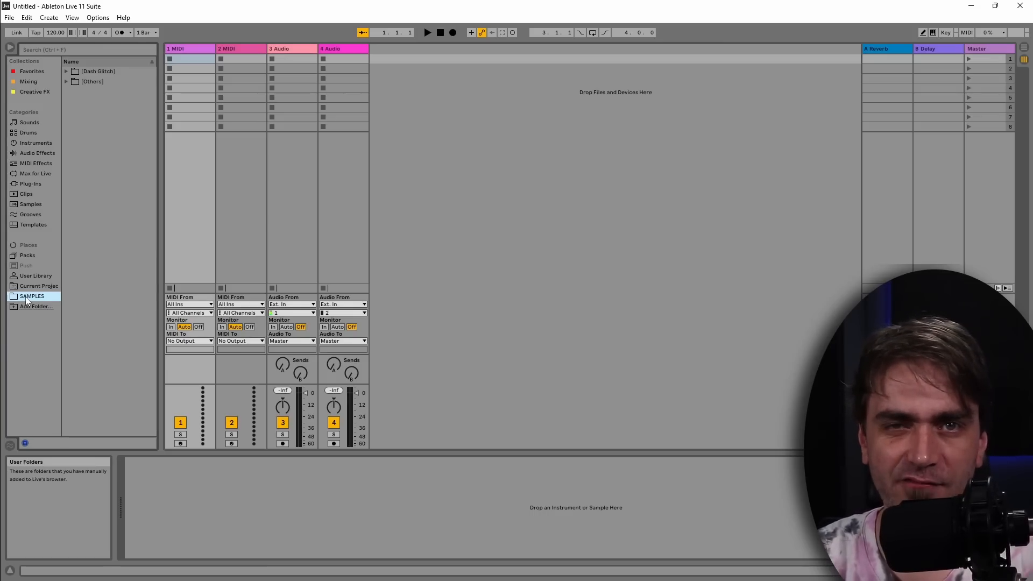
# Add the DRUM PACK WIP folder from SAMPLES > [Dash Glitch] to Places and display its contents.
pyautogui.click(43, 305)
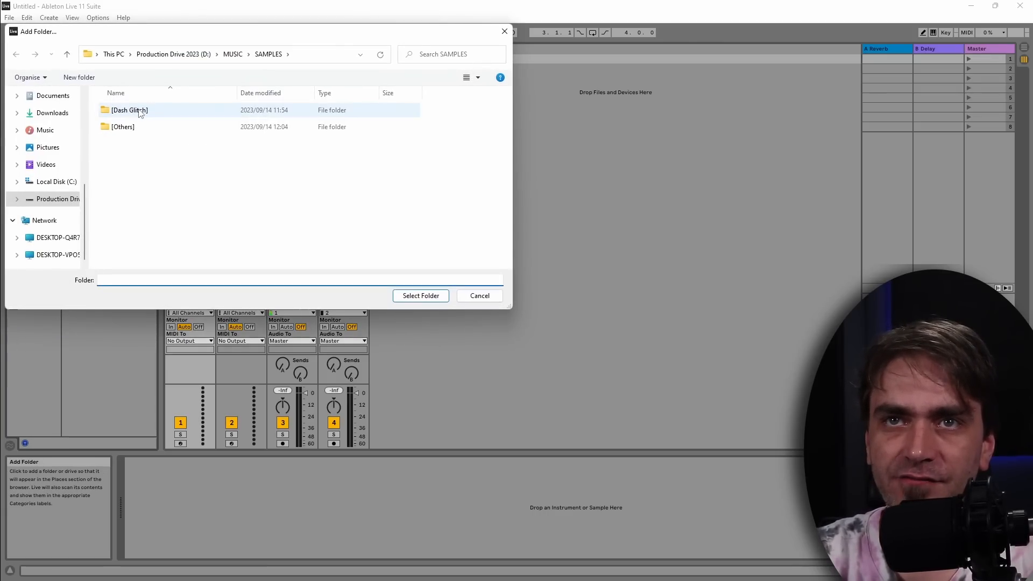
pyautogui.doubleClick(139, 111)
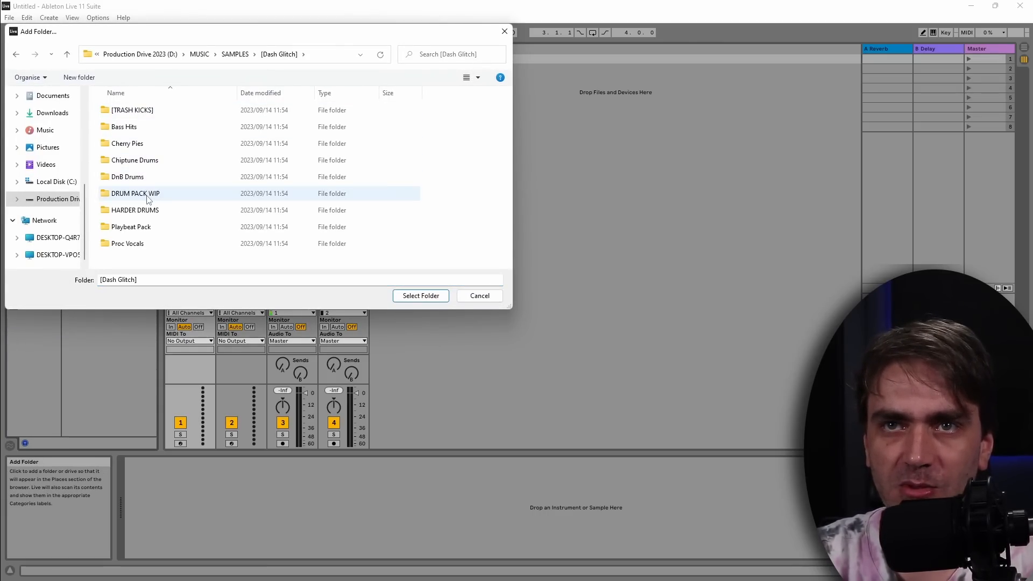
pyautogui.click(135, 193)
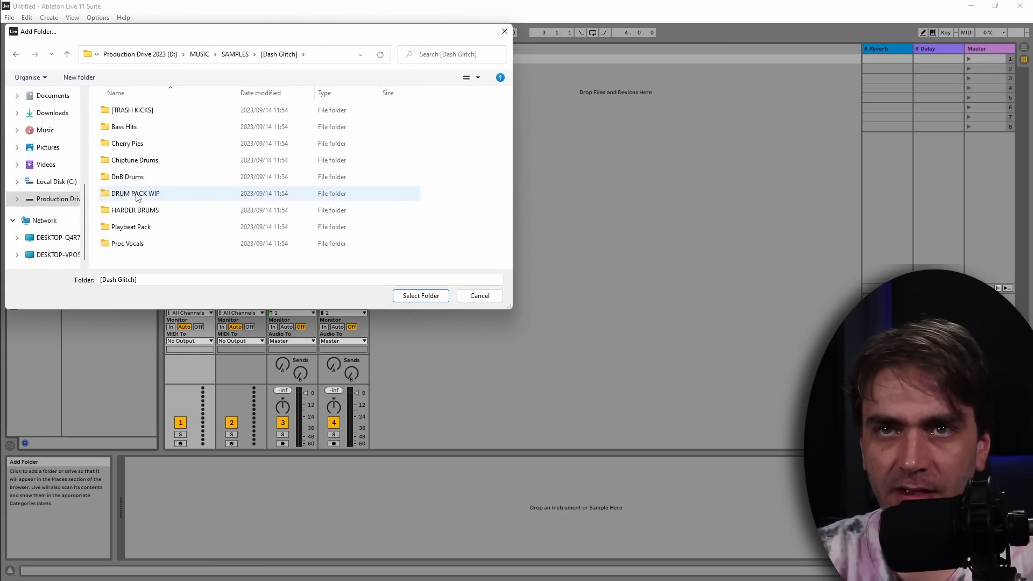
pyautogui.click(420, 296)
pyautogui.click(41, 307)
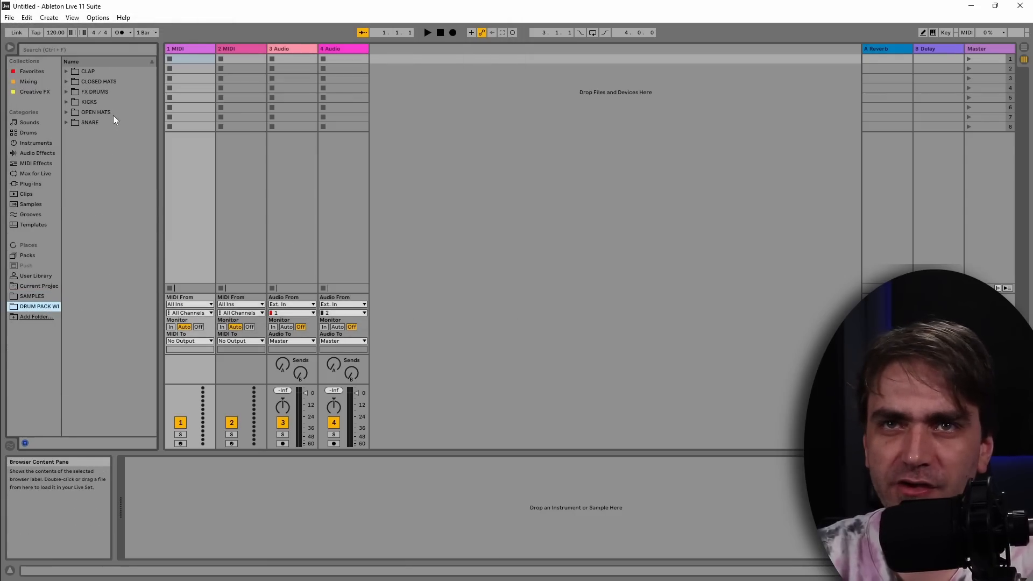
# Preview several samples in the KICKS > Fast folder of the drum pack, including Kick Fast 1 - X.wav and Kick Fast 5 - D.wav.
pyautogui.click(69, 102)
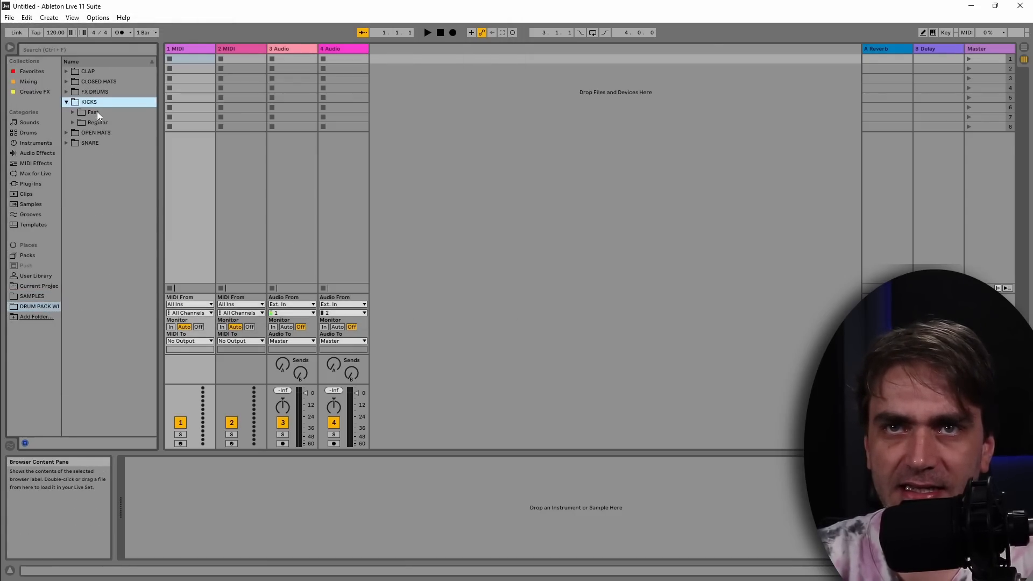
pyautogui.click(97, 111)
pyautogui.doubleClick(84, 115)
pyautogui.click(107, 124)
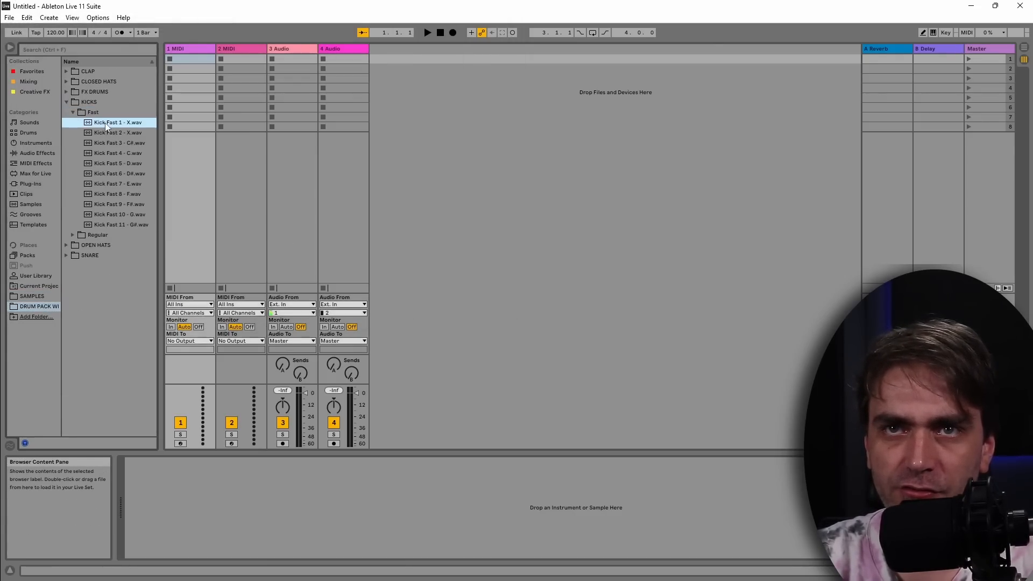
pyautogui.click(118, 165)
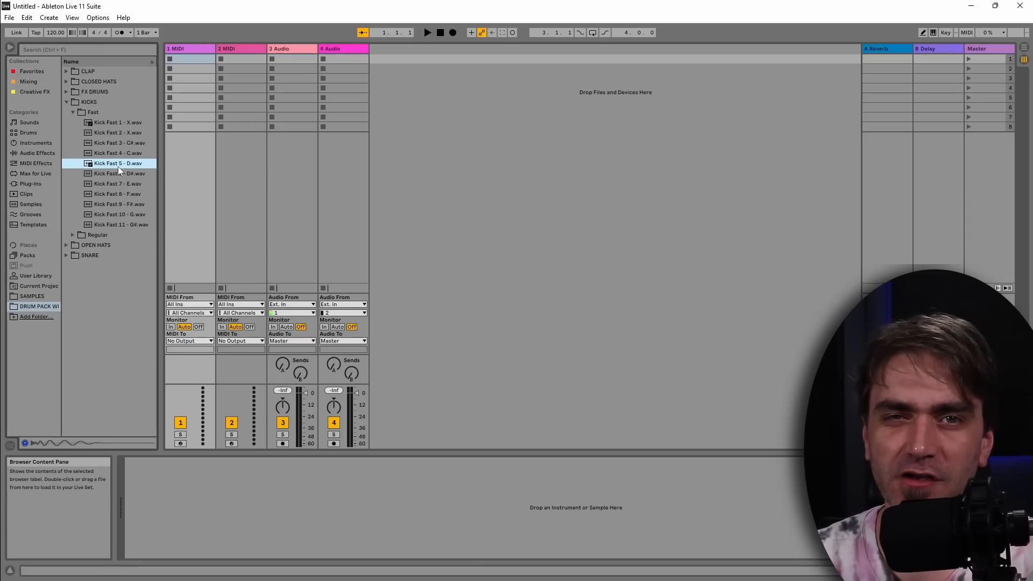
pyautogui.click(127, 144)
pyautogui.click(109, 214)
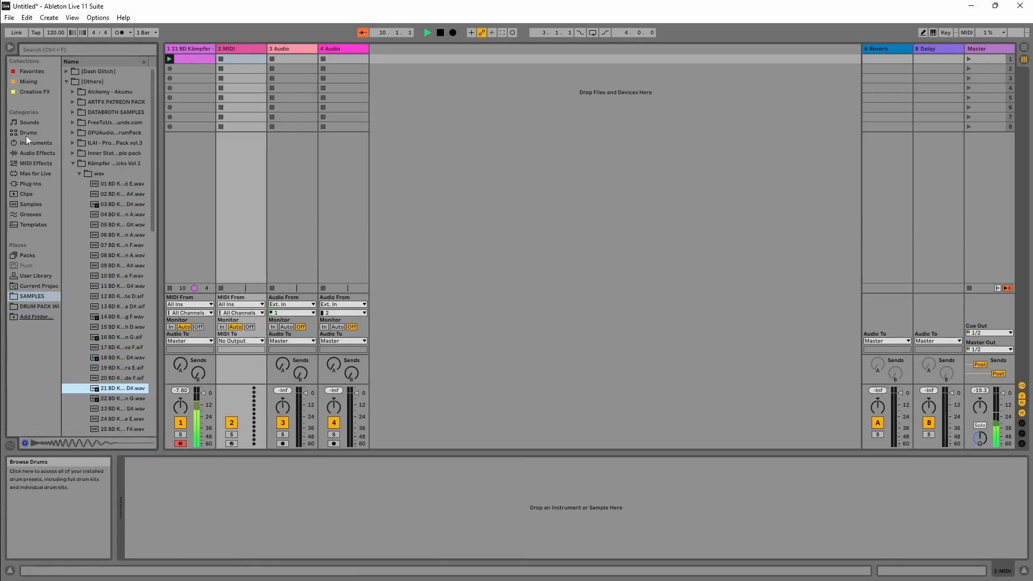
# Load the Drift instrument onto the 2 MIDI track and create an empty MIDI clip in its first slot.
pyautogui.click(35, 143)
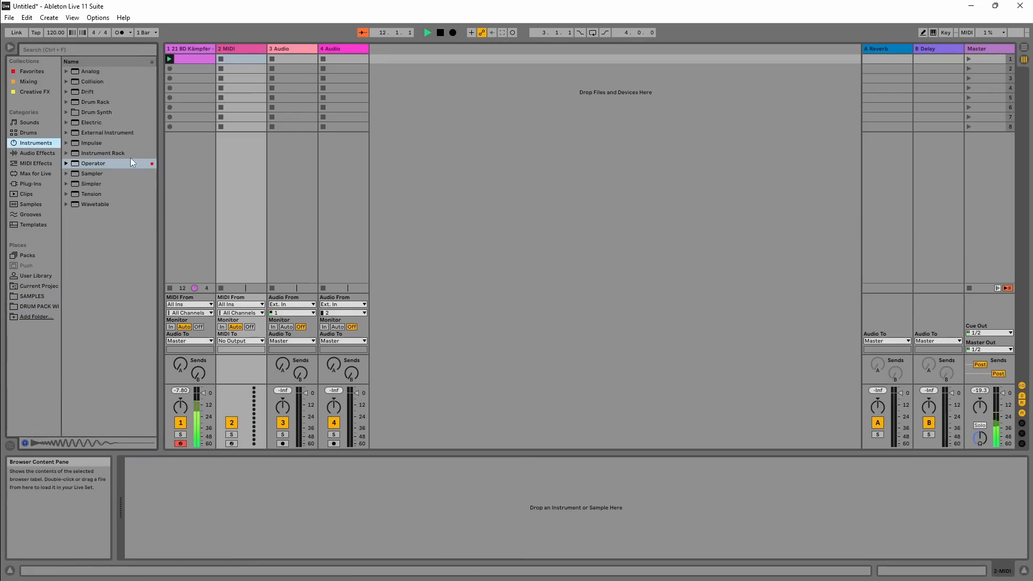
pyautogui.doubleClick(87, 92)
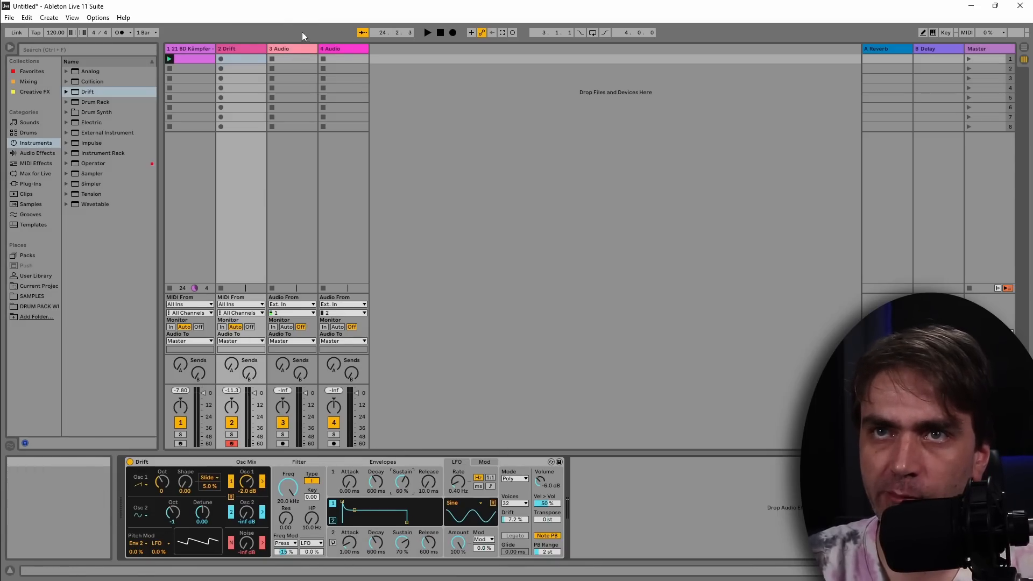
pyautogui.doubleClick(237, 60)
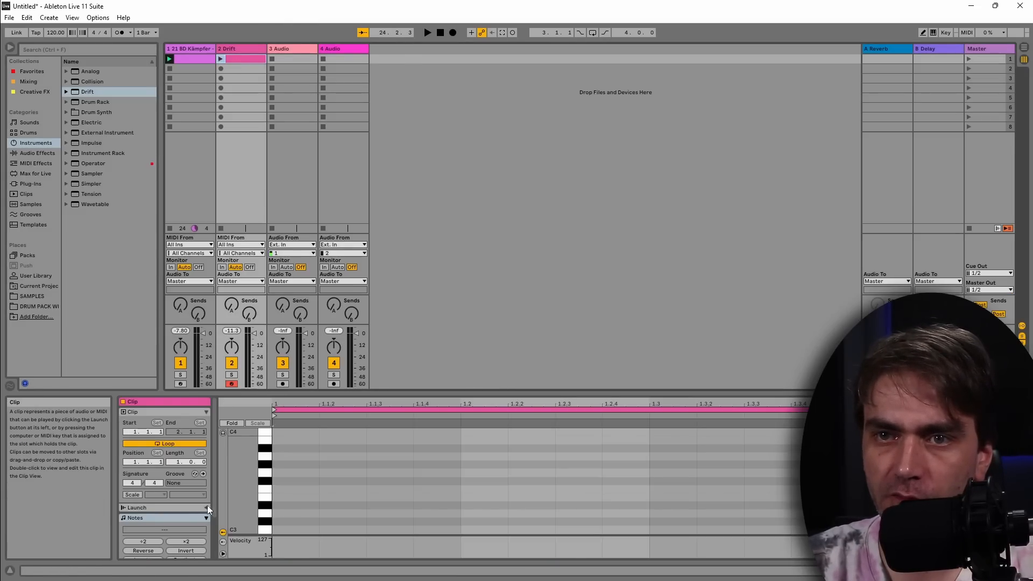
# Add C3 sixteenth notes on the offbeats of the Drift clip, at 1.1.3, 1.2.3, 1.3.3 and 1.4.3, and audition the clip.
pyautogui.doubleClick(382, 530)
pyautogui.doubleClick(569, 530)
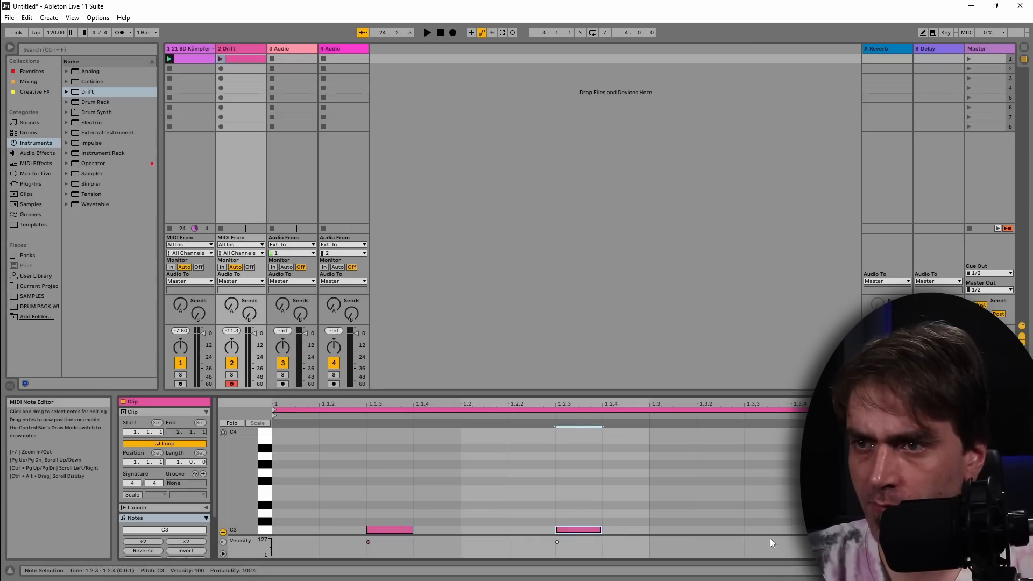
pyautogui.doubleClick(764, 530)
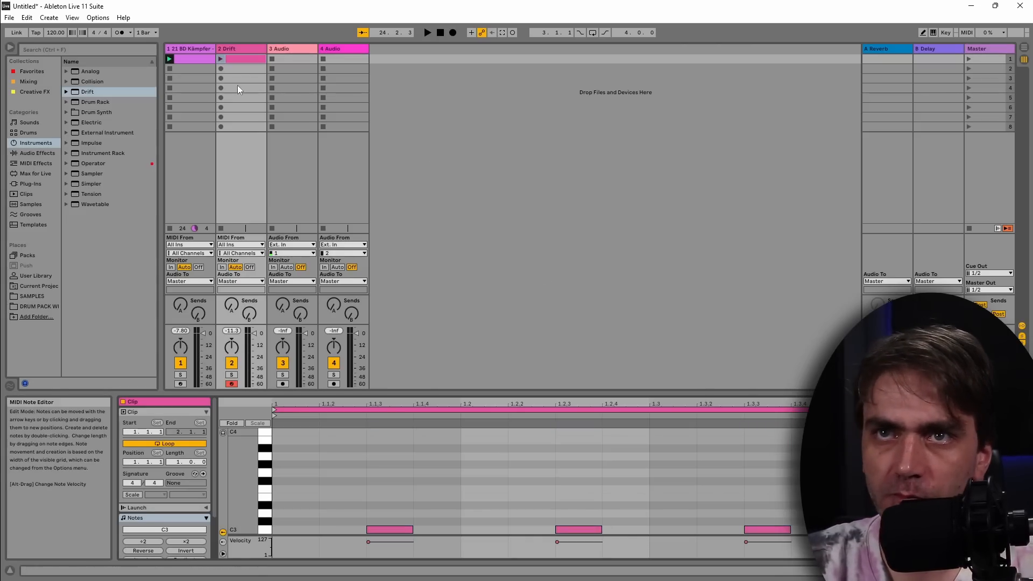
pyautogui.click(221, 58)
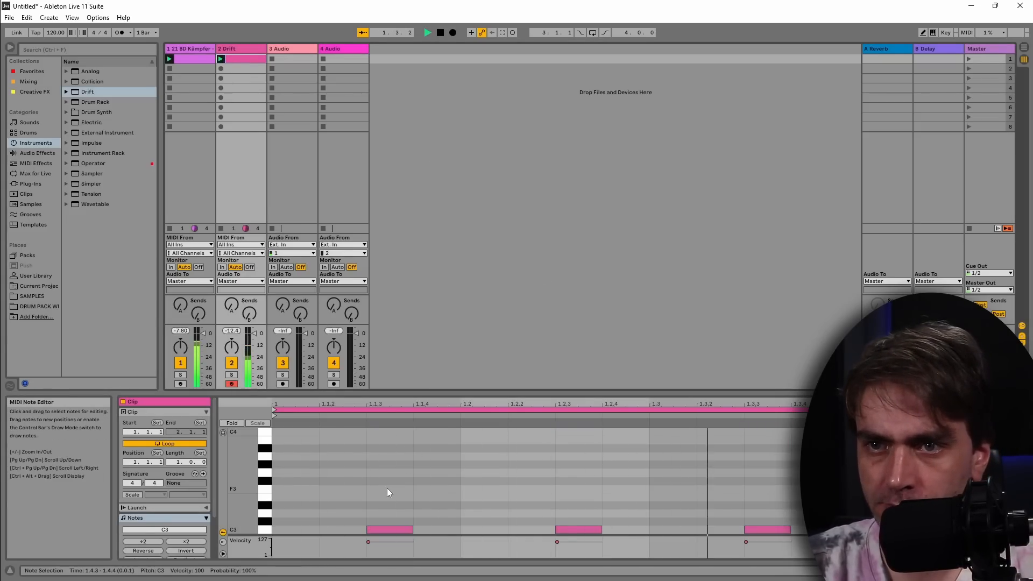
pyautogui.press('space')
# Select all the notes in the clip and transpose them down to F1, auditioning the pitch during playback.
pyautogui.scroll(-2, 395, 479)
pyautogui.moveTo(380, 459); pyautogui.dragTo(995, 517)
pyautogui.scroll(-1, 995, 514)
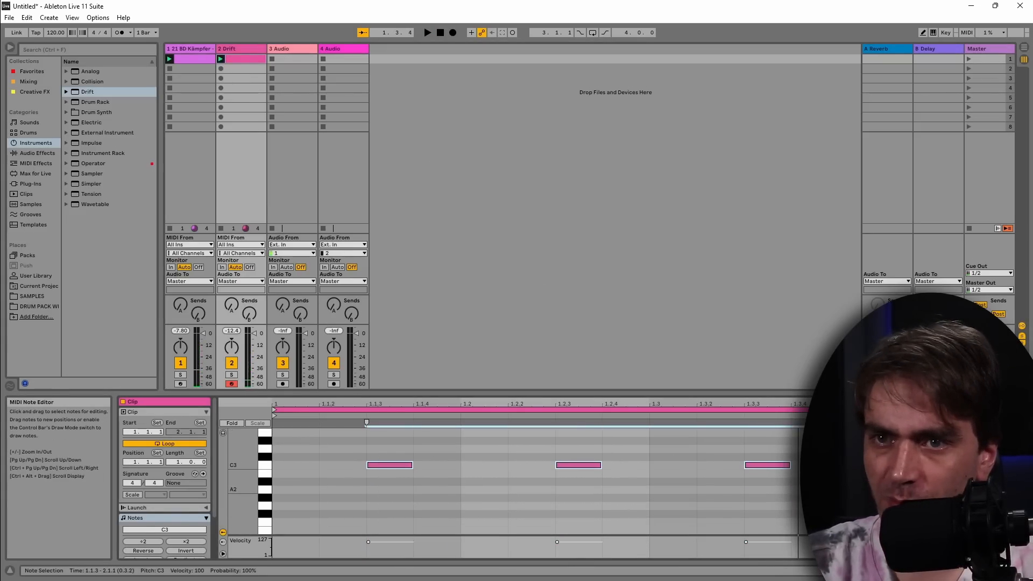
pyautogui.hotkey('shift', 'Down')
pyautogui.press('Up')
pyautogui.press('Up')
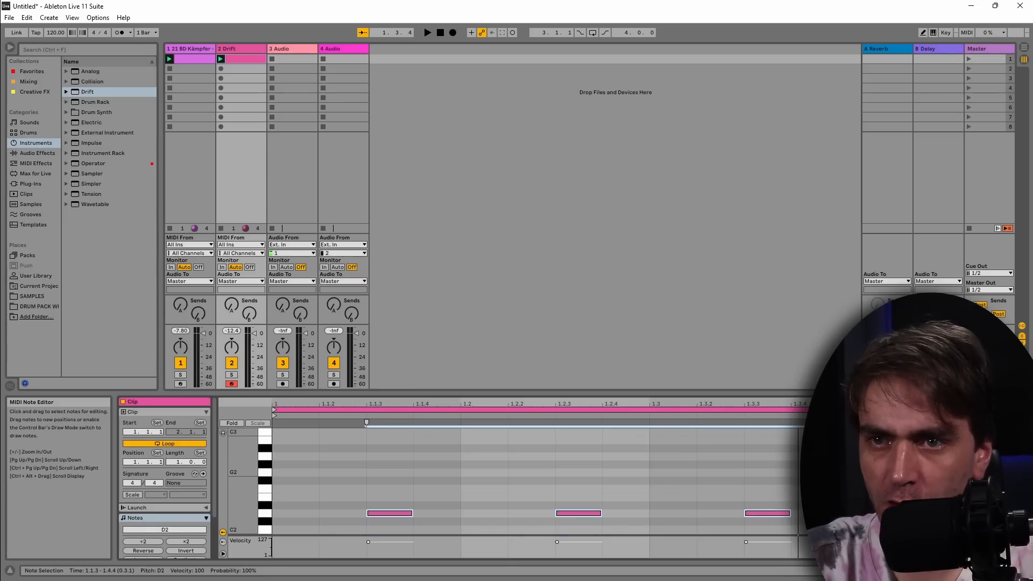
pyautogui.press('Up')
pyautogui.press('Up')
pyautogui.press('Up')
pyautogui.press('space')
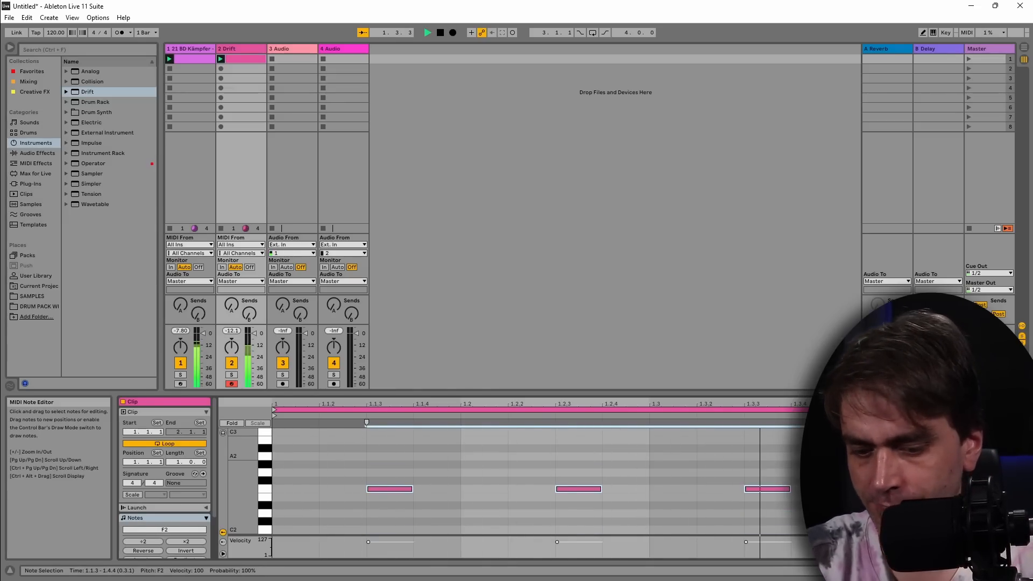
pyautogui.hotkey('shift', 'Down')
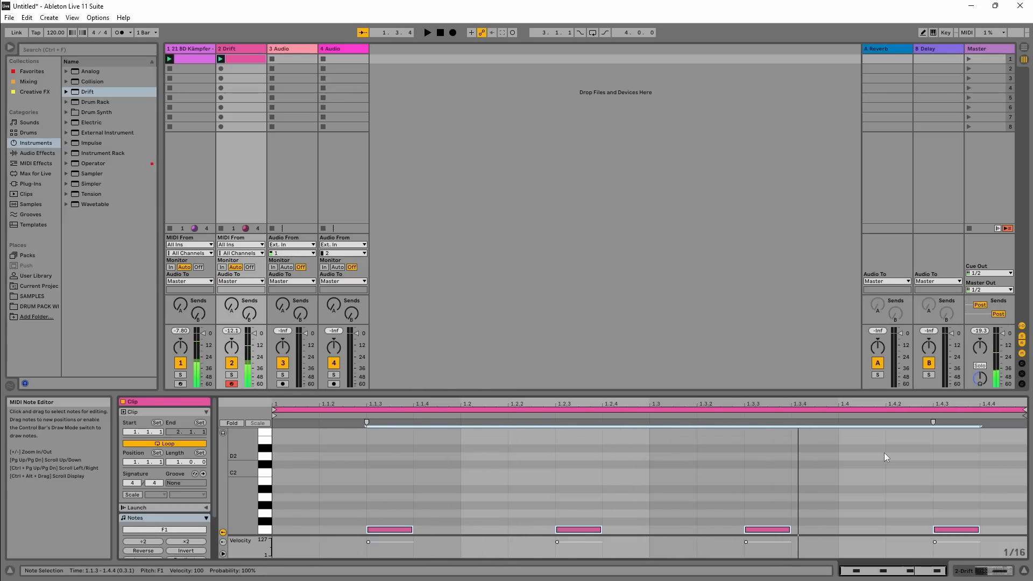
# Show the Drift device and lower its low-pass filter frequency to 223 Hz.
pyautogui.click(933, 570)
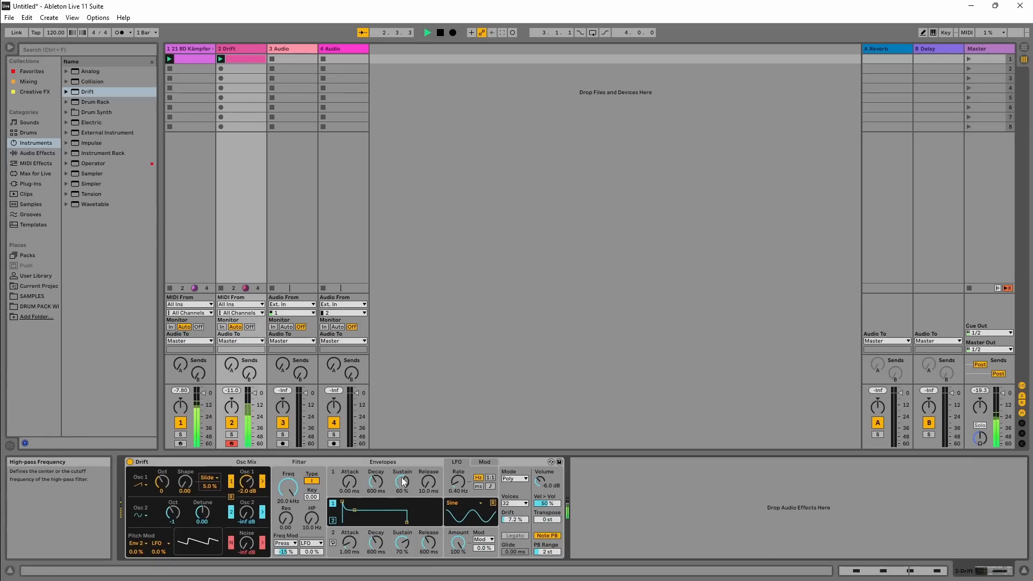
pyautogui.press('space')
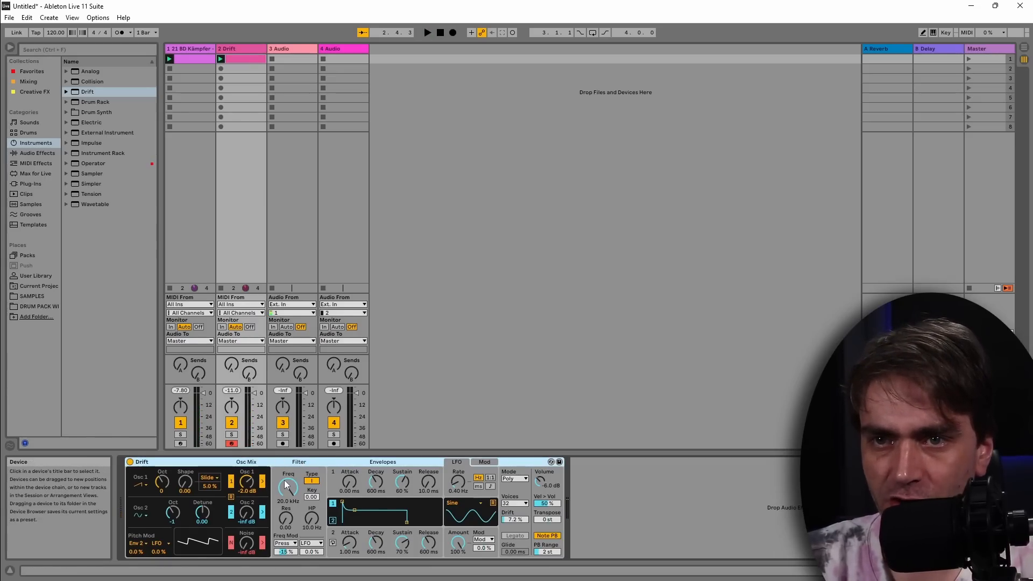
pyautogui.moveTo(288, 487); pyautogui.dragTo(288, 538)
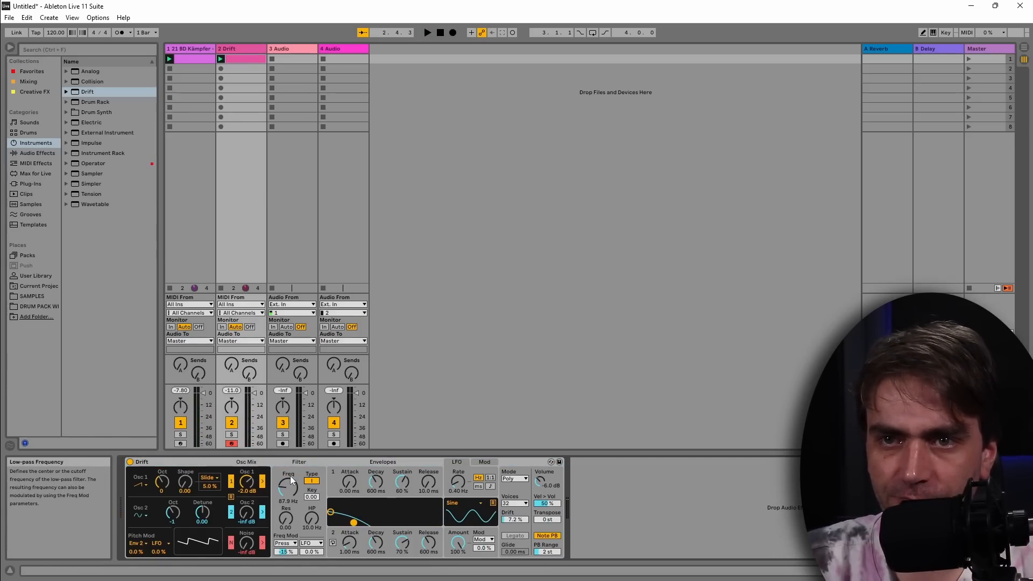
pyautogui.moveTo(291, 480)
pyautogui.mouseDown()
pyautogui.moveTo(291, 470)
pyautogui.moveTo(286, 482)
pyautogui.mouseUp()
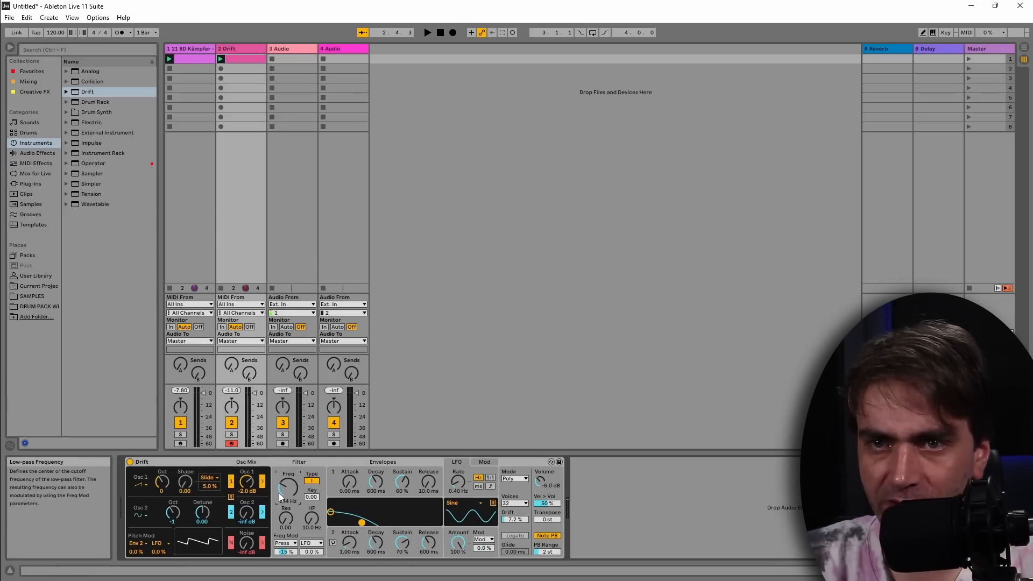
pyautogui.moveTo(280, 497)
pyautogui.mouseDown()
pyautogui.moveTo(288, 457)
pyautogui.moveTo(287, 502)
pyautogui.moveTo(288, 484)
pyautogui.mouseUp()
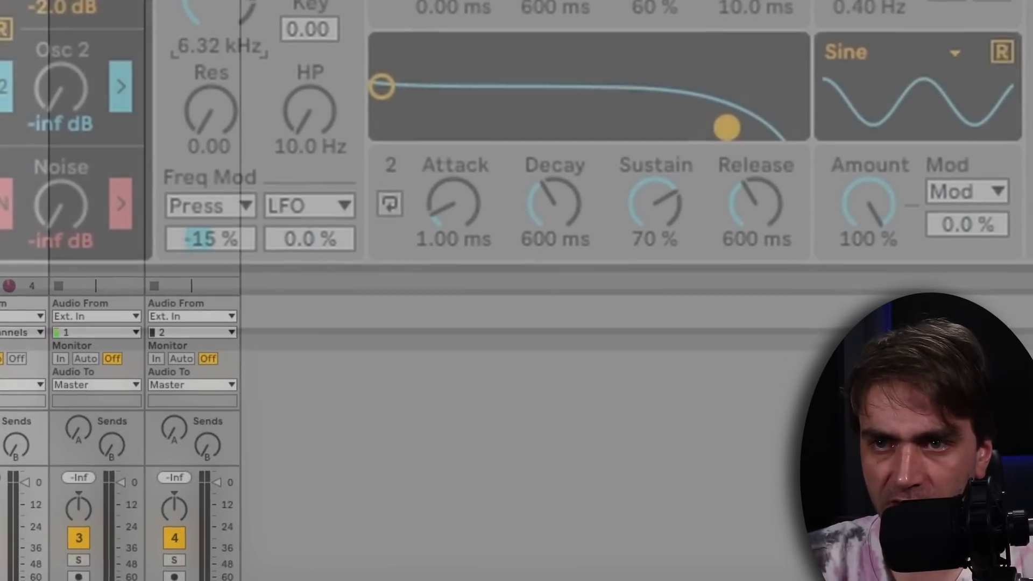
pyautogui.moveTo(220, 11); pyautogui.dragTo(219, 62)
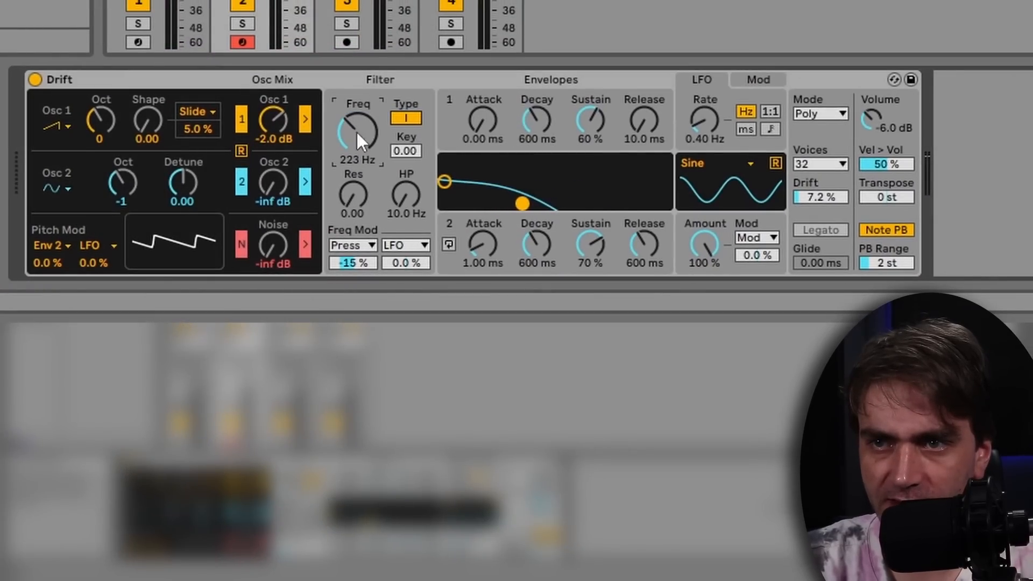
# Modulate LP Frequency with Env 2 at 19 % and set envelope 2's attack to 0.00 ms and sustain to 0.0 %.
pyautogui.click(759, 81)
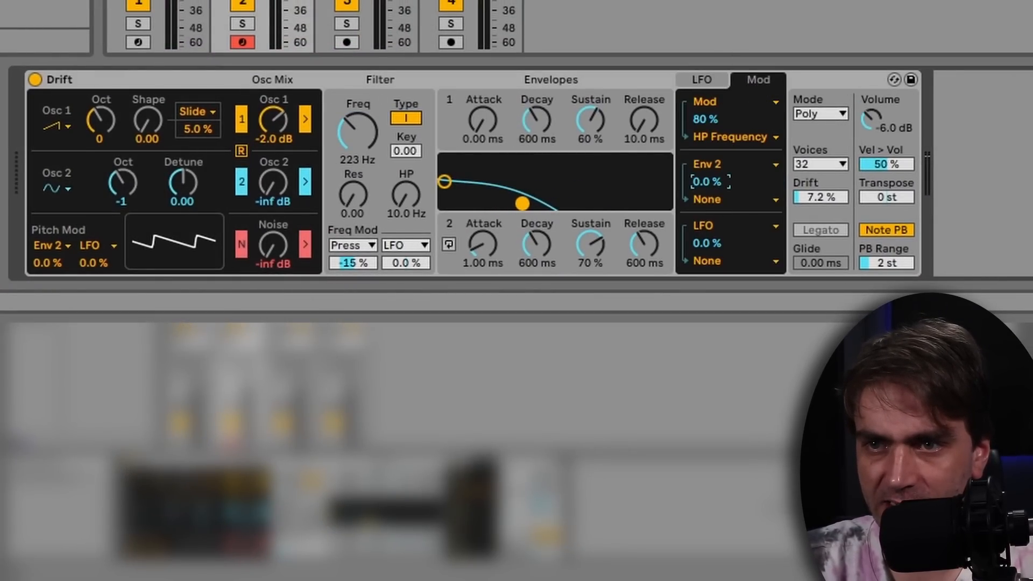
pyautogui.click(701, 199)
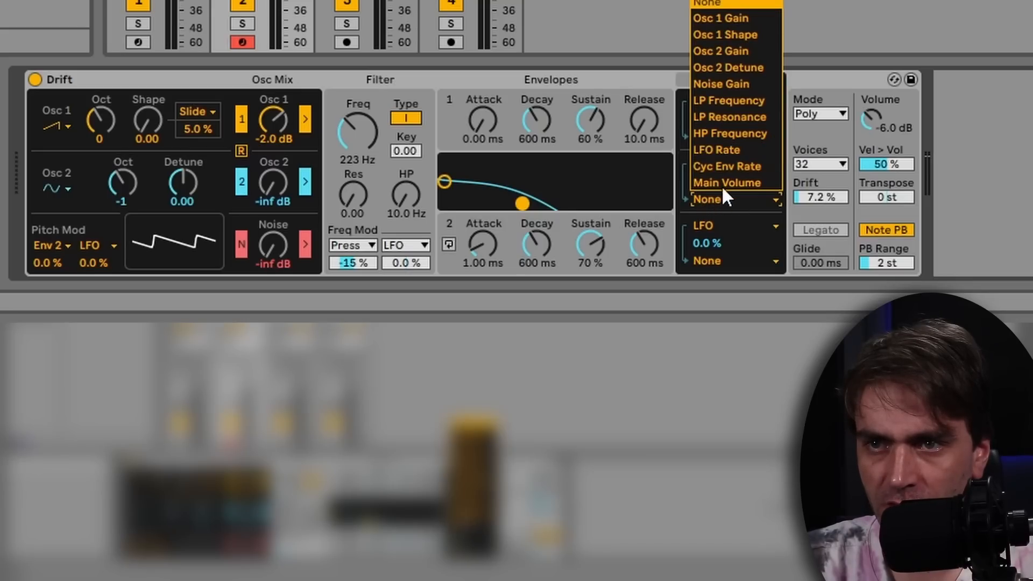
pyautogui.click(751, 99)
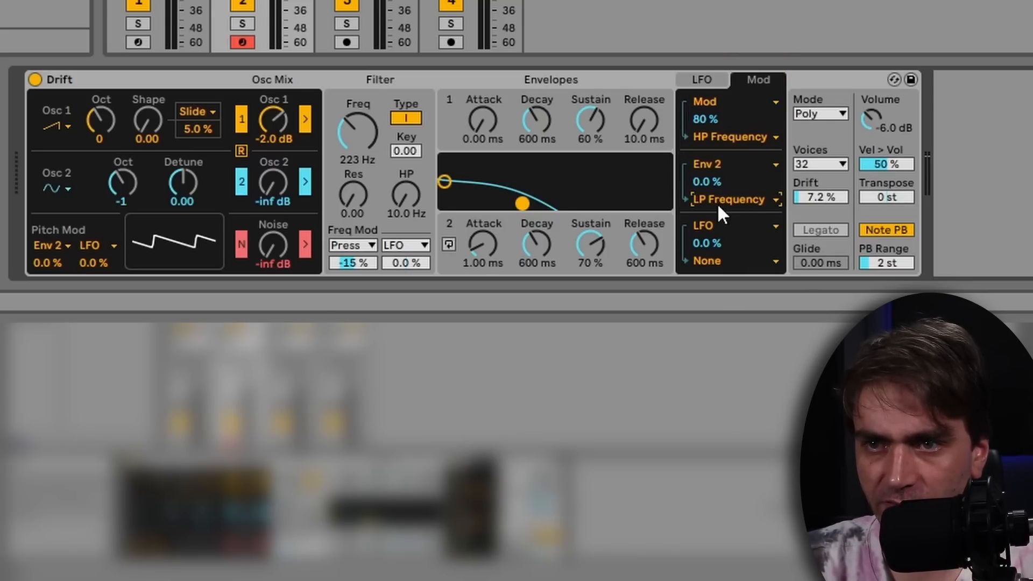
pyautogui.moveTo(710, 182); pyautogui.dragTo(710, 218)
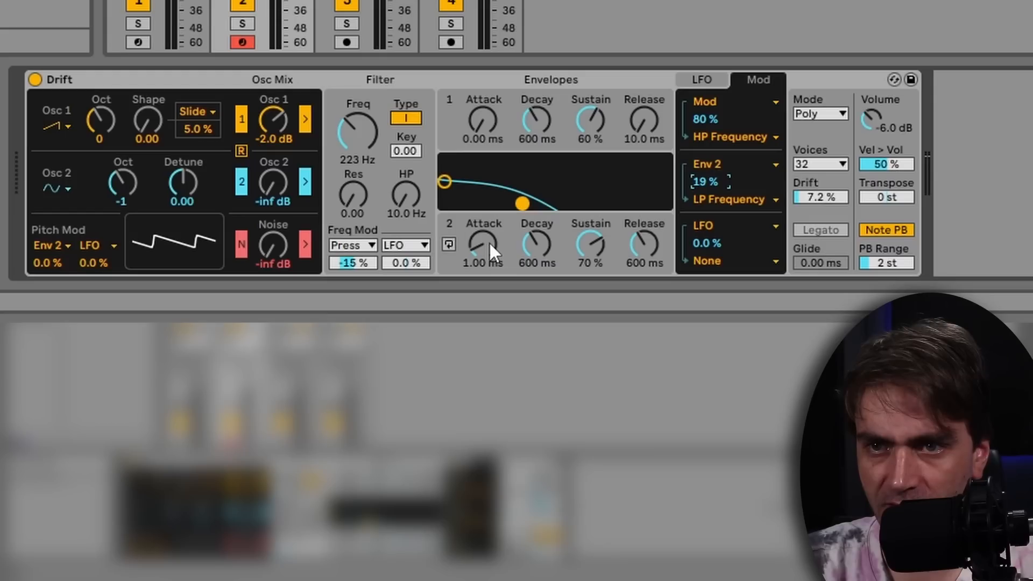
pyautogui.moveTo(492, 231); pyautogui.dragTo(562, 302)
# Raise the Env 2 modulation amount to 100 % and set the low-pass filter frequency to 152 Hz.
pyautogui.moveTo(342, 130)
pyautogui.mouseDown()
pyautogui.moveTo(342, 107)
pyautogui.moveTo(343, 135)
pyautogui.mouseUp()
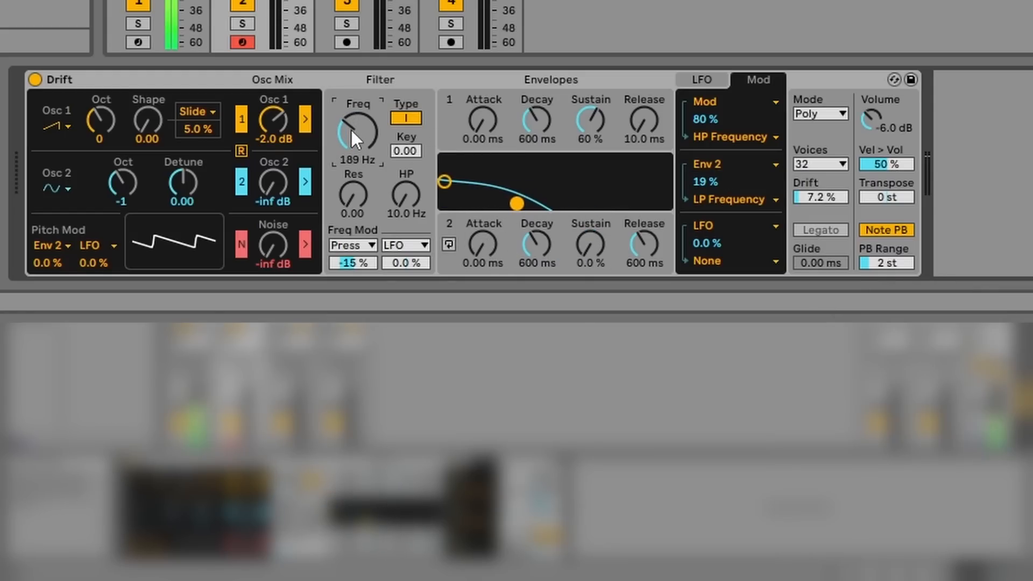
pyautogui.moveTo(351, 130); pyautogui.dragTo(351, 121)
pyautogui.click(704, 181)
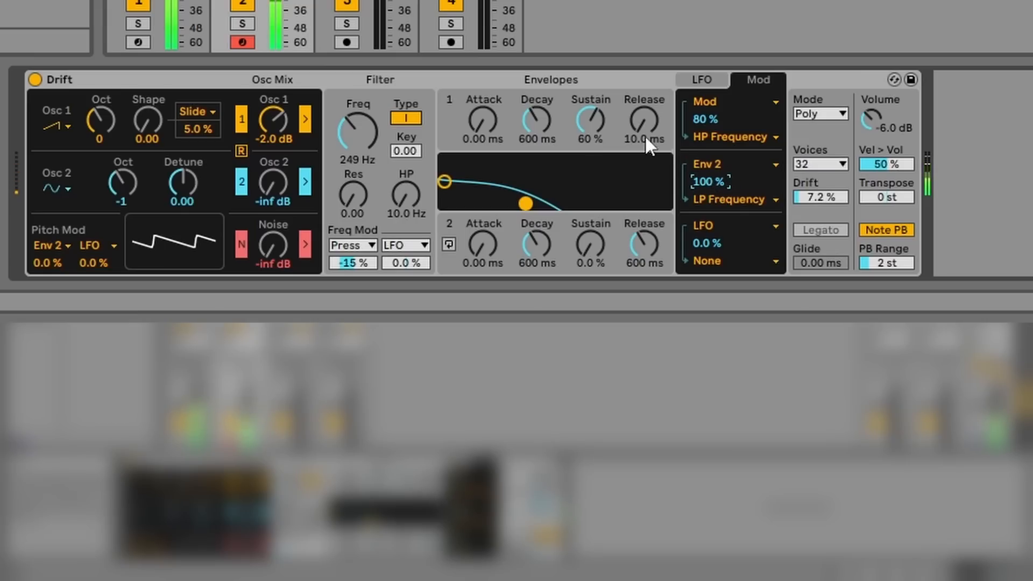
pyautogui.moveTo(358, 129); pyautogui.dragTo(360, 142)
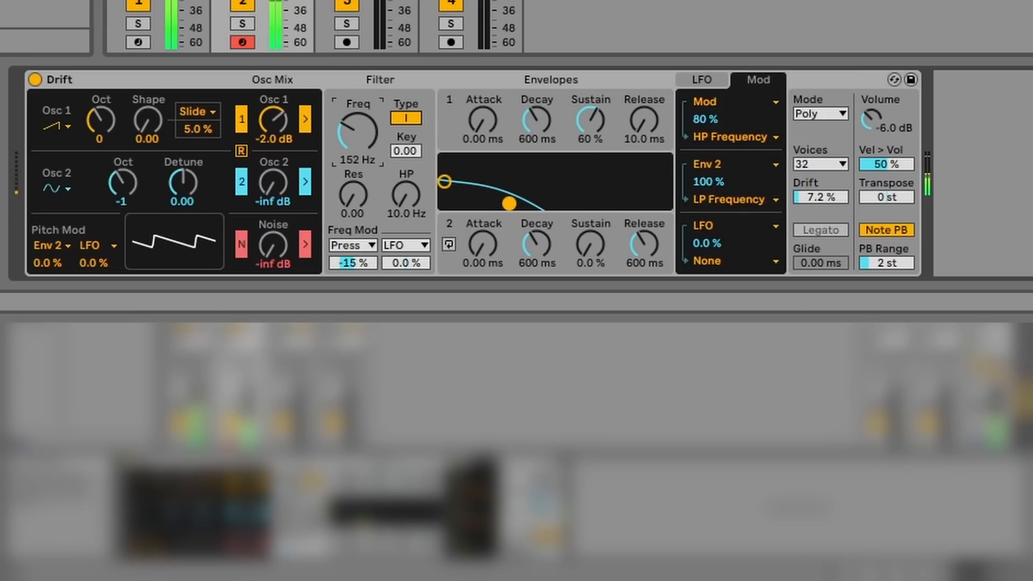
# Shorten envelope 2's decay to 155 ms and fine-tune the low-pass filter frequency to 122 Hz.
pyautogui.moveTo(544, 240); pyautogui.dragTo(544, 253)
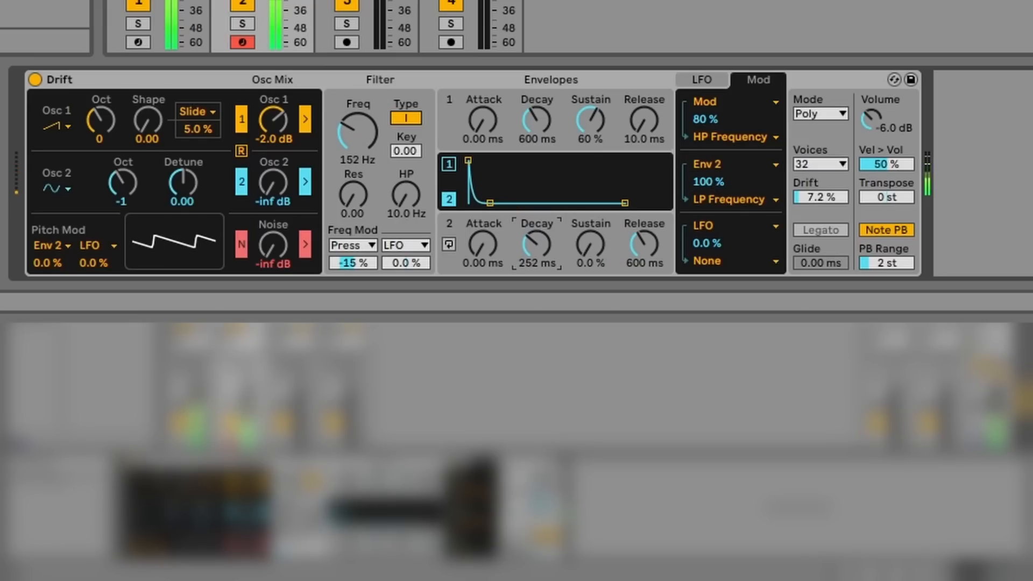
pyautogui.moveTo(358, 131); pyautogui.dragTo(358, 138)
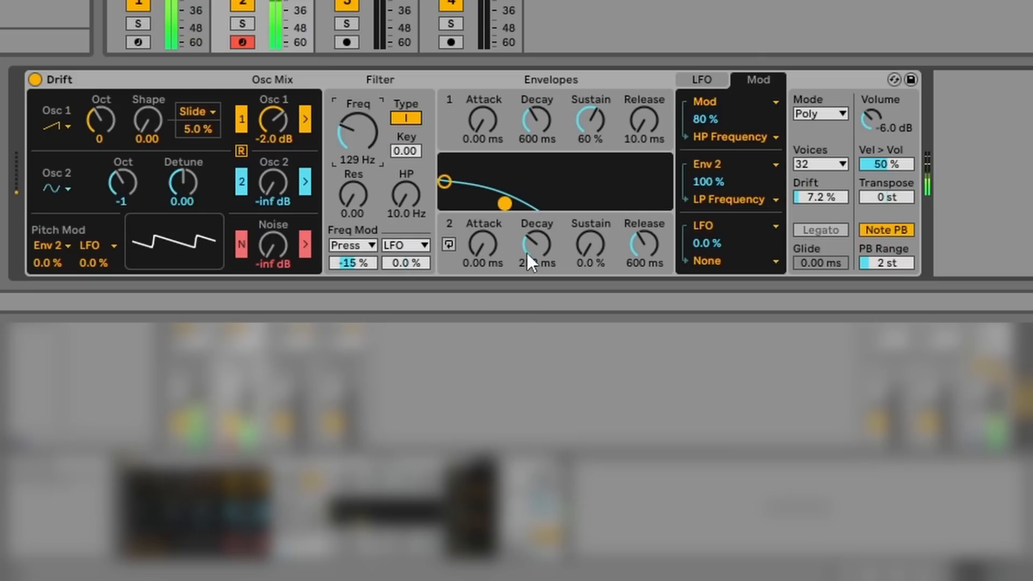
pyautogui.moveTo(527, 253); pyautogui.dragTo(528, 248)
pyautogui.moveTo(358, 131); pyautogui.dragTo(357, 135)
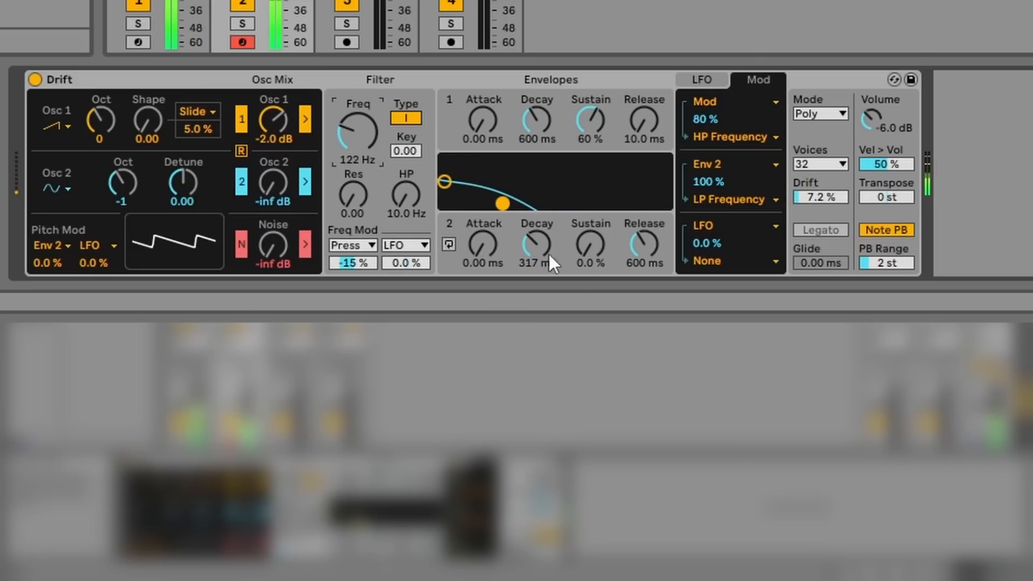
pyautogui.moveTo(541, 239); pyautogui.dragTo(540, 253)
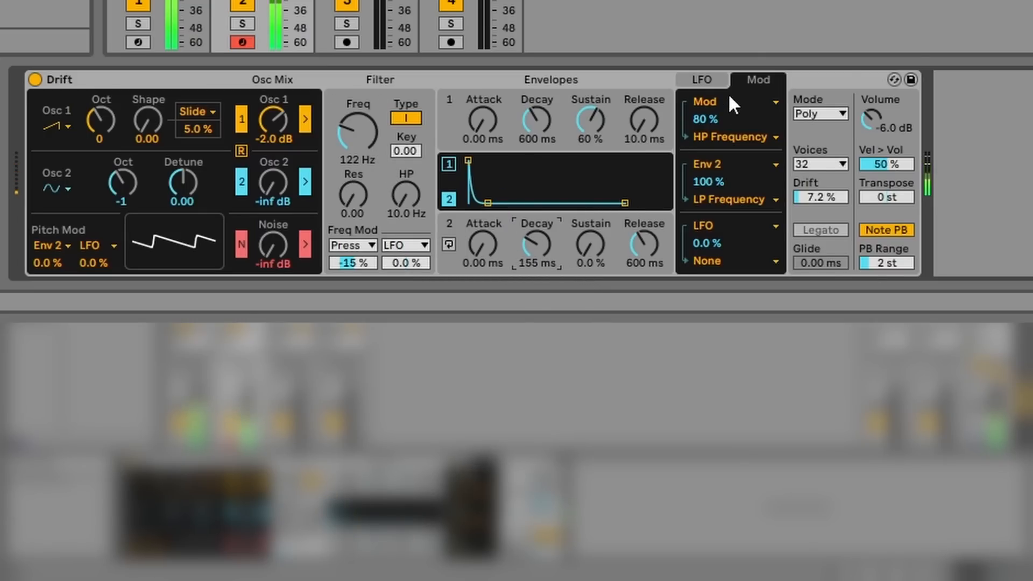
# Set envelope 2's release to 10.0 ms, try its cycling mode on and off, and readjust its decay to 155 ms.
pyautogui.click(700, 81)
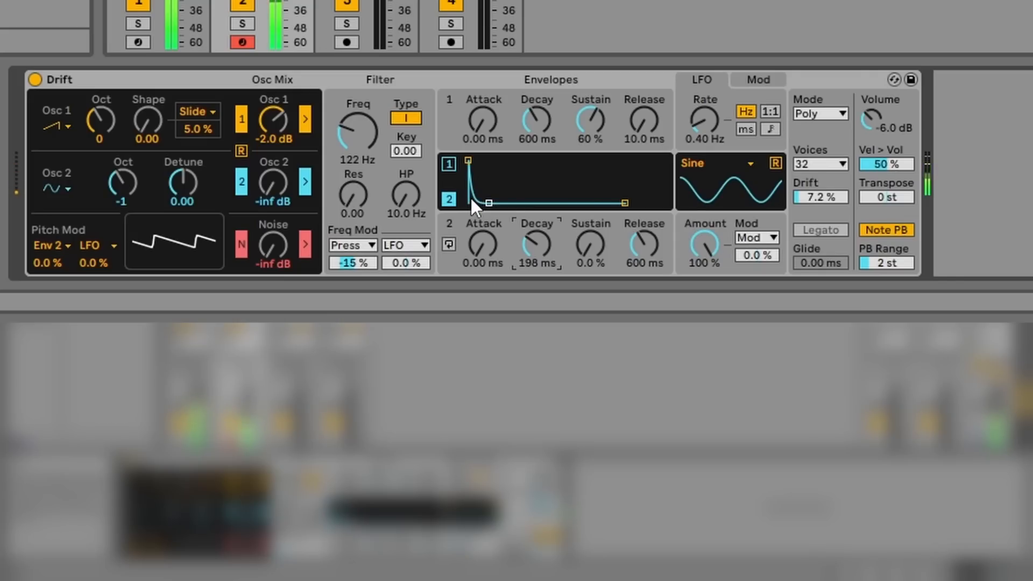
pyautogui.moveTo(626, 203); pyautogui.dragTo(599, 203)
pyautogui.click(448, 245)
pyautogui.click(449, 245)
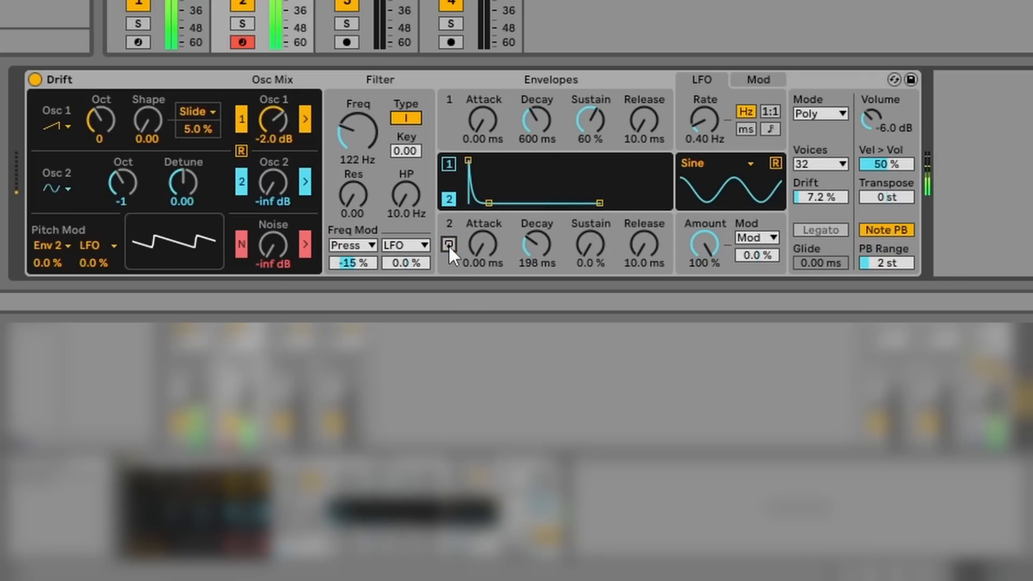
pyautogui.moveTo(532, 239); pyautogui.dragTo(533, 247)
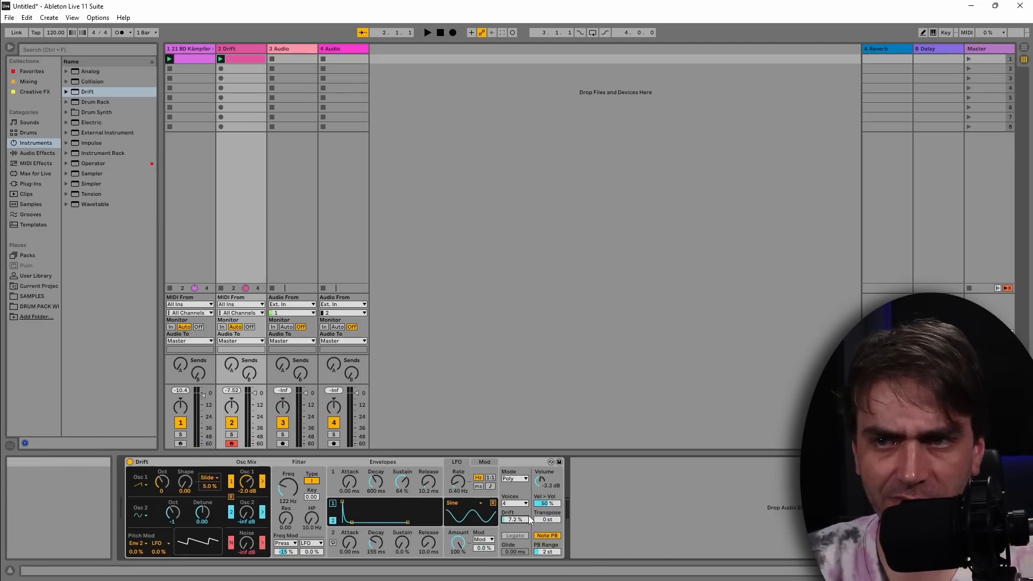
# Set the Drift variation amount to 0.0 % and switch the voice mode to Mono.
pyautogui.moveTo(516, 520); pyautogui.dragTo(516, 539)
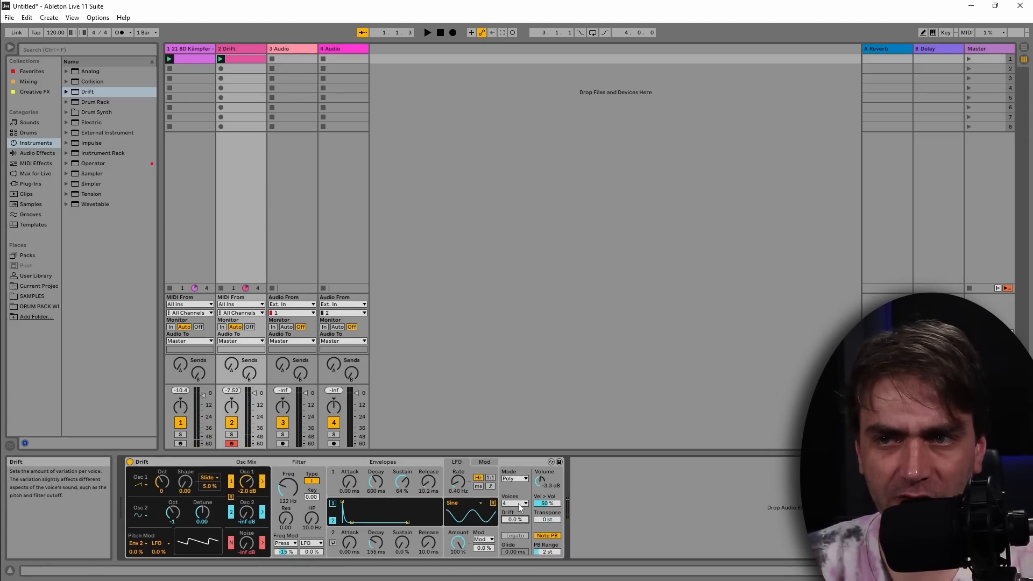
pyautogui.press('space')
pyautogui.click(515, 478)
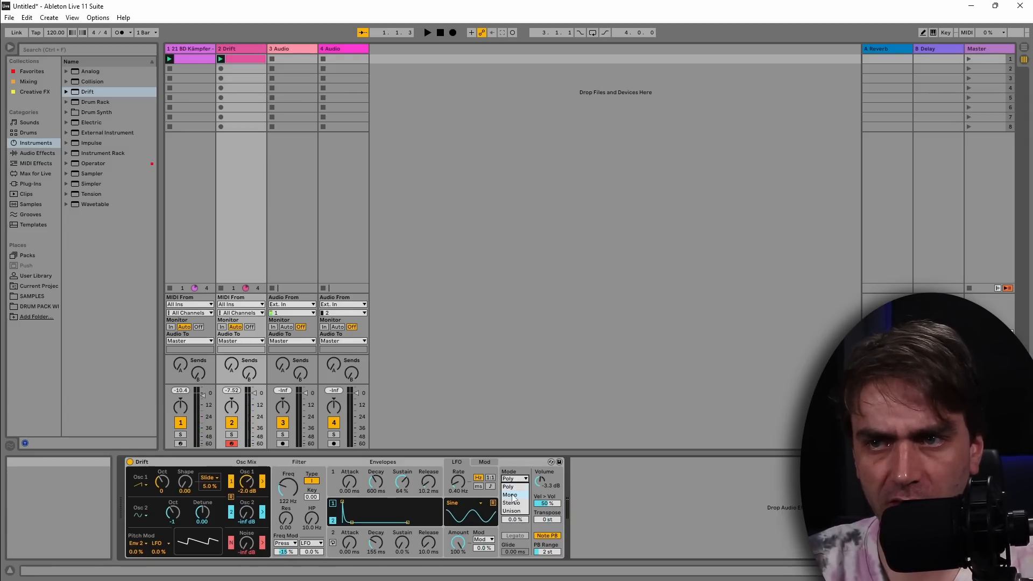
pyautogui.click(513, 490)
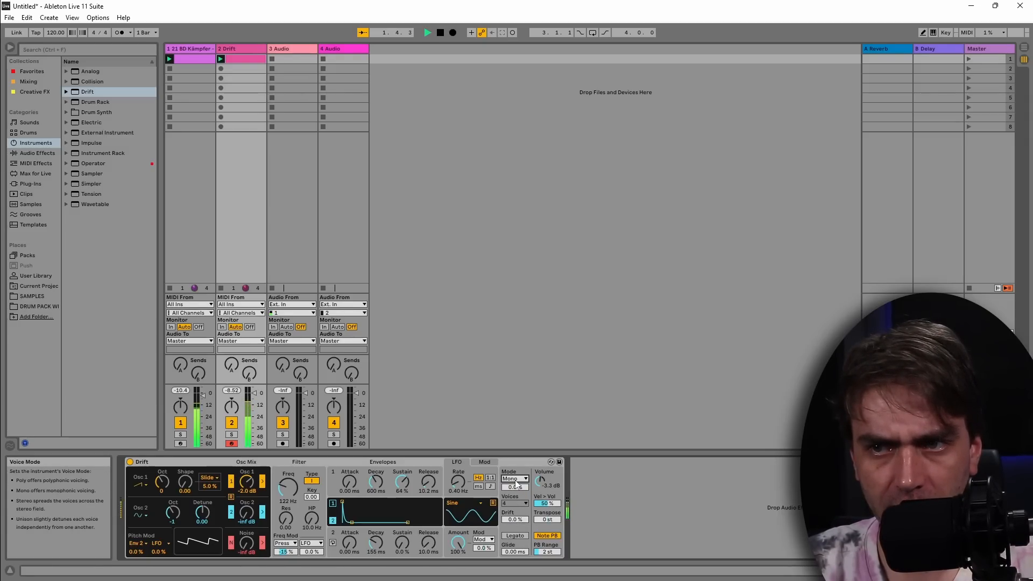
# Set envelope 1's release to 17.0 ms and try Legato on and off.
pyautogui.moveTo(431, 483); pyautogui.dragTo(427, 477)
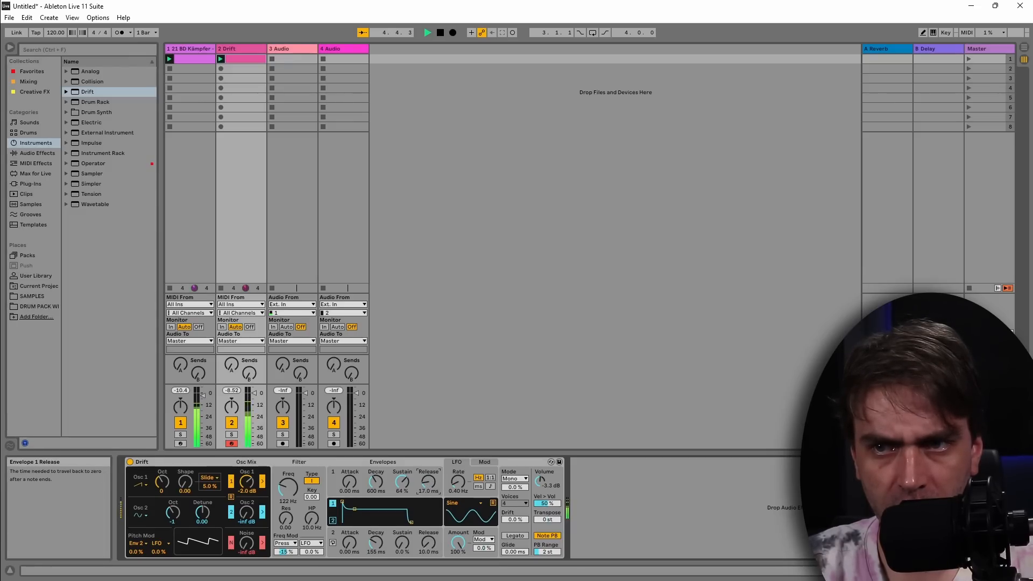
pyautogui.click(515, 536)
pyautogui.click(518, 536)
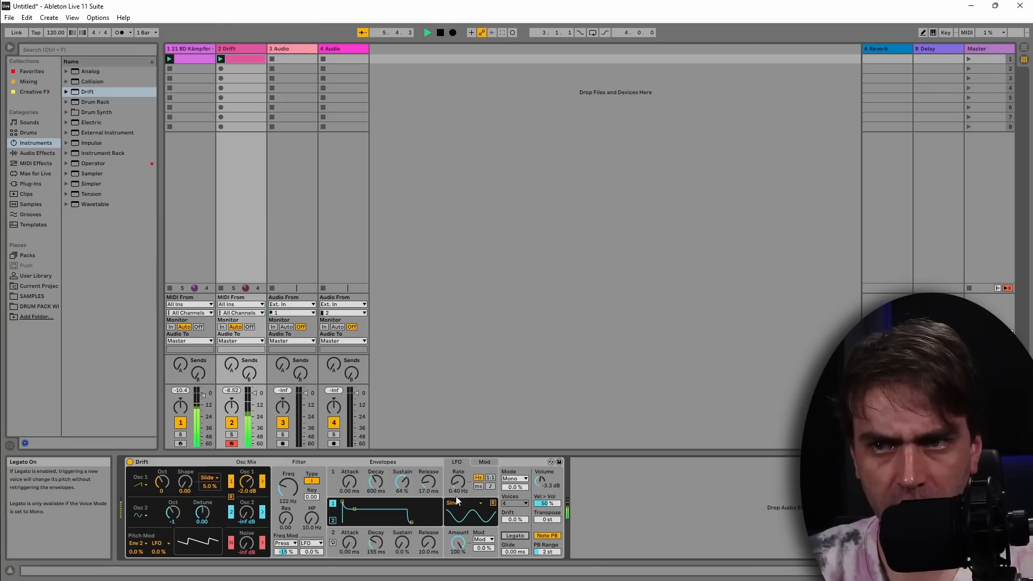
# Set Drift envelope 1's release to 20.9 ms and slightly shorten the F0 notes in the bass clip.
pyautogui.click(429, 482)
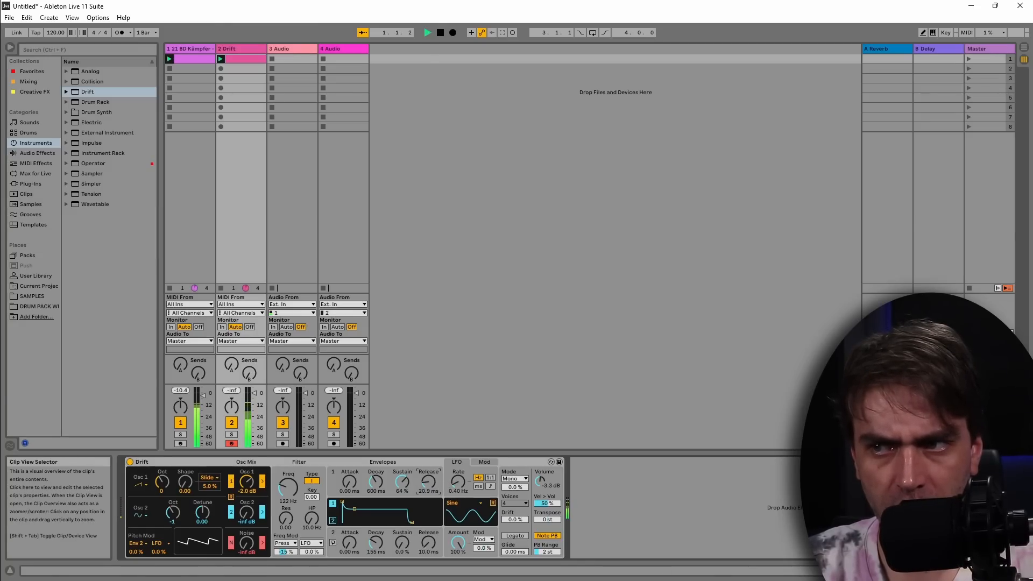
pyautogui.click(893, 570)
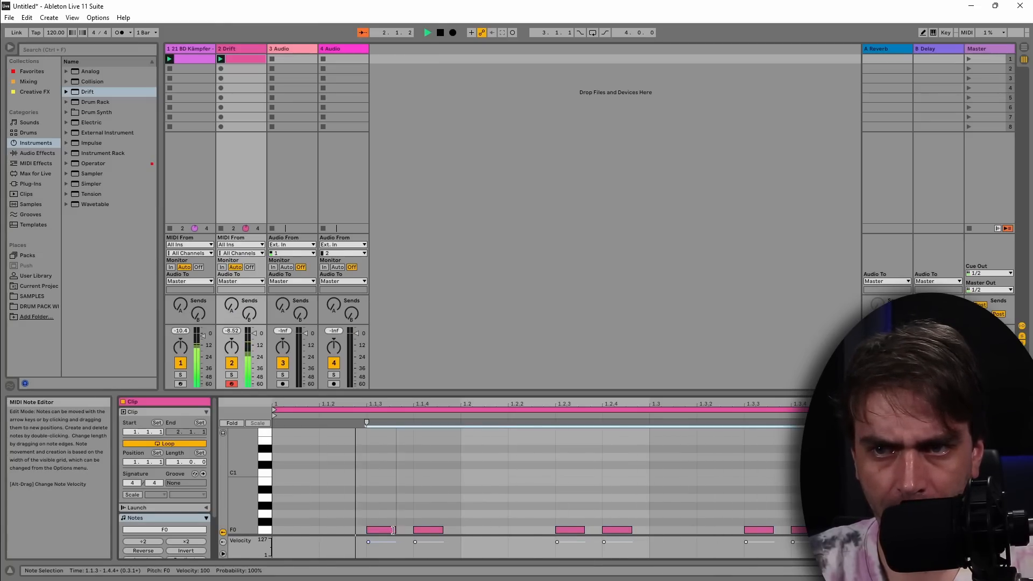
pyautogui.moveTo(393, 530); pyautogui.dragTo(387, 530)
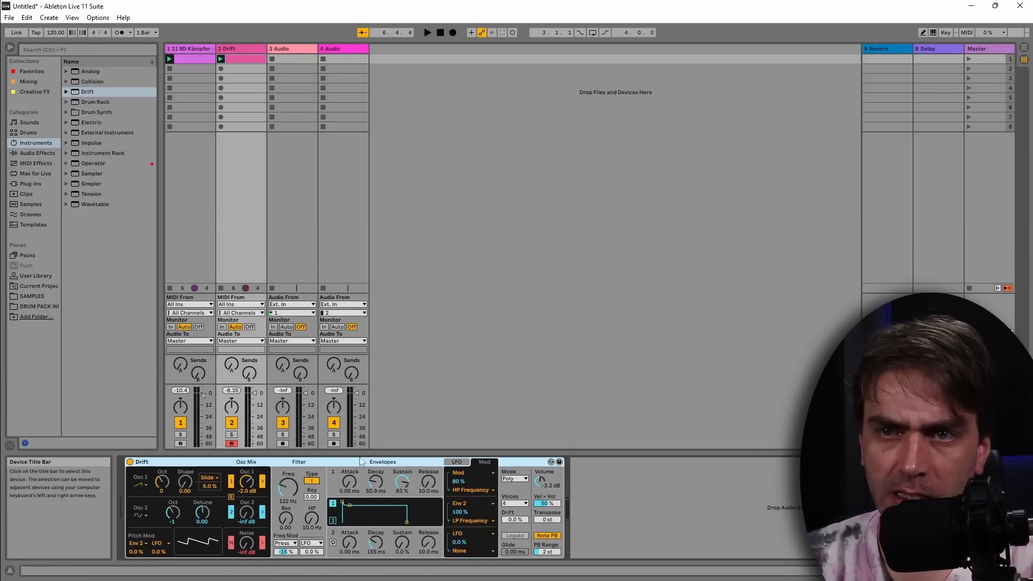
# Replace Drift with the Operator instrument on the bass track and set its oscillator waveform to Saw D.
pyautogui.press('Delete')
pyautogui.click(89, 70)
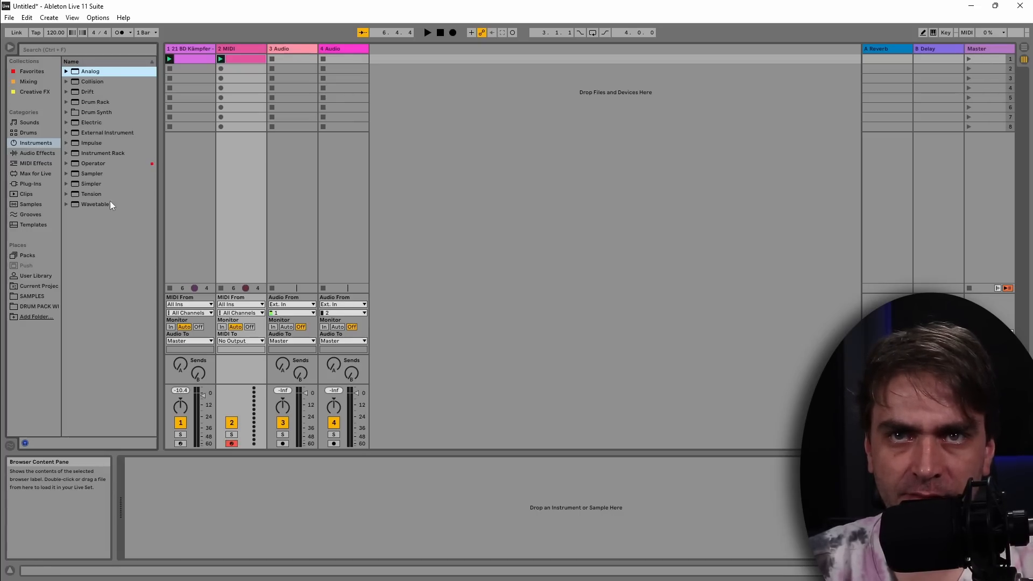
pyautogui.click(99, 165)
pyautogui.moveTo(99, 165); pyautogui.dragTo(288, 521)
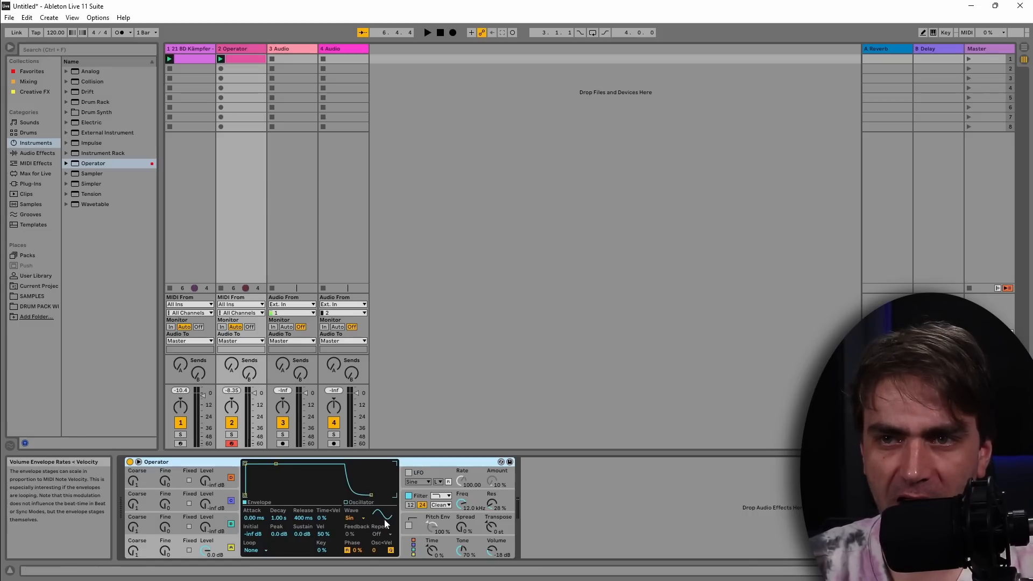
pyautogui.click(362, 518)
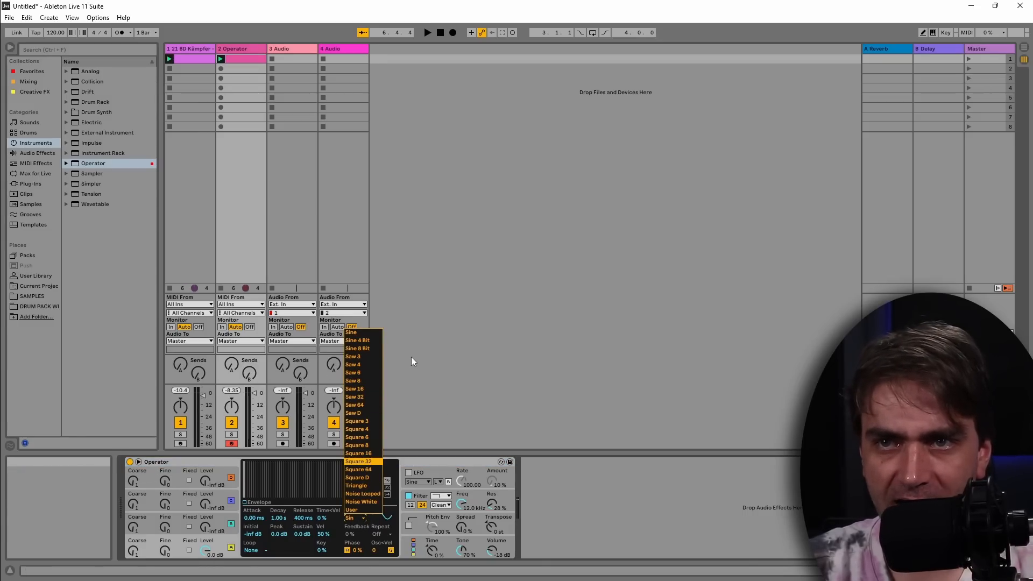
pyautogui.click(360, 365)
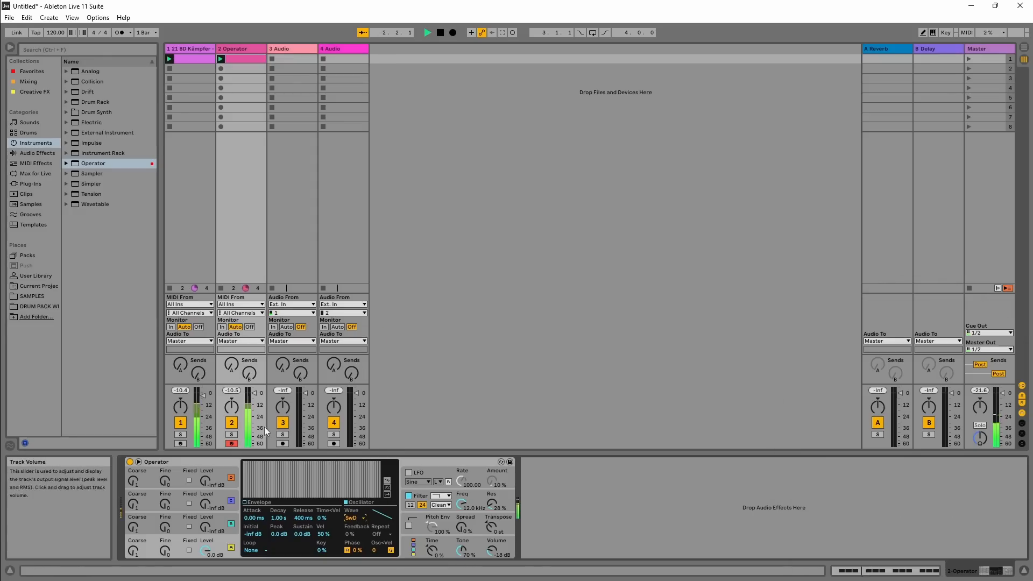
# Set Operator's filter to a 12 dB slope, 521 Hz frequency, 0.0 % resonance and 76 % envelope amount.
pyautogui.click(410, 505)
pyautogui.click(280, 519)
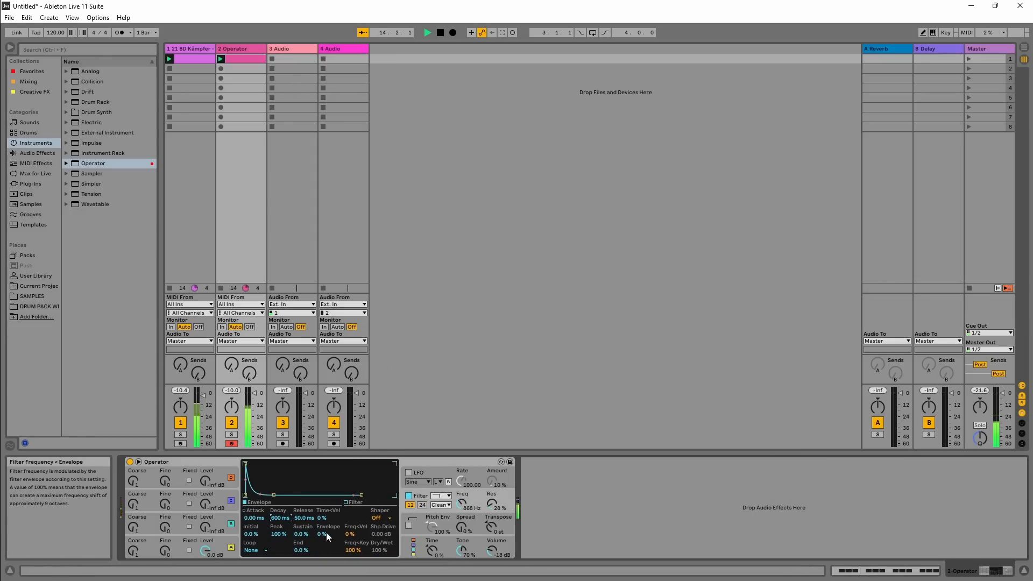
pyautogui.moveTo(324, 534); pyautogui.dragTo(324, 516)
pyautogui.moveTo(492, 504); pyautogui.dragTo(493, 514)
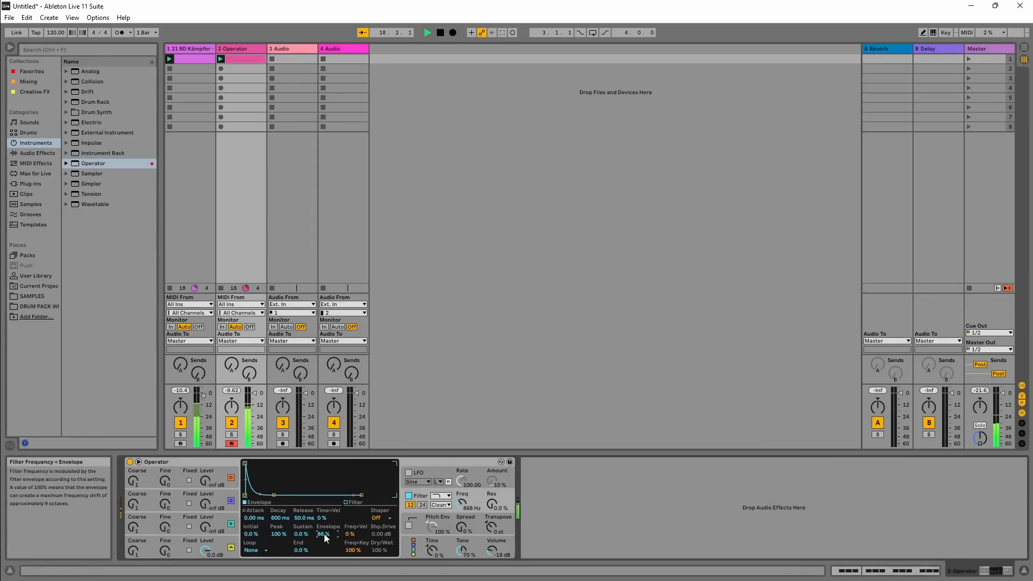
pyautogui.moveTo(324, 534); pyautogui.dragTo(324, 531)
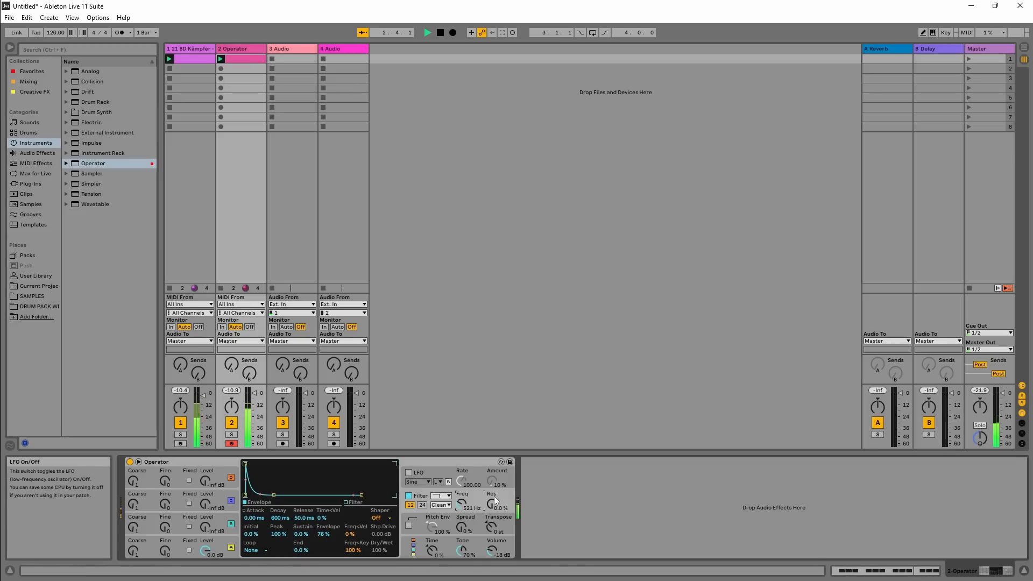
# Raise Operator's output volume to -12 dB.
pyautogui.moveTo(492, 550); pyautogui.dragTo(492, 548)
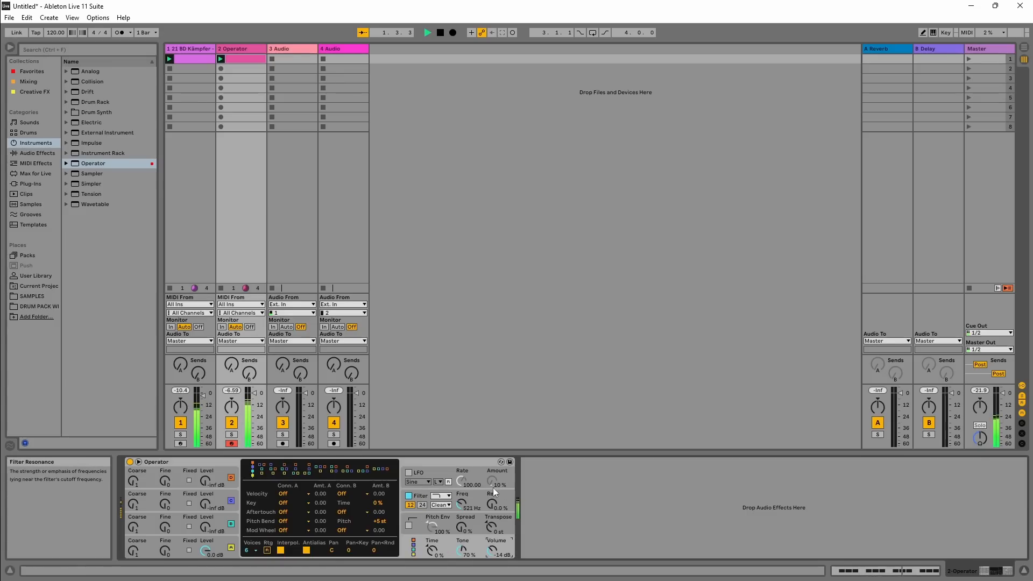
pyautogui.click(168, 465)
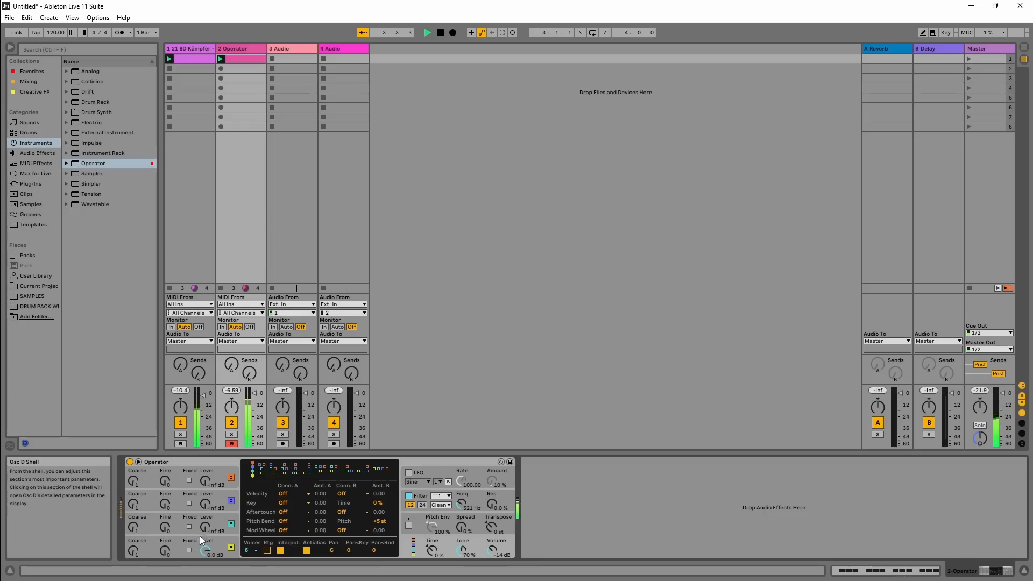
pyautogui.click(174, 540)
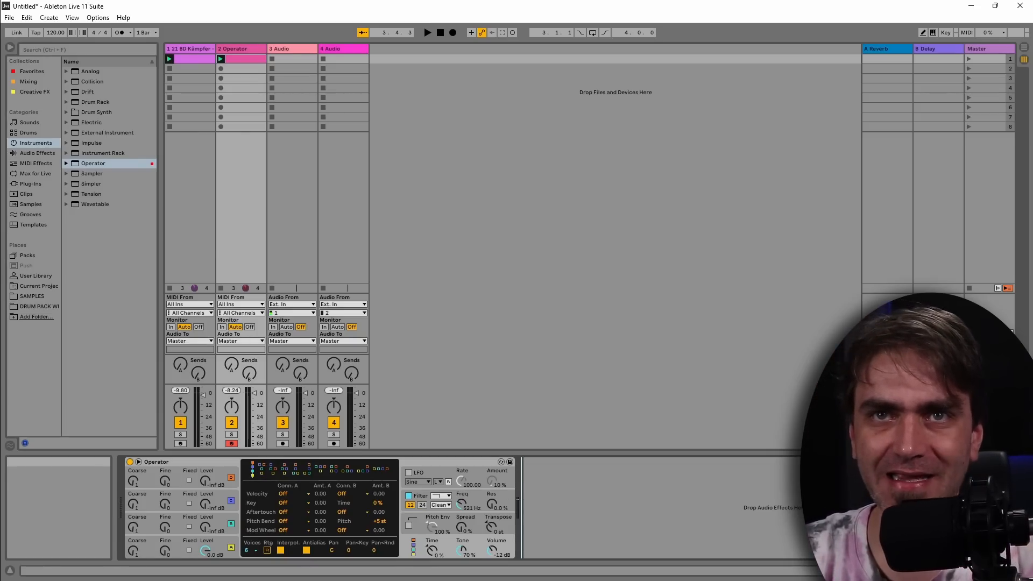
# Add Multiband Dynamics from the Dynamics audio effects after Operator, collapse it and duplicate it.
pyautogui.click(33, 153)
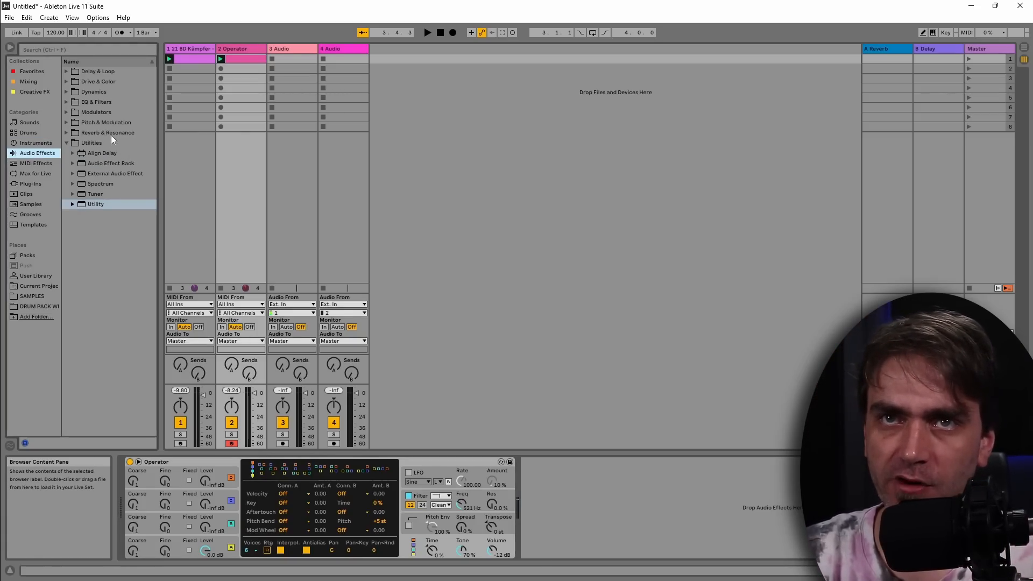
pyautogui.click(67, 93)
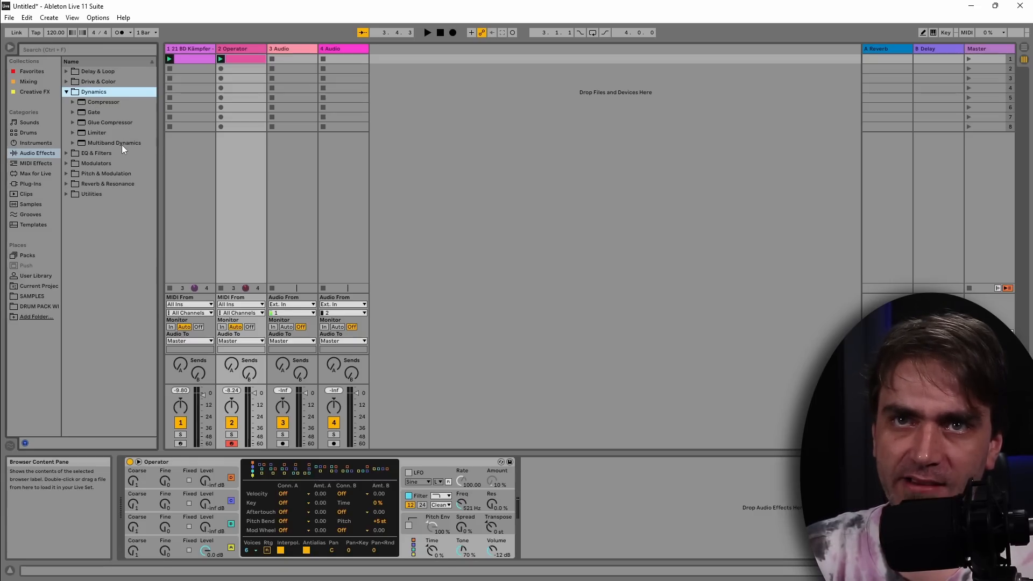
pyautogui.moveTo(120, 144); pyautogui.dragTo(628, 521)
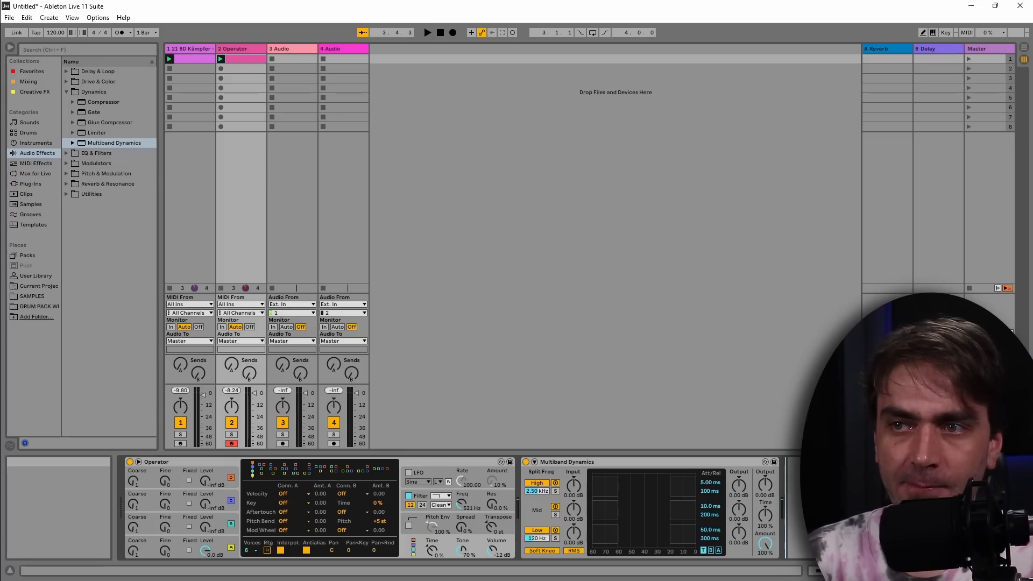
pyautogui.doubleClick(623, 463)
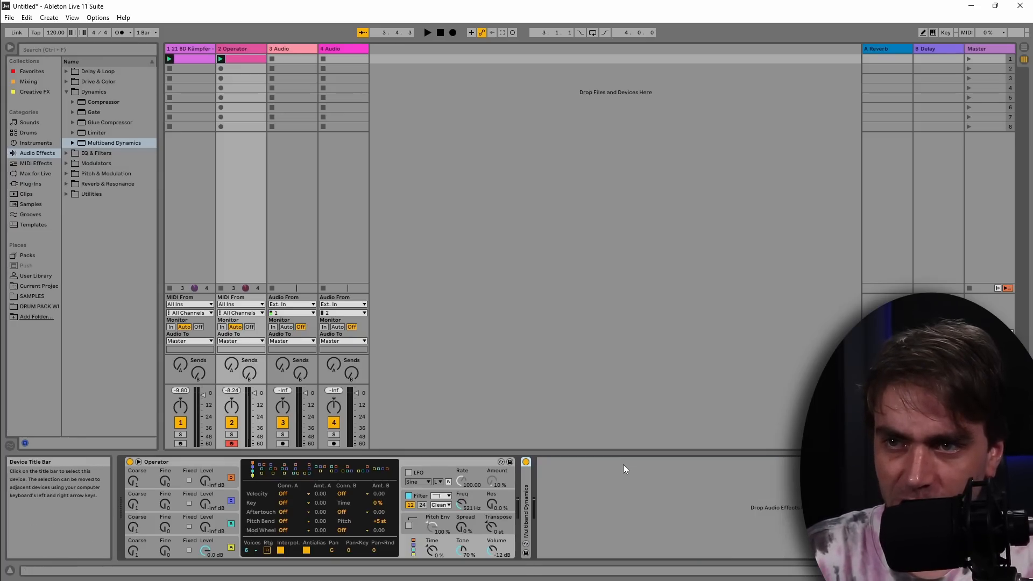
pyautogui.hotkey('ctrl', 'd')
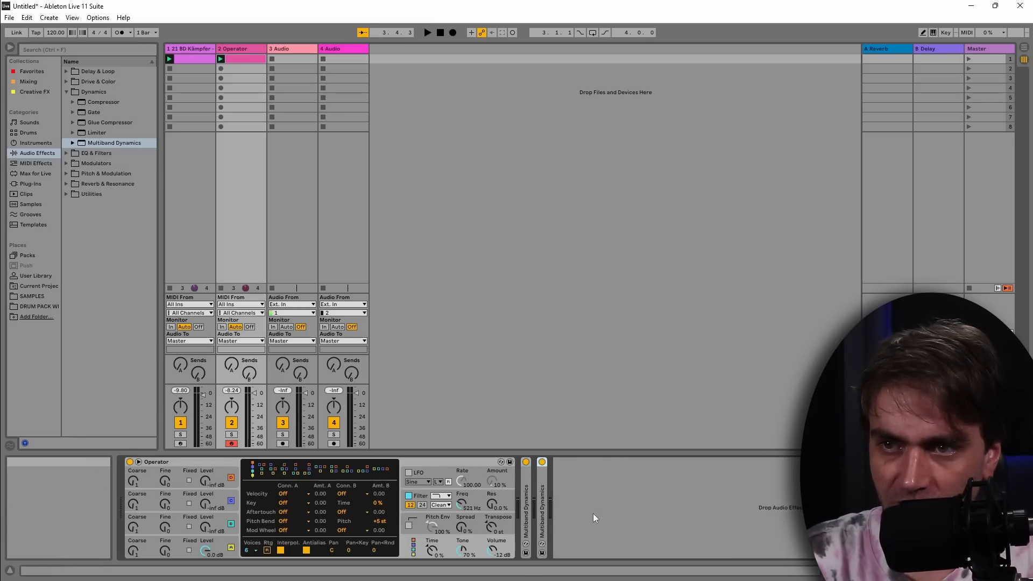
# Examine the first Multiband Dynamics' band settings and compare the bass with both instances bypassed and active.
pyautogui.doubleClick(540, 515)
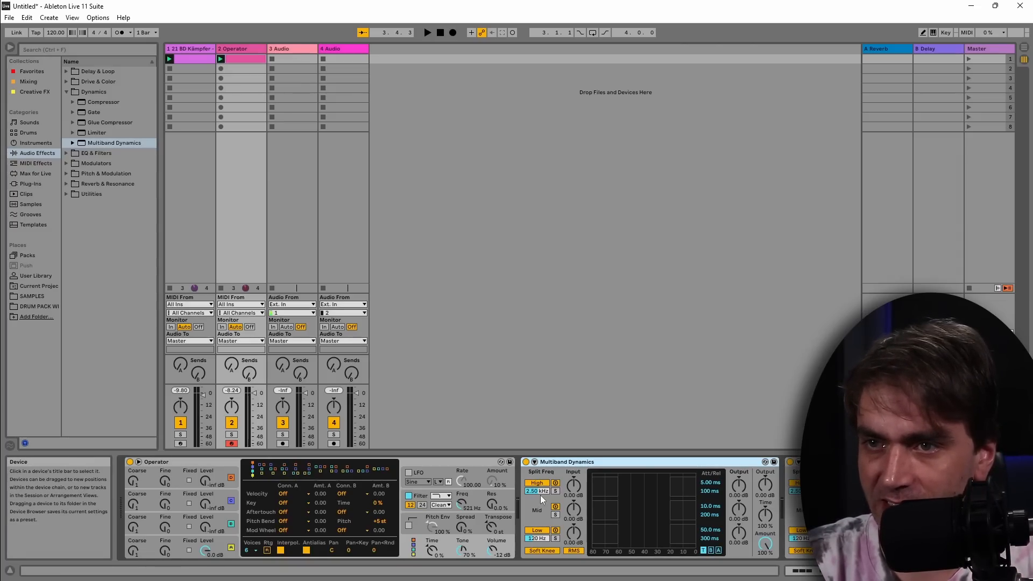
pyautogui.moveTo(540, 494); pyautogui.dragTo(541, 530)
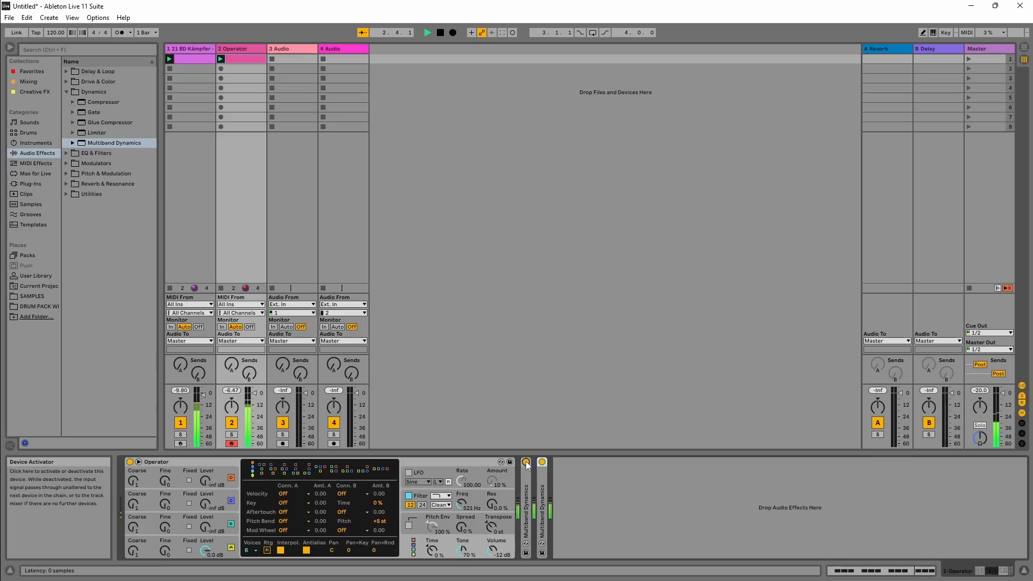
pyautogui.click(526, 463)
pyautogui.click(542, 462)
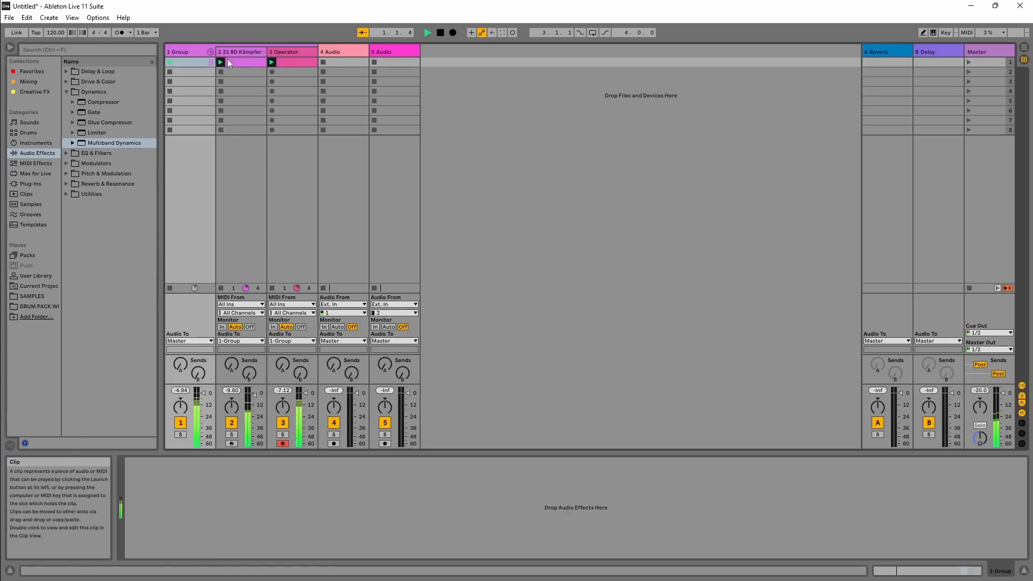
# Rename the group track holding the kick and bass as Kiba.
pyautogui.click(199, 52)
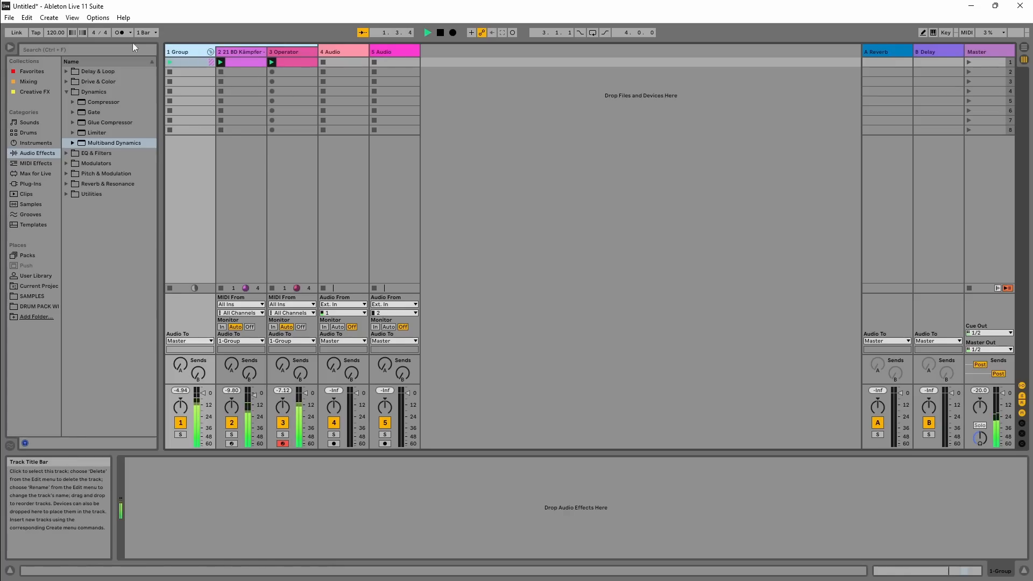
pyautogui.rightClick(181, 52)
pyautogui.click(214, 94)
pyautogui.write('Kiba')
pyautogui.press('Return')
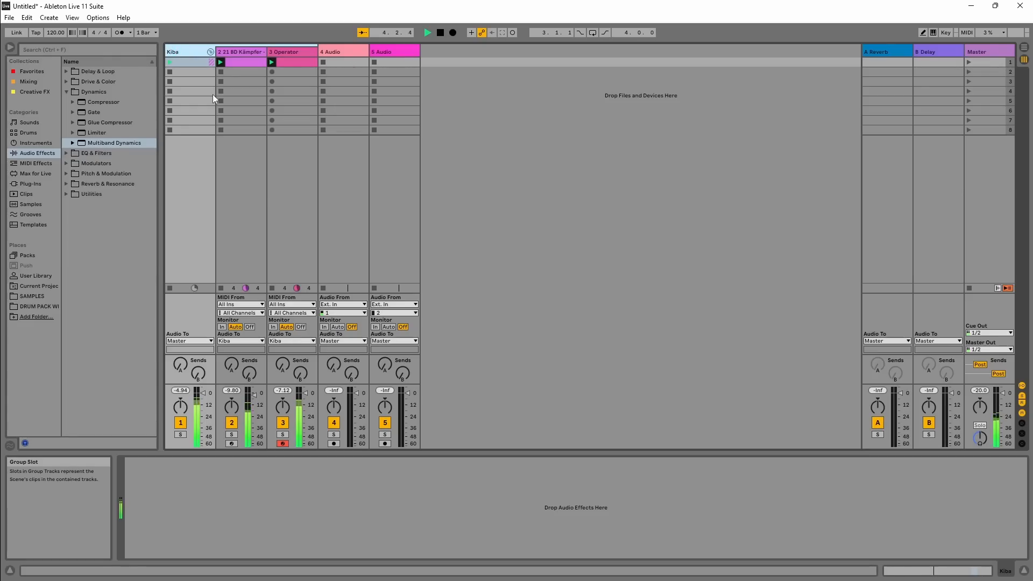
pyautogui.click(211, 50)
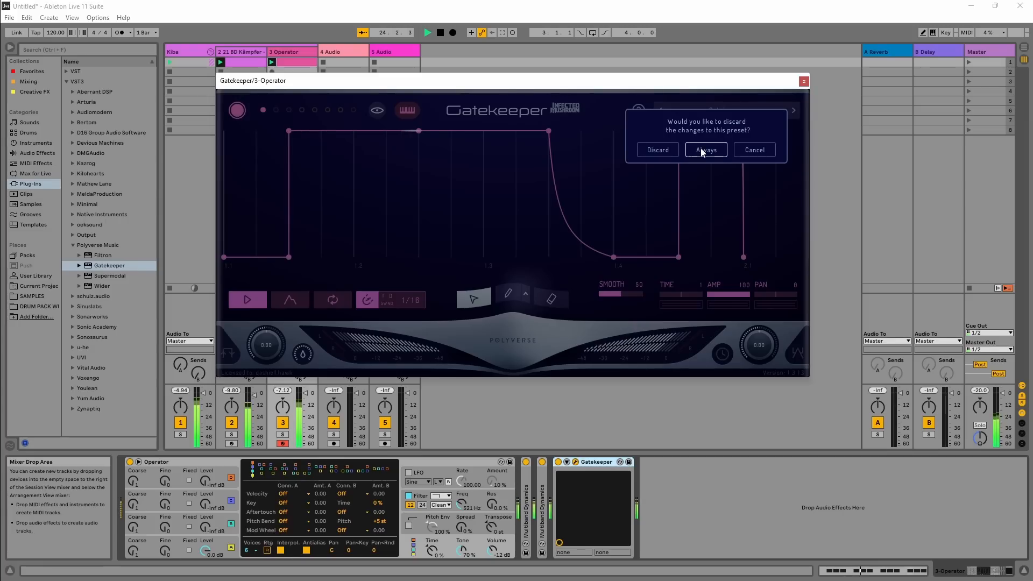
# Reset Gatekeeper to the Init preset and shape its curve from silence to a -8.43 dB node at beat 1.2, with the time grid at 1/4.
pyautogui.click(704, 150)
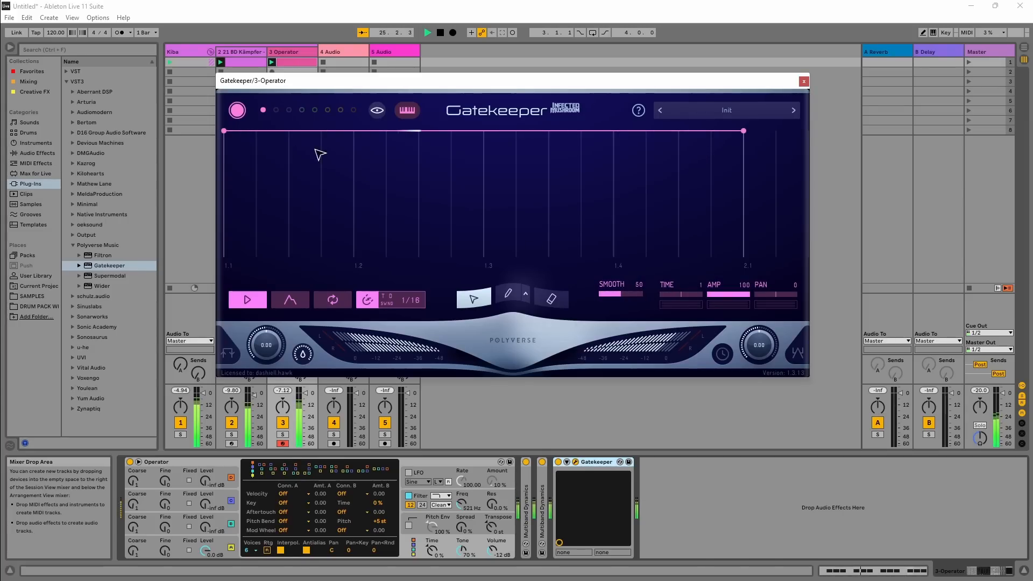
pyautogui.moveTo(224, 131); pyautogui.dragTo(224, 258)
pyautogui.click(311, 257)
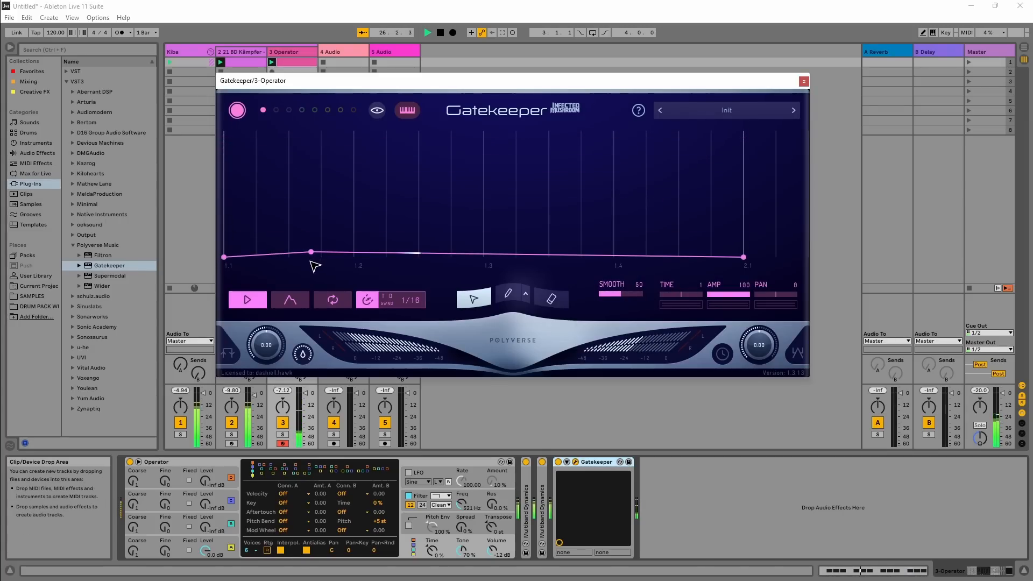
pyautogui.moveTo(312, 261); pyautogui.dragTo(358, 210)
pyautogui.moveTo(677, 298); pyautogui.dragTo(676, 341)
pyautogui.moveTo(645, 405); pyautogui.dragTo(639, 419)
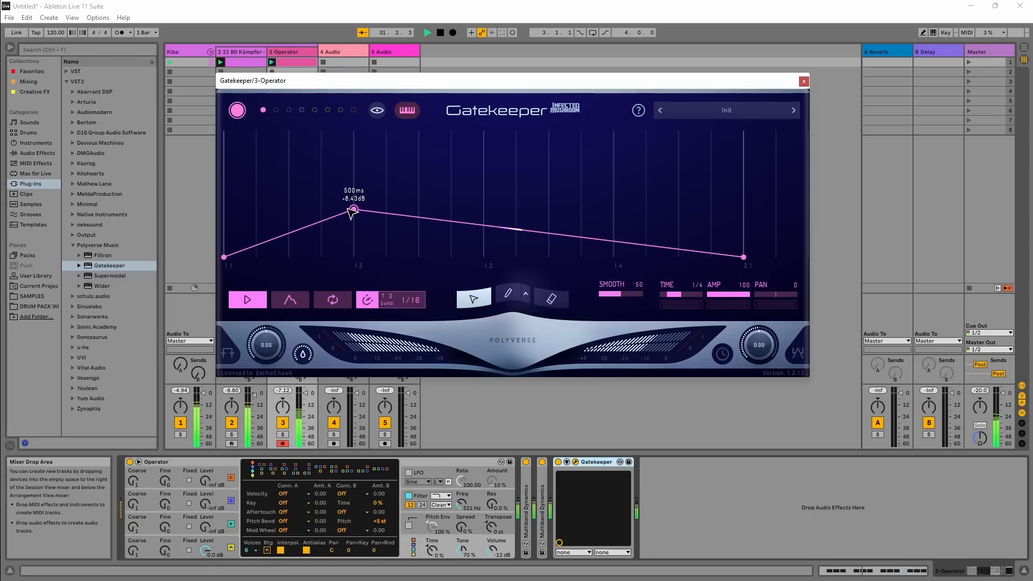
# Add full-level Gatekeeper curve nodes at beats 1.3, 1.4 and 2.1, with a vertical drop at the end.
pyautogui.doubleClick(425, 219)
pyautogui.moveTo(424, 218); pyautogui.dragTo(665, 191)
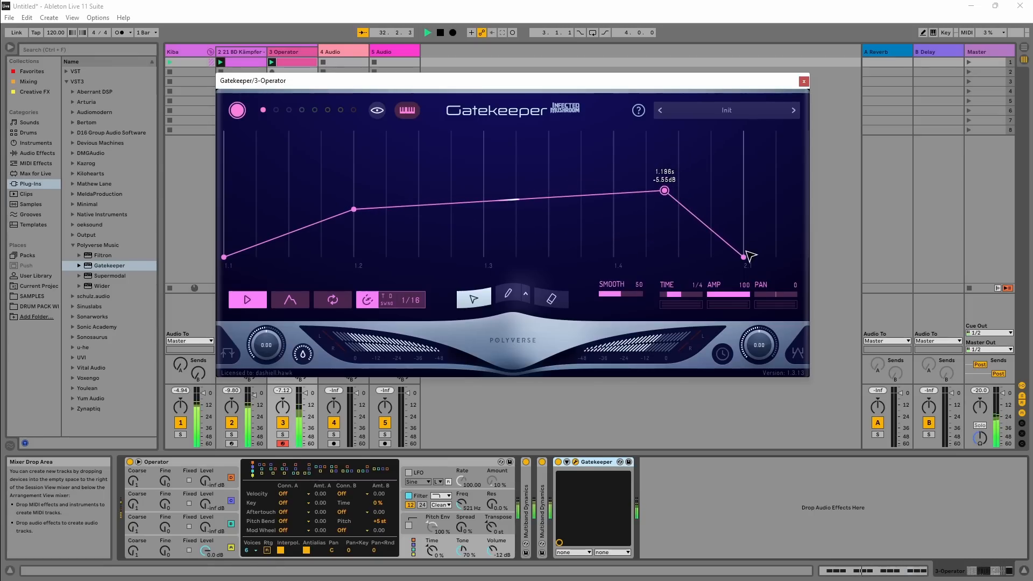
pyautogui.moveTo(744, 257); pyautogui.dragTo(751, 130)
pyautogui.doubleClick(724, 240)
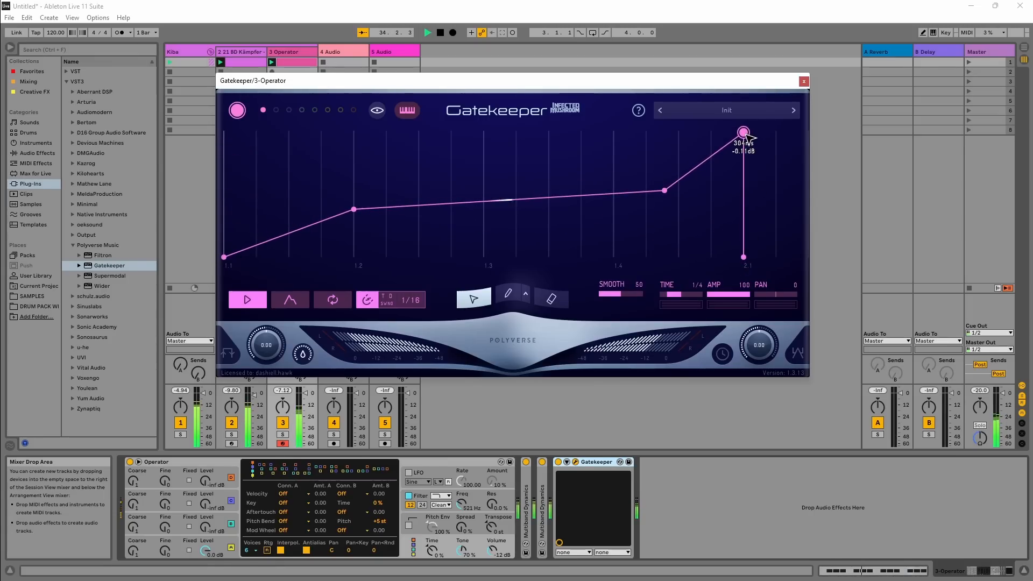
pyautogui.moveTo(666, 190); pyautogui.dragTo(619, 110)
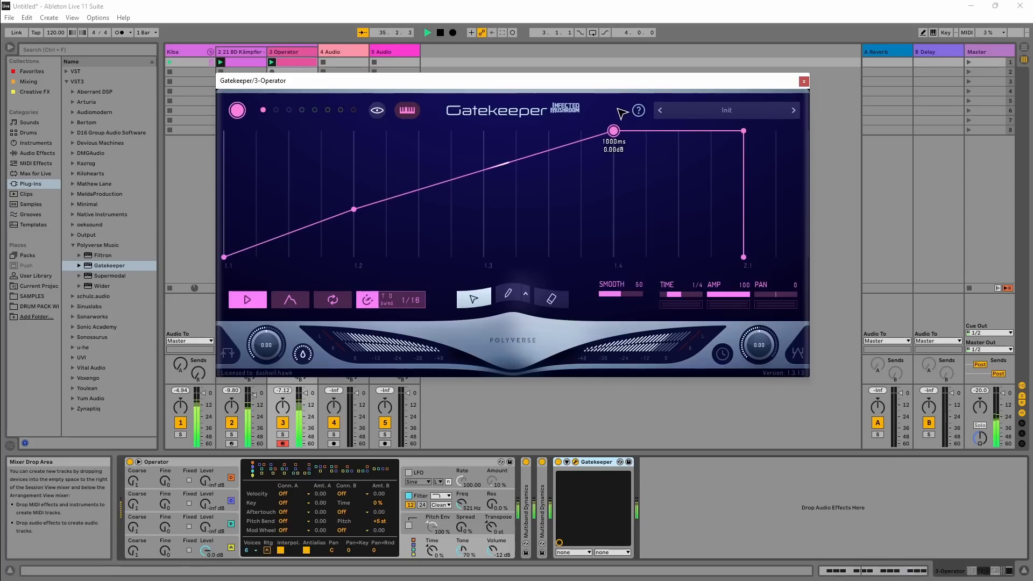
pyautogui.doubleClick(579, 140)
pyautogui.moveTo(579, 140); pyautogui.dragTo(486, 101)
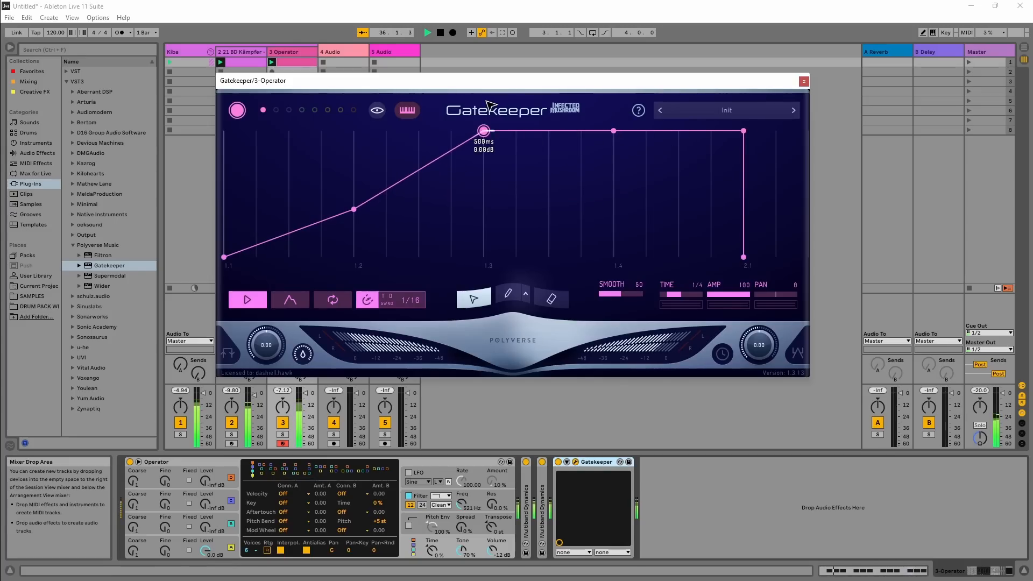
# Bend the Gatekeeper curve's rises into beats 1.2 and 1.3 into late, steep steps, deleting the two stray nodes before 1.3.
pyautogui.doubleClick(463, 143)
pyautogui.moveTo(463, 143); pyautogui.dragTo(489, 270)
pyautogui.doubleClick(465, 186)
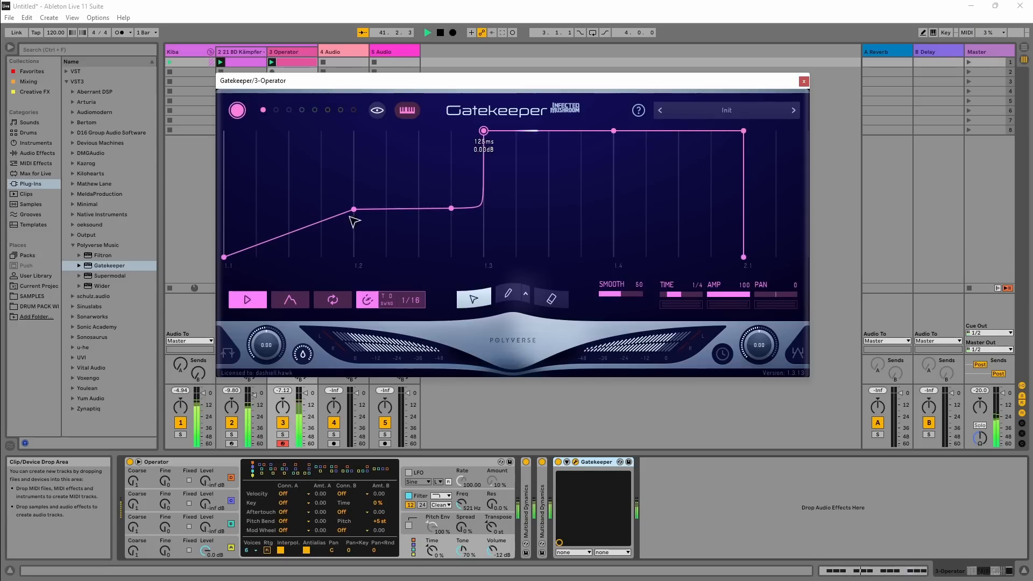
pyautogui.moveTo(355, 221); pyautogui.dragTo(370, 301)
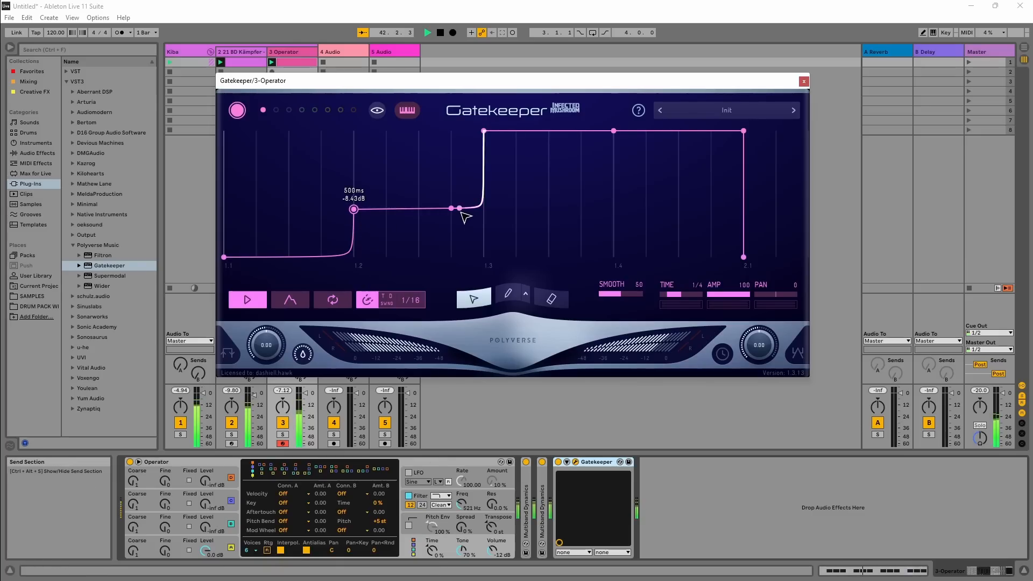
pyautogui.doubleClick(461, 209)
pyautogui.doubleClick(452, 209)
pyautogui.moveTo(474, 206); pyautogui.dragTo(505, 244)
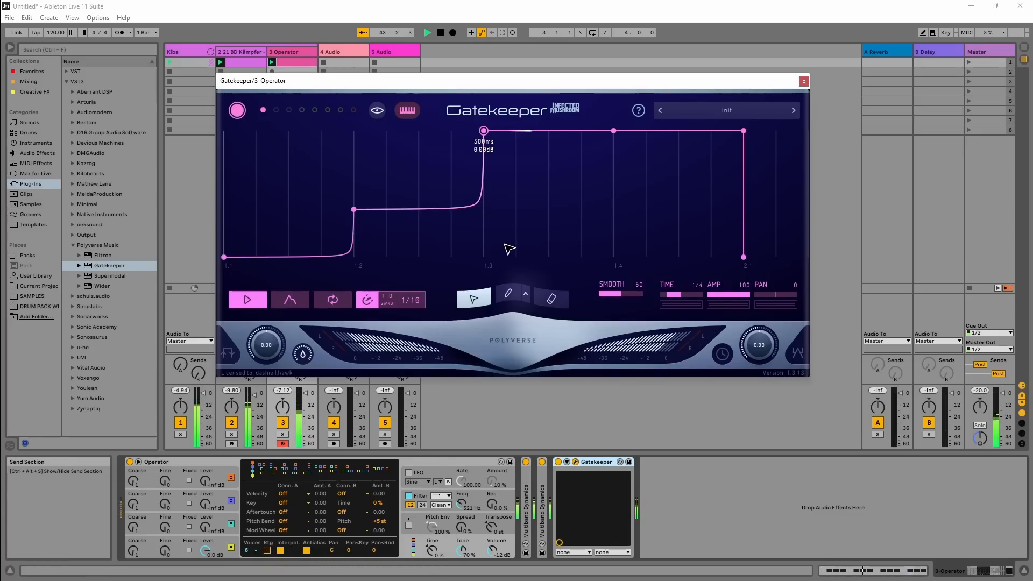
# Round the Gatekeeper curve's final drop by moving its upper node just before beat 2.1 and bending the fall outward, and raise the beat 1.2 node.
pyautogui.moveTo(743, 132); pyautogui.dragTo(731, 131)
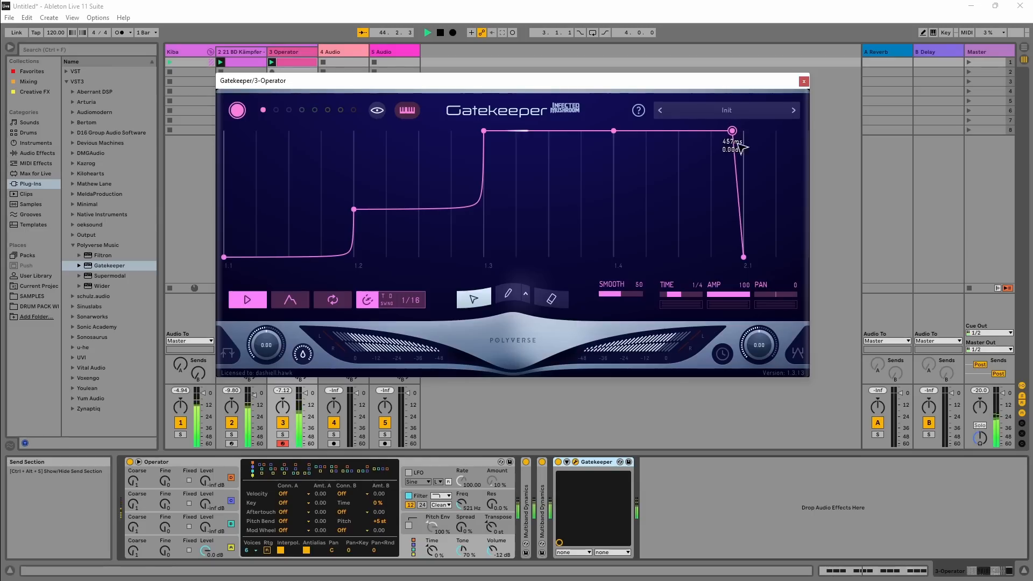
pyautogui.moveTo(739, 212); pyautogui.dragTo(816, 81)
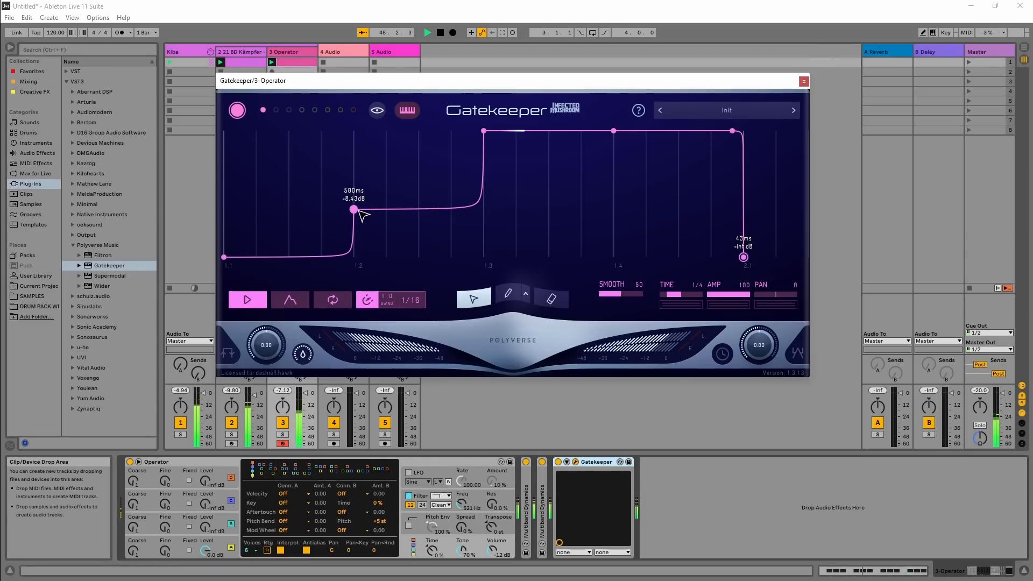
pyautogui.moveTo(359, 211); pyautogui.dragTo(353, 189)
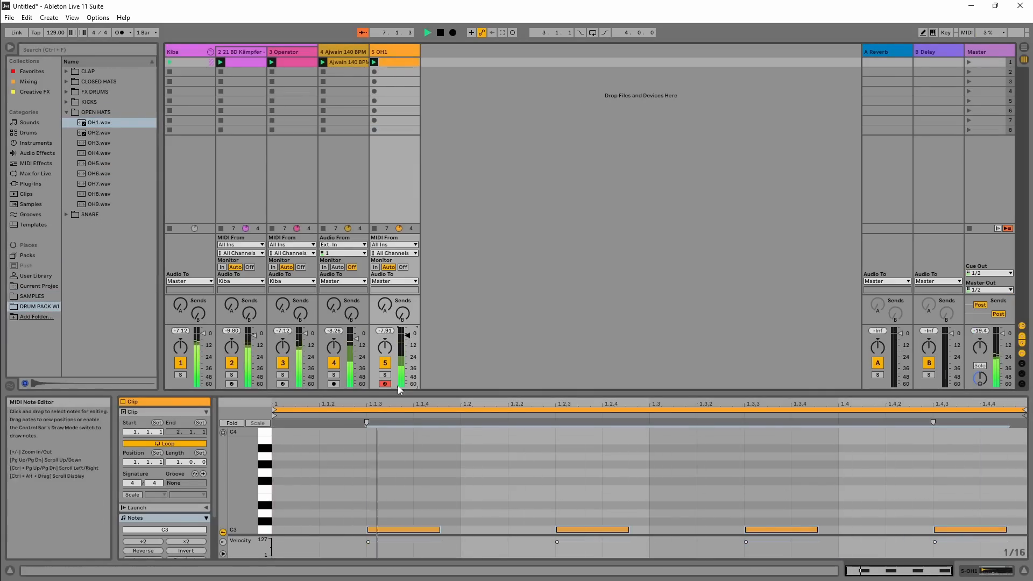
# Group the Ajwain 140 BPM and OH1 tracks as Percs and set the OH1 sample's decay to 1.53 s.
pyautogui.keyDown('shift'); pyautogui.click(390, 58); pyautogui.keyUp('shift')
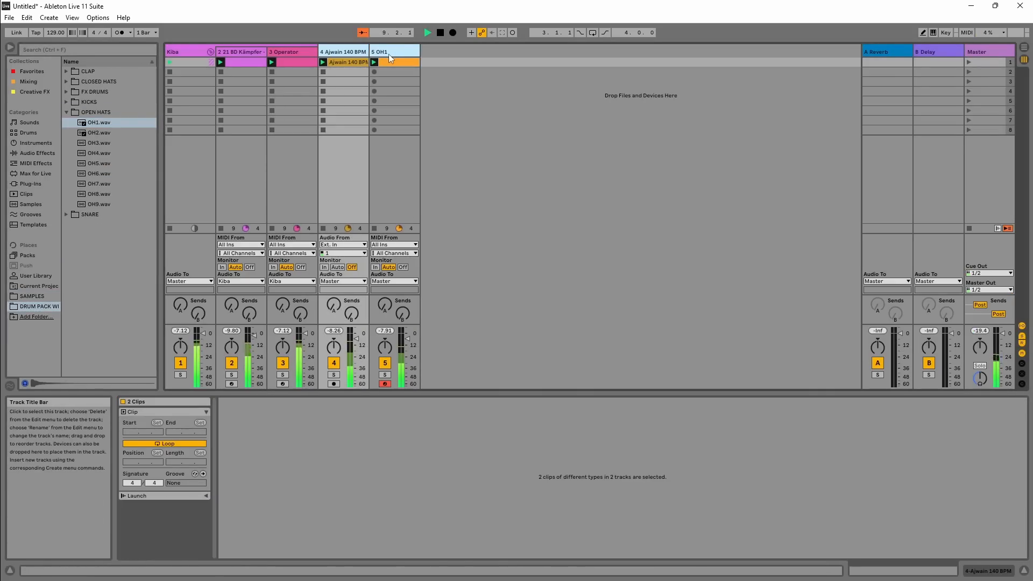
pyautogui.rightClick(390, 58)
pyautogui.click(358, 114)
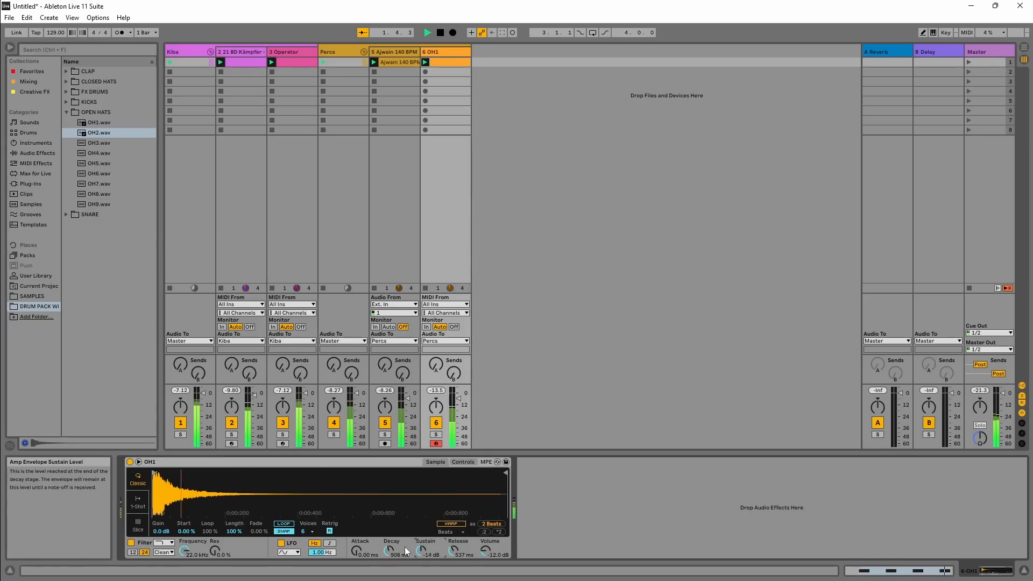
pyautogui.moveTo(388, 549); pyautogui.dragTo(388, 510)
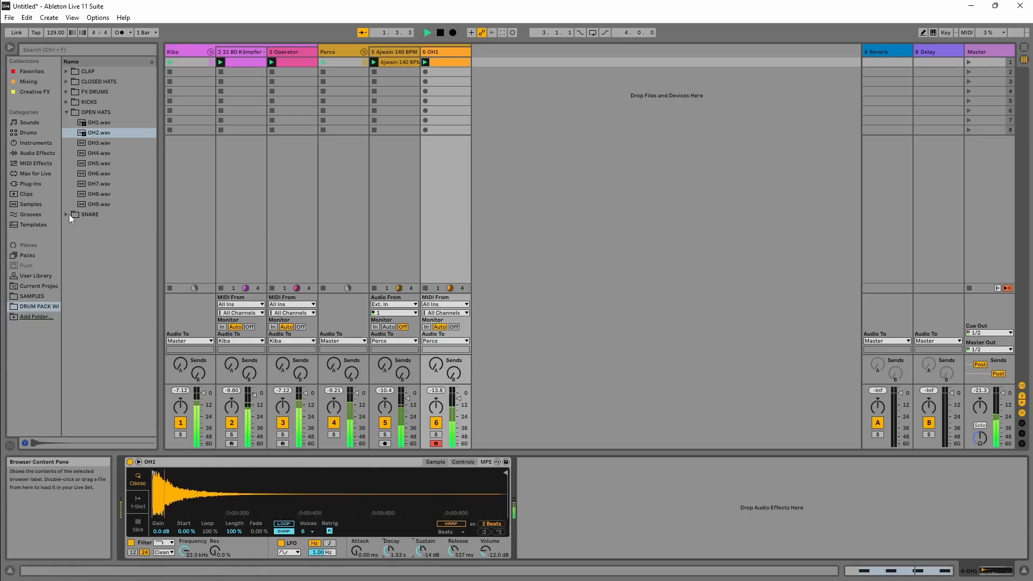
# Audition SNARE5.wav, SNARE4.wav and SNARE3.wav from the drum pack's SNARE folder.
pyautogui.click(67, 215)
pyautogui.click(93, 174)
pyautogui.click(98, 165)
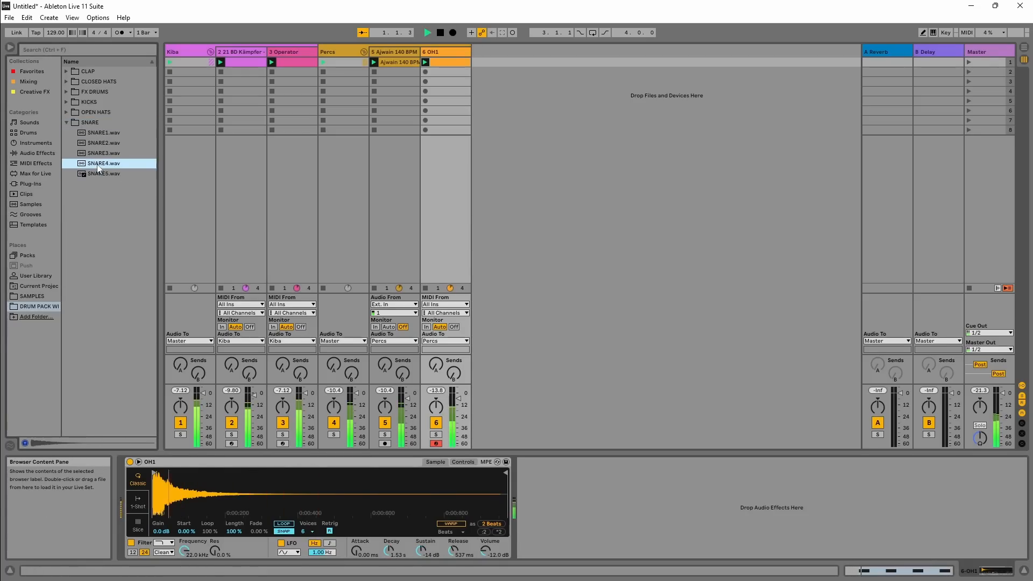
pyautogui.click(98, 154)
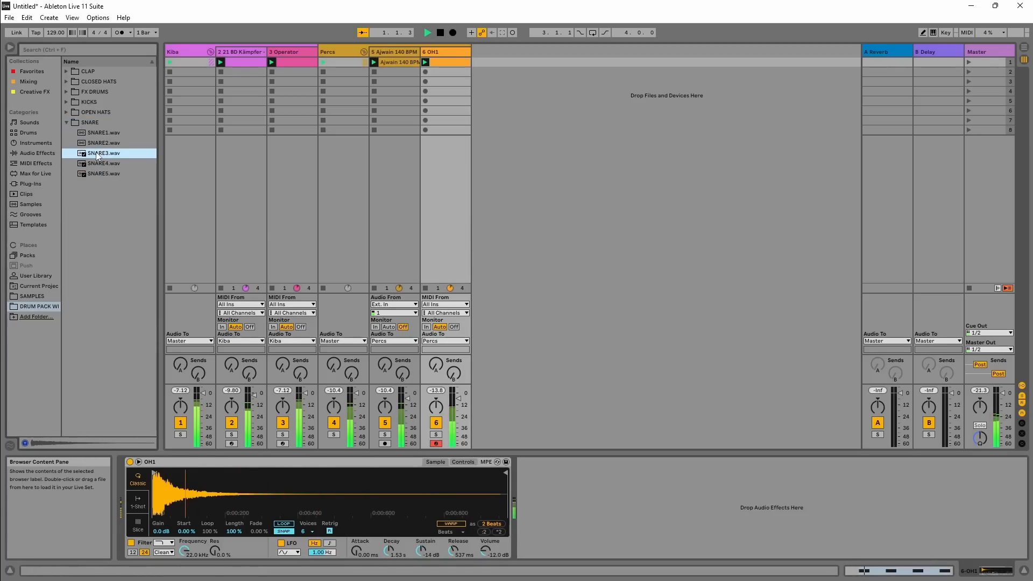
# Load SNARE3.wav as a sampler instrument on a new MIDI track beside the OH1 track.
pyautogui.moveTo(98, 156); pyautogui.dragTo(487, 64)
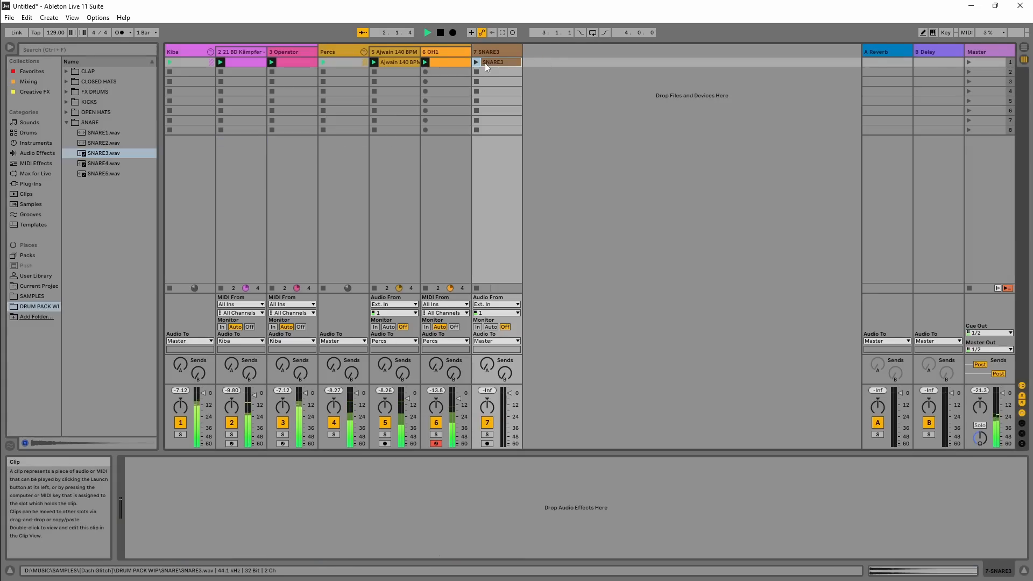
pyautogui.hotkey('ctrl', 'z')
pyautogui.rightClick(494, 52)
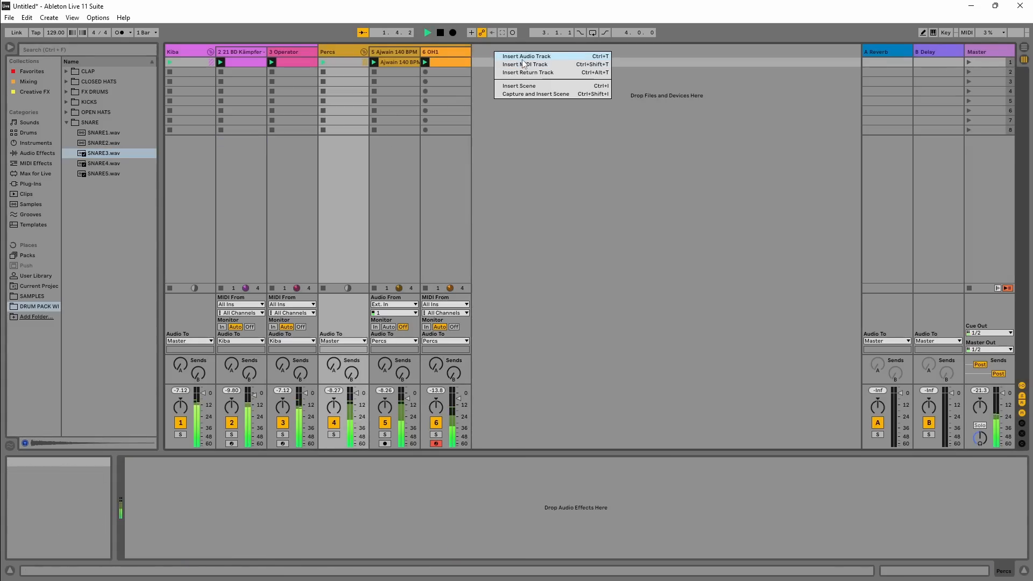
pyautogui.click(525, 65)
pyautogui.moveTo(116, 156); pyautogui.dragTo(273, 516)
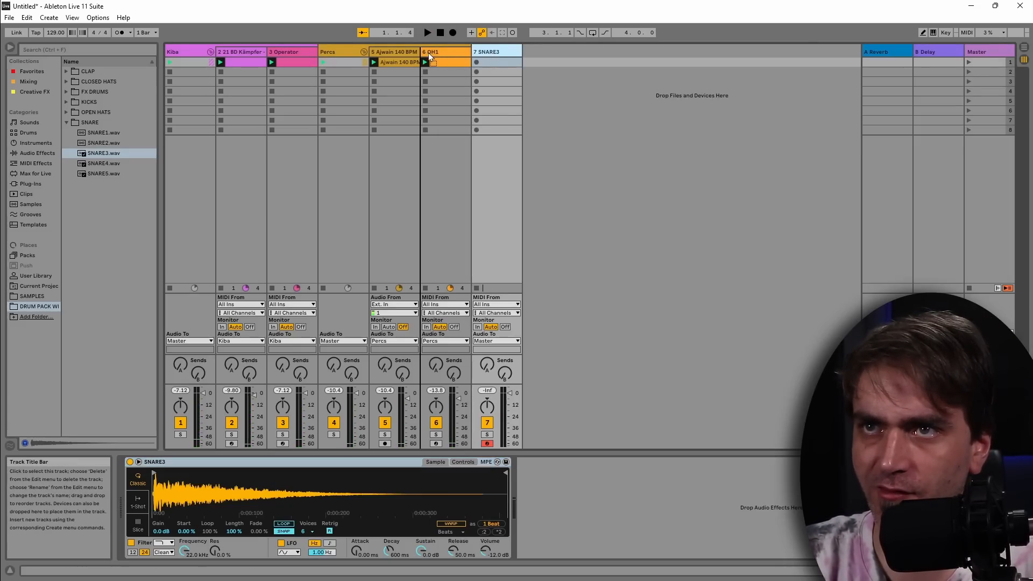
pyautogui.click(377, 51)
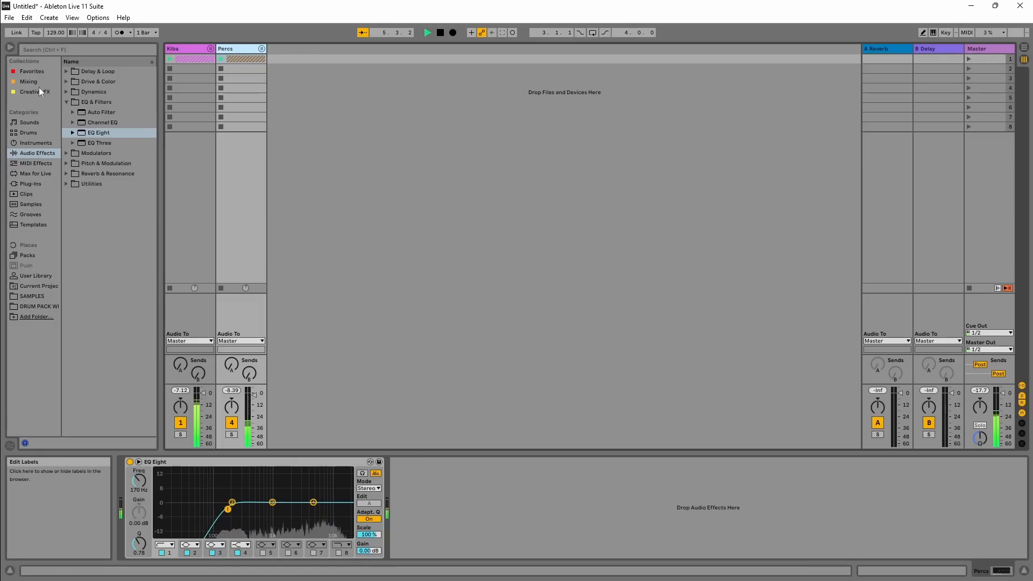
# Add a Phase Plant instrument from the favorites on a new track and load the Shoemaker preset from Orbital Resonance's SFX folder.
pyautogui.click(32, 73)
pyautogui.doubleClick(95, 112)
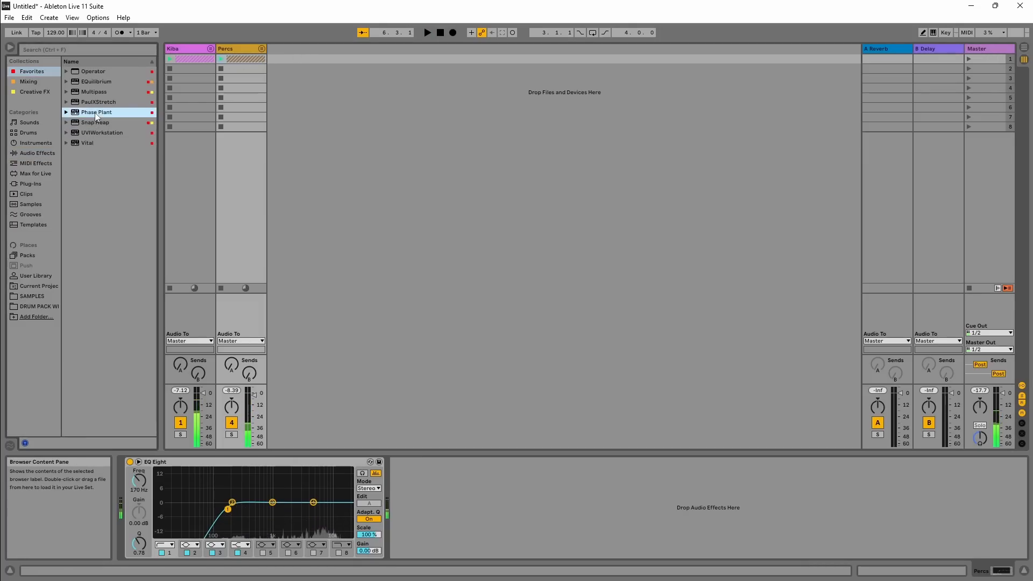
pyautogui.click(305, 74)
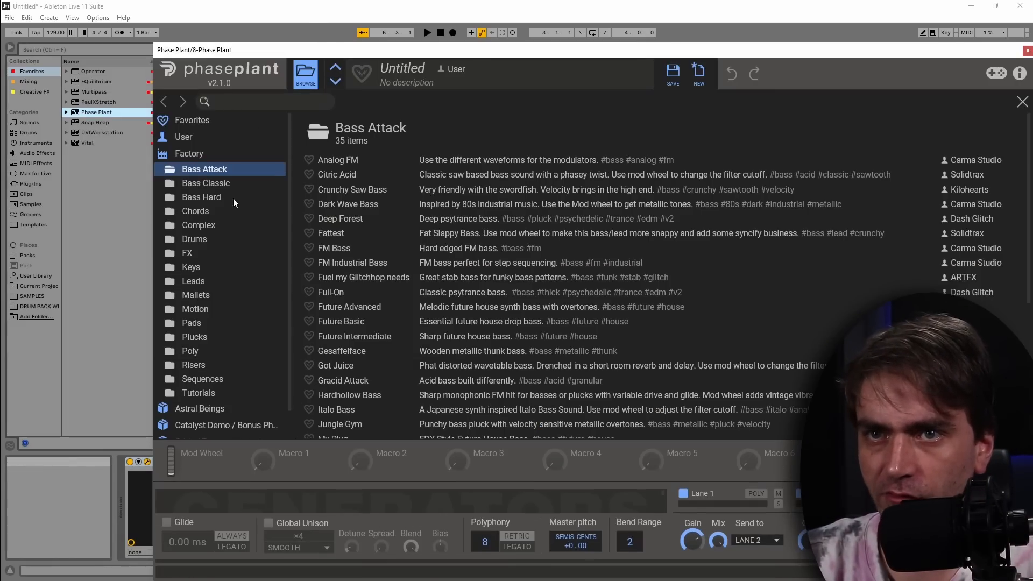
pyautogui.scroll(-1, 241, 408)
pyautogui.click(194, 413)
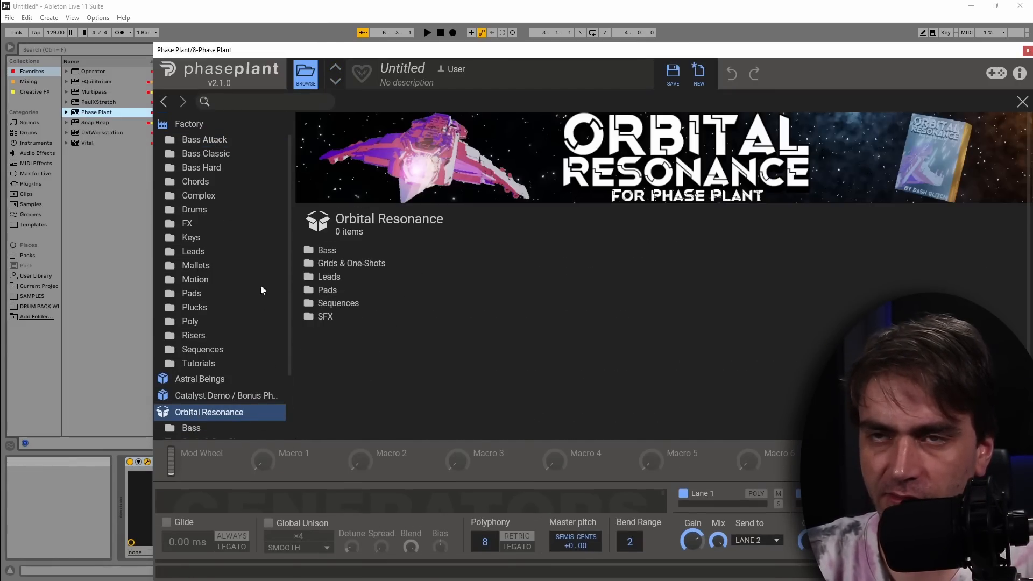
pyautogui.click(325, 317)
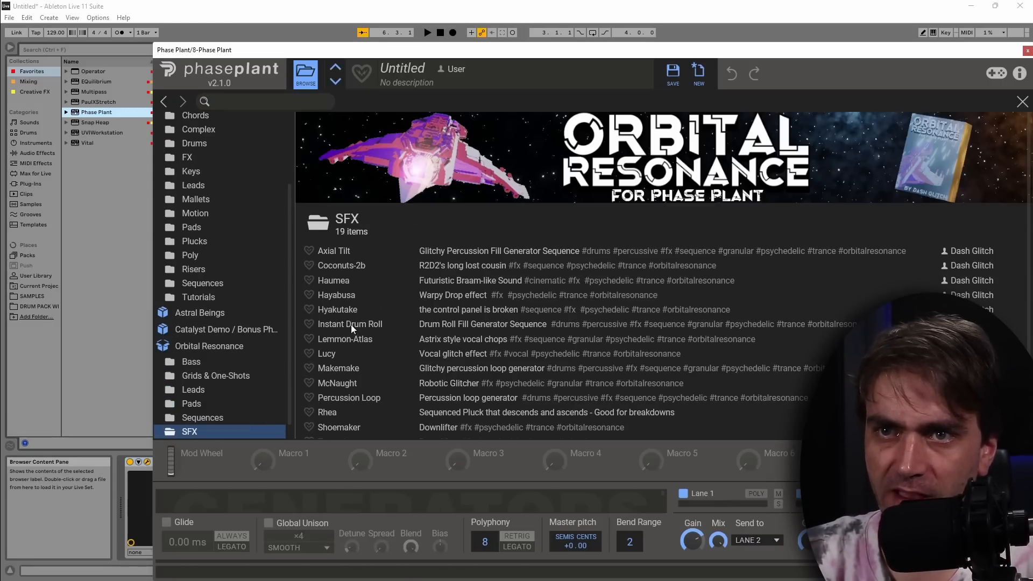
pyautogui.scroll(-2, 443, 314)
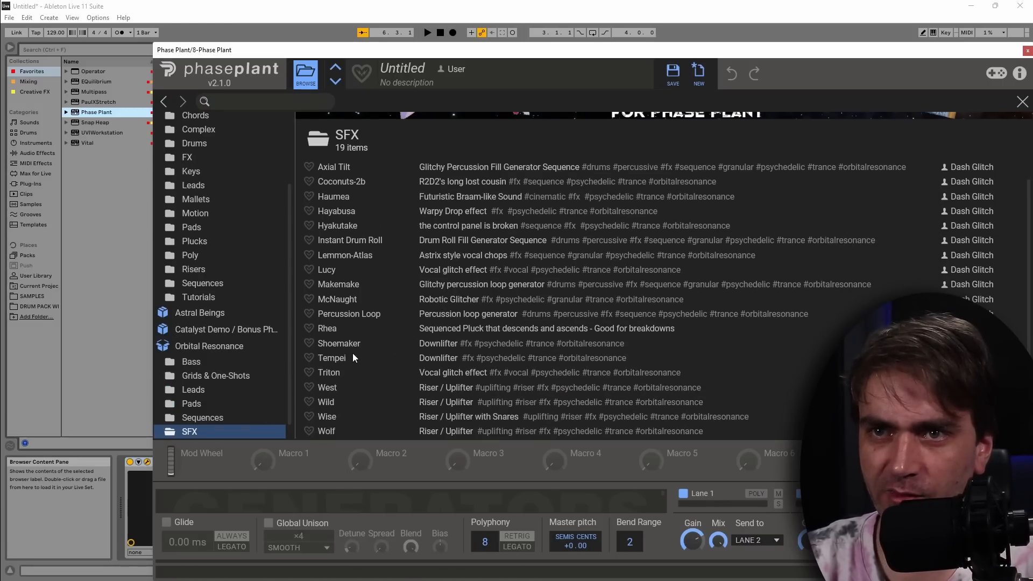
pyautogui.click(364, 344)
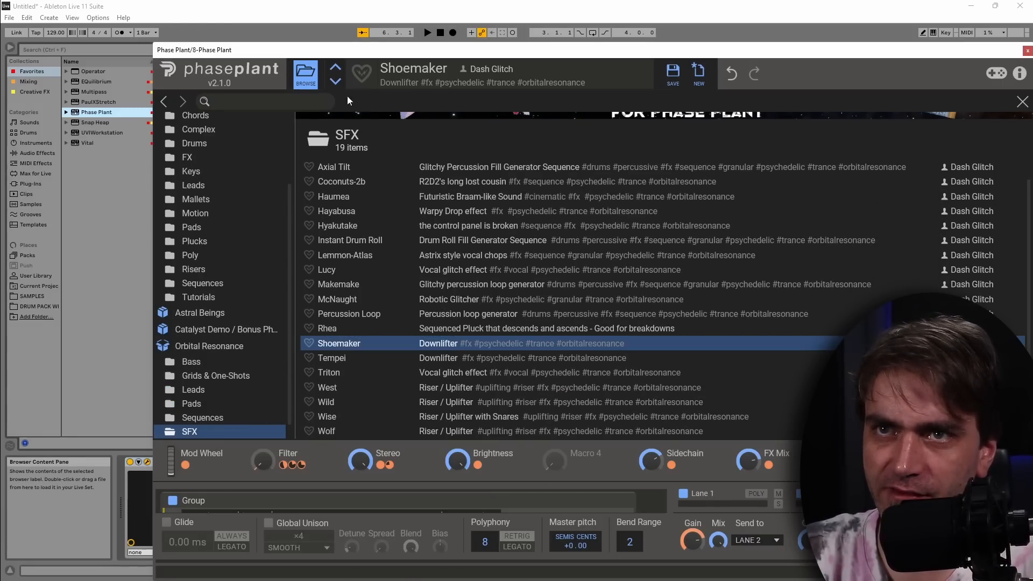
pyautogui.click(306, 74)
pyautogui.hotkey('ctrl', 'alt', 'p')
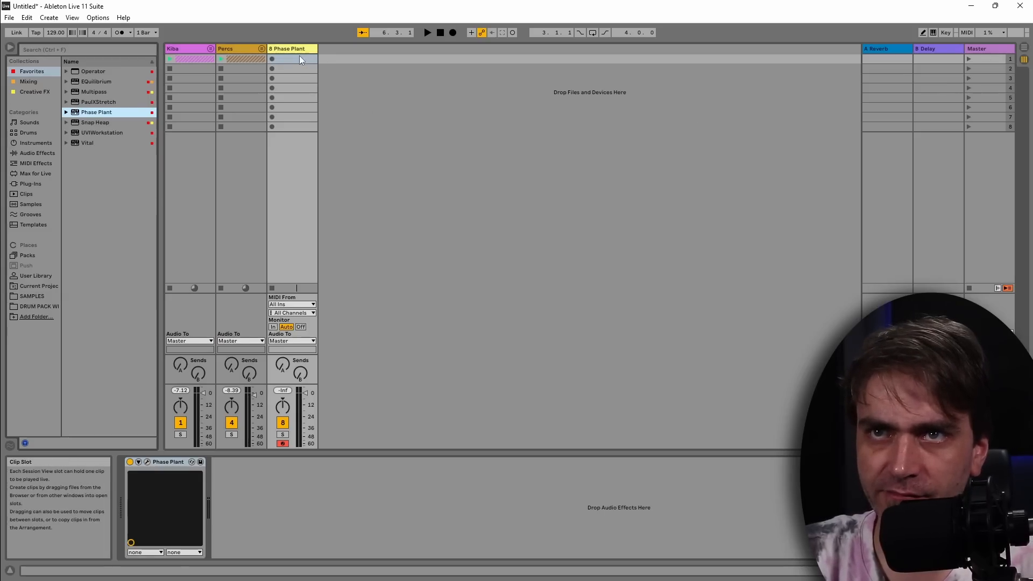
# Create a MIDI clip in the Phase Plant track's first slot with a C3 note spanning the whole bar.
pyautogui.doubleClick(286, 60)
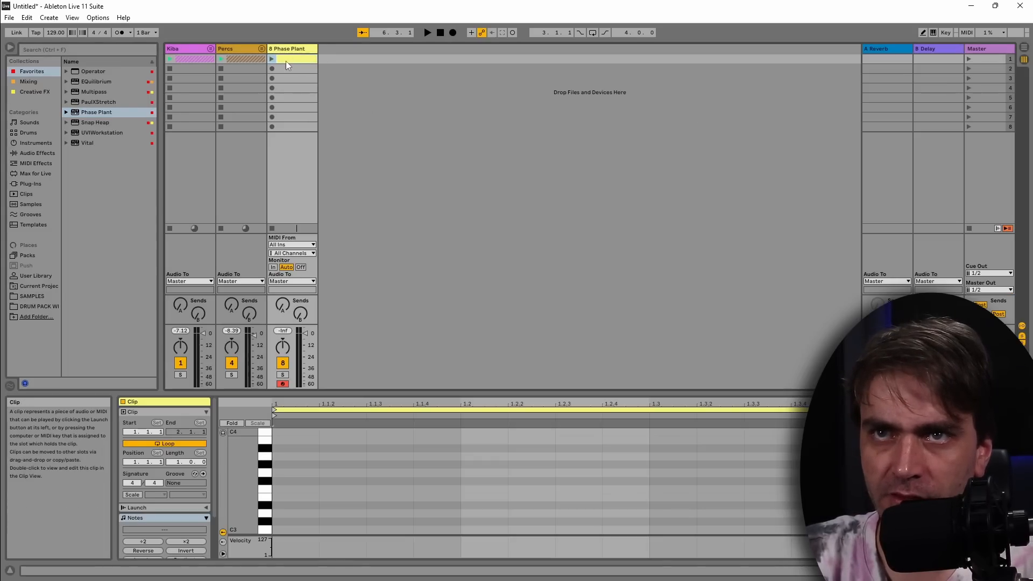
pyautogui.doubleClick(293, 530)
pyautogui.moveTo(318, 530); pyautogui.dragTo(981, 530)
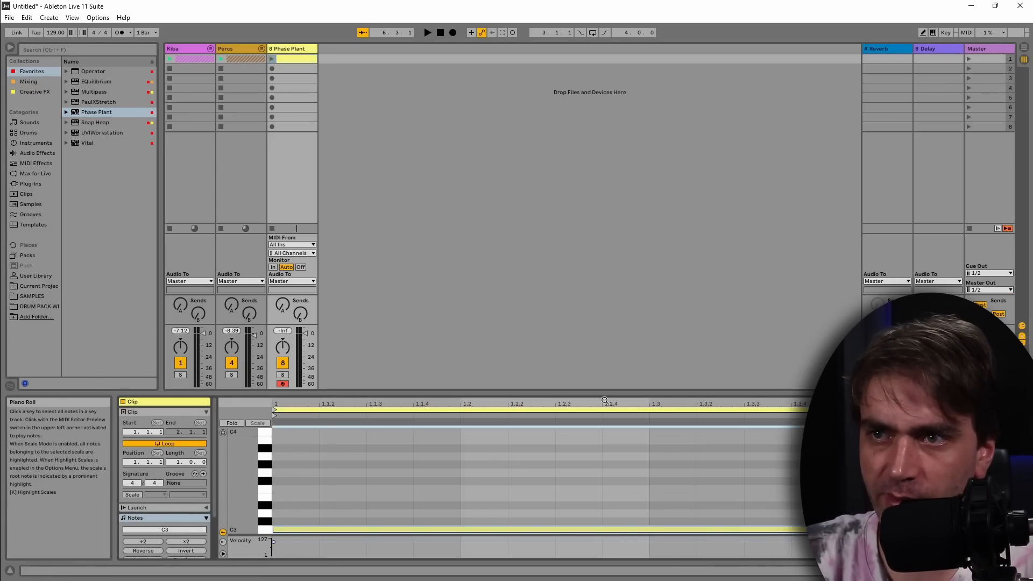
# Extend the Phase Plant clip's loop length to 15 bars.
pyautogui.click(1024, 416)
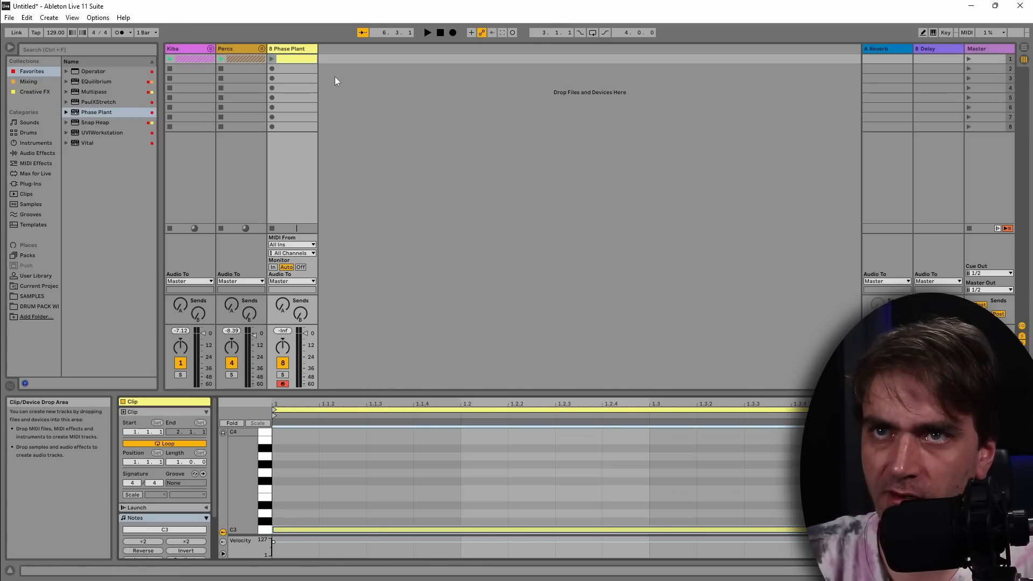
pyautogui.moveTo(1024, 410); pyautogui.dragTo(1031, 410)
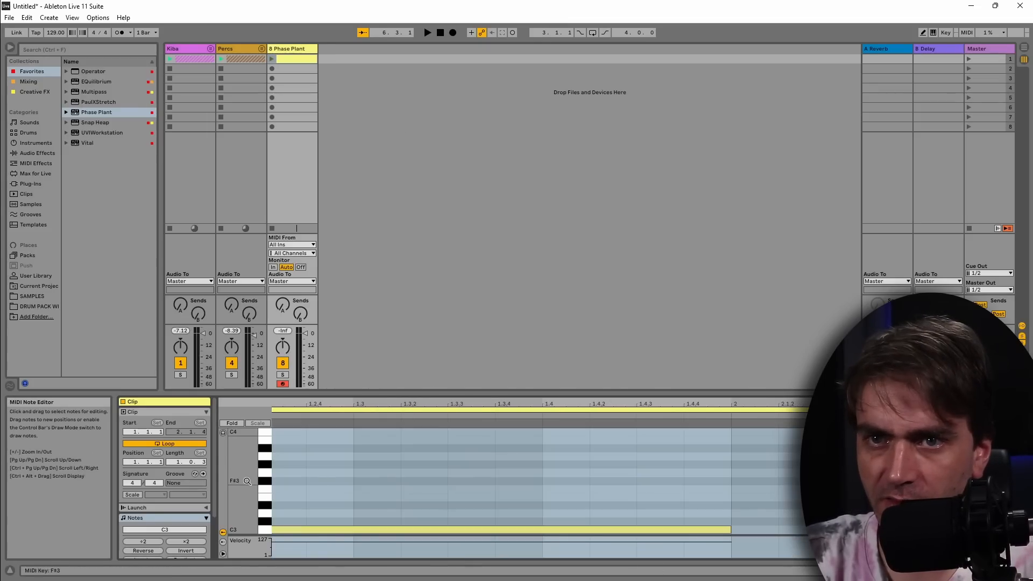
pyautogui.click(184, 463)
pyautogui.write('1')
pyautogui.press('Return')
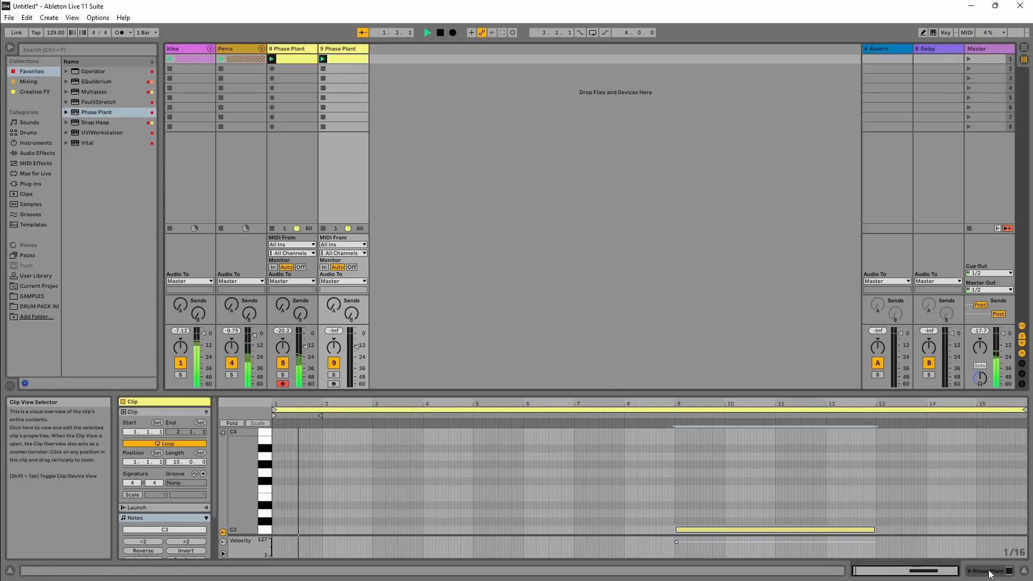
# Group the two Phase Plant tracks and rename the group SFX.
pyautogui.click(990, 571)
pyautogui.click(348, 50)
pyautogui.keyDown('shift'); pyautogui.click(293, 51); pyautogui.keyUp('shift')
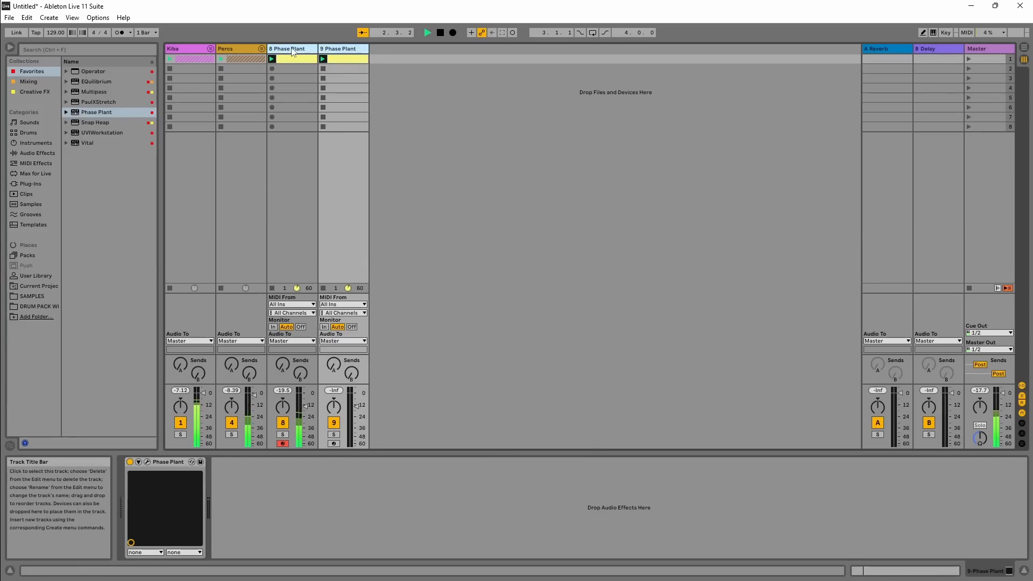
pyautogui.hotkey('ctrl', 'g')
pyautogui.rightClick(292, 51)
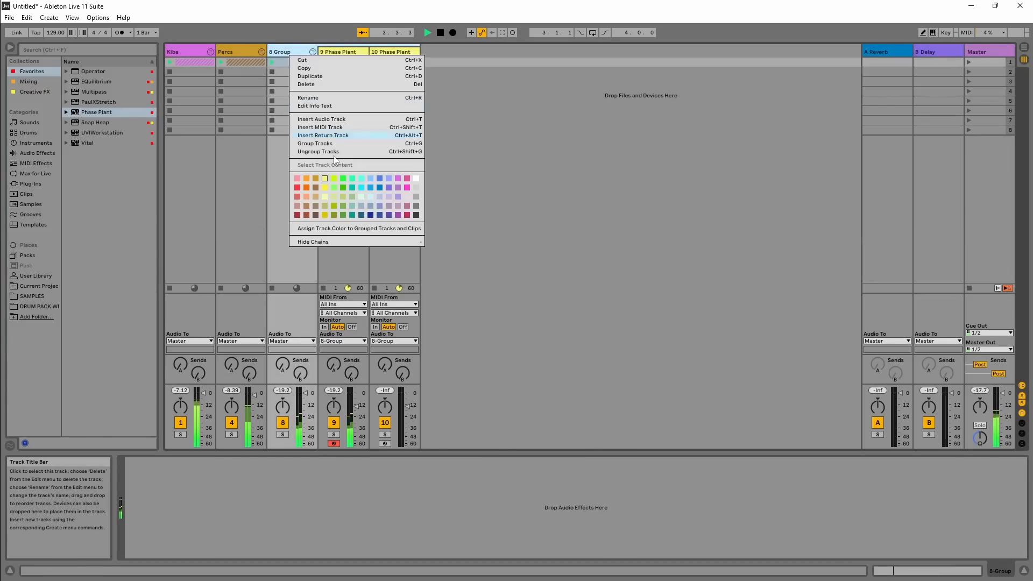
pyautogui.click(311, 97)
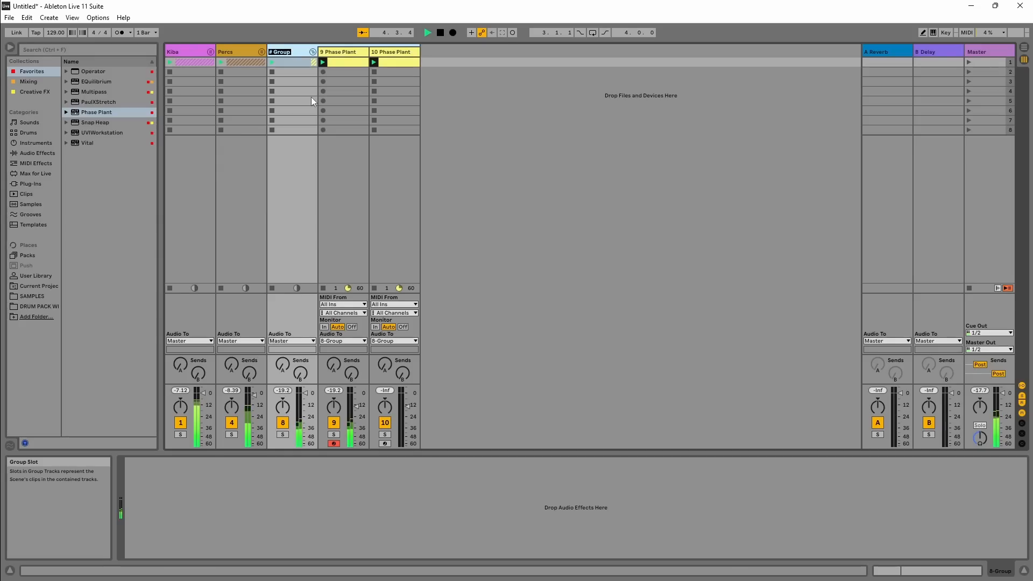
pyautogui.write('SFX')
pyautogui.press('Return')
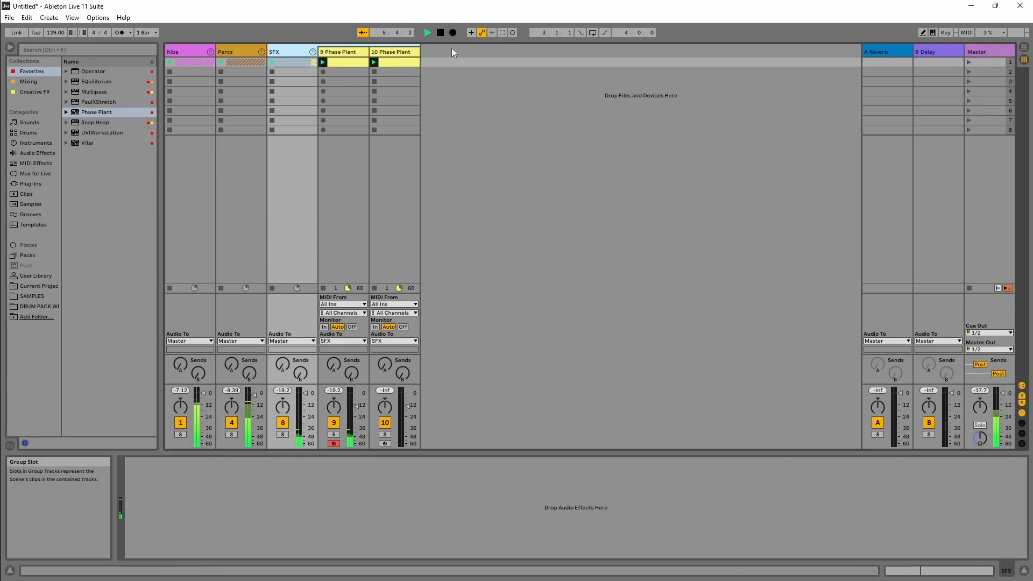
# Load the Tempei downlifter preset into the second Phase Plant track's instrument.
pyautogui.click(402, 56)
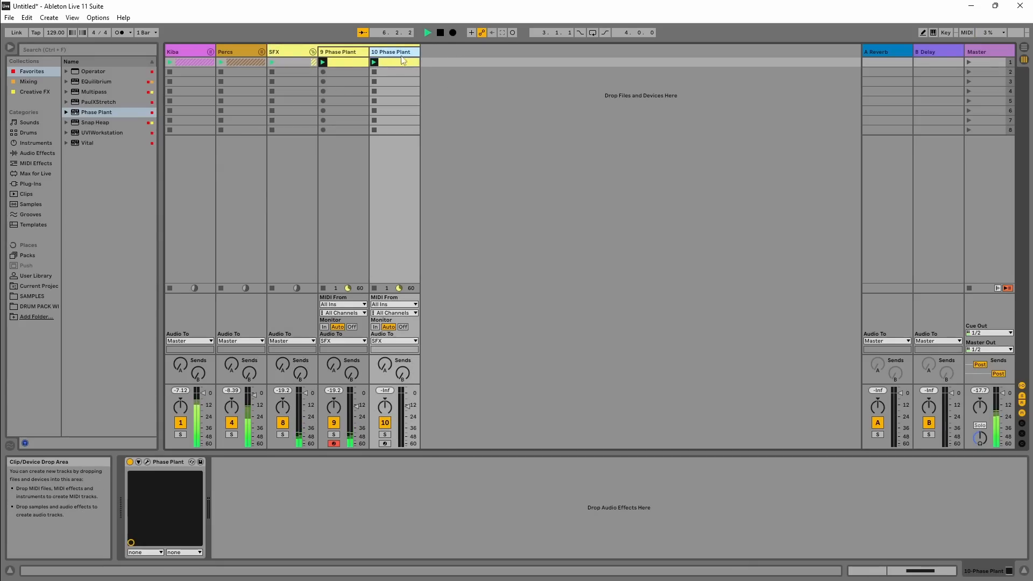
pyautogui.click(147, 462)
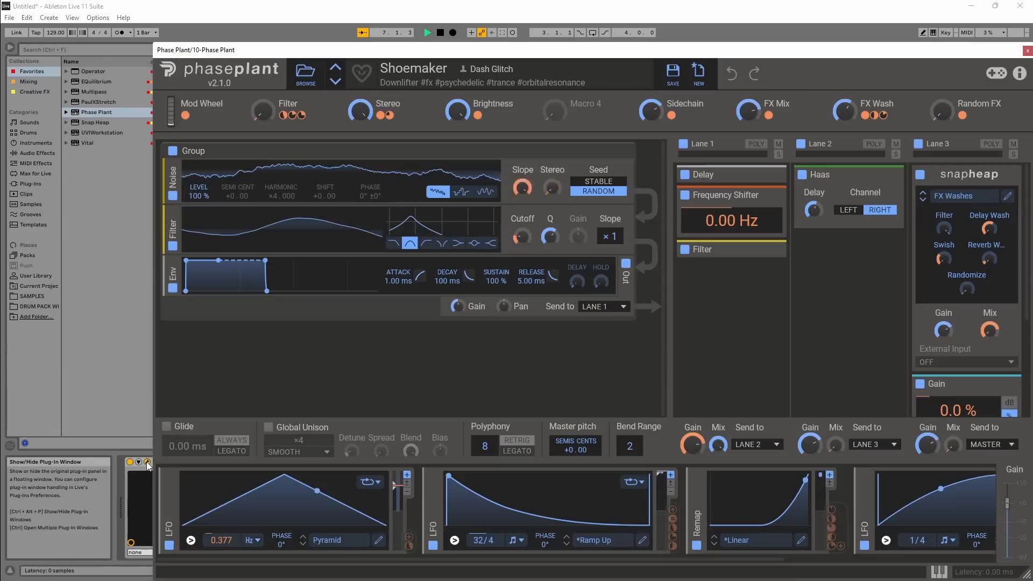
pyautogui.click(305, 73)
pyautogui.scroll(-3, 340, 407)
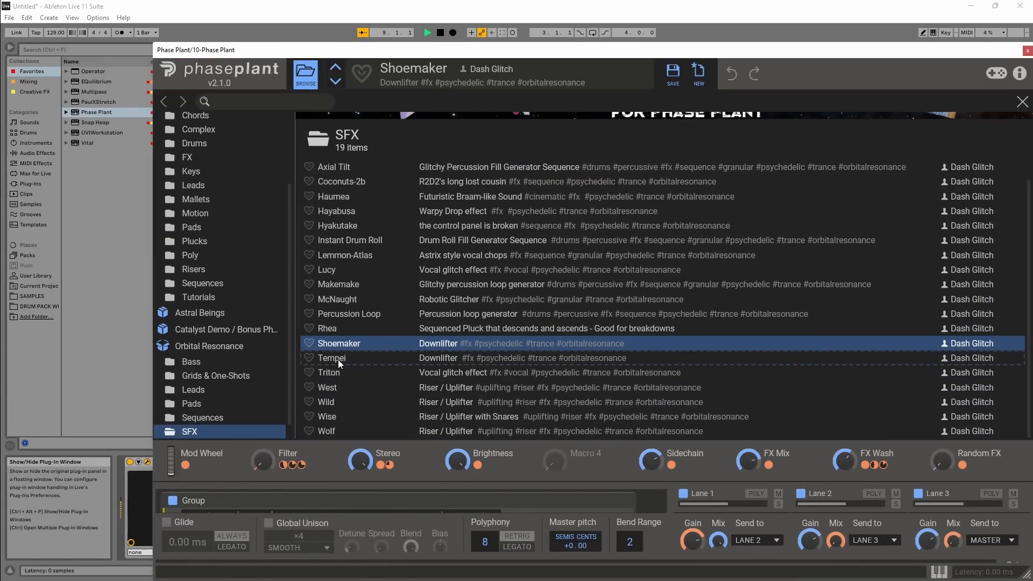
pyautogui.click(338, 360)
pyautogui.click(306, 74)
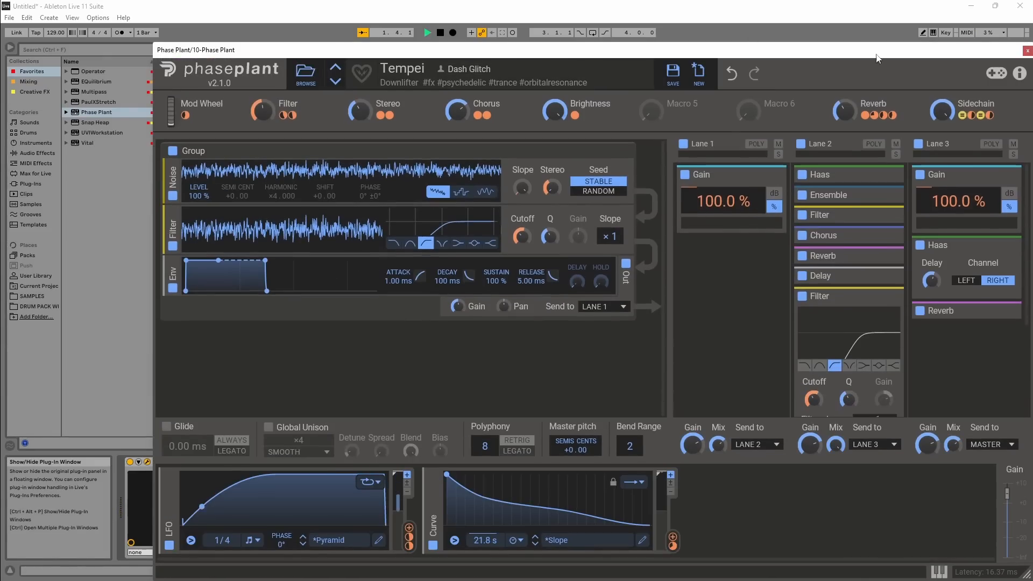
pyautogui.click(1028, 51)
# Duplicate the second Phase Plant track in the SFX group and open the copy's clip at its C3 note.
pyautogui.rightClick(397, 52)
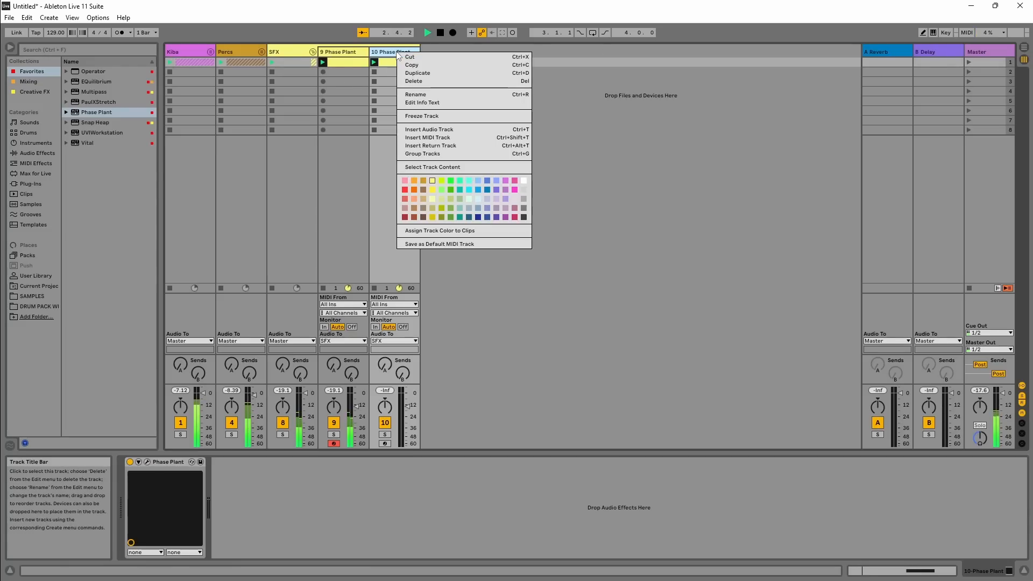
pyautogui.click(417, 73)
pyautogui.click(425, 61)
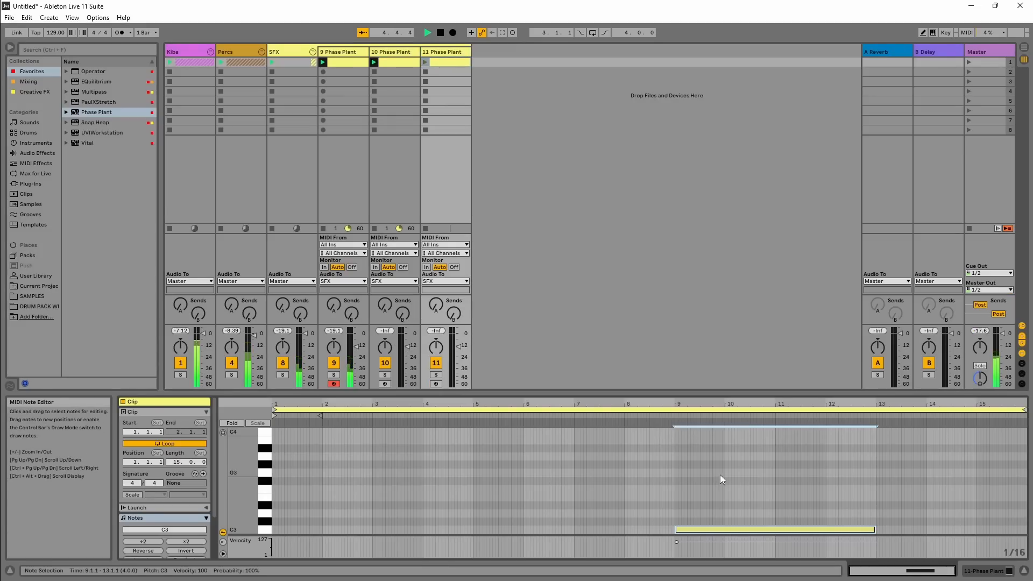
pyautogui.click(772, 506)
pyautogui.click(769, 529)
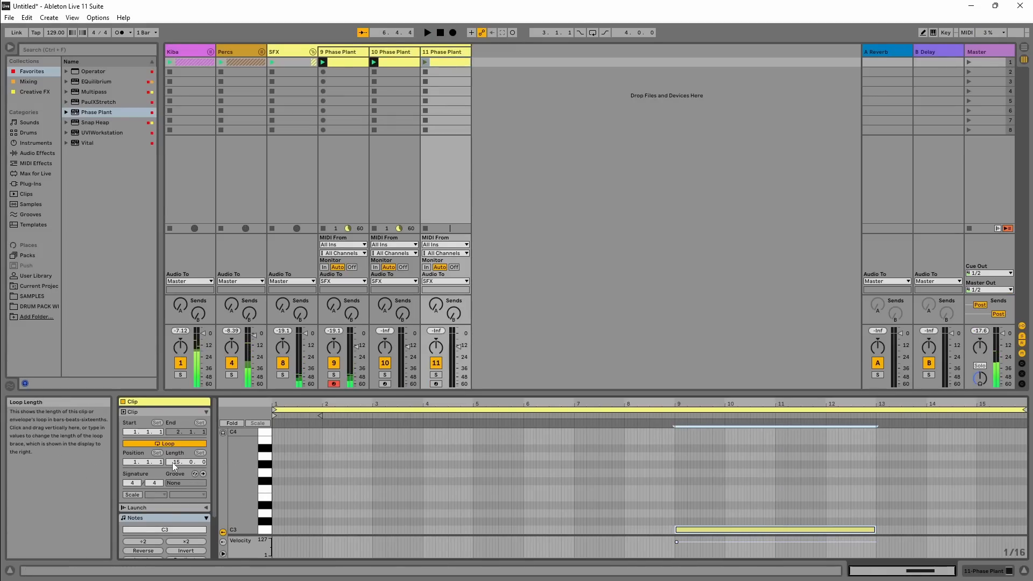
# Set the loop length of all three Phase Plant clips to 16 bars.
pyautogui.moveTo(172, 462); pyautogui.dragTo(171, 452)
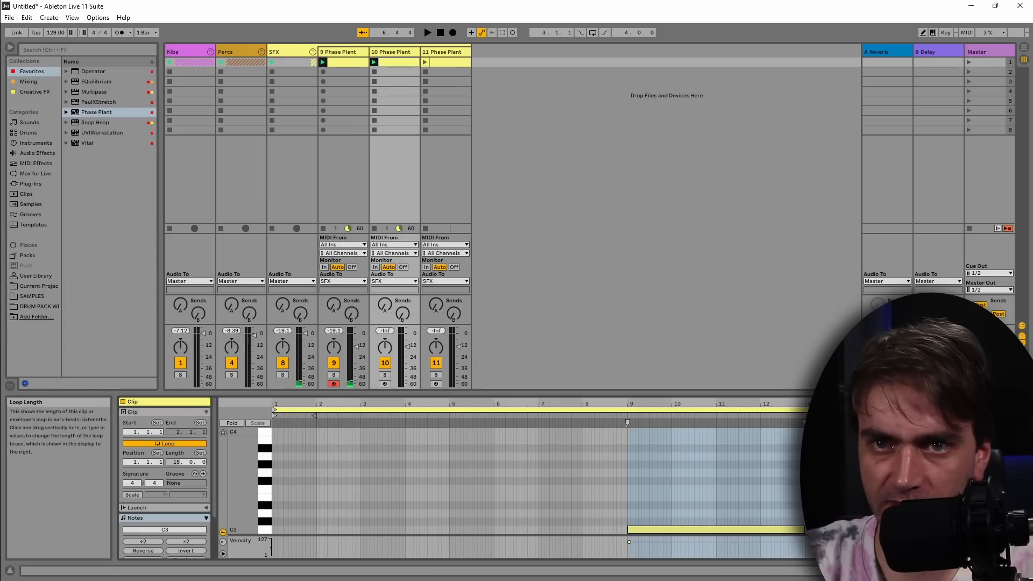
pyautogui.click(366, 178)
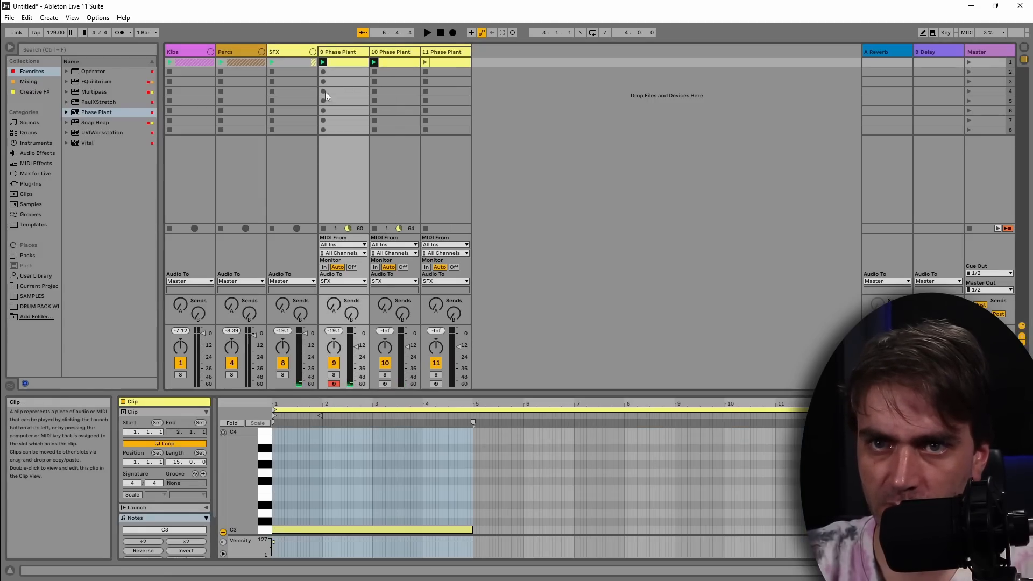
pyautogui.click(445, 62)
pyautogui.click(792, 515)
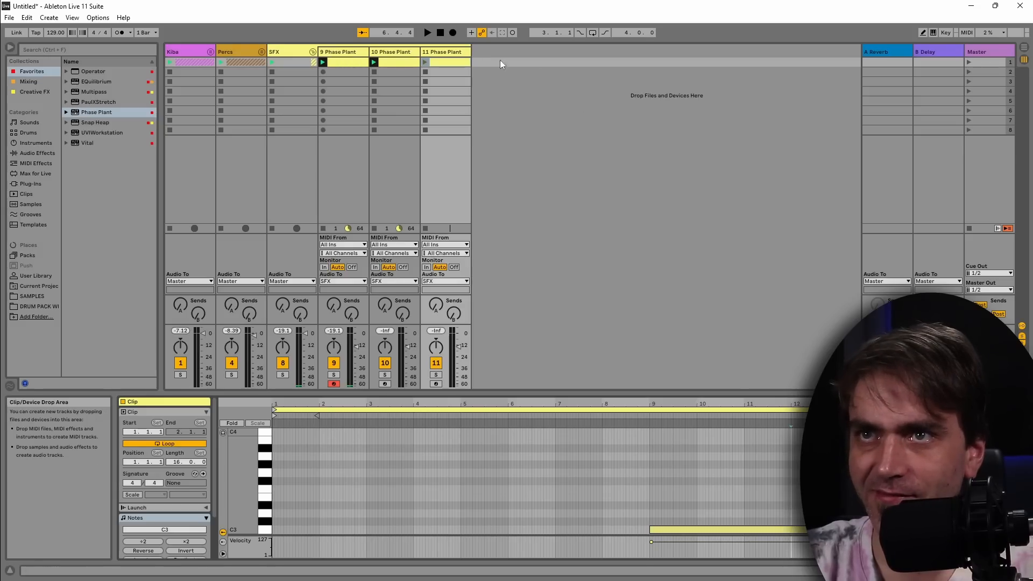
pyautogui.click(465, 64)
pyautogui.click(463, 63)
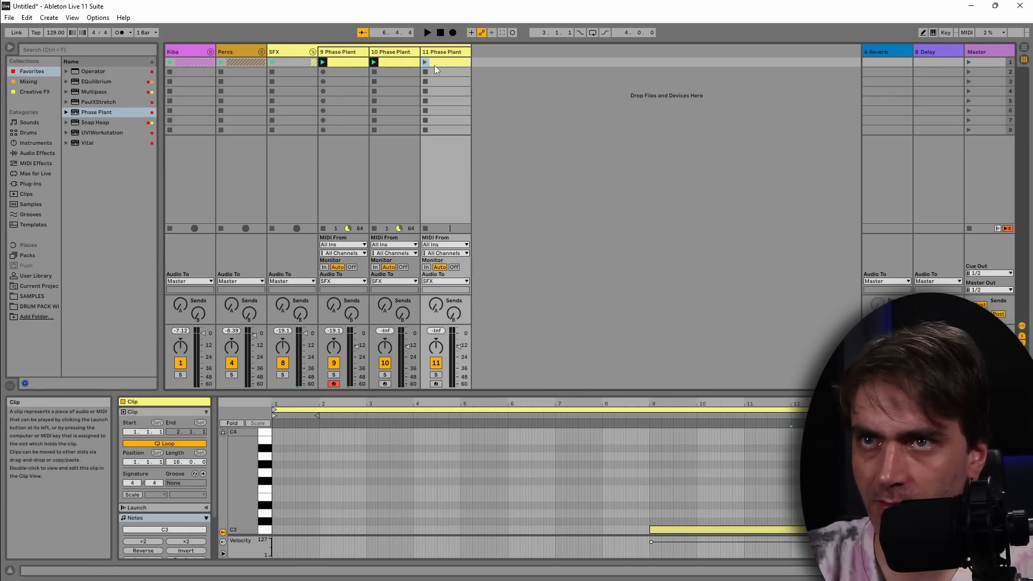
# Launch the third Phase Plant track's clip and move its C3 note to span bars 13 to 17.
pyautogui.click(425, 62)
pyautogui.press('space')
pyautogui.click(723, 530)
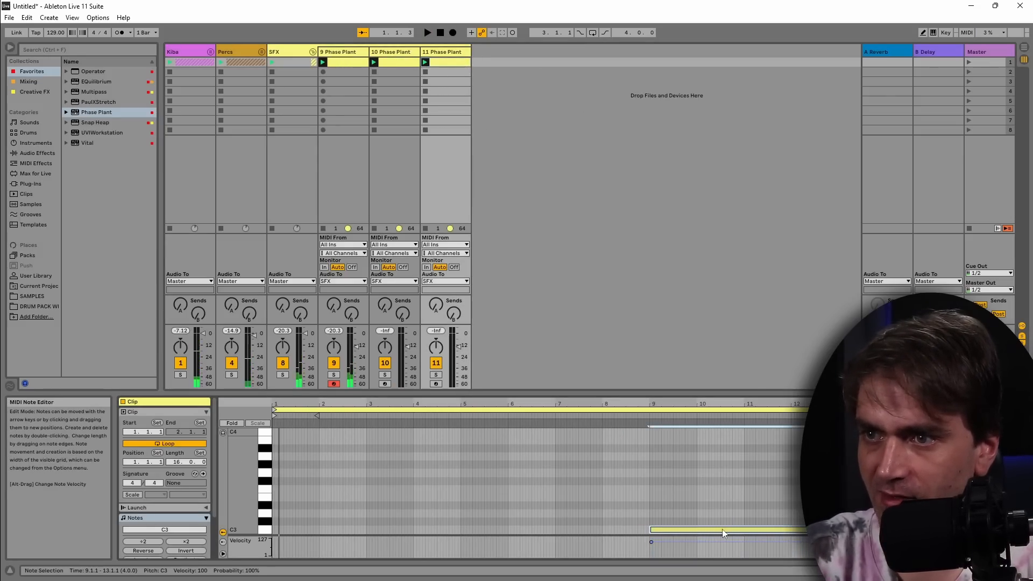
pyautogui.press('Right')
pyautogui.press('Right')
pyautogui.press('Right')
pyautogui.press('Right')
pyautogui.press('Right')
pyautogui.press('Right')
pyautogui.press('Right')
pyautogui.press('Right')
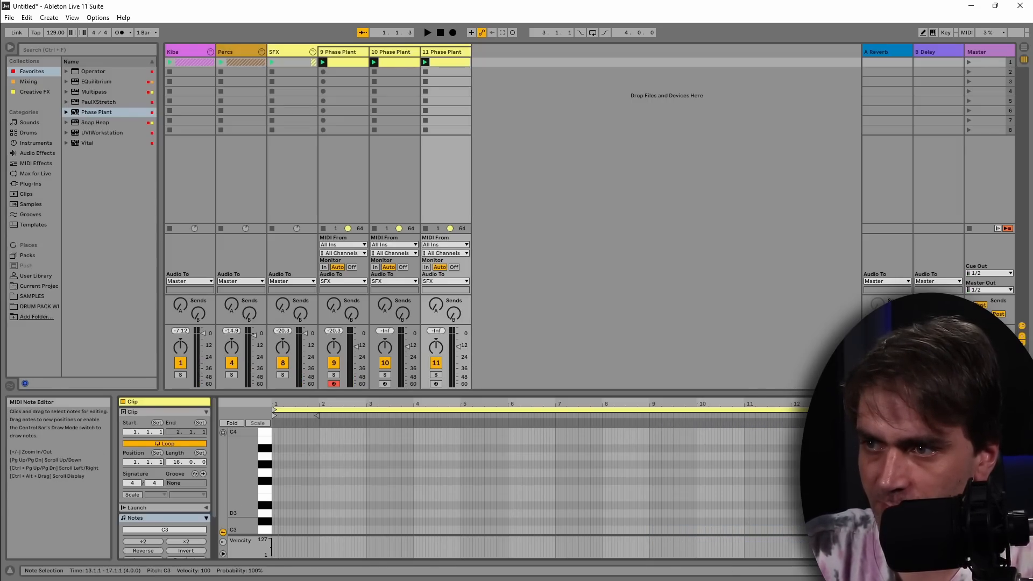
# Load the West riser preset from the Orbital Resonance SFX folder into the third Phase Plant track's instrument.
pyautogui.hotkey('shift', 'Tab')
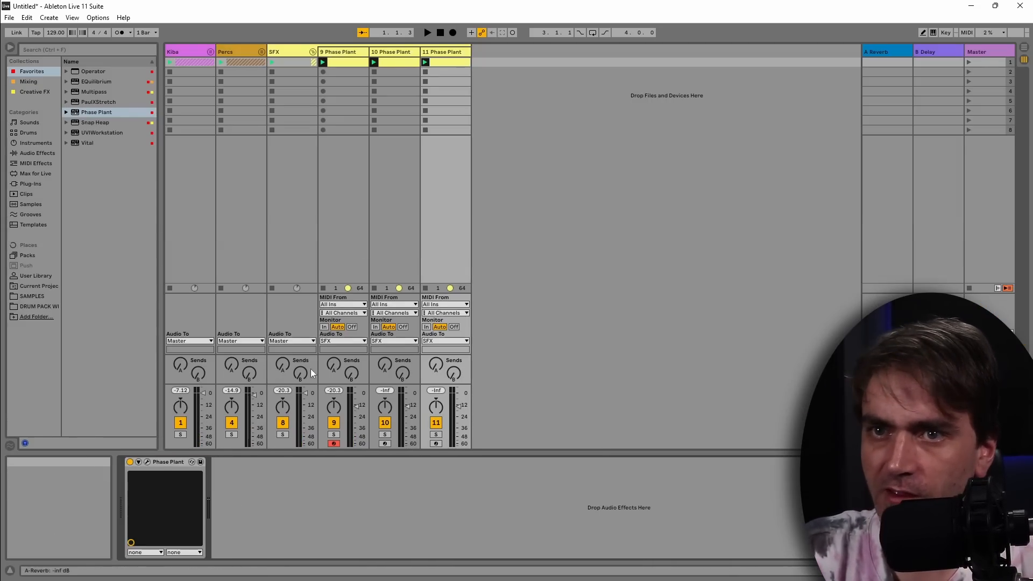
pyautogui.click(146, 463)
pyautogui.click(306, 74)
pyautogui.scroll(-1, 406, 369)
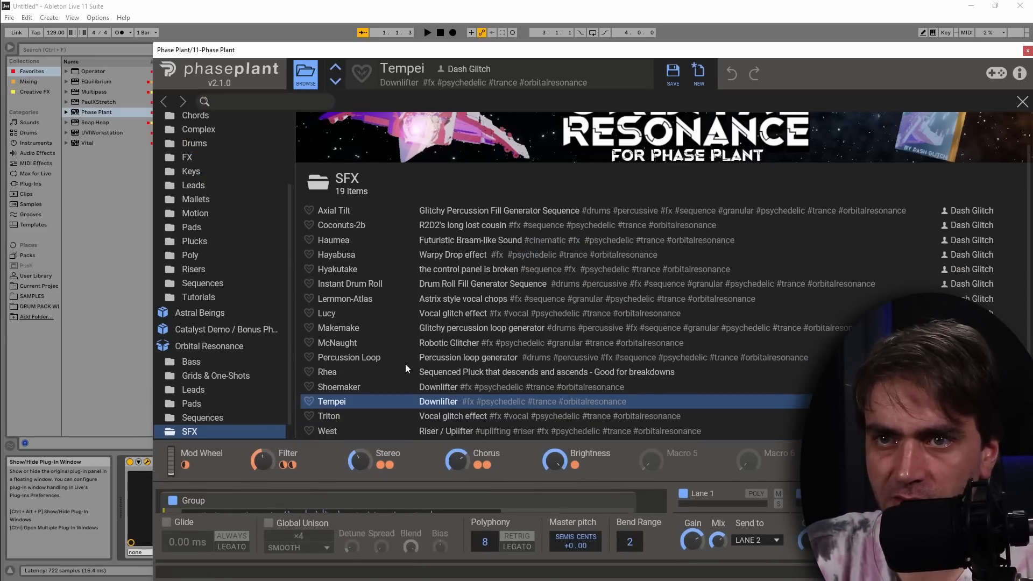
pyautogui.scroll(-1, 407, 368)
pyautogui.click(344, 388)
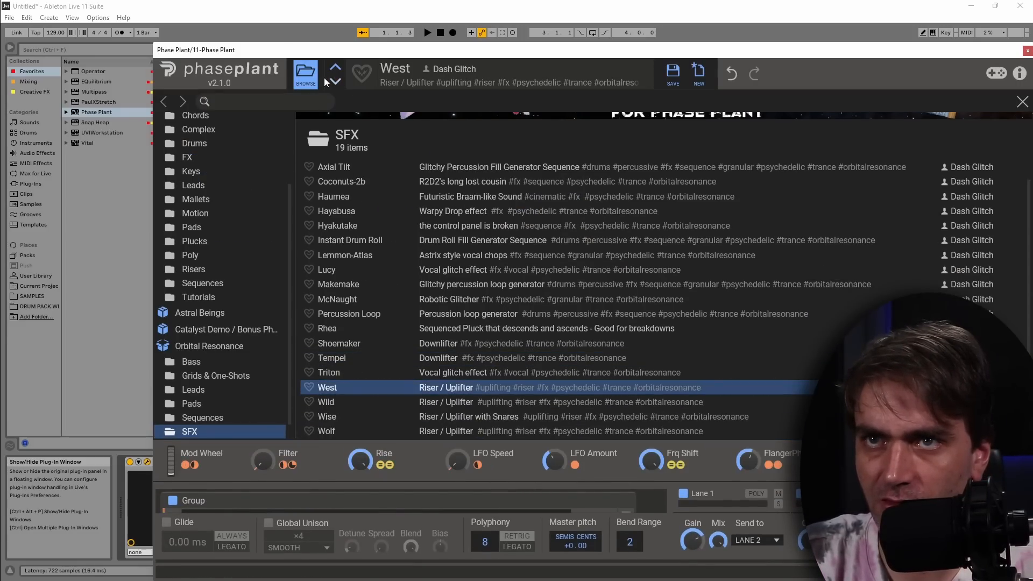
pyautogui.click(306, 74)
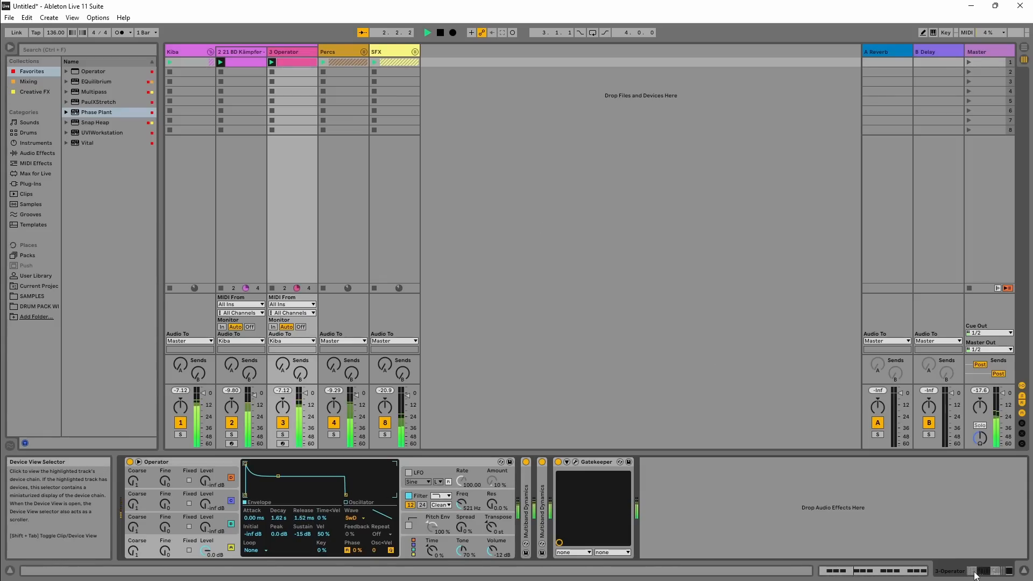
# Raise the Operator bass clip's notes at 1.1.4 and 1.2.3 by an octave to F1.
pyautogui.doubleClick(294, 62)
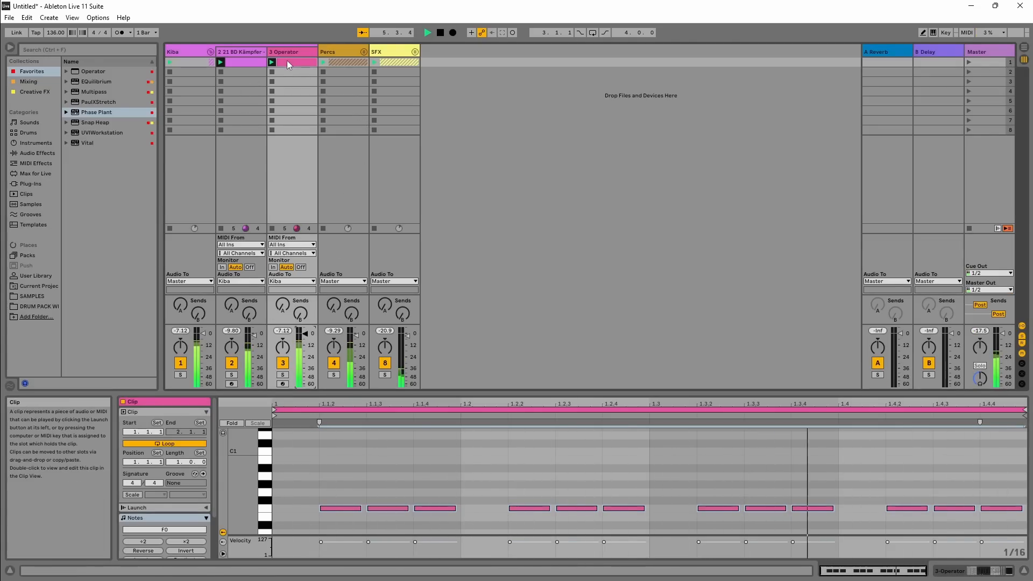
pyautogui.click(435, 508)
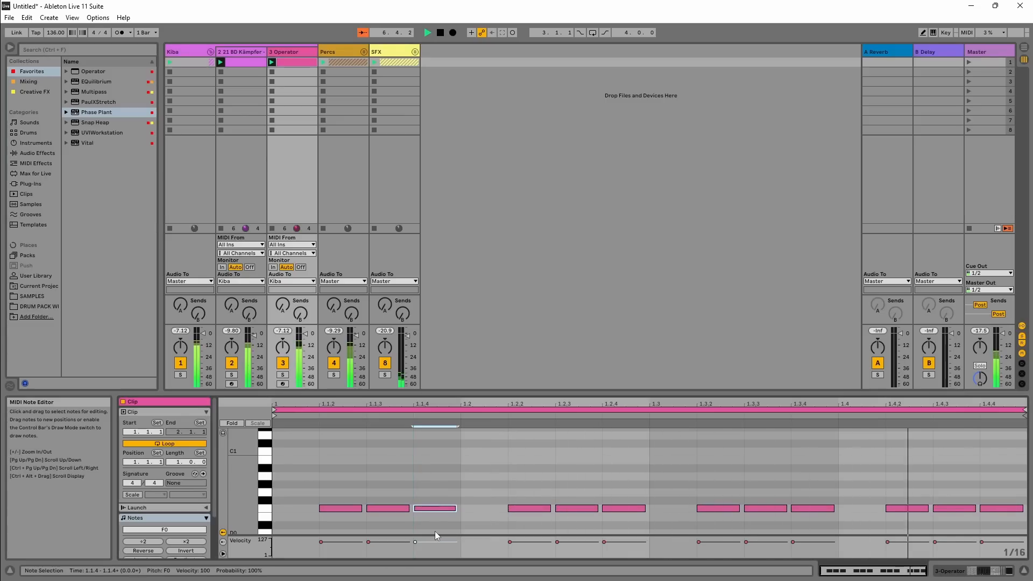
pyautogui.hotkey('shift', 'Up')
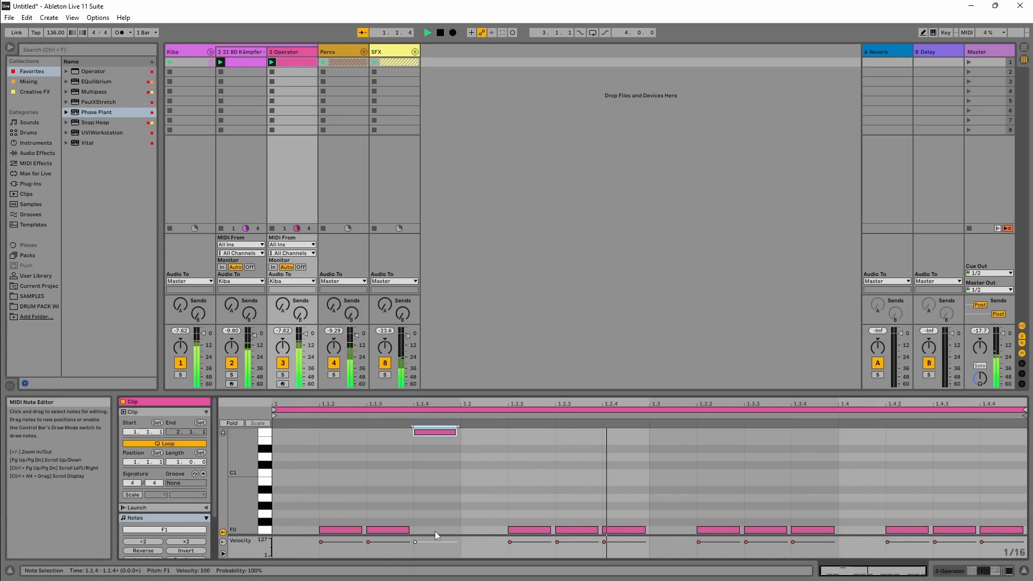
pyautogui.click(573, 543)
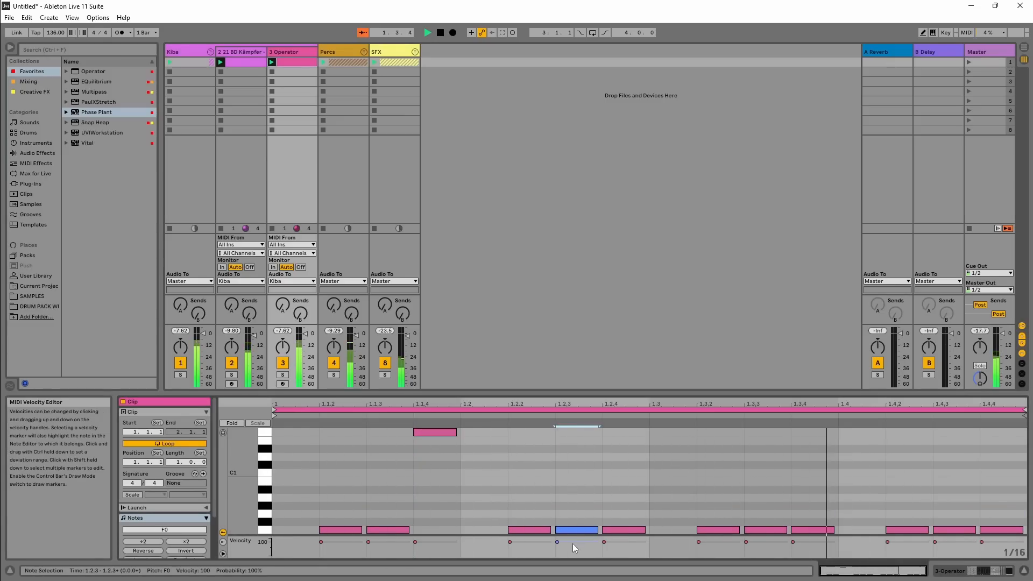
pyautogui.hotkey('shift', 'Up')
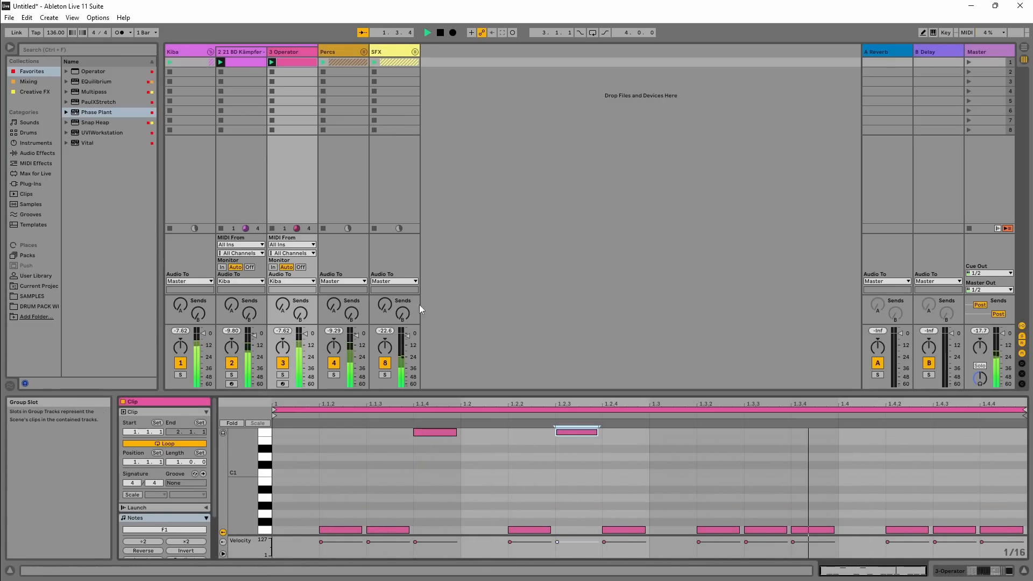
# Transpose the bass clip's note at 1.3.4 up to F#1 and the note at 1.4.3 up to D#1.
pyautogui.click(415, 52)
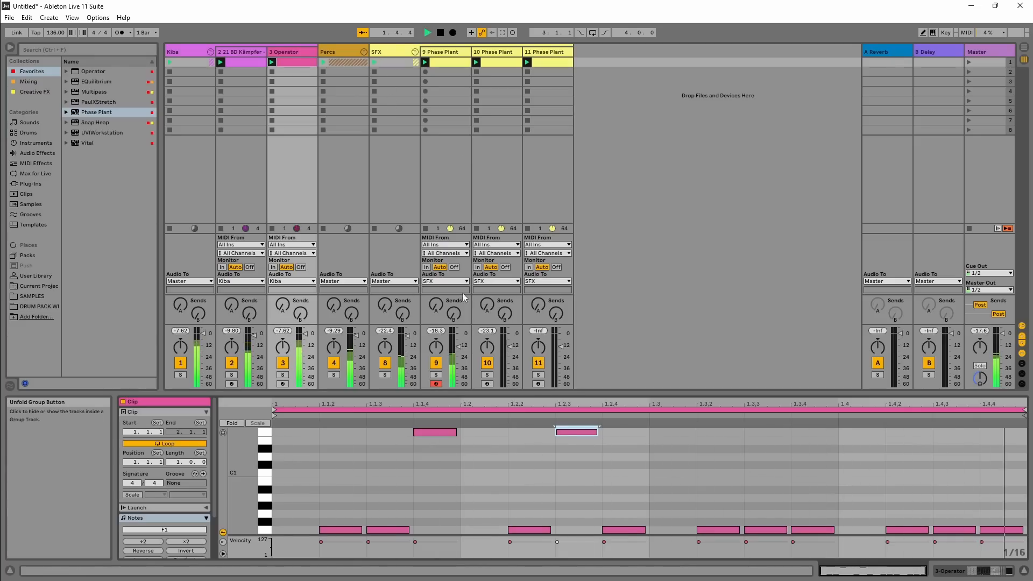
pyautogui.click(703, 477)
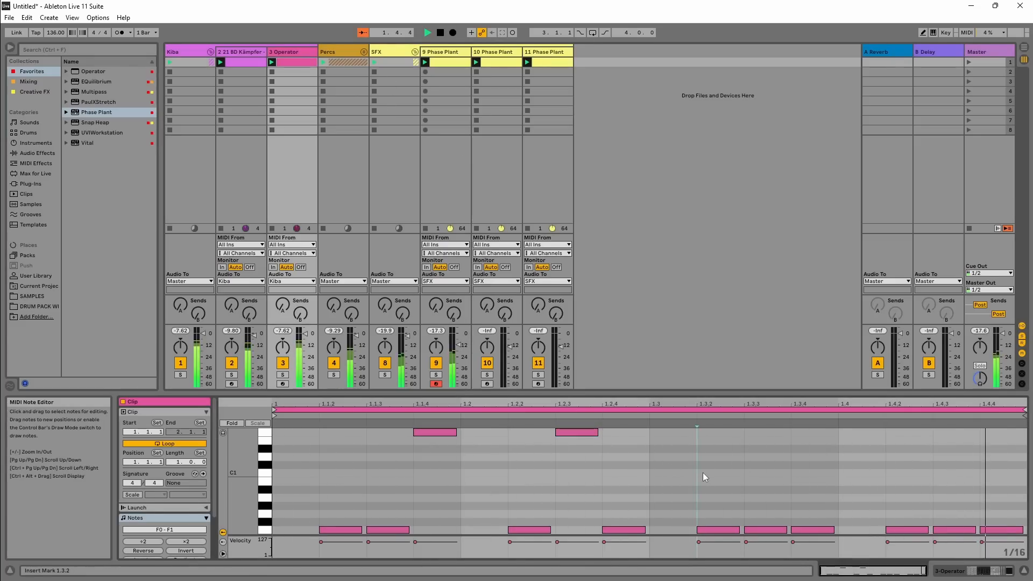
pyautogui.click(811, 531)
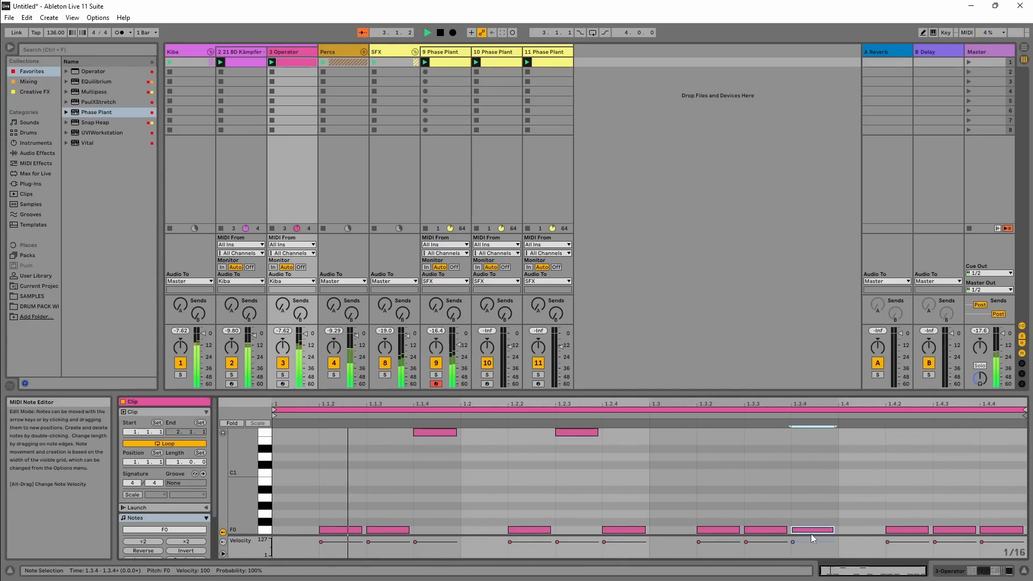
pyautogui.press('Delete')
pyautogui.click(966, 518)
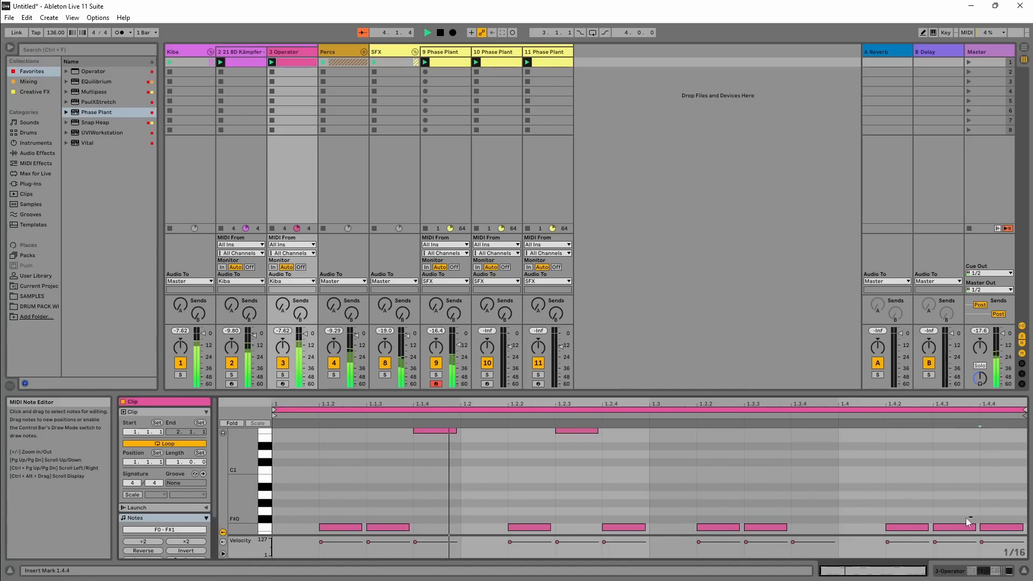
pyautogui.click(958, 528)
pyautogui.hotkey('shift', 'Up')
pyautogui.press('Down')
pyautogui.press('Down')
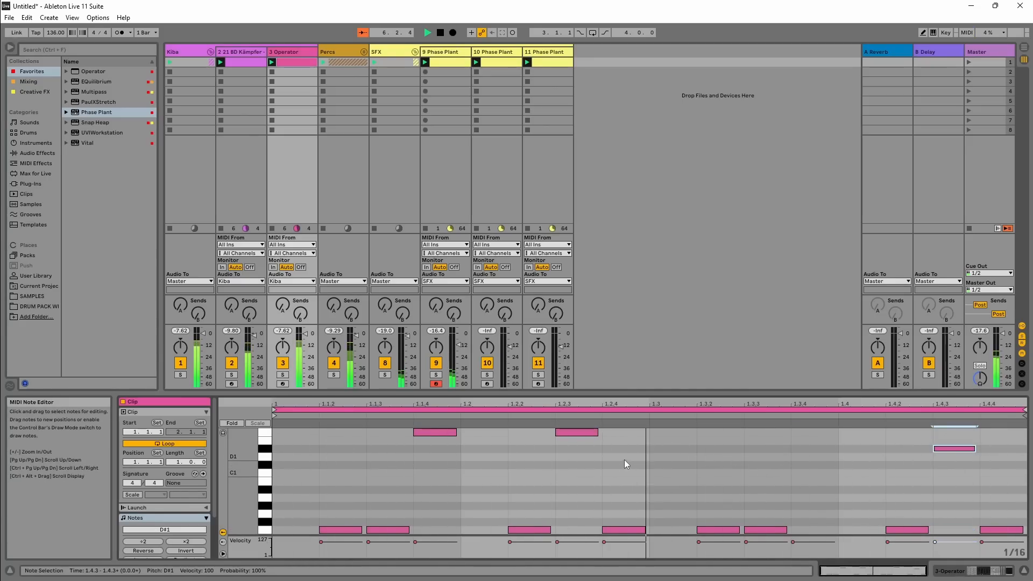
# Set the bass Operator's volume envelope sustain to -18 dB and its filter frequency to 335 Hz.
pyautogui.click(296, 50)
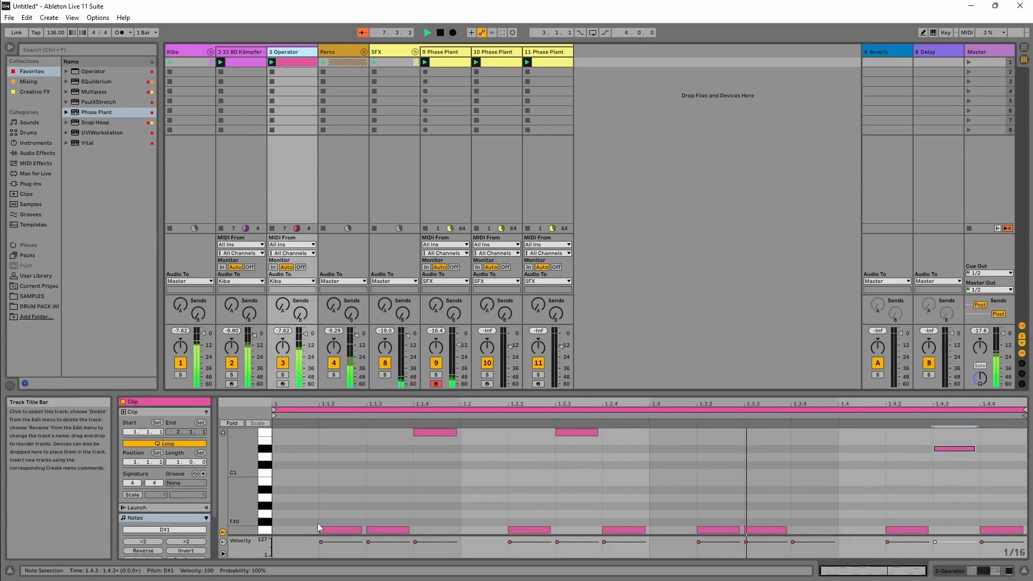
pyautogui.hotkey('shift', 'Tab')
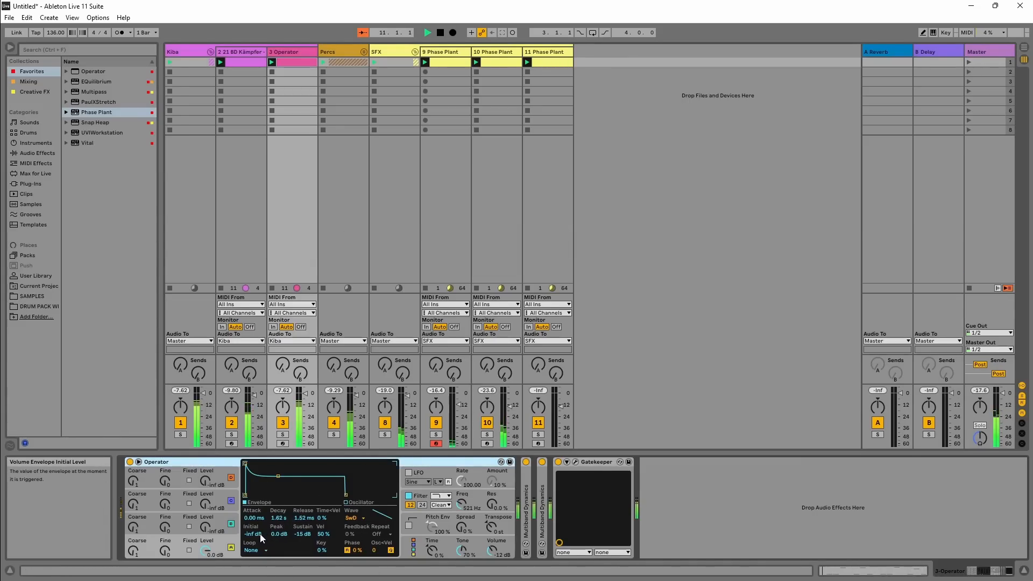
pyautogui.click(302, 534)
pyautogui.moveTo(302, 534); pyautogui.dragTo(302, 536)
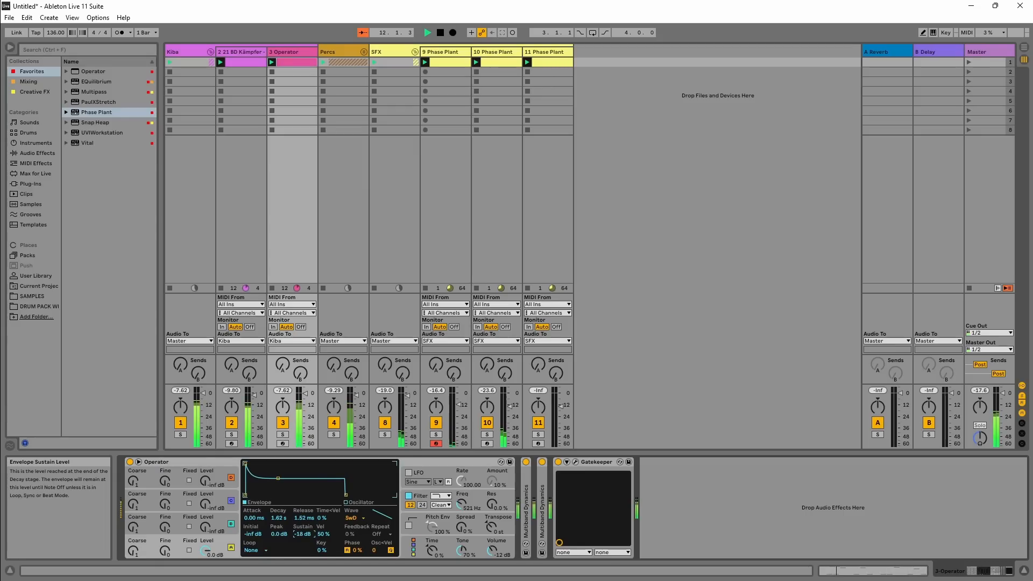
pyautogui.click(477, 491)
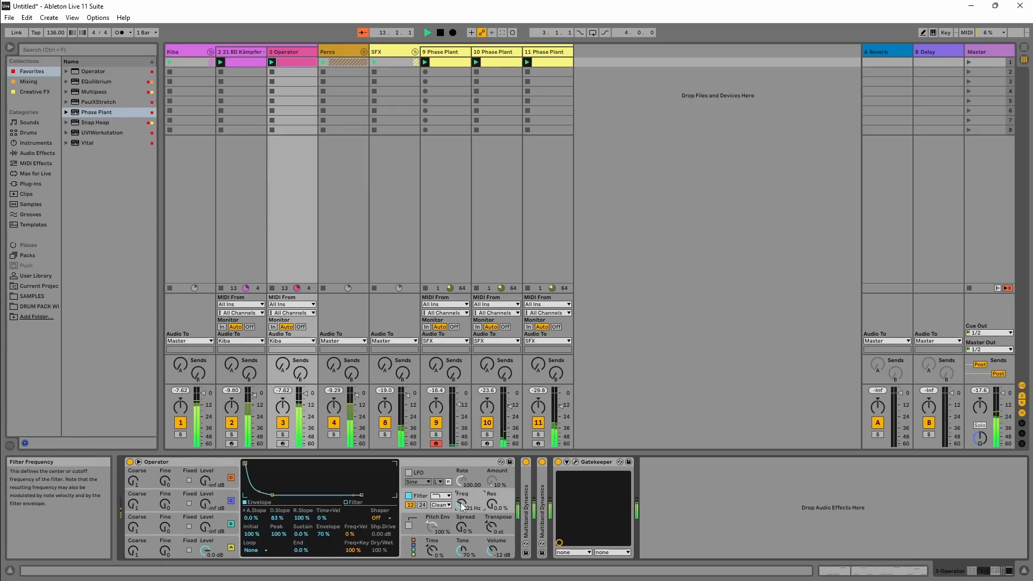
pyautogui.moveTo(461, 503); pyautogui.dragTo(460, 508)
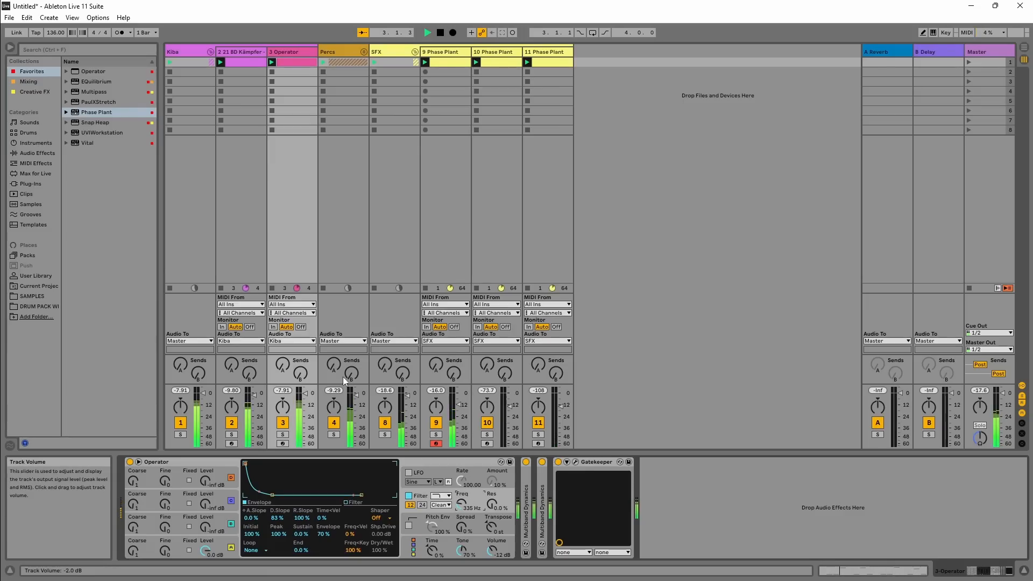
# Raise the first Phase Plant track's volume slightly, with the Kiba and SFX groups folded, and stop playback.
pyautogui.click(187, 52)
pyautogui.click(209, 52)
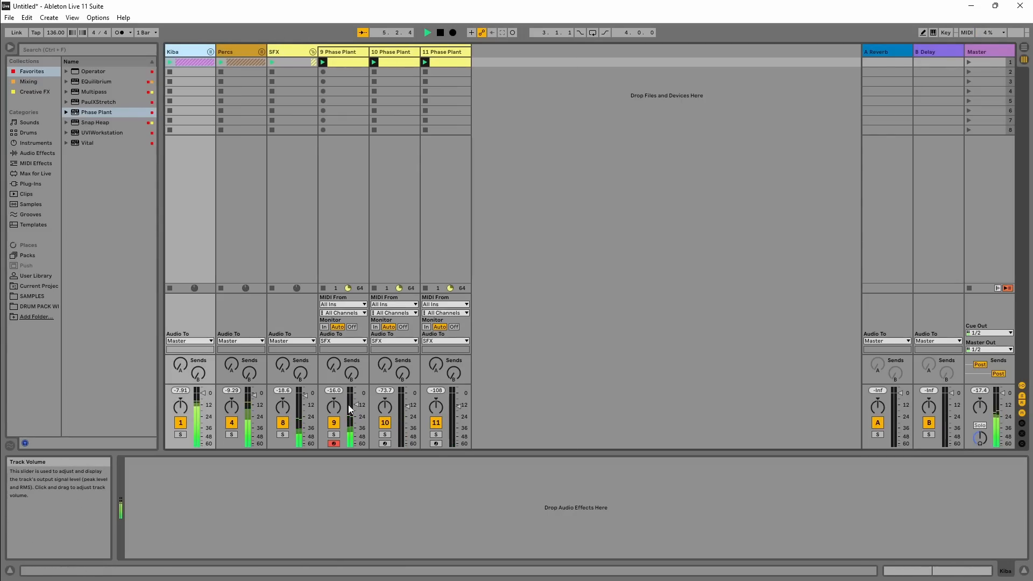
pyautogui.moveTo(356, 404); pyautogui.dragTo(356, 402)
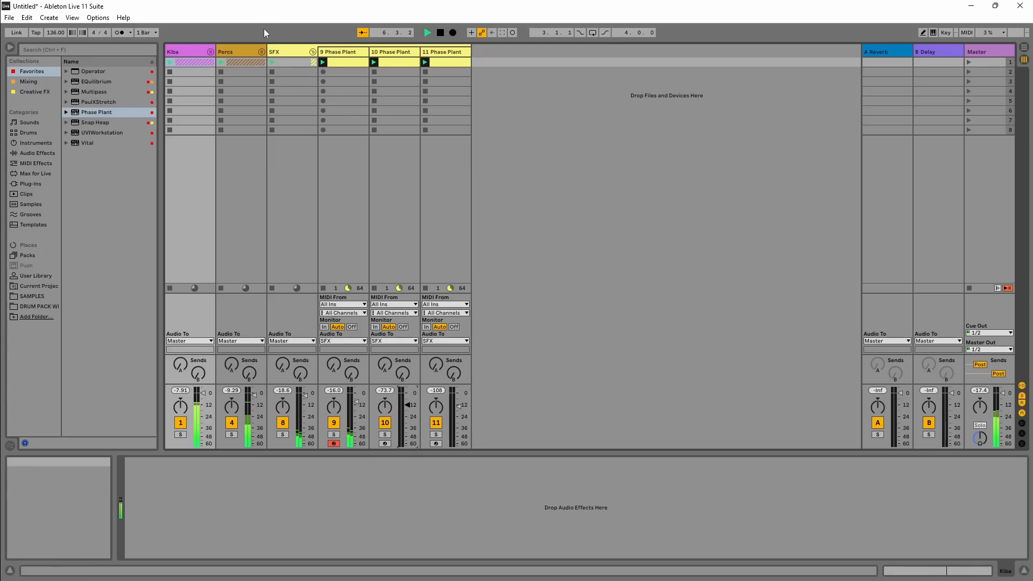
pyautogui.click(296, 52)
pyautogui.click(312, 52)
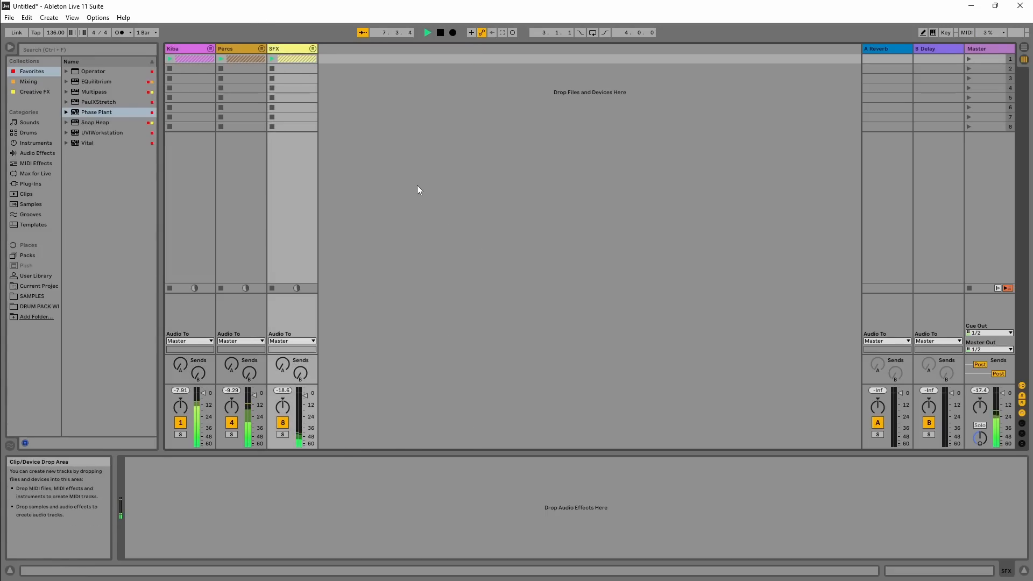
pyautogui.press('space')
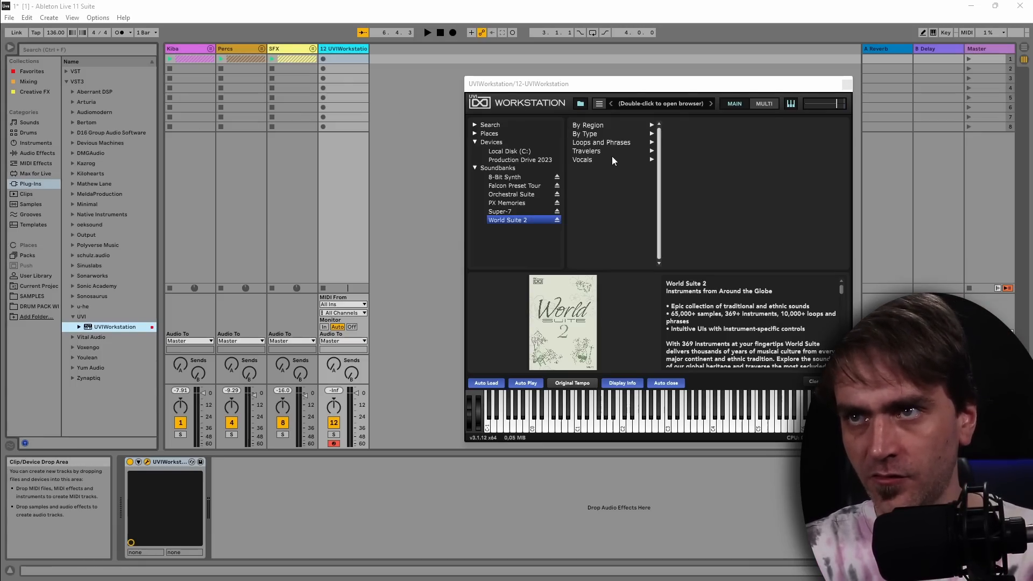
# Load the African Djembe percussion instrument from the World Suite 2 soundbank into UVIWorkstation.
pyautogui.click(596, 135)
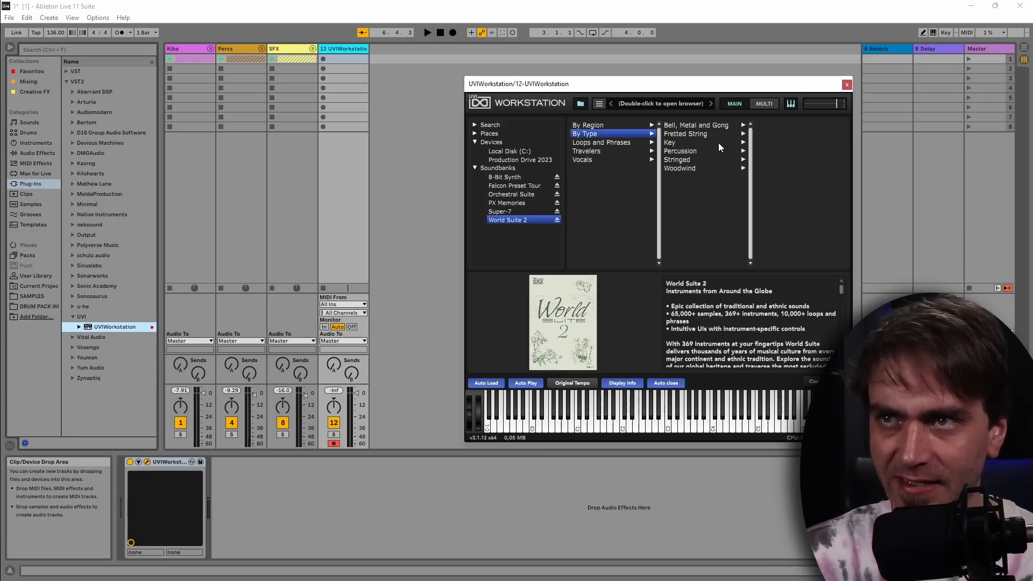
pyautogui.click(697, 151)
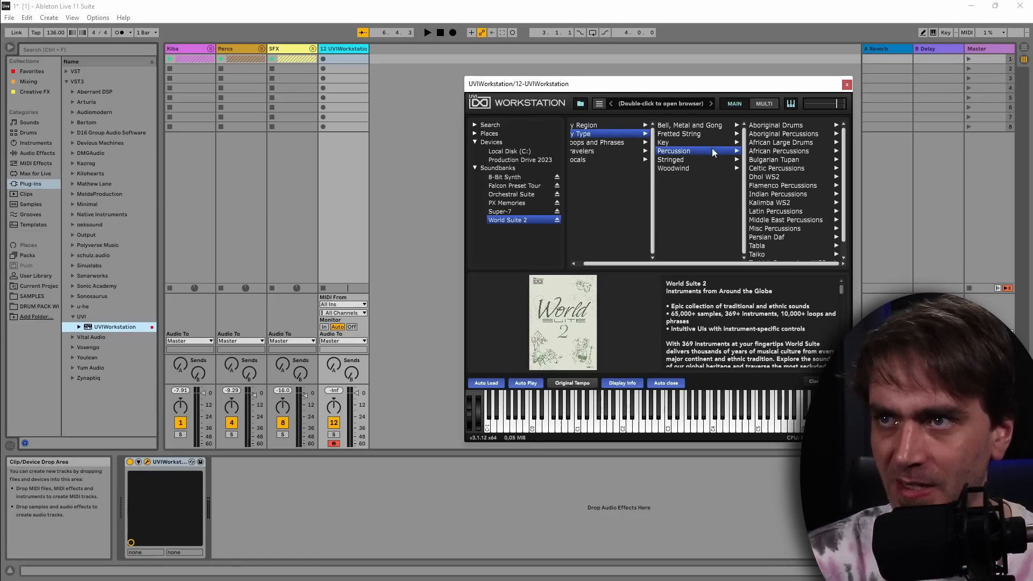
pyautogui.click(779, 142)
pyautogui.click(679, 152)
pyautogui.doubleClick(797, 125)
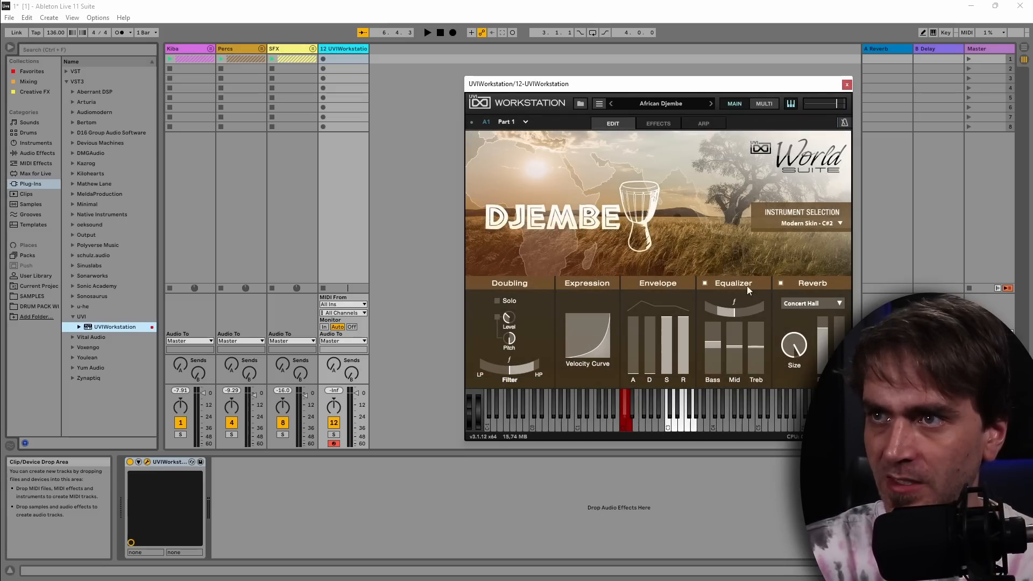
# Write the djembe clip's sixteenth-note pattern between C3 and G3, with F3 at 1.1.2, F#3 at 1.1.3 and D3 at 1.2.1.
pyautogui.click(812, 222)
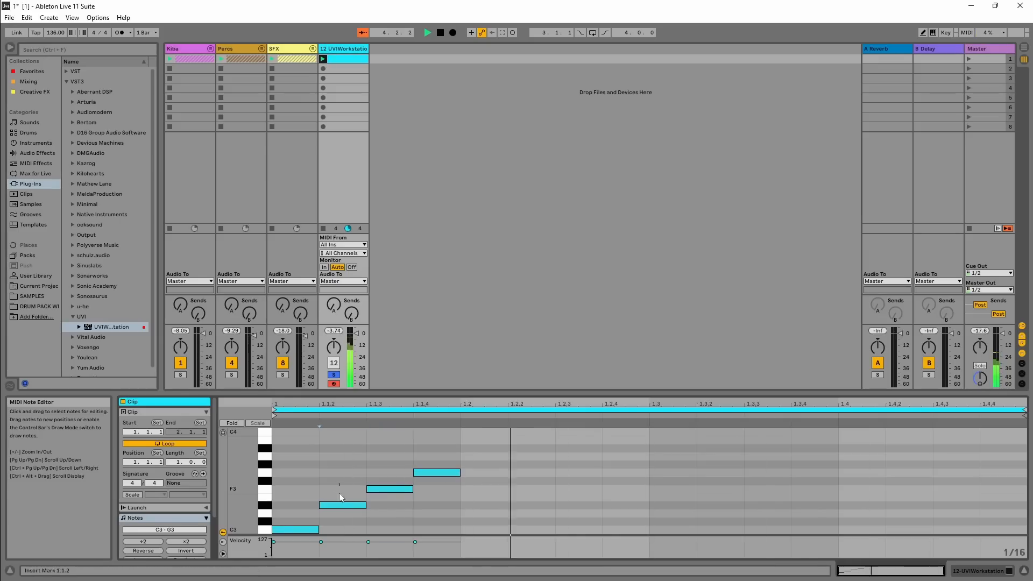
pyautogui.click(339, 489)
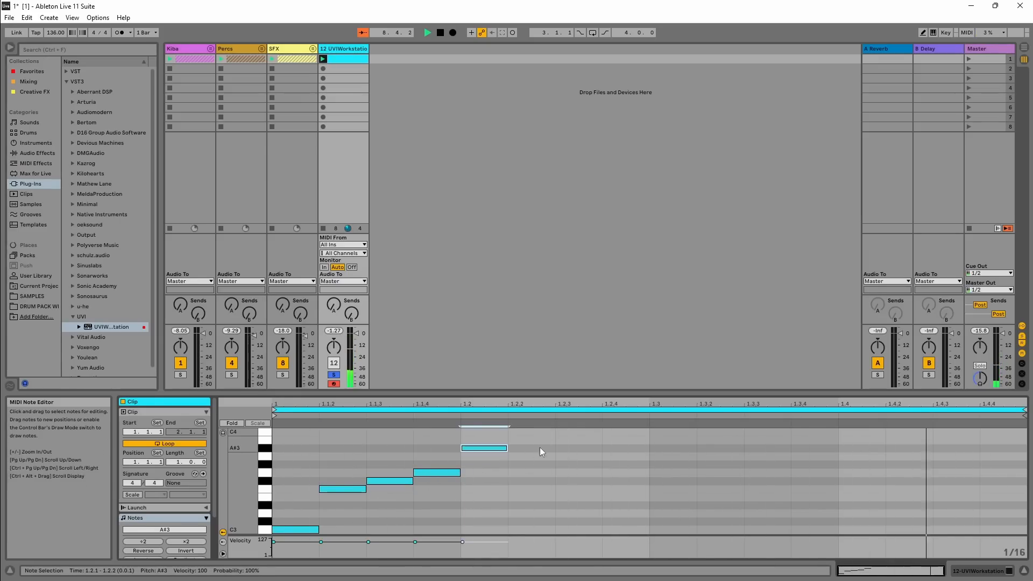
pyautogui.moveTo(540, 447); pyautogui.dragTo(565, 516)
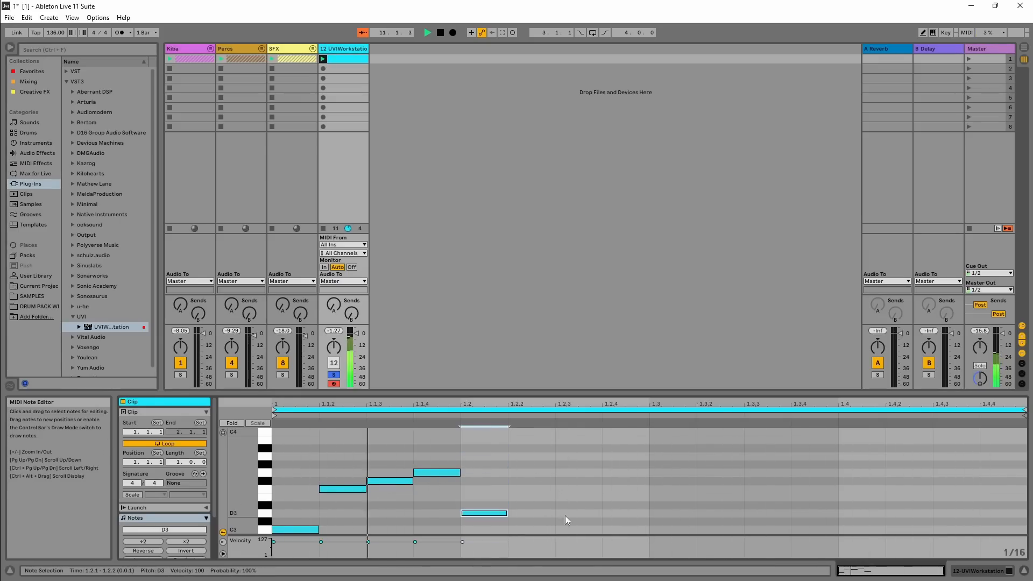
pyautogui.click(579, 529)
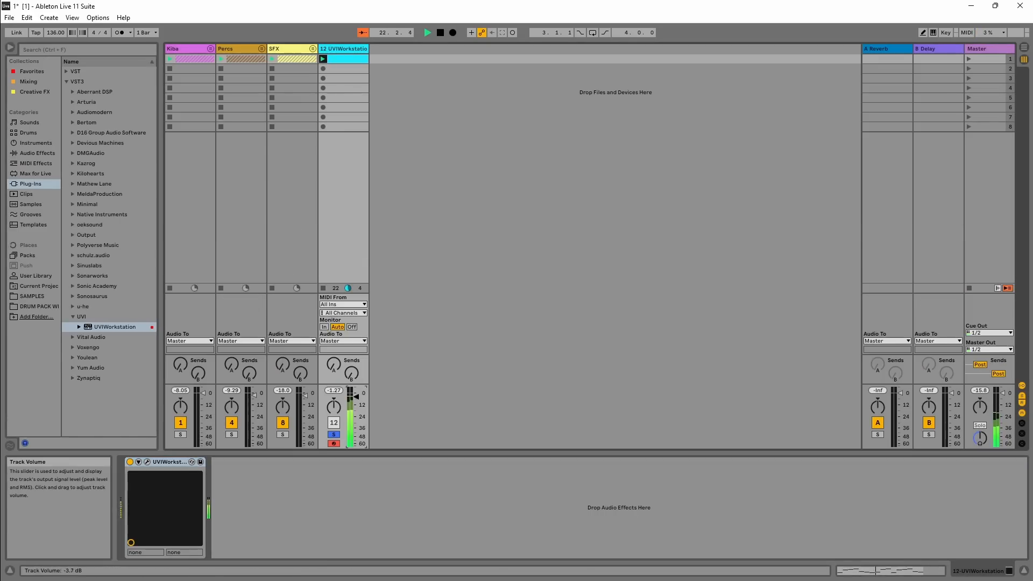
# Add the Corpus audio effect from Reverb & Resonance after UVIWorkstation on the djembe track.
pyautogui.click(38, 153)
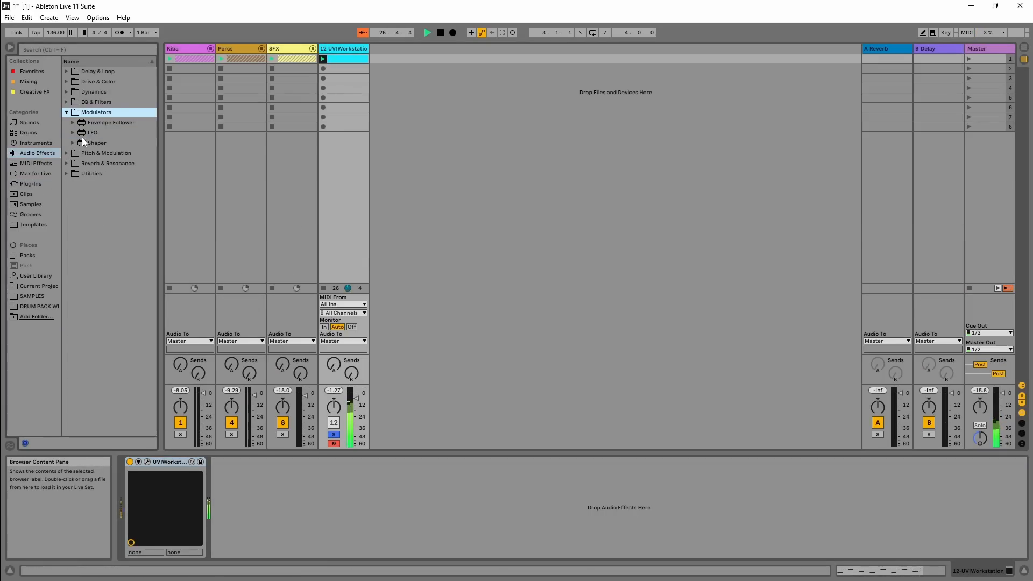
pyautogui.click(67, 154)
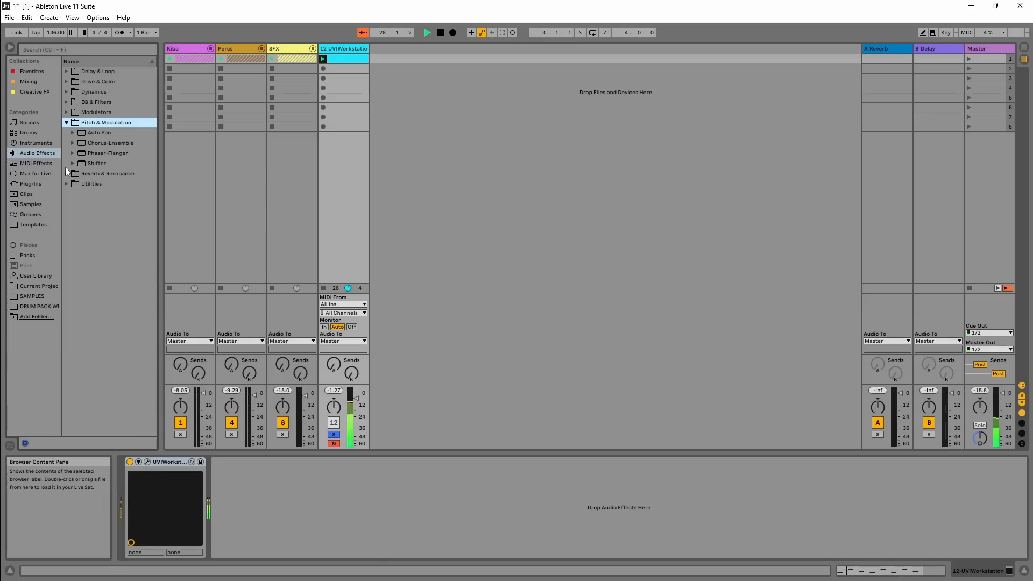
pyautogui.click(65, 174)
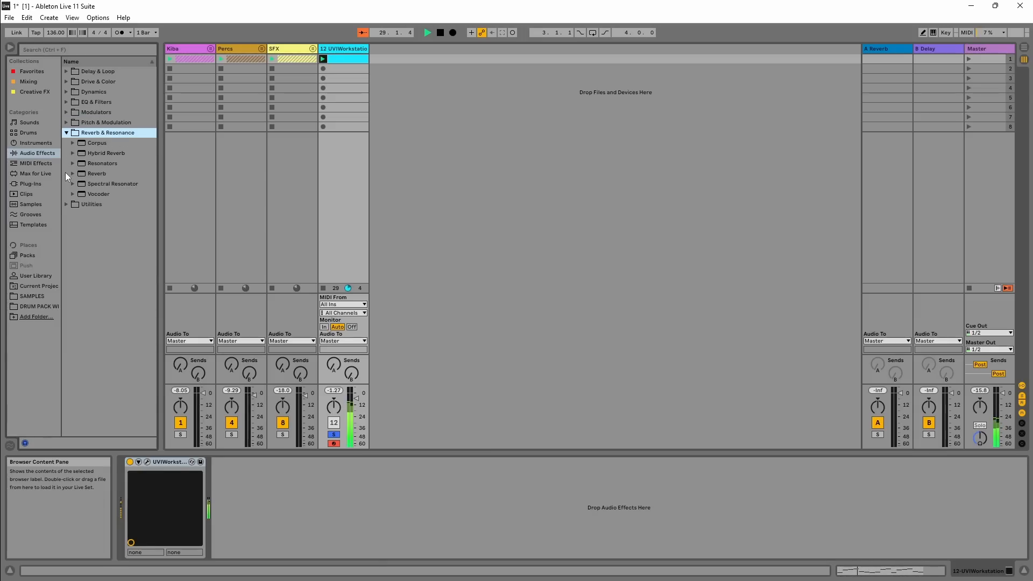
pyautogui.moveTo(86, 142); pyautogui.dragTo(355, 493)
pyautogui.click(351, 482)
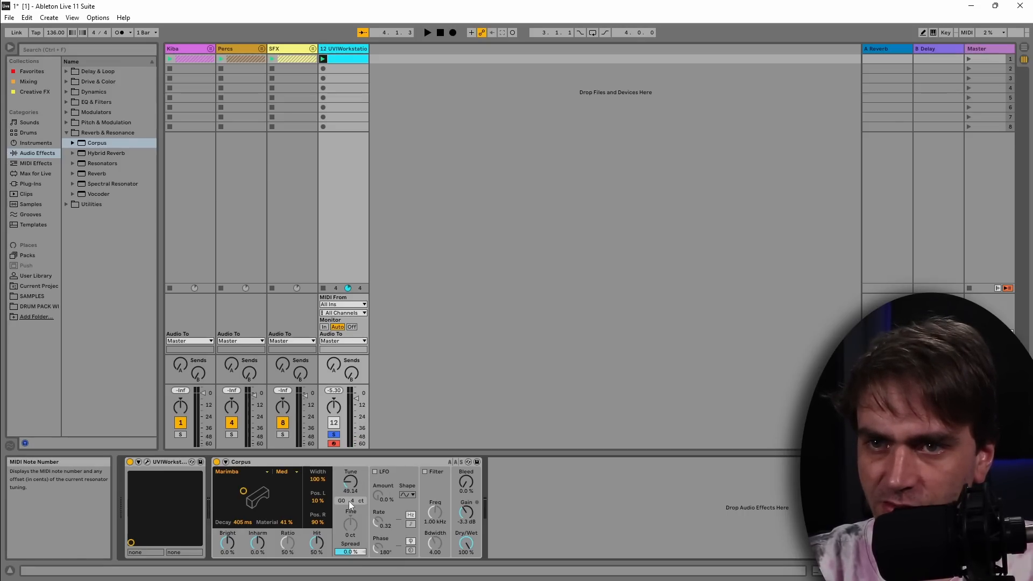
pyautogui.doubleClick(351, 482)
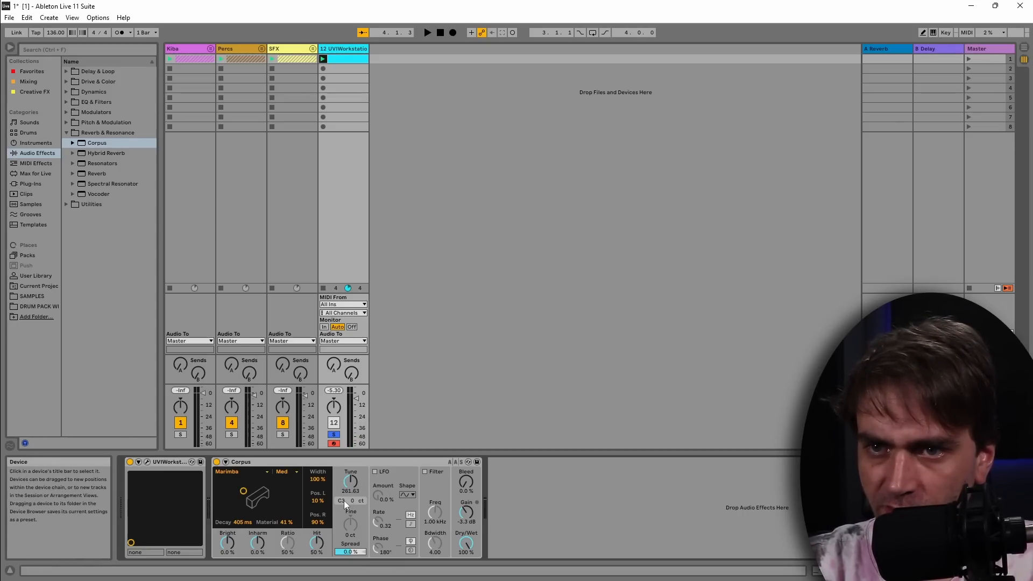
pyautogui.moveTo(350, 476); pyautogui.dragTo(350, 490)
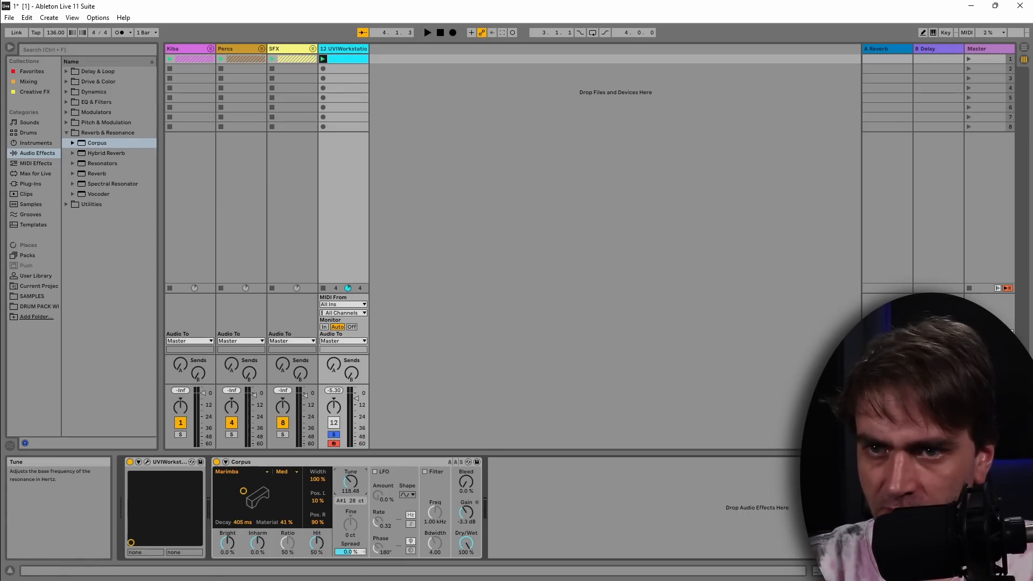
pyautogui.doubleClick(351, 482)
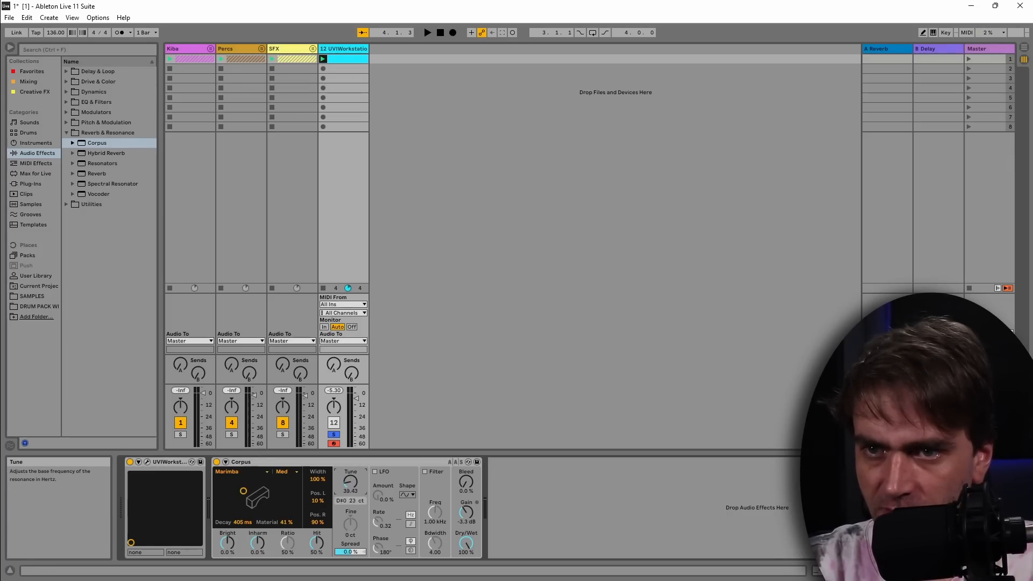
pyautogui.rightClick(351, 486)
pyautogui.click(347, 484)
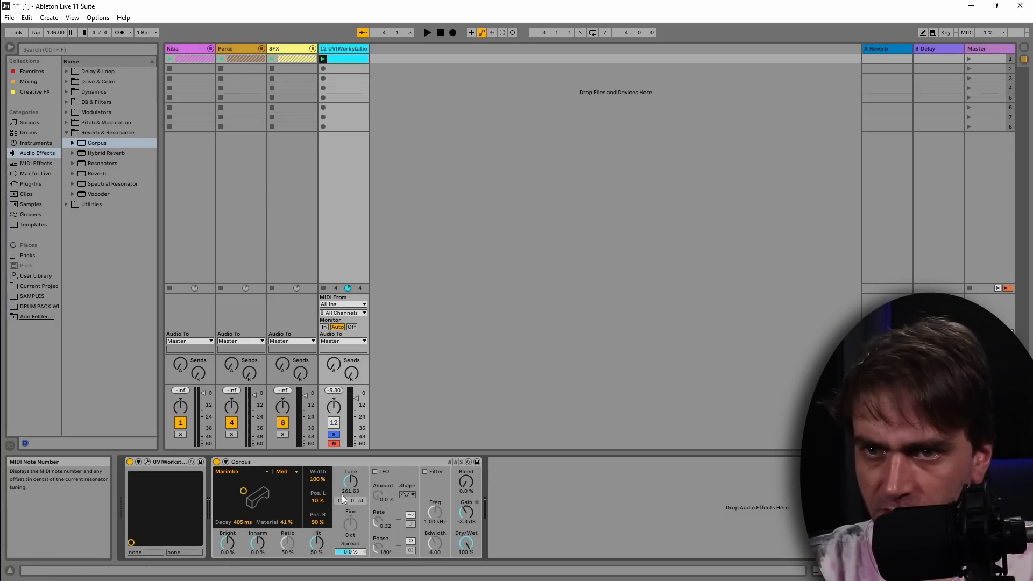
# Tune the Corpus resonator to 87.43 Hz, close to F1, during playback and set its fine tuning to -3 ct.
pyautogui.moveTo(341, 503); pyautogui.dragTo(353, 480)
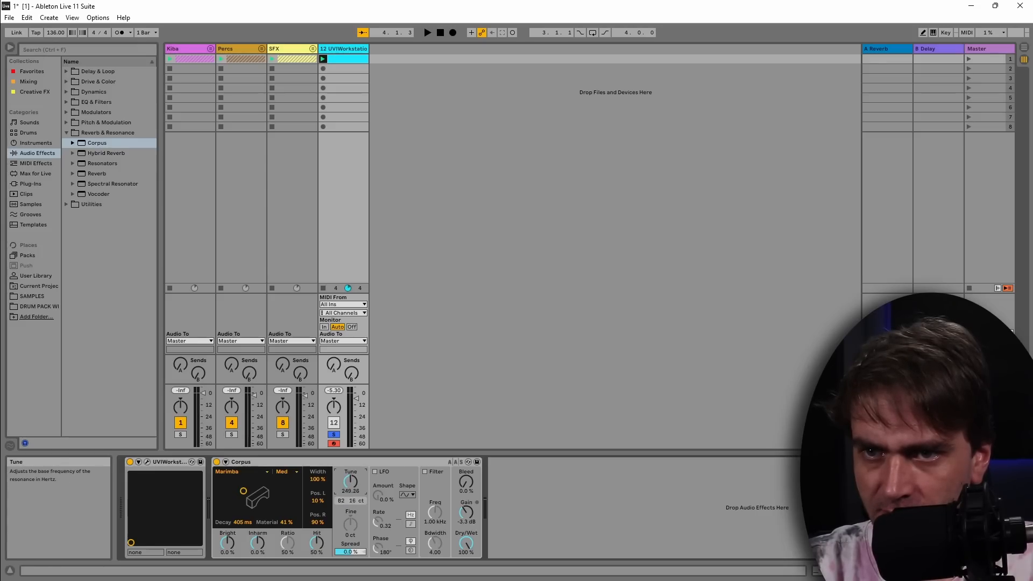
pyautogui.moveTo(351, 480); pyautogui.dragTo(351, 493)
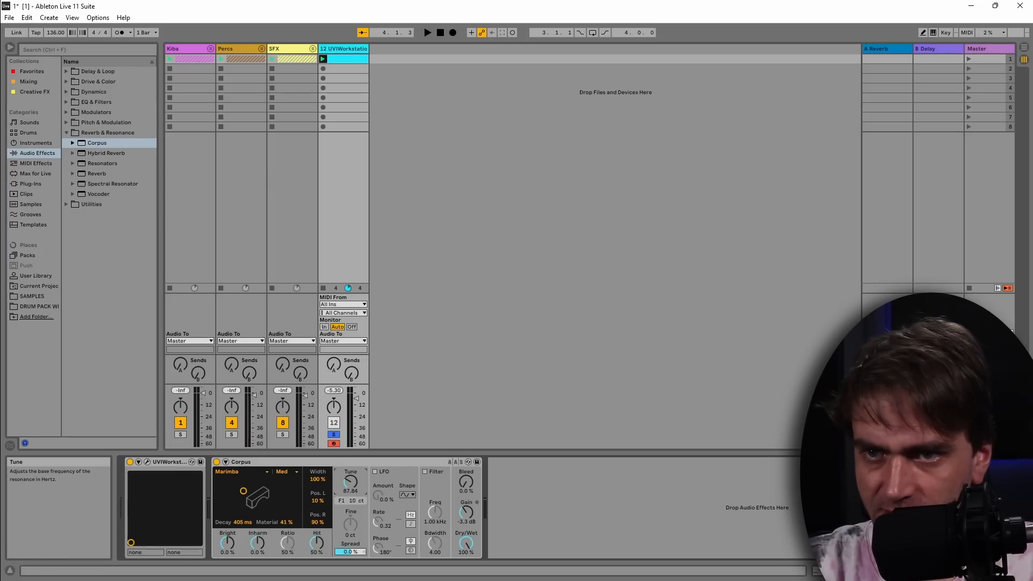
pyautogui.press('space')
pyautogui.moveTo(350, 477); pyautogui.dragTo(347, 521)
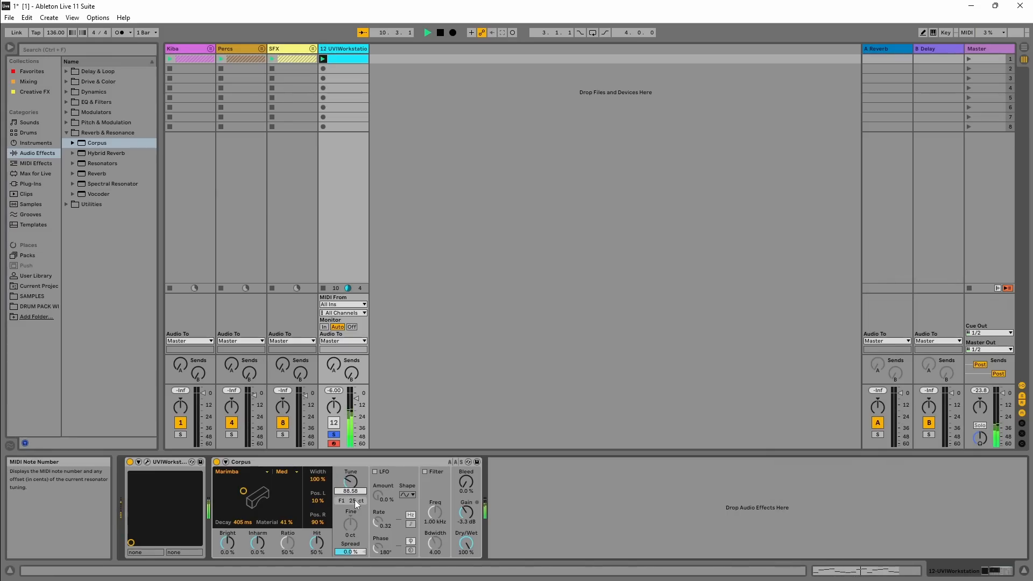
pyautogui.moveTo(350, 491); pyautogui.dragTo(350, 493)
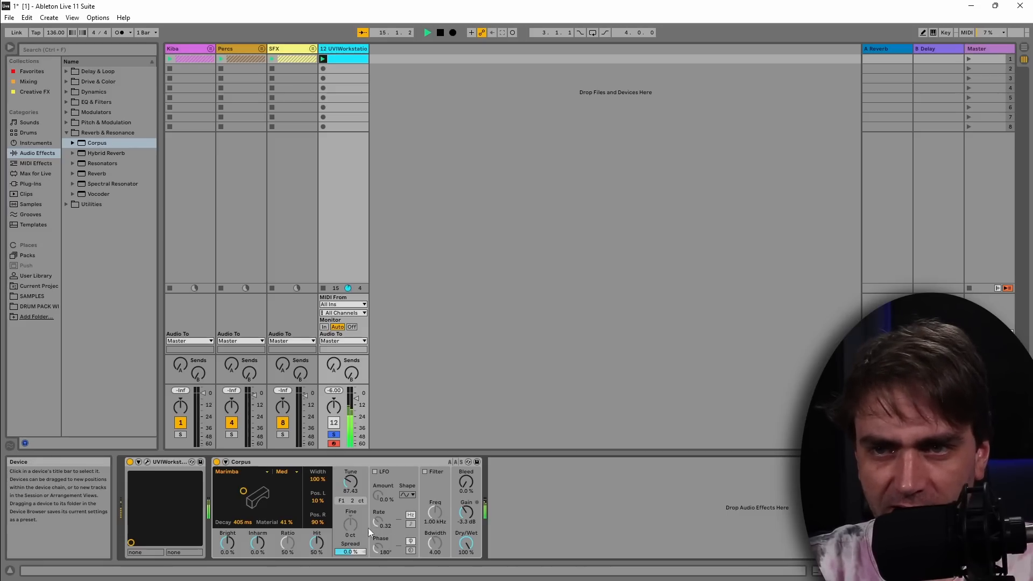
pyautogui.moveTo(350, 523); pyautogui.dragTo(351, 525)
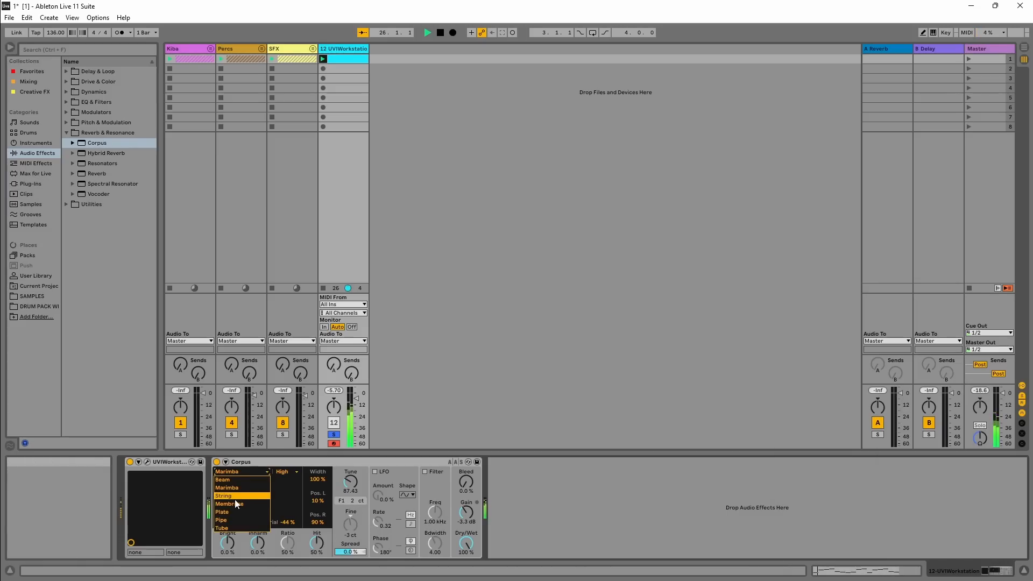
# Change the Corpus resonator type to String and set its decay to 919 ms and its material to about 26%.
pyautogui.click(234, 499)
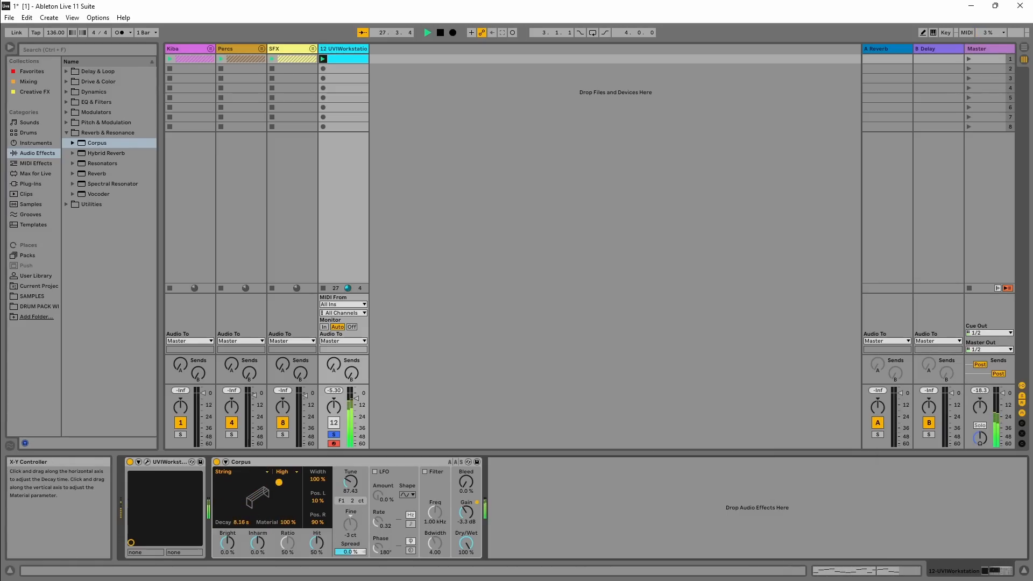
pyautogui.moveTo(218, 510); pyautogui.dragTo(255, 492)
pyautogui.moveTo(229, 483); pyautogui.dragTo(257, 493)
pyautogui.moveTo(238, 493); pyautogui.dragTo(263, 482)
pyautogui.moveTo(276, 507); pyautogui.dragTo(251, 496)
pyautogui.press('space')
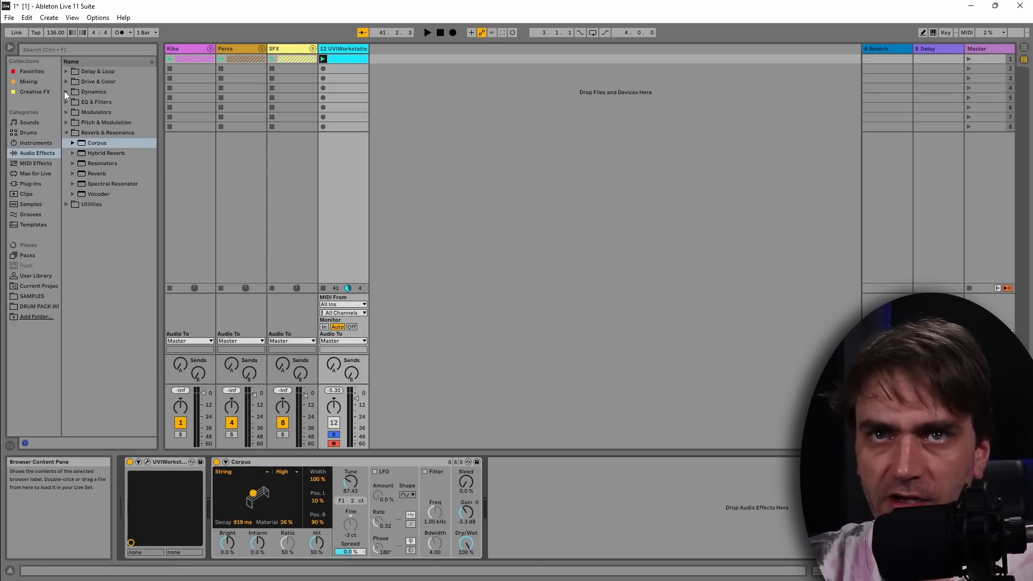
# Add the Echo effect from Delay & Loop after Corpus on the djembe track.
pyautogui.click(66, 72)
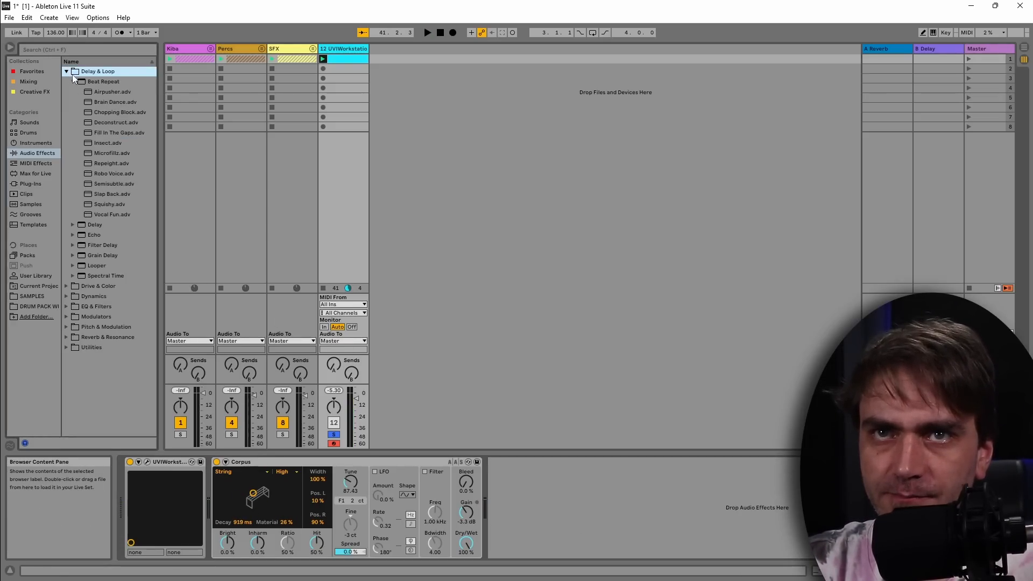
pyautogui.click(72, 82)
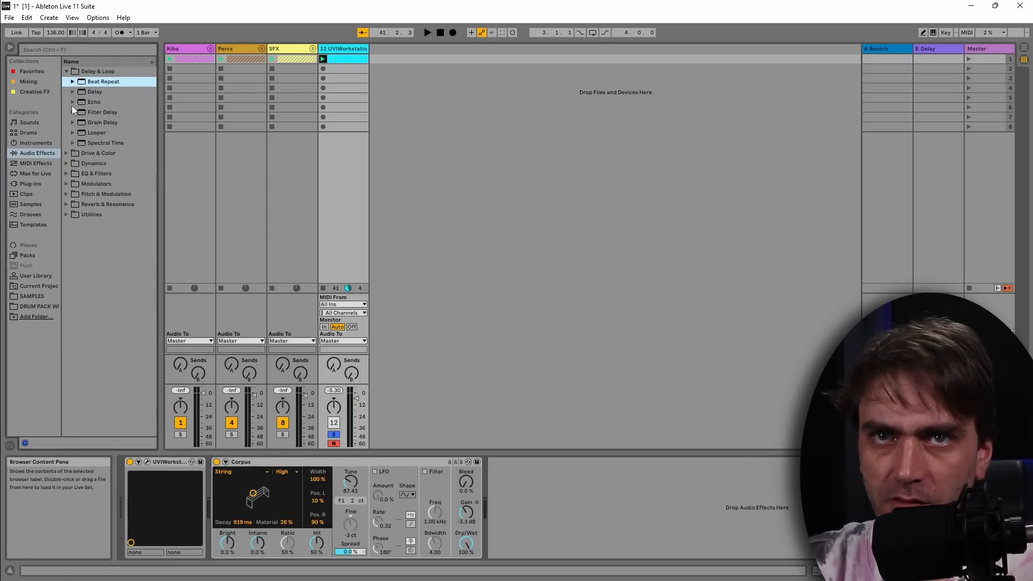
pyautogui.moveTo(88, 103); pyautogui.dragTo(584, 513)
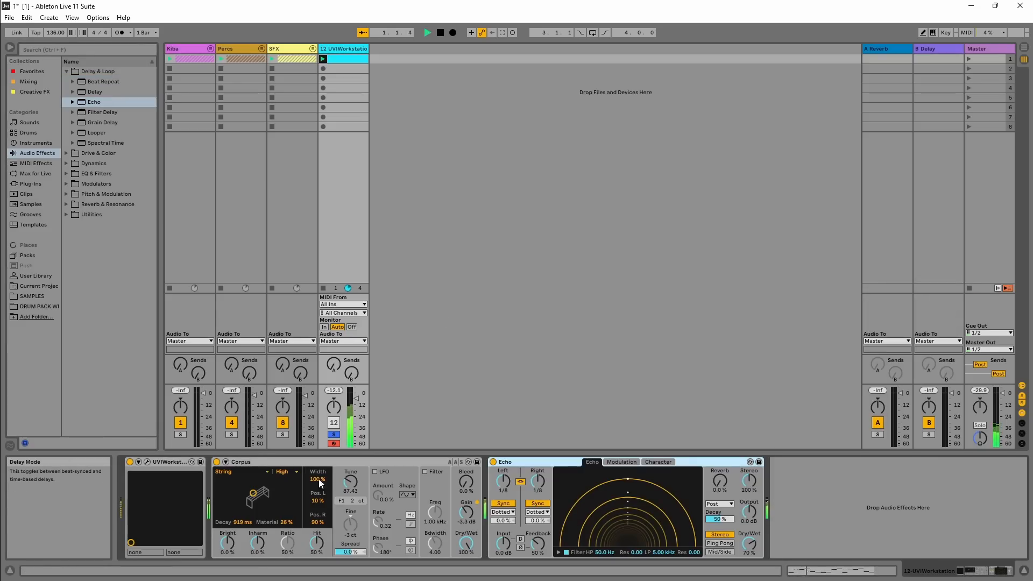
# Audition short and long decay settings with varying material on the Corpus String resonator while playing the clip.
pyautogui.moveTo(253, 493)
pyautogui.mouseDown()
pyautogui.moveTo(219, 498)
pyautogui.moveTo(279, 502)
pyautogui.moveTo(246, 482)
pyautogui.mouseUp()
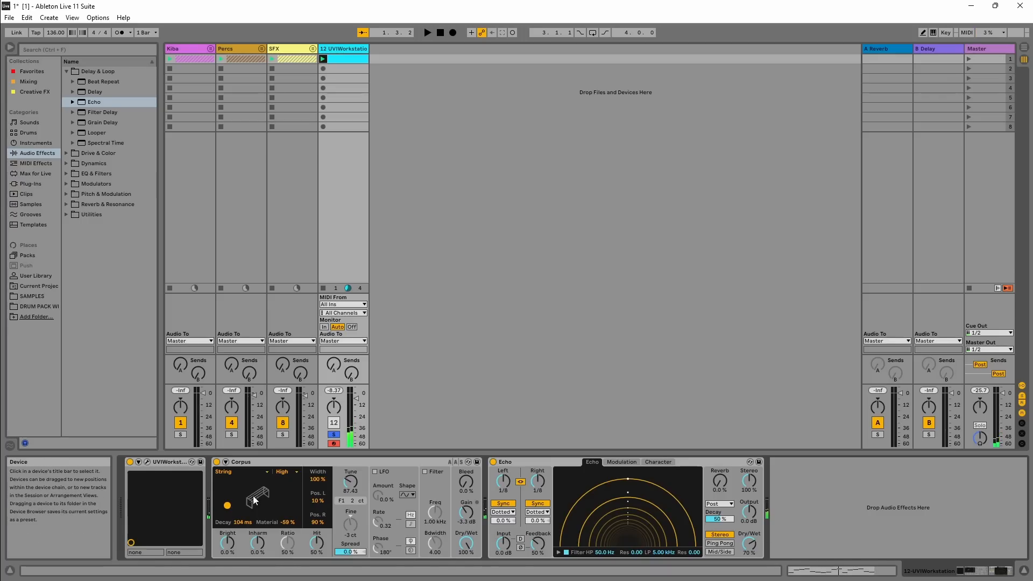
pyautogui.press('space')
pyautogui.moveTo(258, 496); pyautogui.dragTo(296, 508)
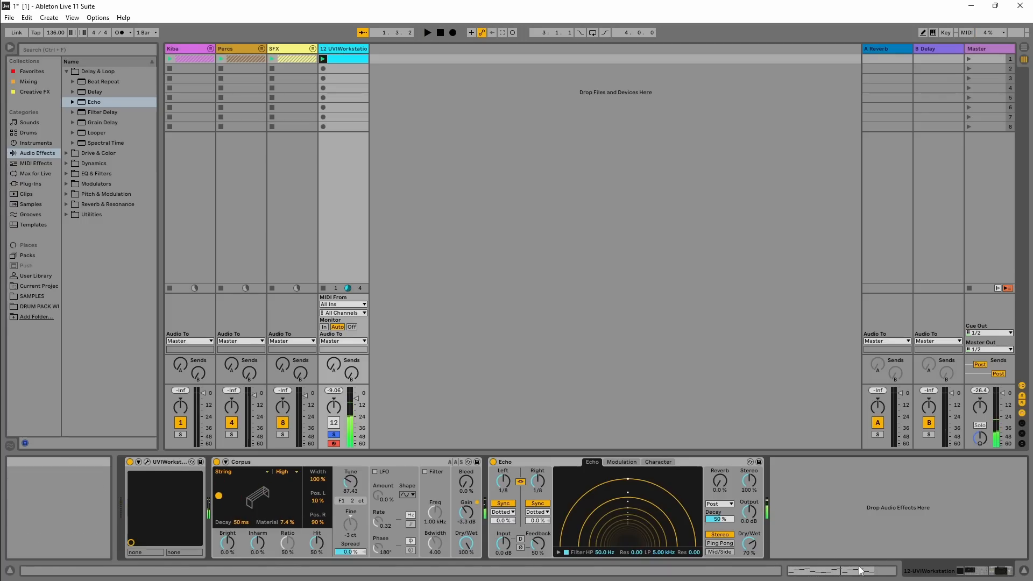
pyautogui.press('space')
pyautogui.moveTo(234, 498); pyautogui.dragTo(294, 509)
pyautogui.press('space')
pyautogui.press('space')
pyautogui.press('space')
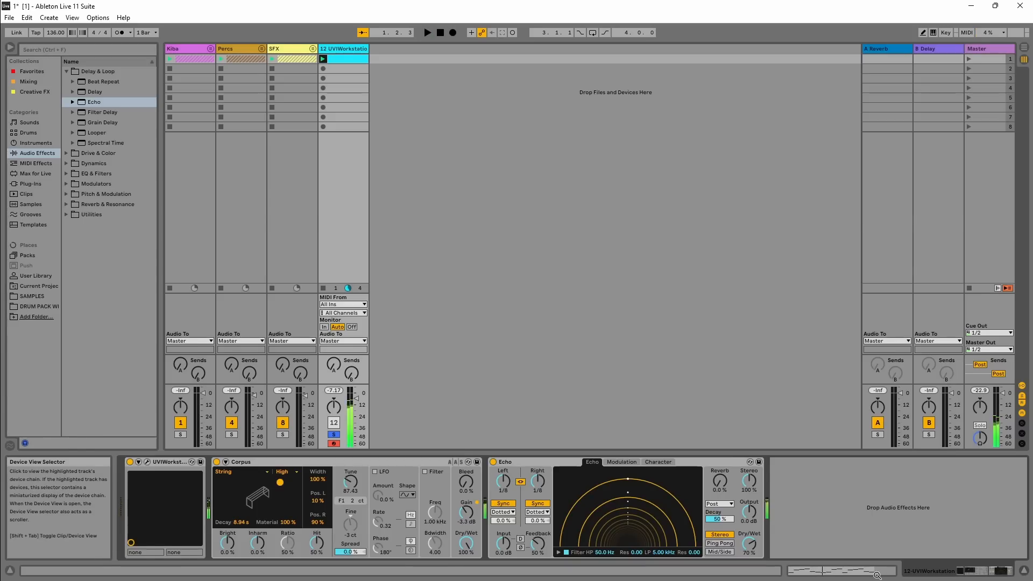
# Draw rising and falling automation envelopes for Corpus Decay and Material across the one-bar djembe clip.
pyautogui.click(878, 572)
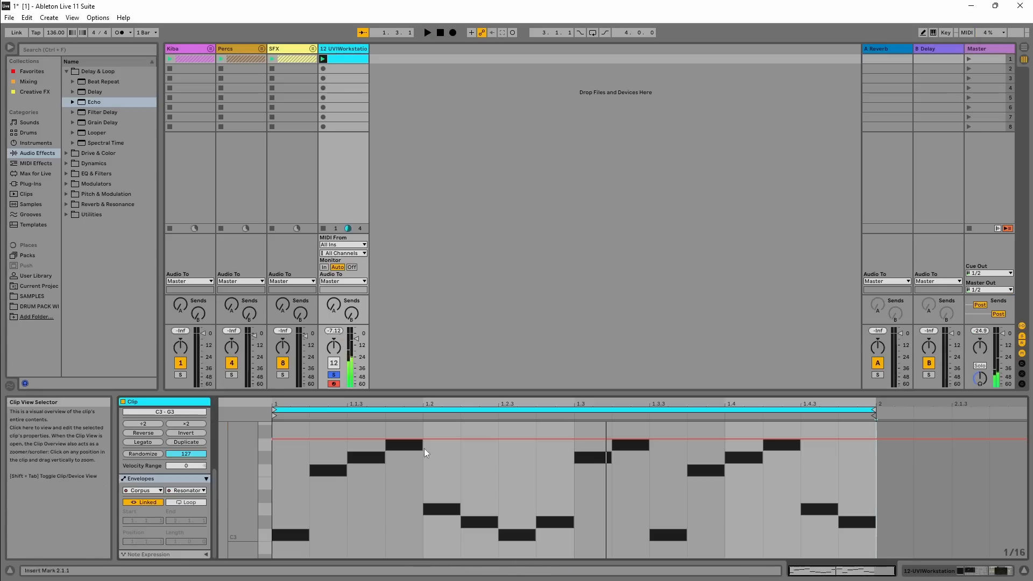
pyautogui.click(186, 491)
pyautogui.click(186, 211)
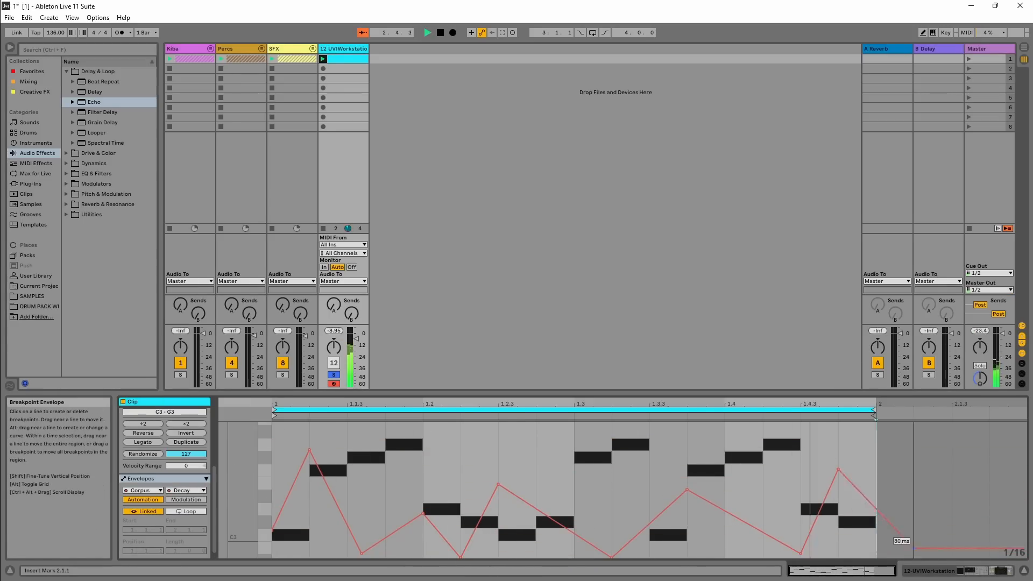
pyautogui.click(185, 490)
pyautogui.click(186, 472)
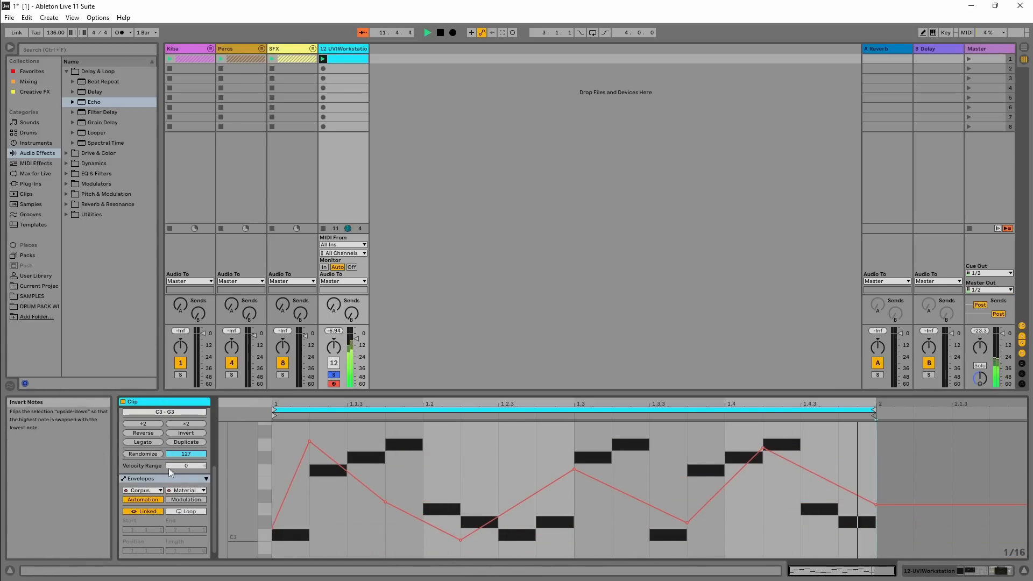
# Draw a Corpus Brightness automation envelope in the clip with a peak at 1.2.2, a dip at 1.3.3 and a peak at 1.4.4.
pyautogui.click(877, 572)
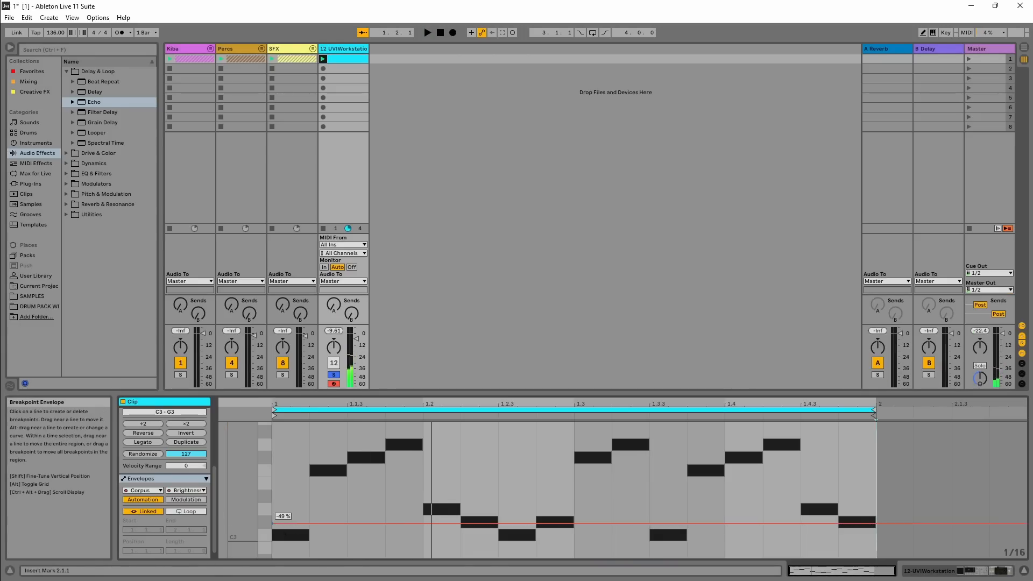
pyautogui.doubleClick(461, 462)
pyautogui.doubleClick(649, 527)
pyautogui.doubleClick(838, 493)
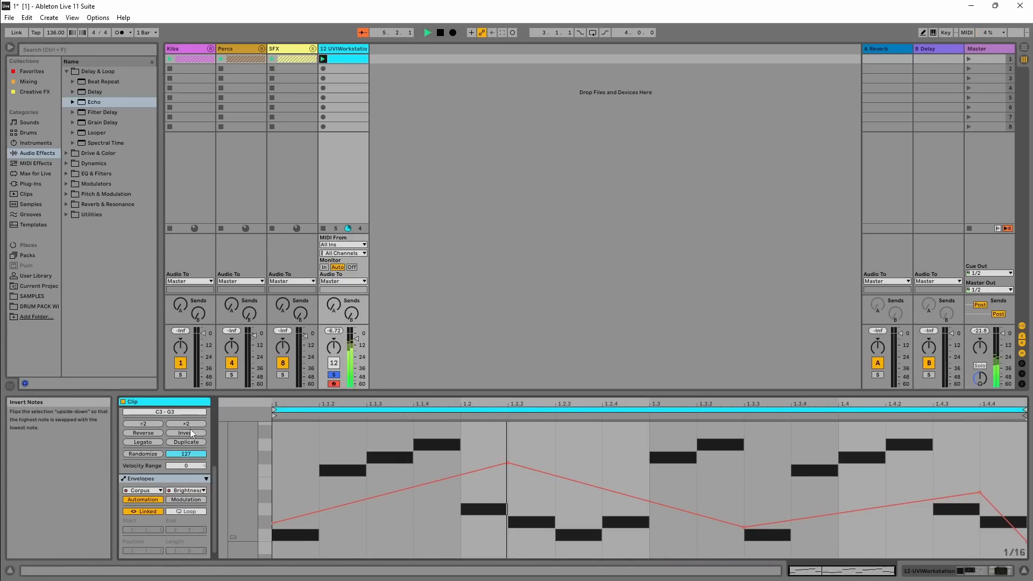
# Set the djembe clip's loop length to 4.0.0.
pyautogui.scroll(5, 191, 425)
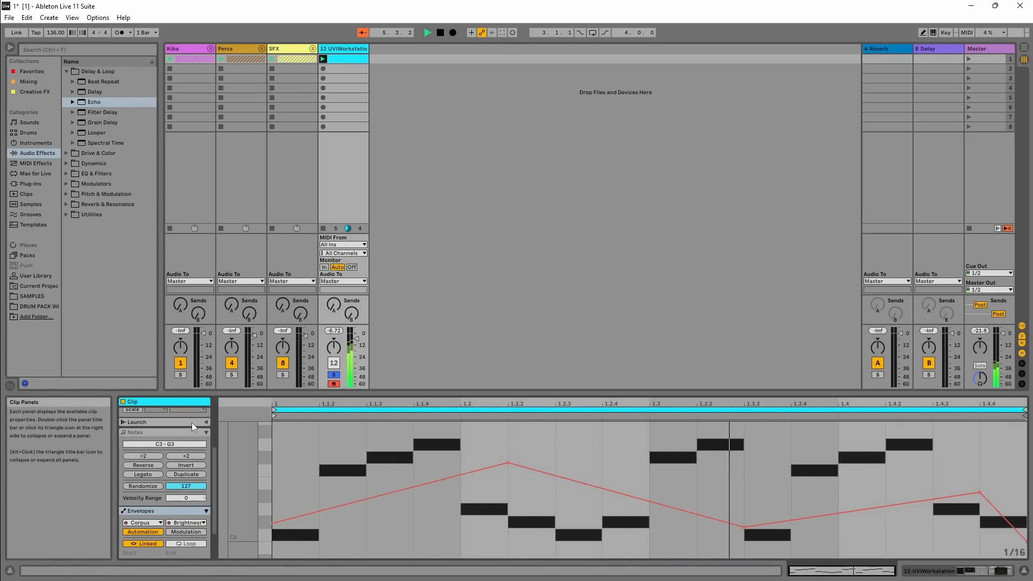
pyautogui.scroll(2, 194, 424)
pyautogui.scroll(2, 203, 439)
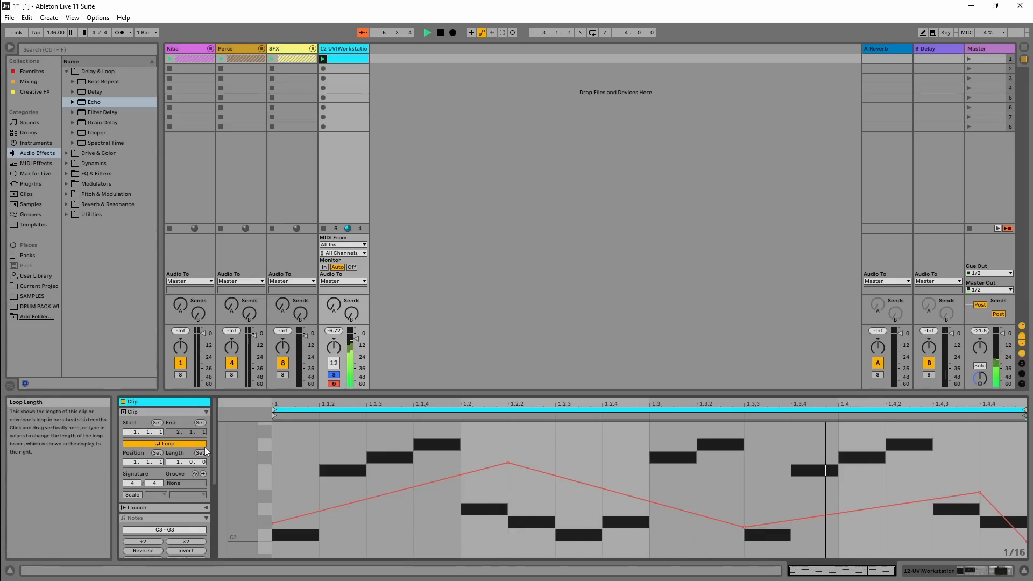
pyautogui.moveTo(173, 463); pyautogui.dragTo(174, 439)
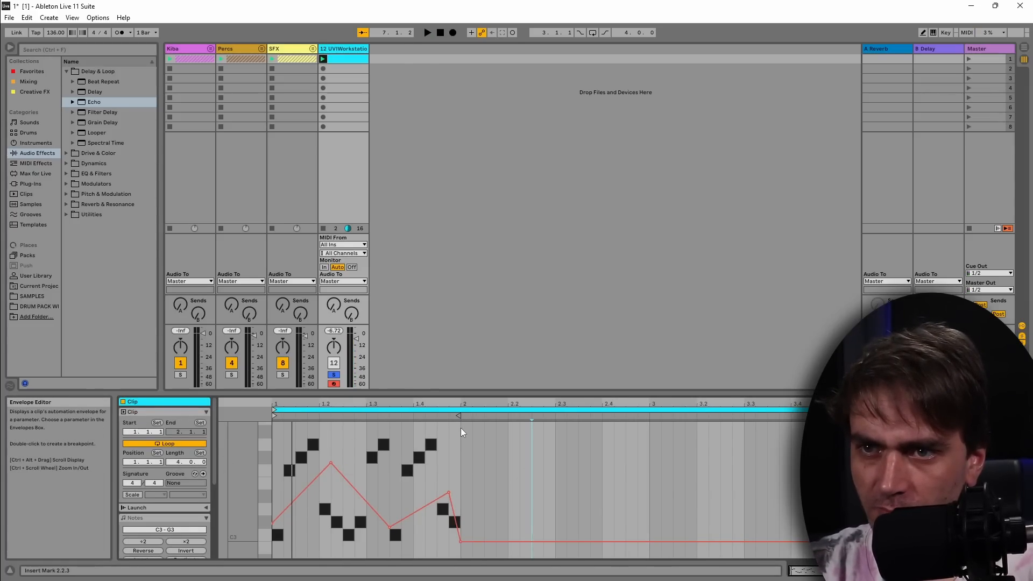
# Show the djembe clip's notes instead of its envelope and enlarge the note editor.
pyautogui.moveTo(461, 428); pyautogui.dragTo(356, 535)
pyautogui.click(504, 474)
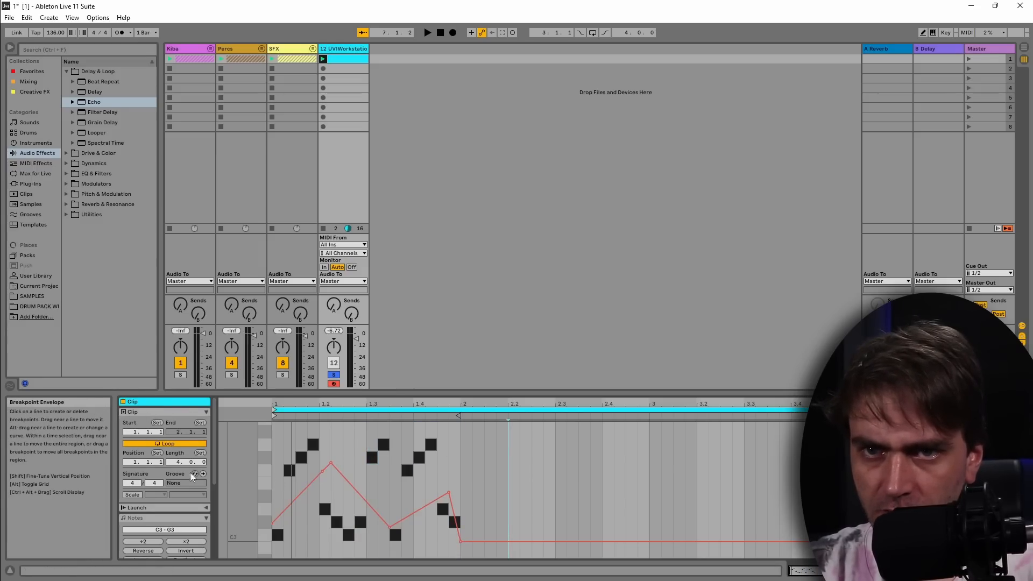
pyautogui.click(161, 519)
pyautogui.moveTo(508, 390); pyautogui.dragTo(508, 296)
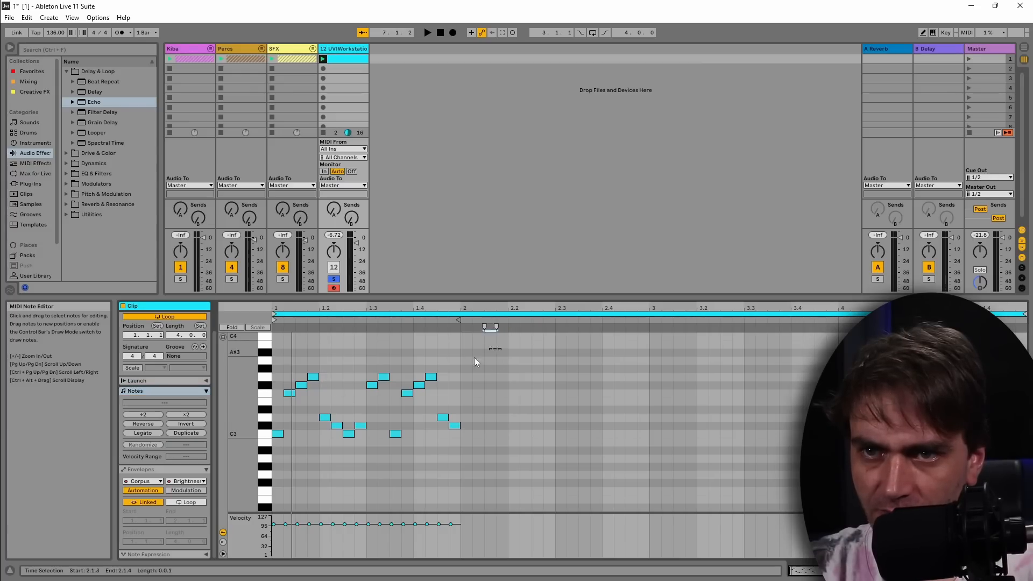
# Shift all the djembe notes after the first five so that the moved group starts at 2.1.1.
pyautogui.moveTo(502, 348); pyautogui.dragTo(331, 466)
pyautogui.press('Right')
pyautogui.press('Right')
pyautogui.press('Right')
pyautogui.press('Right')
pyautogui.press('Right')
pyautogui.press('Right')
pyautogui.press('Right')
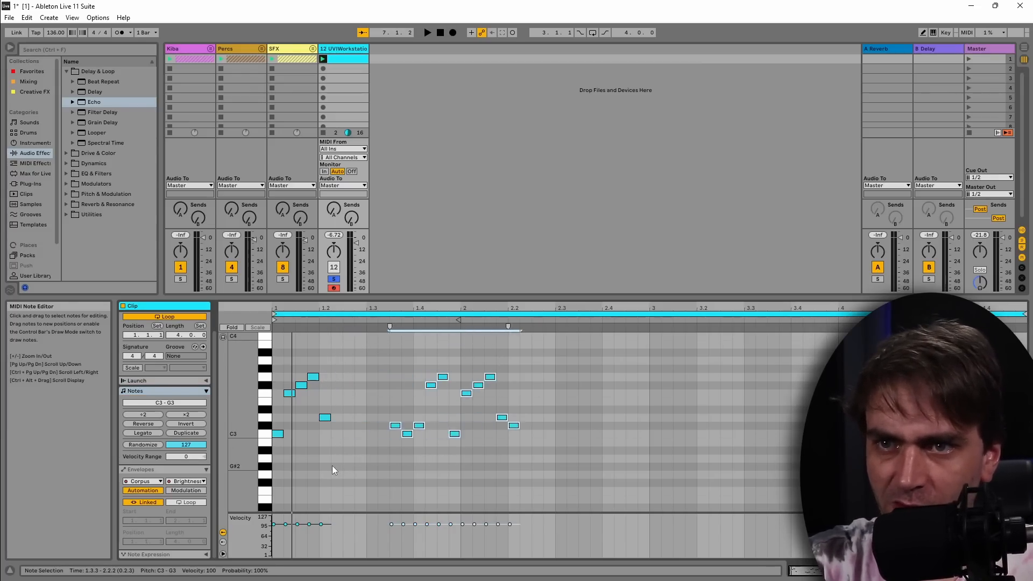
pyautogui.press('space')
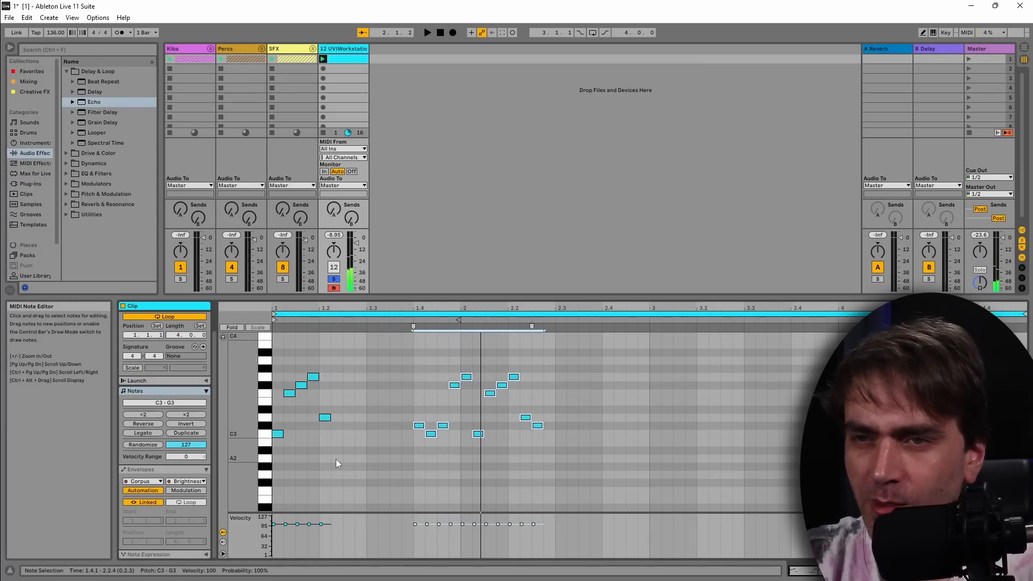
pyautogui.press('Right')
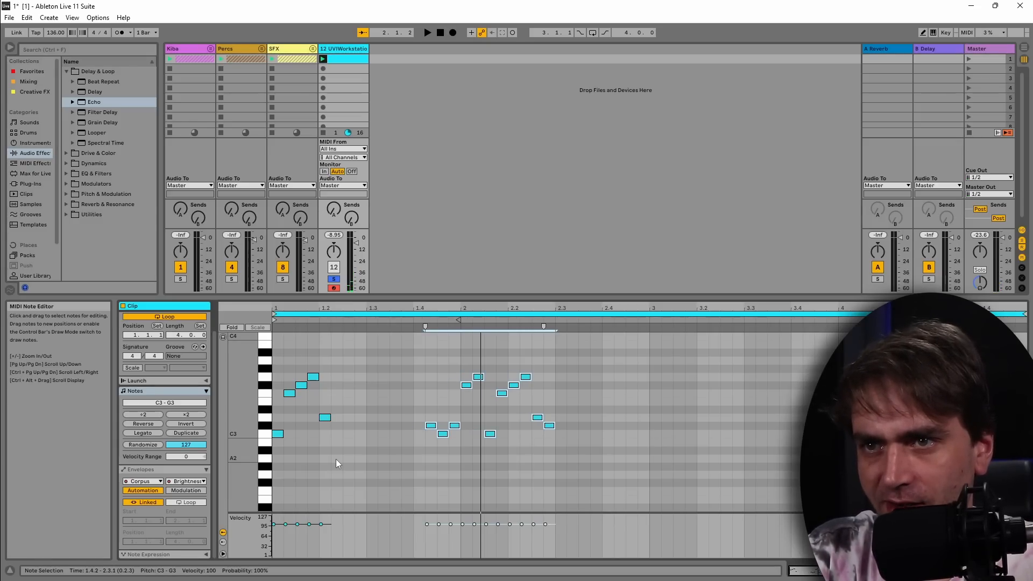
pyautogui.press('Right')
pyautogui.press('Right')
pyautogui.press('Right')
pyautogui.press('space')
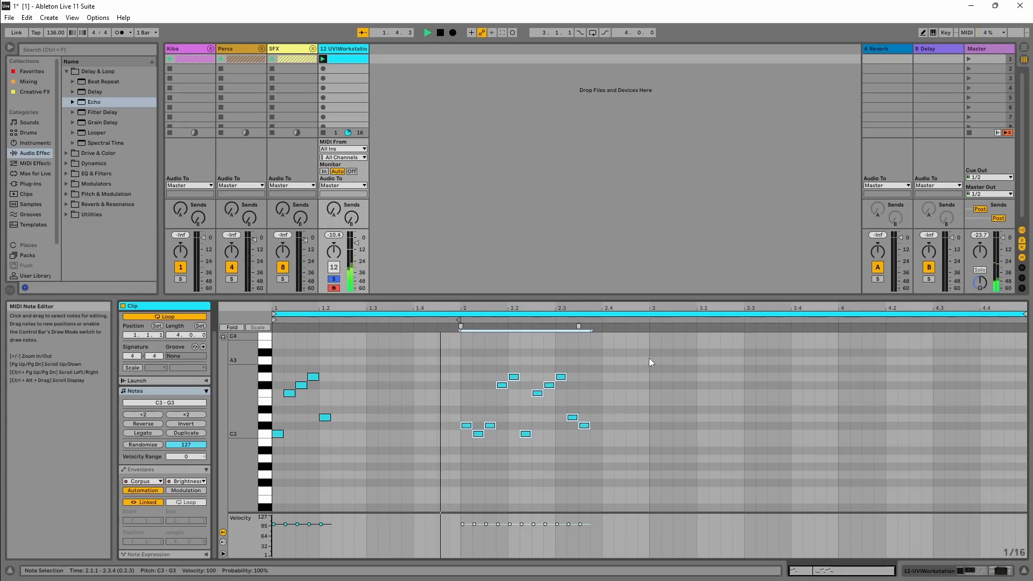
# Shift the last four djembe notes so that they start at 2.4.1 and finish bar 2.
pyautogui.moveTo(661, 351); pyautogui.dragTo(545, 460)
pyautogui.press('space')
pyautogui.press('Right')
pyautogui.press('Right')
pyautogui.press('Right')
pyautogui.press('Right')
pyautogui.press('Right')
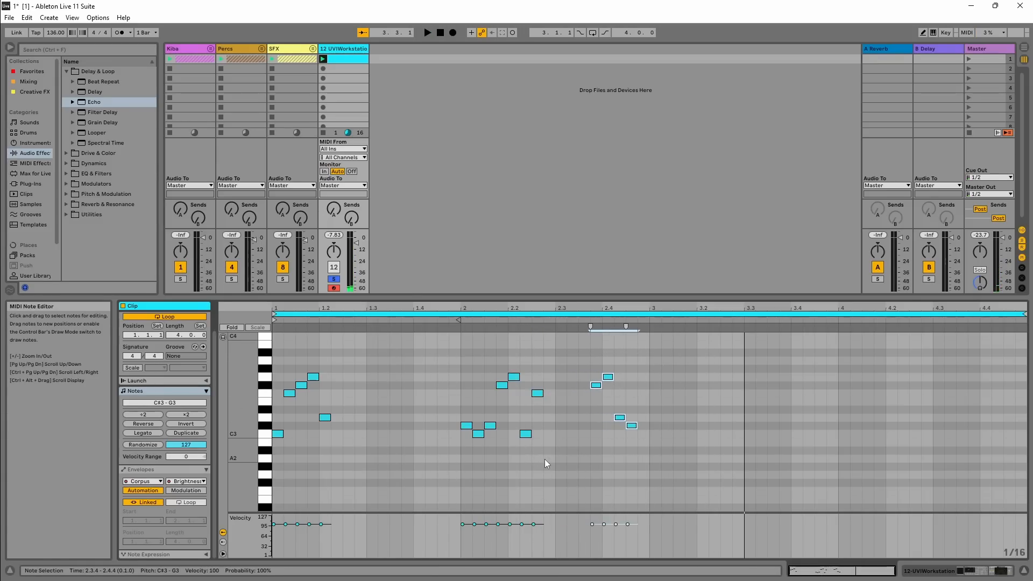
pyautogui.press('space')
# Duplicate the two-bar djembe pattern into bars 3 and 4.
pyautogui.click(644, 346)
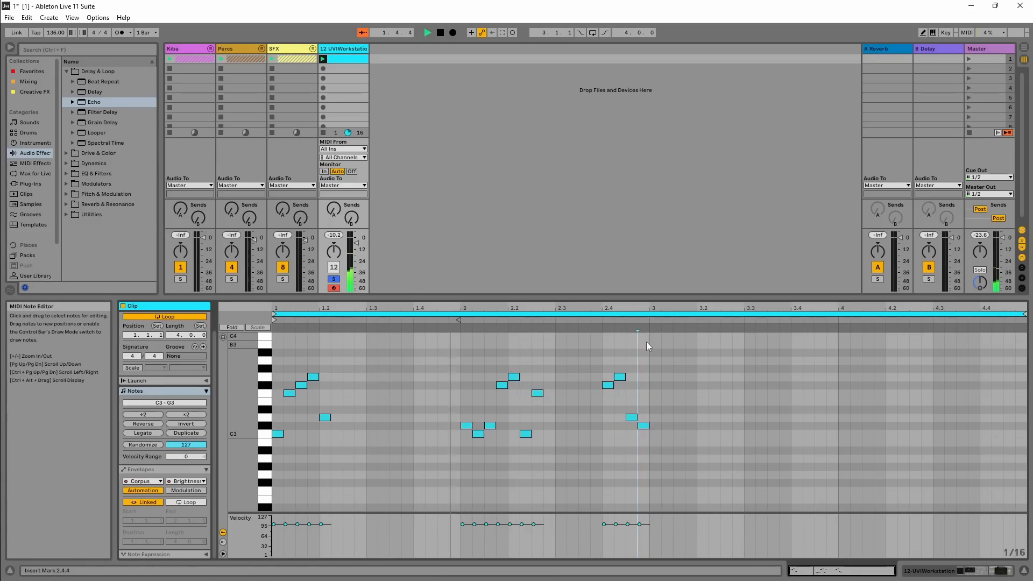
pyautogui.moveTo(647, 341); pyautogui.dragTo(284, 499)
pyautogui.hotkey('ctrl', 'd')
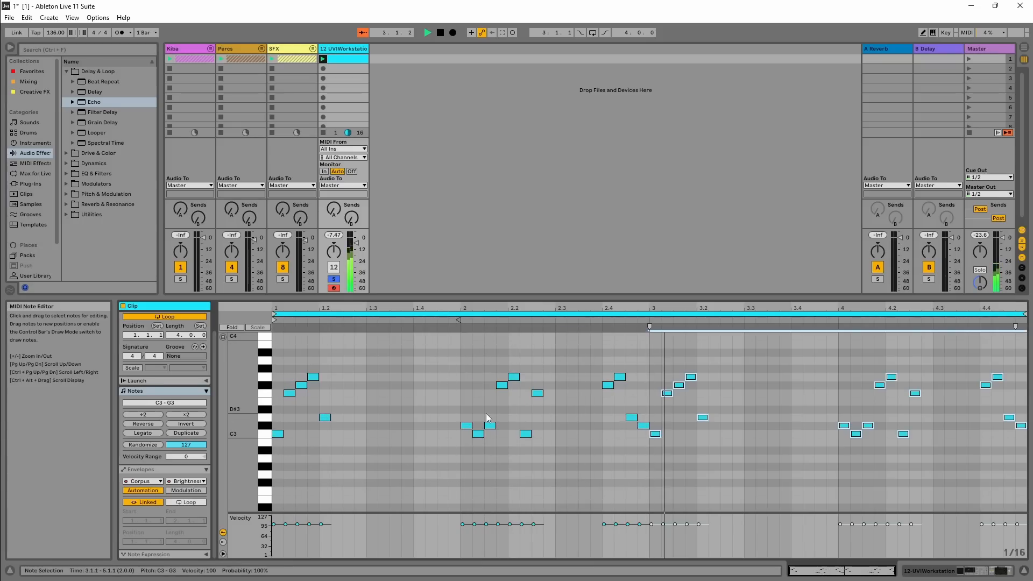
# Repeat the first bar's Corpus Brightness envelope across bars 2 to 4 and show the Corpus Tune envelope.
pyautogui.click(151, 471)
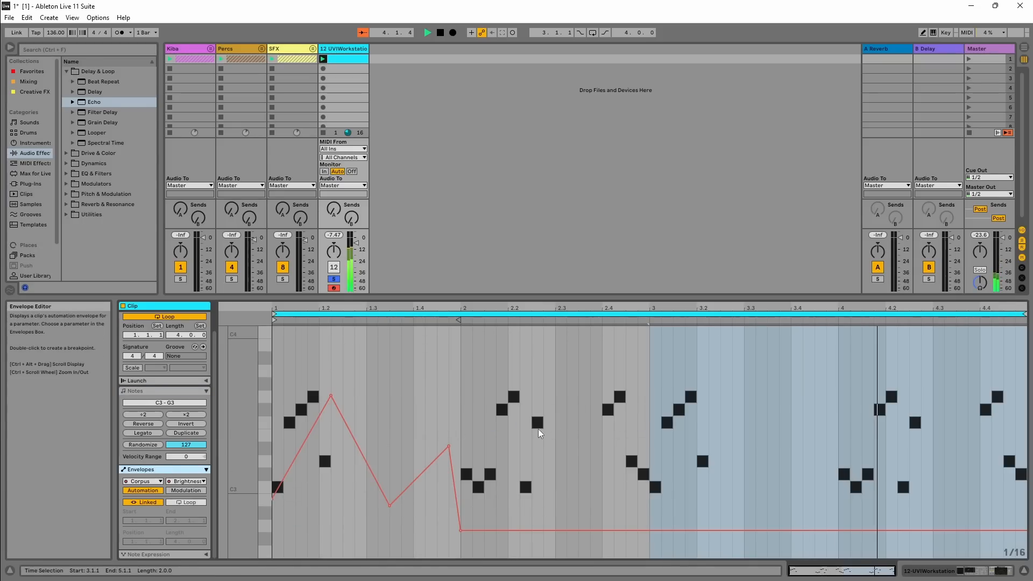
pyautogui.click(509, 448)
pyautogui.click(463, 352)
pyautogui.moveTo(463, 356); pyautogui.dragTo(274, 522)
pyautogui.hotkey('ctrl', 'd')
pyautogui.hotkey('ctrl', 'd')
pyautogui.hotkey('ctrl', 'd')
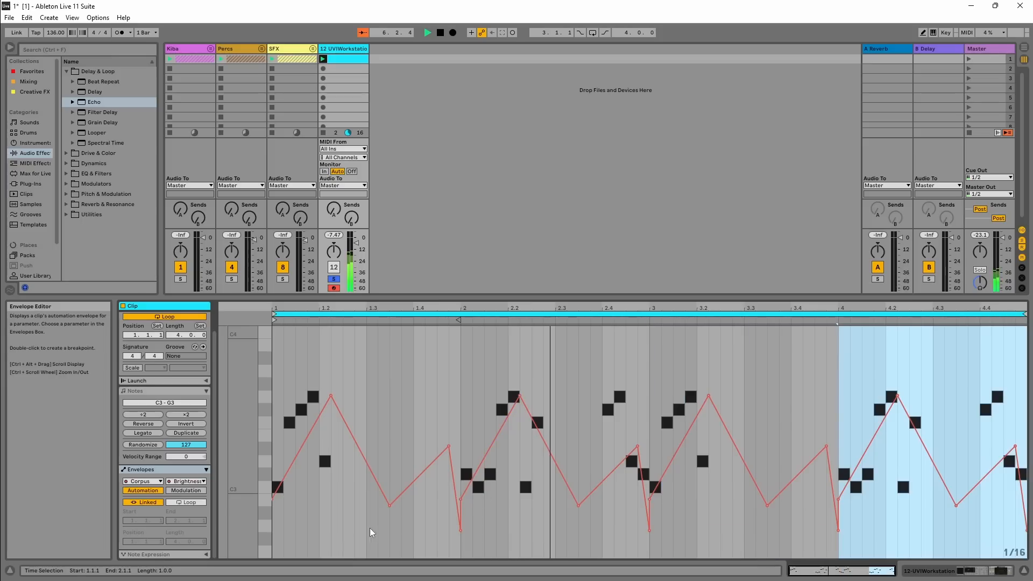
pyautogui.click(188, 481)
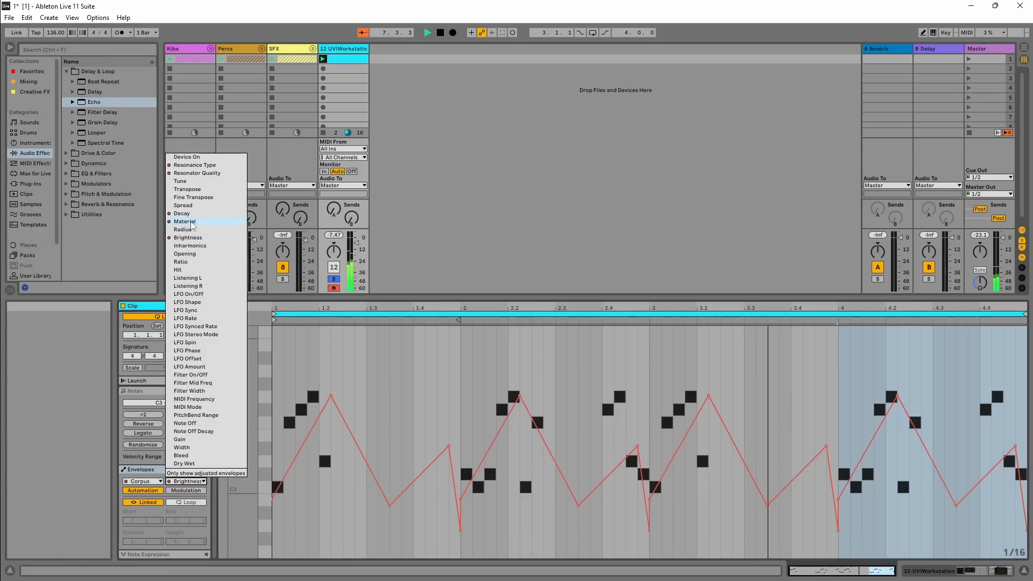
pyautogui.click(183, 180)
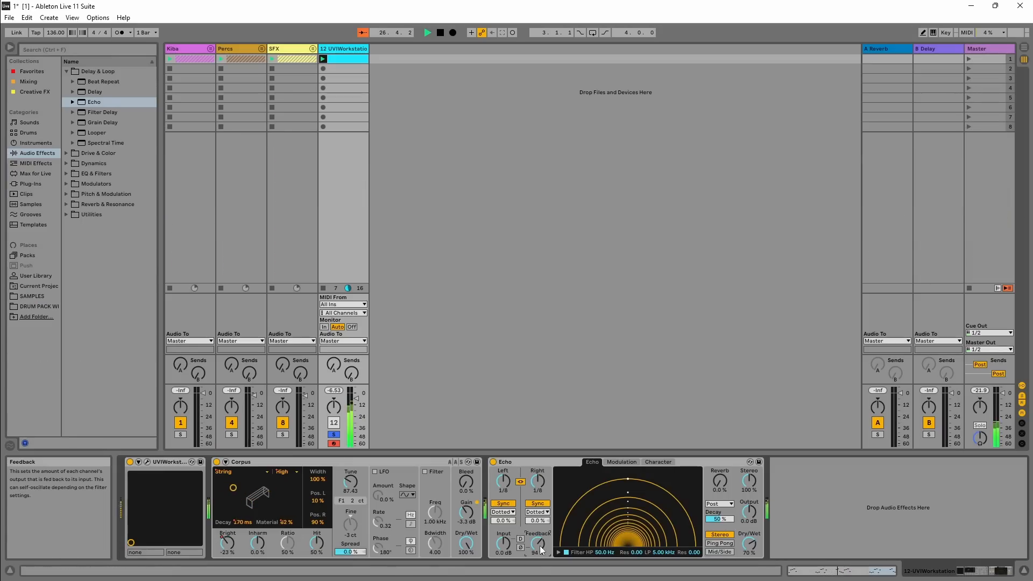
# Set Echo's Feedback to 82 %, Filter HP to 85.9 Hz and Dry/Wet to 64 %, and enable Ping Pong.
pyautogui.moveTo(540, 542); pyautogui.dragTo(597, 548)
pyautogui.moveTo(752, 543); pyautogui.dragTo(752, 547)
pyautogui.click(720, 543)
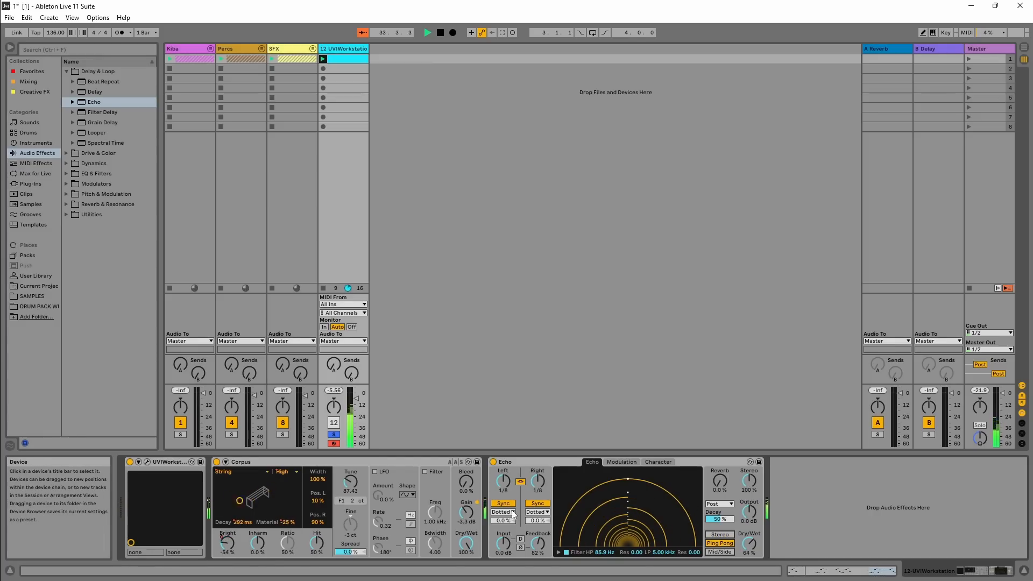
pyautogui.press('space')
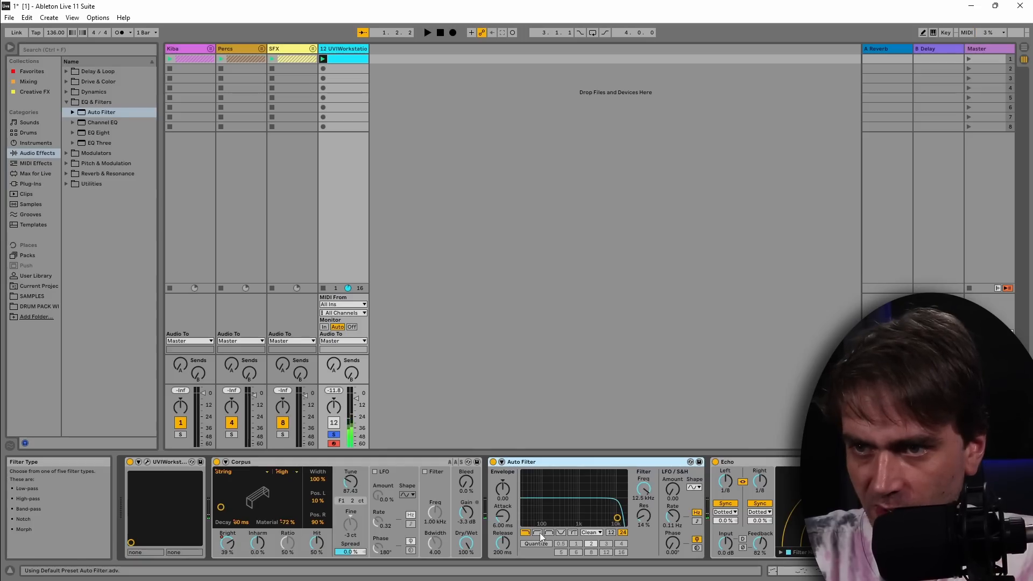
# Try the Auto Filter before Echo as a high-pass and adjust its frequency while listening to playback.
pyautogui.click(538, 533)
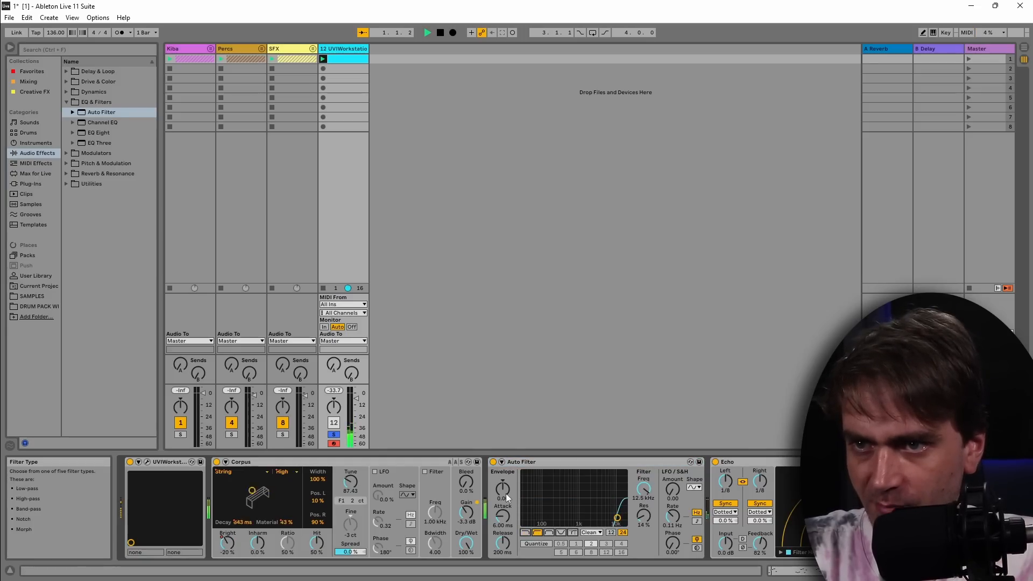
pyautogui.moveTo(644, 489)
pyautogui.mouseDown()
pyautogui.moveTo(644, 533)
pyautogui.moveTo(643, 462)
pyautogui.moveTo(644, 519)
pyautogui.moveTo(645, 471)
pyautogui.mouseUp()
pyautogui.press('space')
pyautogui.press('space')
pyautogui.press('space')
pyautogui.press('space')
pyautogui.press('space')
pyautogui.press('space')
# Switch the Auto Filter to band-pass with the 12 dB slope and raise its resonance.
pyautogui.click(550, 531)
pyautogui.press('space')
pyautogui.click(611, 533)
pyautogui.press('space')
pyautogui.moveTo(646, 514); pyautogui.dragTo(644, 483)
# Show the clip's Auto Filter Frequency envelope and add a breakpoint at the clip start.
pyautogui.click(819, 571)
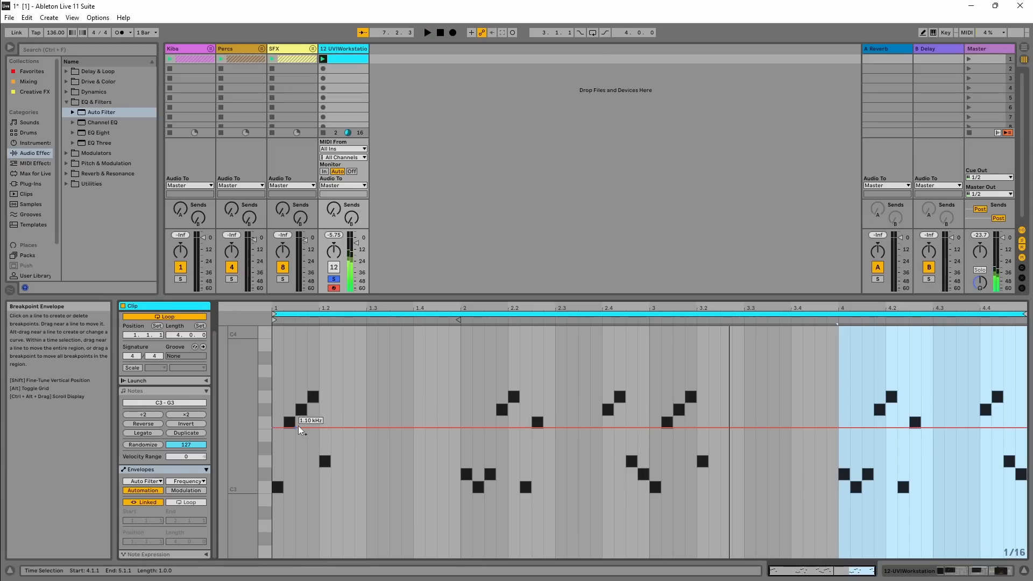
pyautogui.click(275, 427)
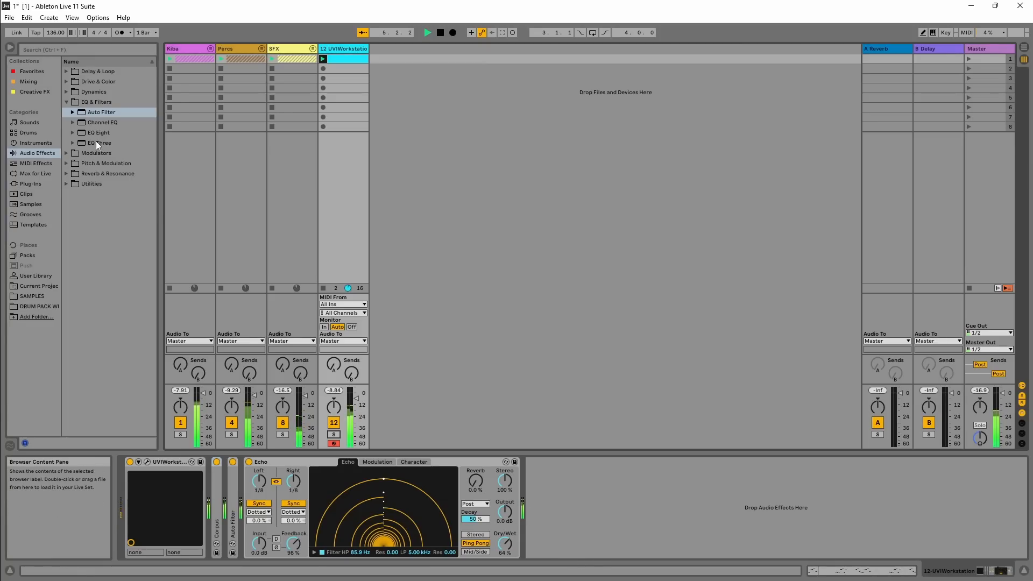
# Add EQ Eight after Echo with band 1 as a raised low cut and band 2 at 240 Hz and -2.36 dB.
pyautogui.moveTo(99, 132); pyautogui.dragTo(540, 537)
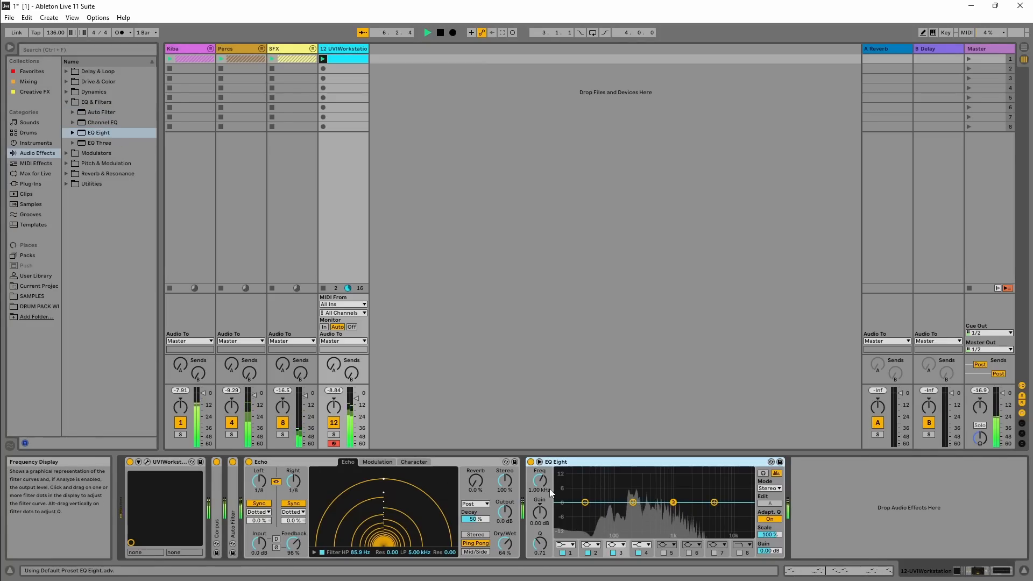
pyautogui.click(573, 545)
pyautogui.click(561, 489)
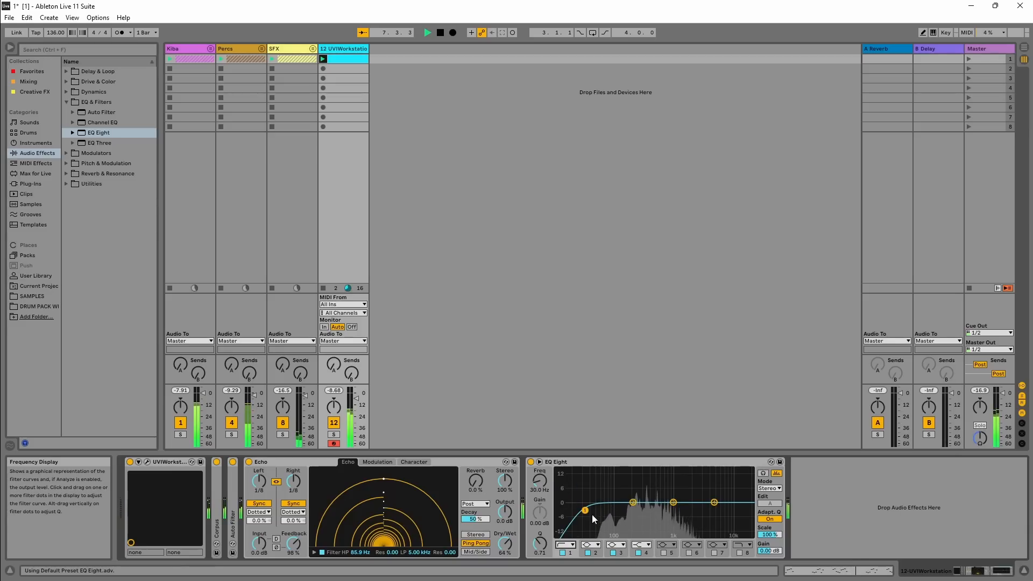
pyautogui.moveTo(592, 515); pyautogui.dragTo(637, 507)
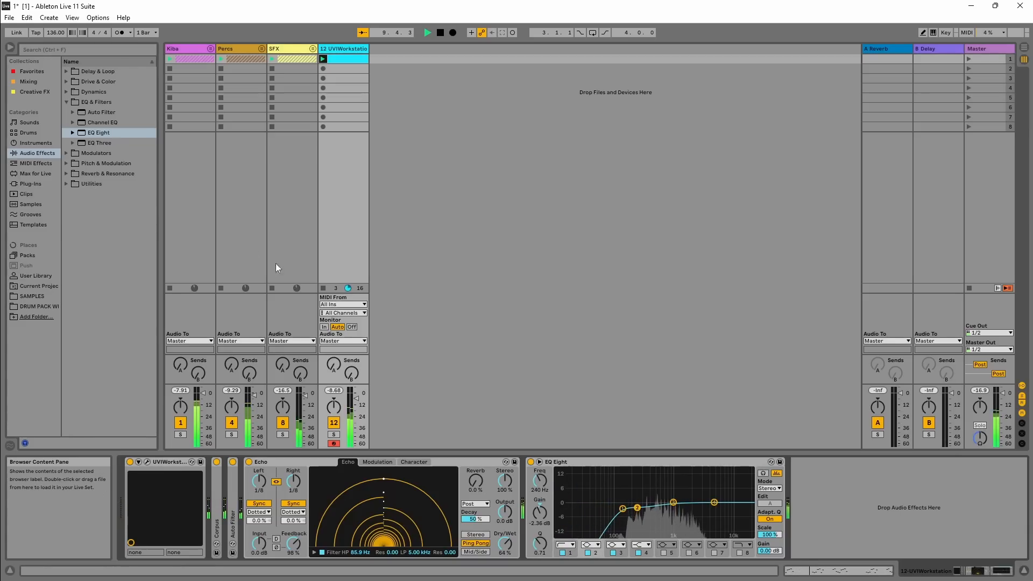
# Add a Utility device after EQ Eight on the UVIWorkstation track.
pyautogui.click(66, 183)
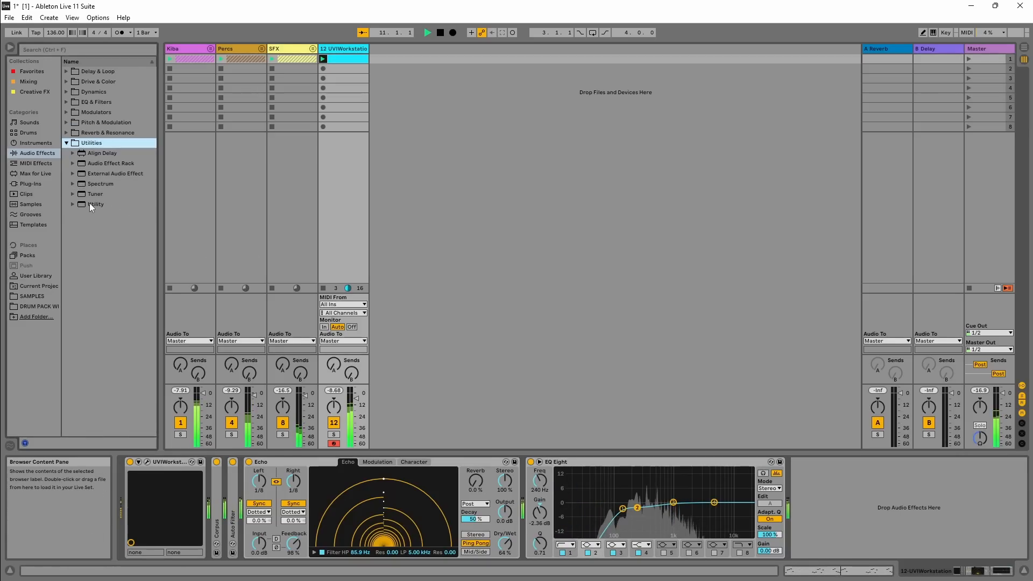
pyautogui.moveTo(89, 204); pyautogui.dragTo(827, 507)
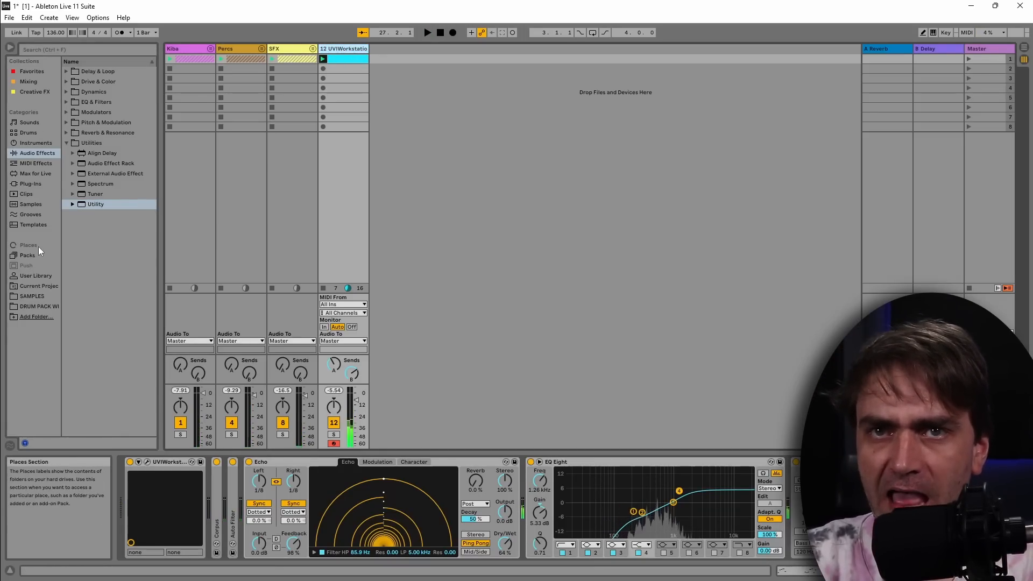
# Add the Drift instrument on a new MIDI track beside the UVIWorkstation track.
pyautogui.click(34, 183)
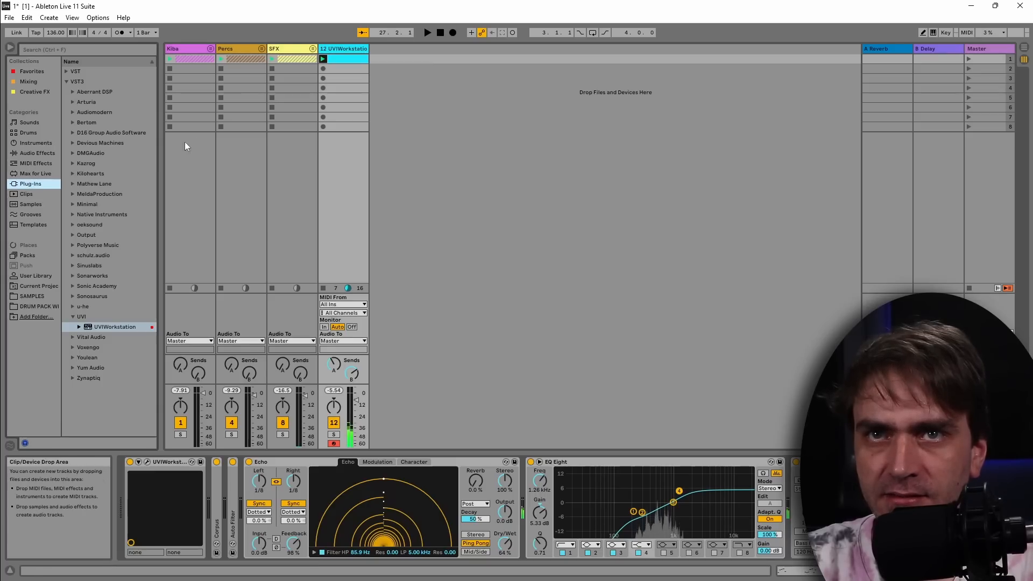
pyautogui.click(32, 144)
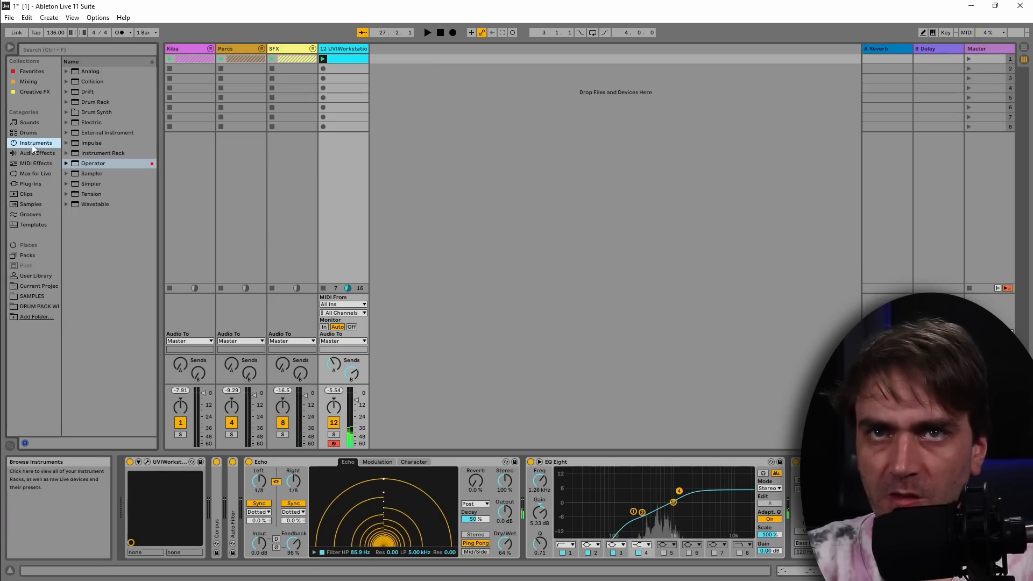
pyautogui.moveTo(81, 91); pyautogui.dragTo(424, 67)
# Group the UVIWorkstation and Drift tracks and fold the new group.
pyautogui.click(358, 50)
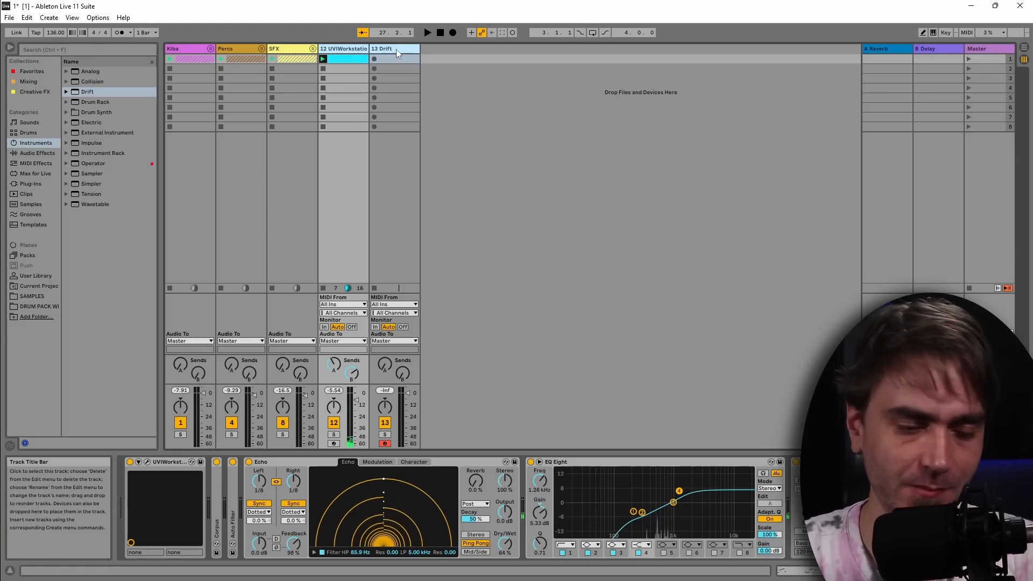
pyautogui.hotkey('ctrl', 'g')
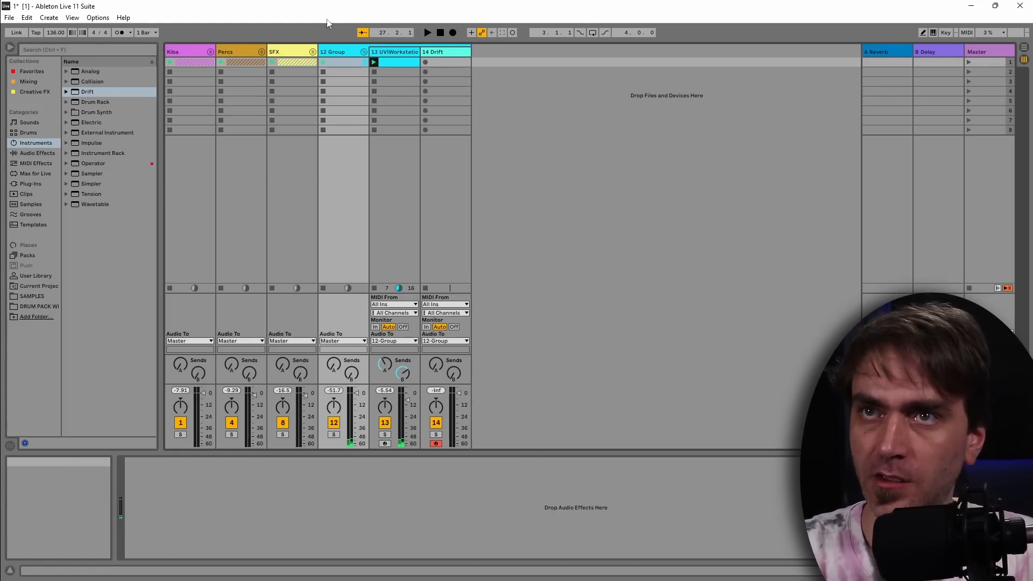
pyautogui.click(363, 52)
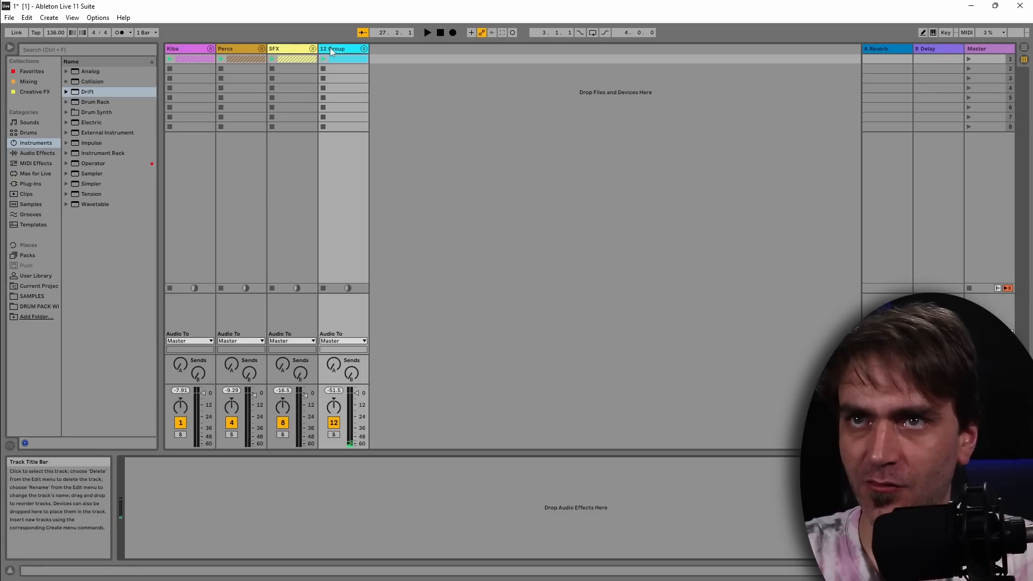
# Rename the new group track "Synths" and unfold it.
pyautogui.rightClick(332, 50)
pyautogui.click(359, 90)
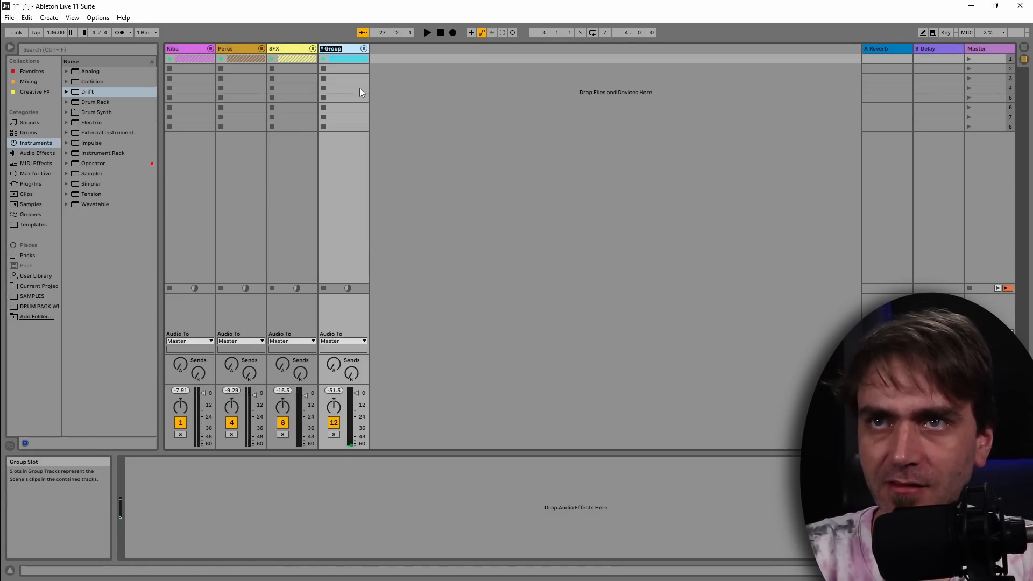
pyautogui.write('Synths')
pyautogui.press('Return')
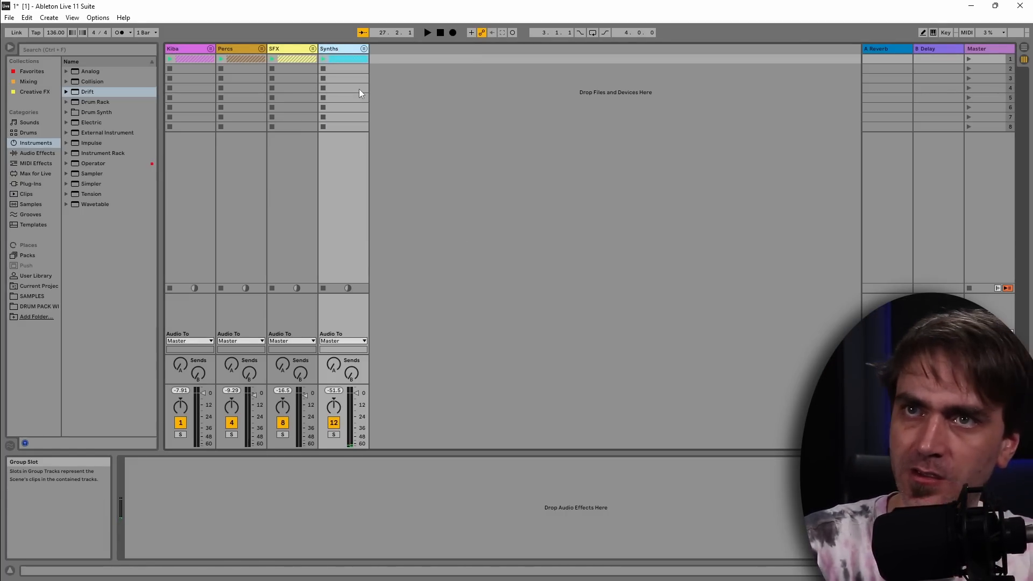
pyautogui.click(363, 49)
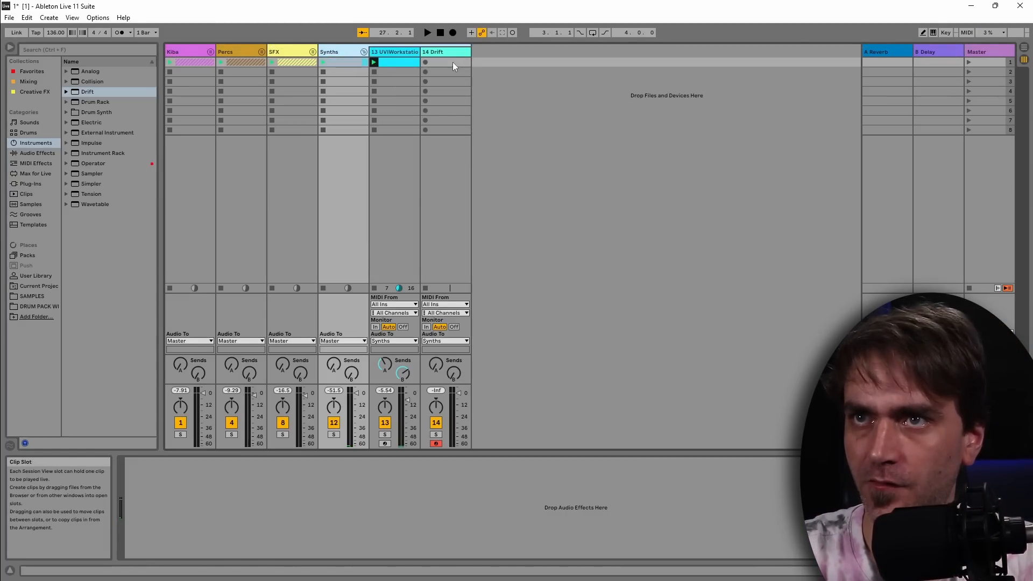
# Add the Reverb audio effect after Drift on the Drift track.
pyautogui.click(440, 79)
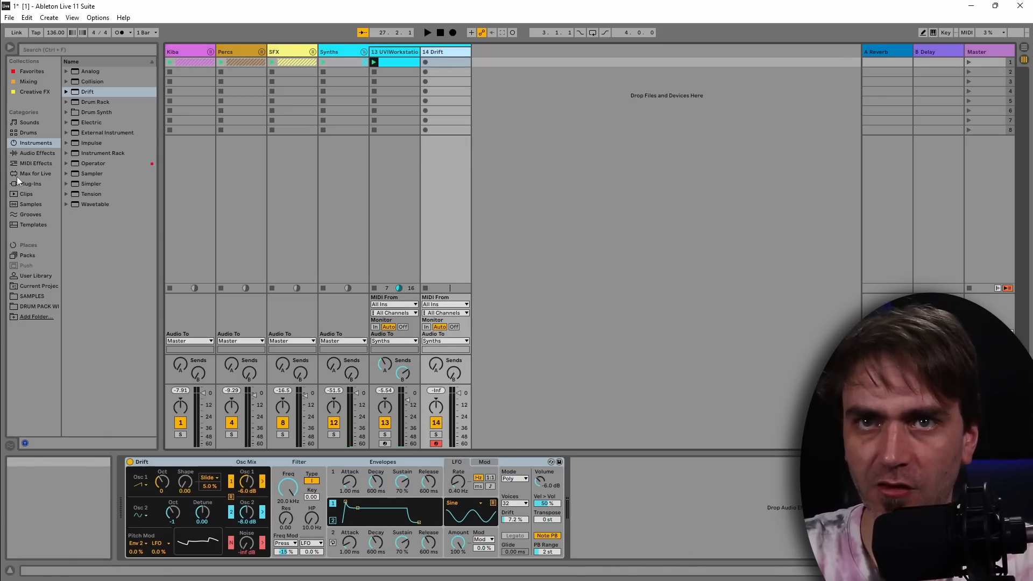
pyautogui.click(37, 153)
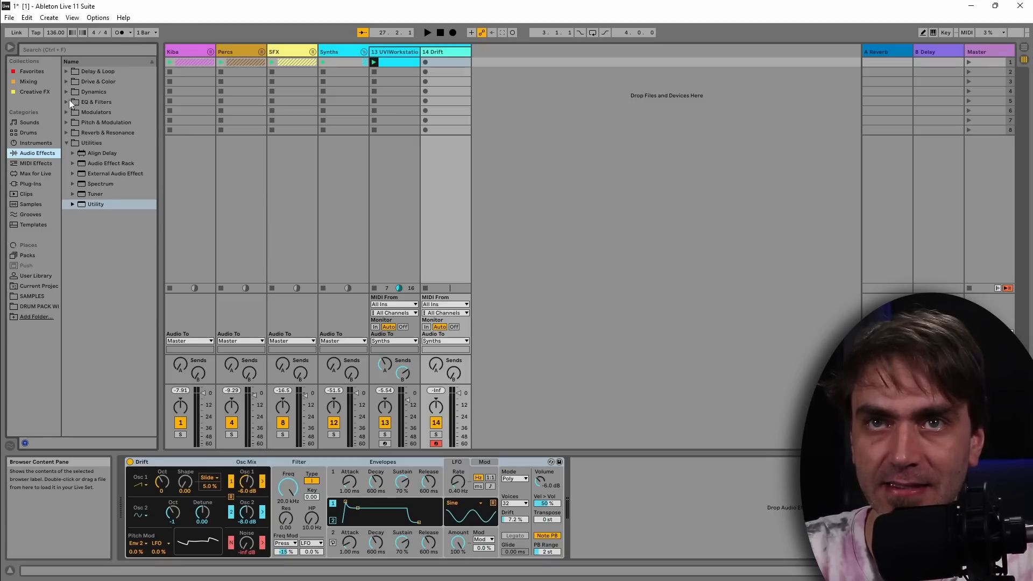
pyautogui.click(66, 133)
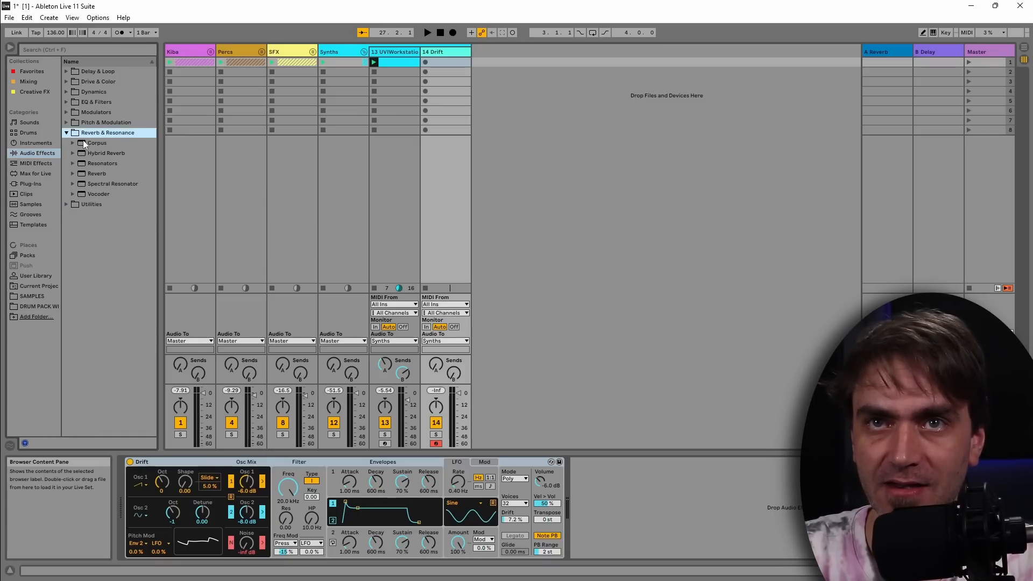
pyautogui.click(96, 174)
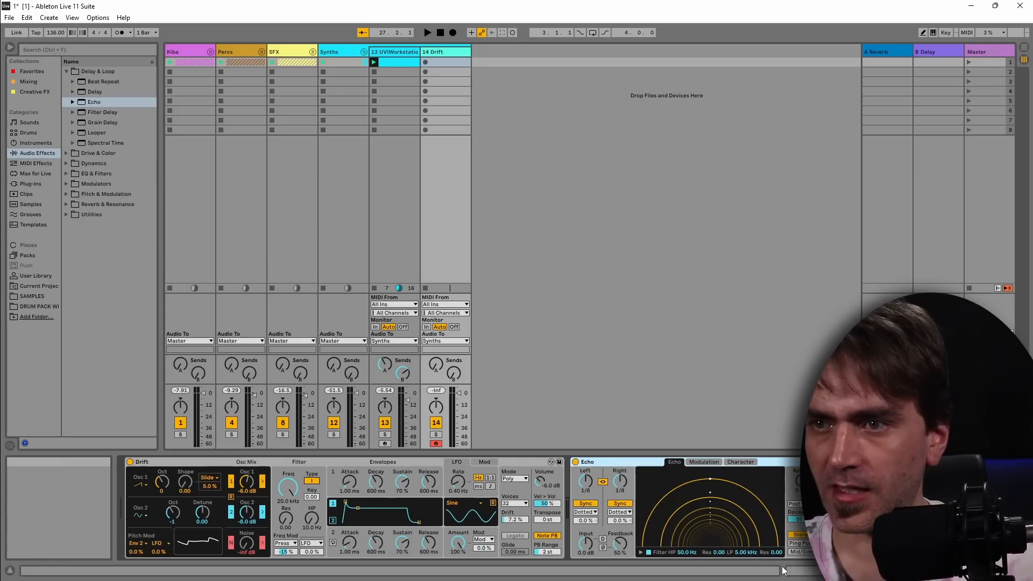
# Set the Drift track's Echo Feedback to 81 % and enable Ping Pong.
pyautogui.moveTo(620, 542); pyautogui.dragTo(620, 518)
pyautogui.click(801, 544)
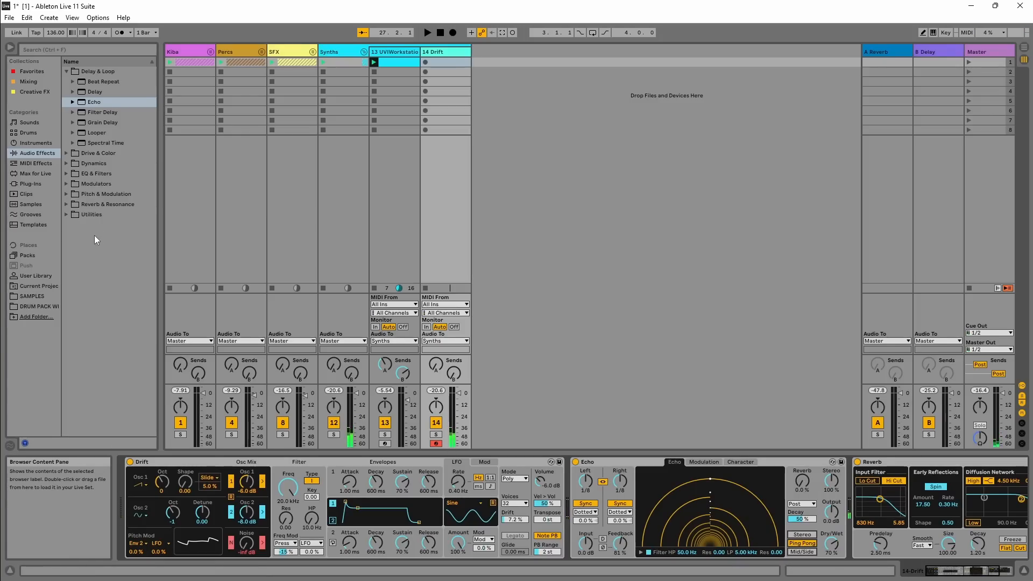
# Add the Pitch MIDI effect before Drift on the Drift track and set its Pitch to +5 st.
pyautogui.click(32, 163)
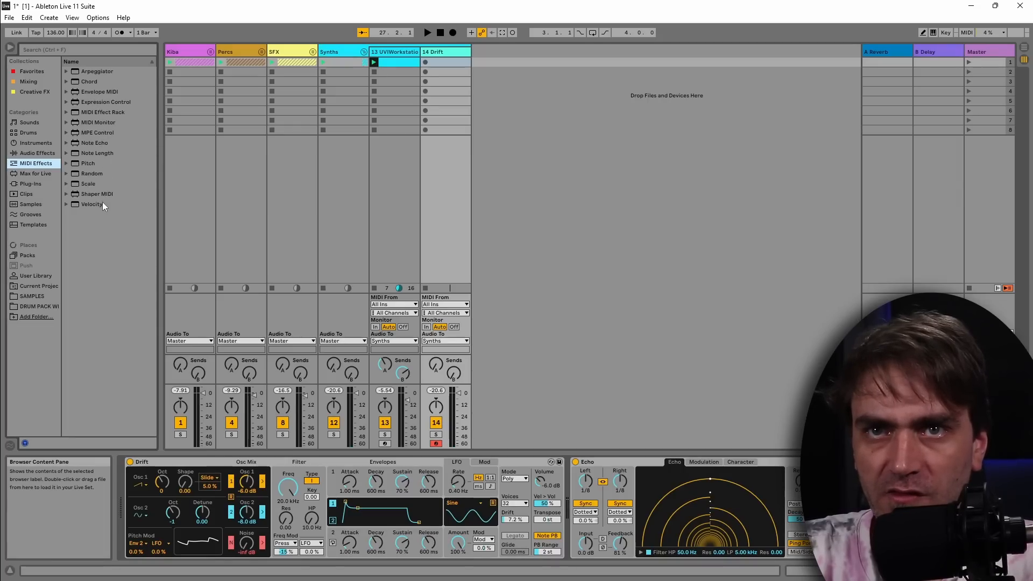
pyautogui.moveTo(92, 166); pyautogui.dragTo(141, 504)
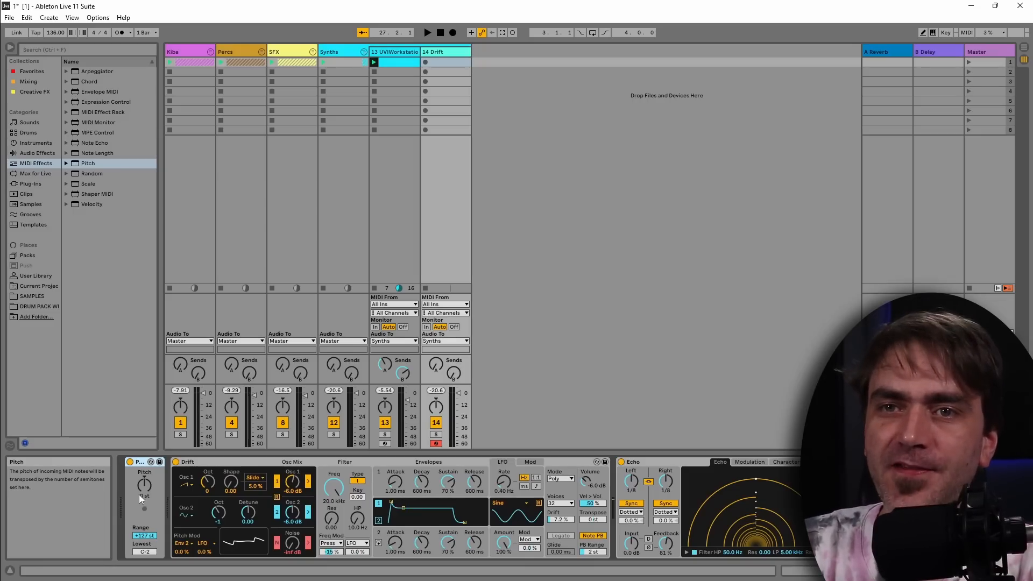
pyautogui.click(146, 487)
pyautogui.moveTo(146, 487); pyautogui.dragTo(146, 482)
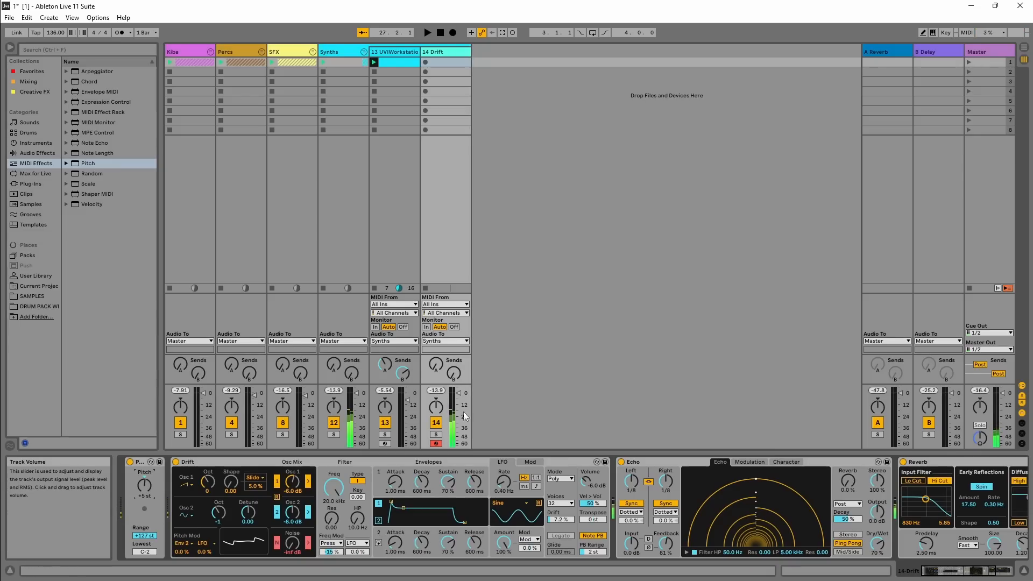
# During playback, balance the Drift track's devices: Echo Dry/Wet 37 %, Reverb Dry/Wet 35 % and Drift Volume -3.3 dB.
pyautogui.moveTo(877, 542); pyautogui.dragTo(877, 560)
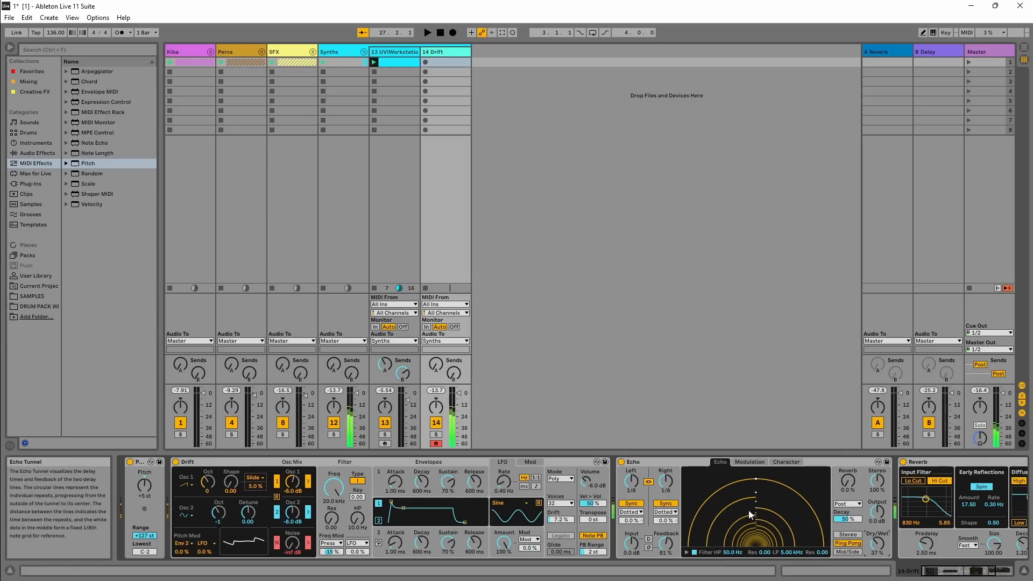
pyautogui.press('space')
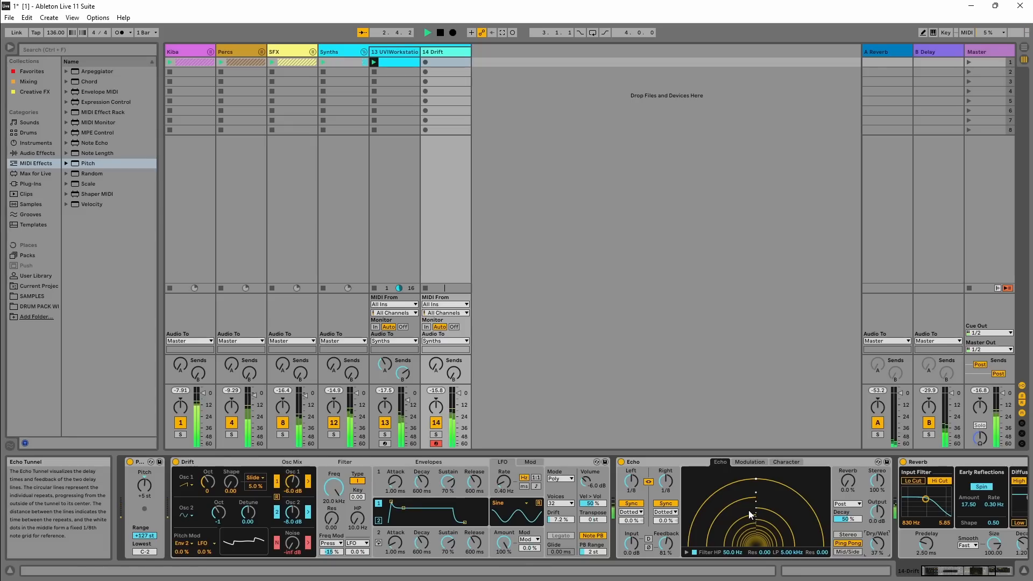
pyautogui.moveTo(940, 570); pyautogui.dragTo(962, 570)
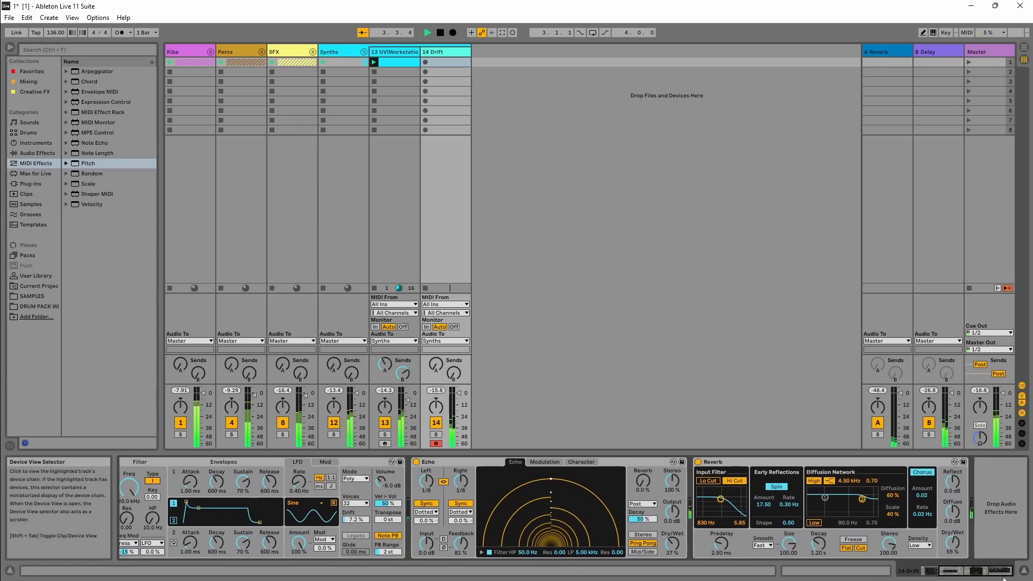
pyautogui.click(954, 546)
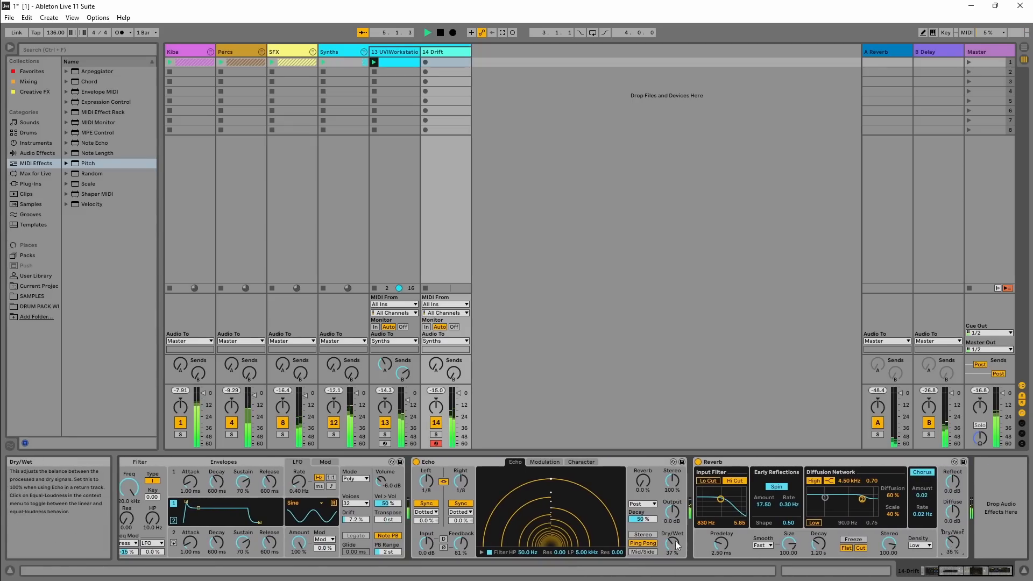
pyautogui.moveTo(381, 482); pyautogui.dragTo(381, 480)
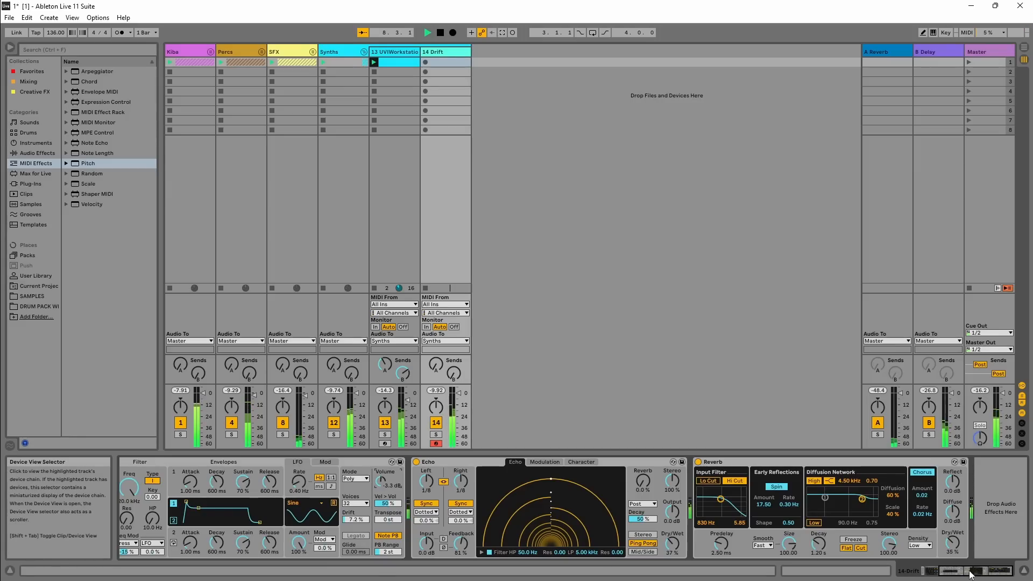
pyautogui.moveTo(972, 572); pyautogui.dragTo(879, 580)
# Solo the Drift track and set Drift's Oscillator 2 gain to -inf dB and Oscillator 1 gain to 1.1 dB.
pyautogui.click(435, 435)
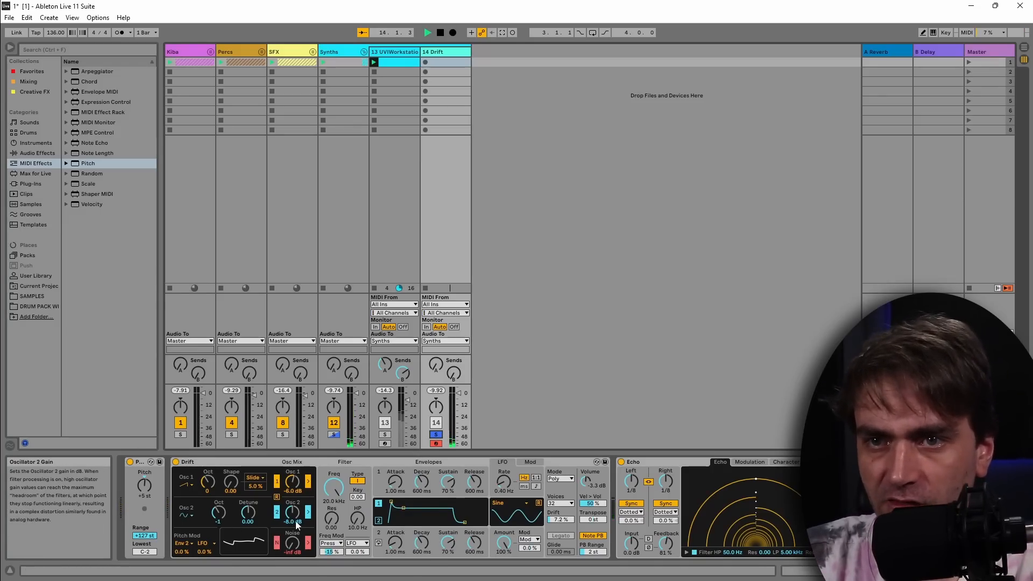
pyautogui.moveTo(295, 521); pyautogui.dragTo(296, 554)
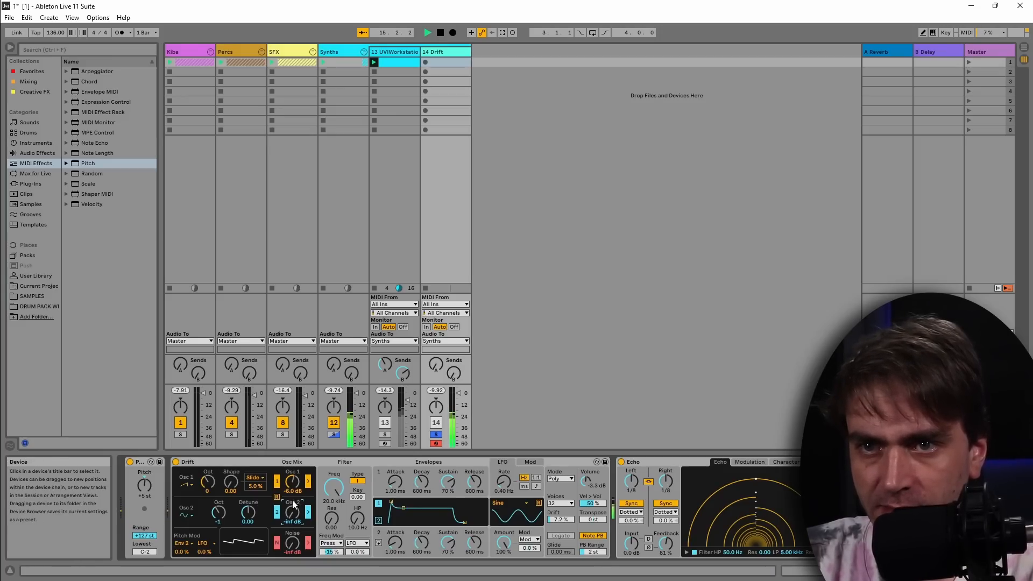
pyautogui.moveTo(292, 481); pyautogui.dragTo(293, 477)
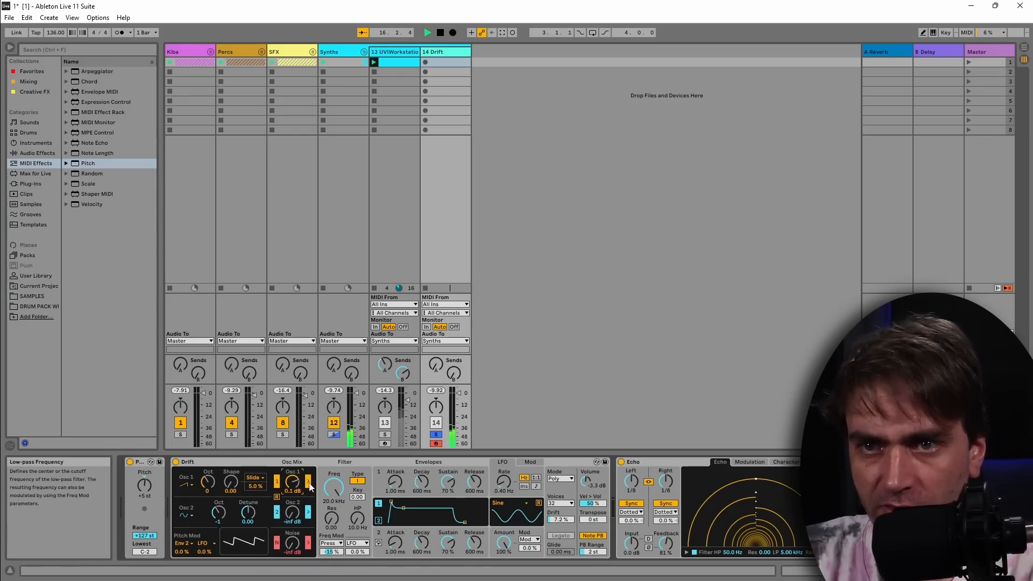
# Set Drift's Oscillator 1 Shape to 0.16 and its Octave to -2.
pyautogui.moveTo(230, 486); pyautogui.dragTo(230, 482)
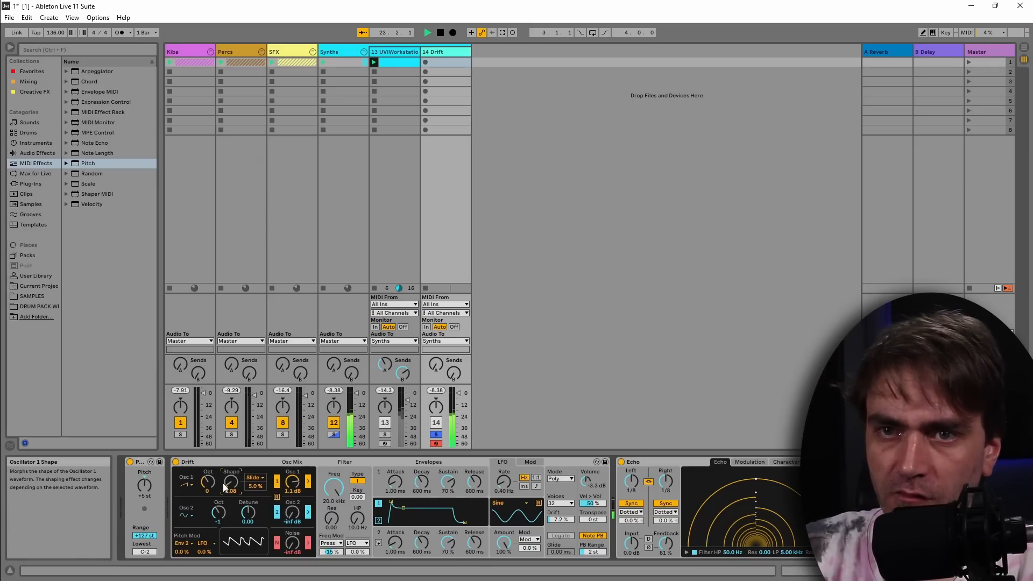
pyautogui.click(207, 482)
pyautogui.moveTo(207, 482); pyautogui.dragTo(207, 499)
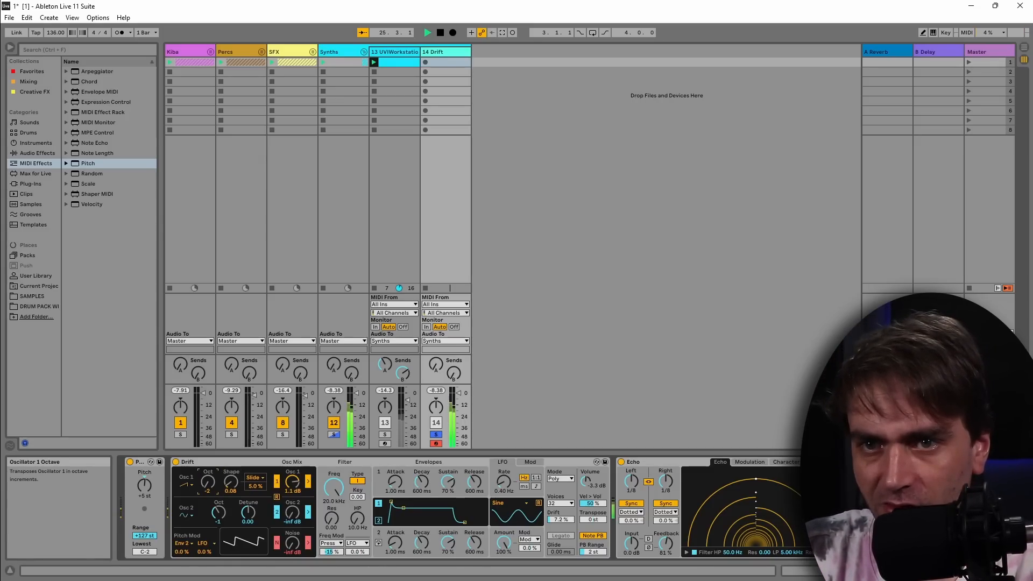
pyautogui.click(256, 478)
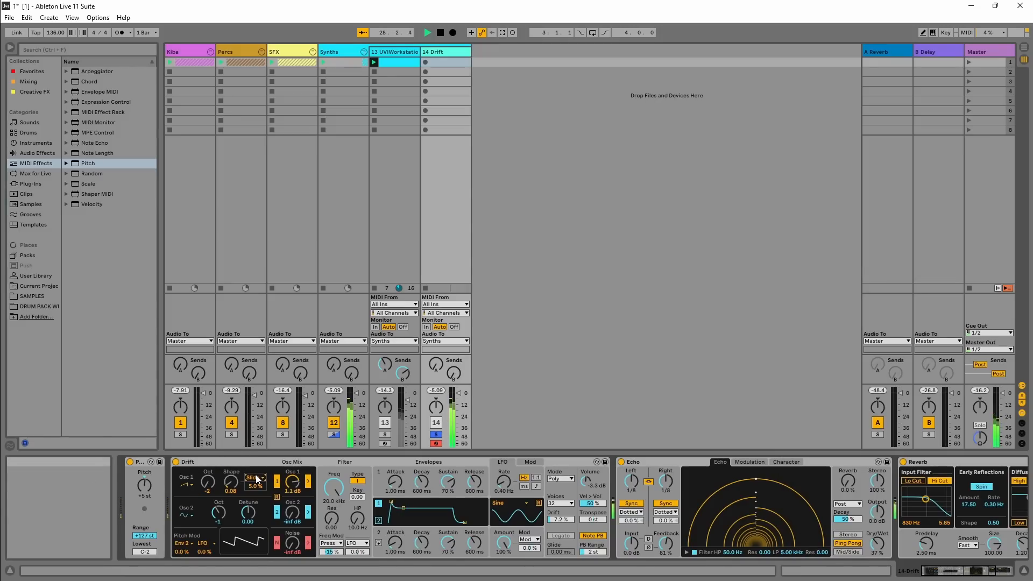
pyautogui.click(207, 482)
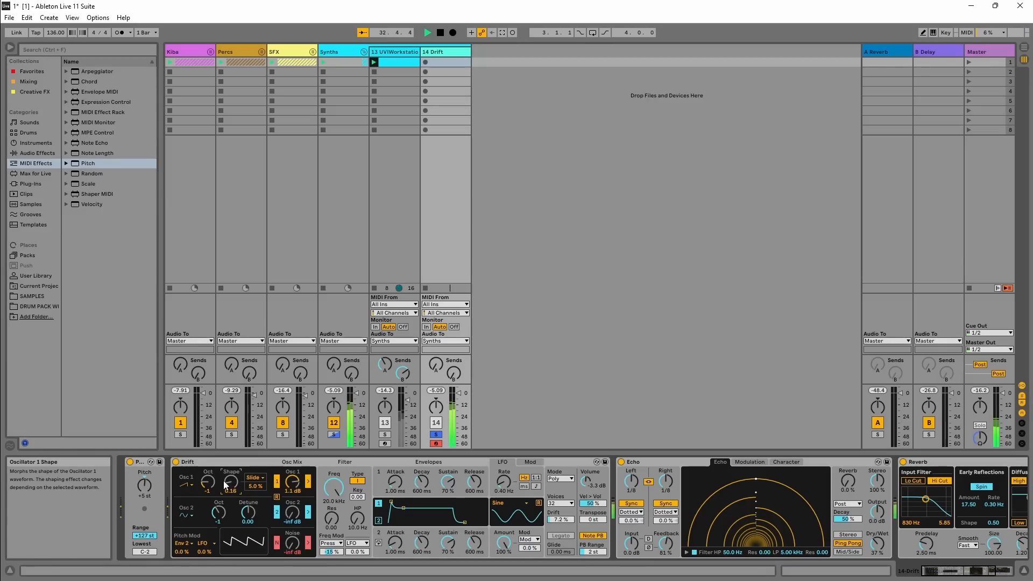
pyautogui.click(208, 482)
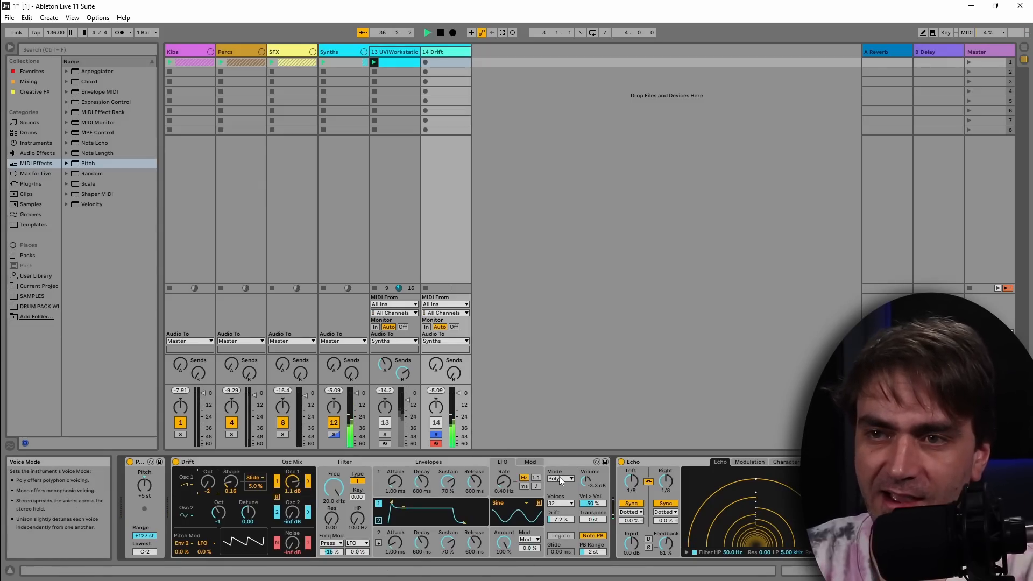
# Switch Drift's voice mode to Mono, enable Legato and set the Glide time to 15.5 ms.
pyautogui.click(559, 477)
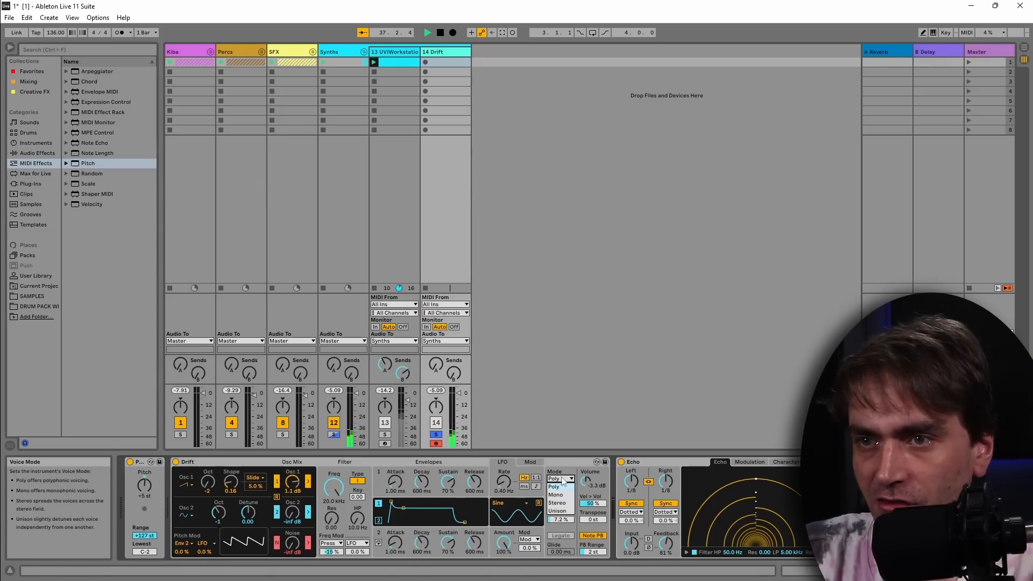
pyautogui.click(562, 495)
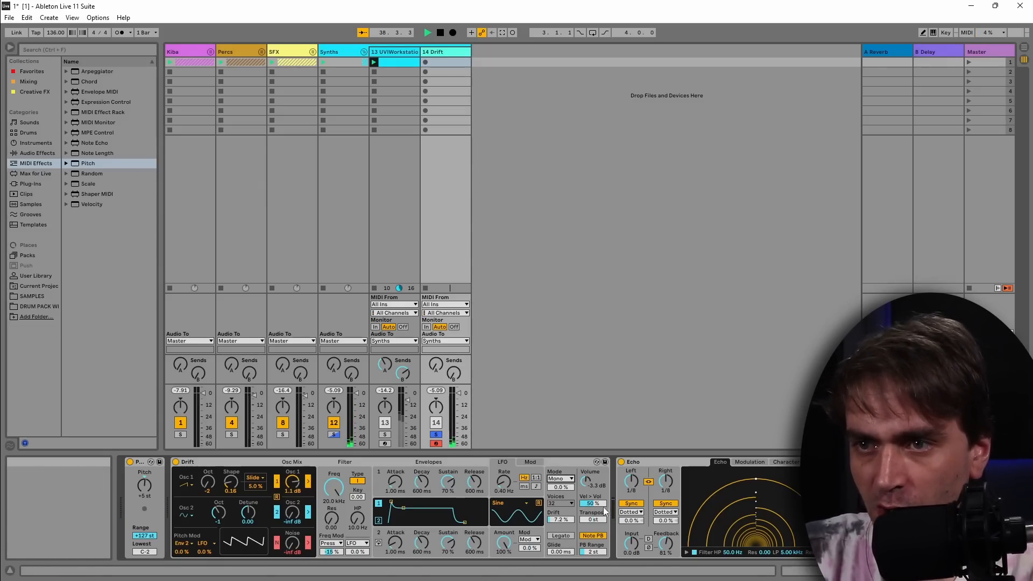
pyautogui.click(560, 536)
pyautogui.moveTo(560, 552); pyautogui.dragTo(561, 546)
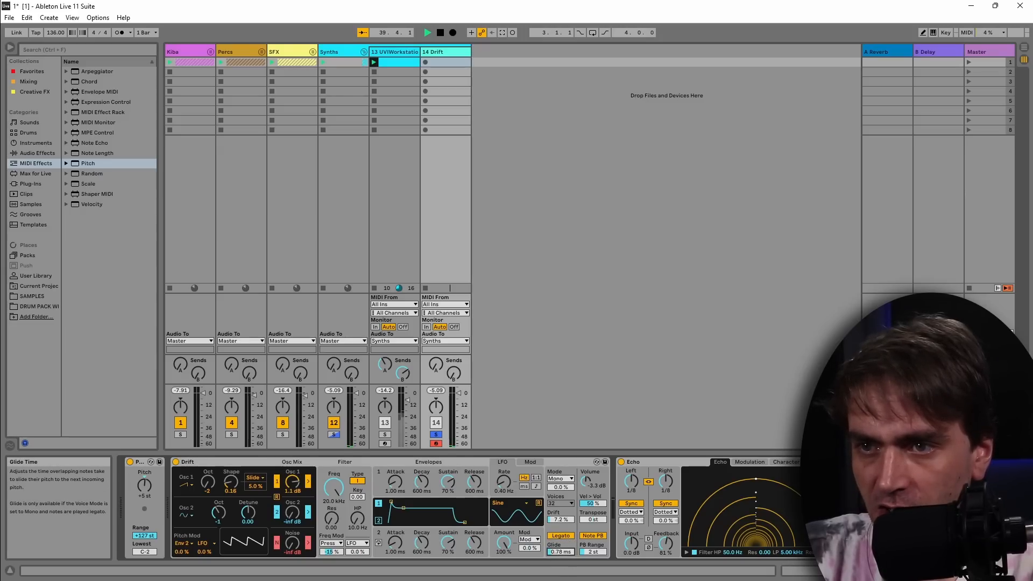
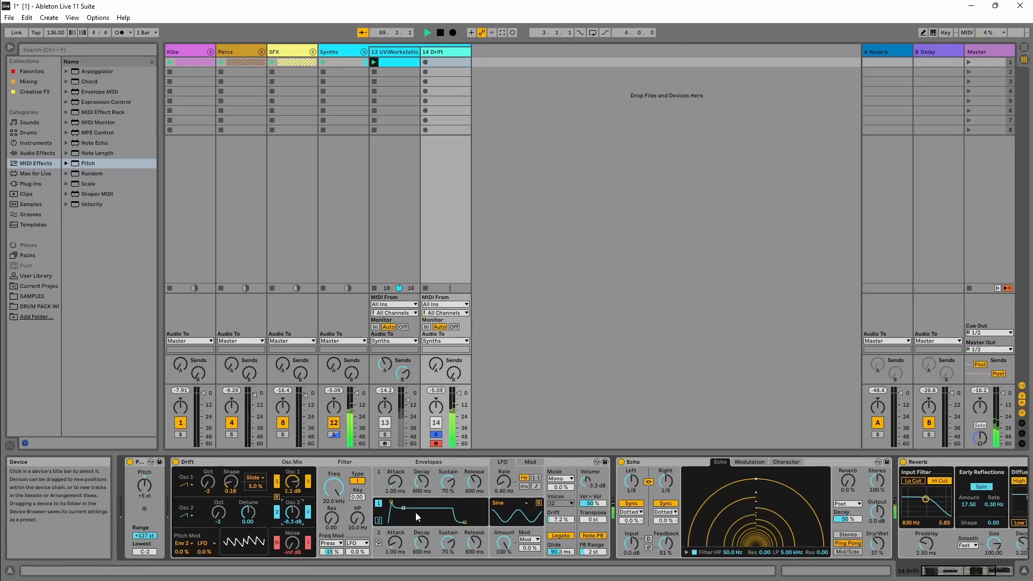
pyautogui.moveTo(560, 552); pyautogui.dragTo(560, 560)
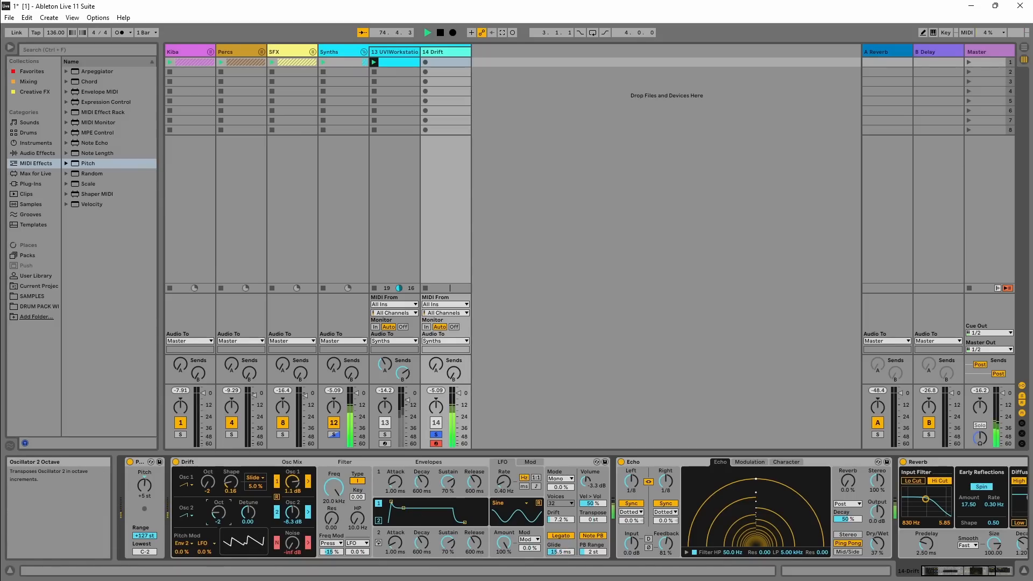
# Set Drift's Oscillator 2 Octave to -3 and Oscillator 1 Shape to 0.15.
pyautogui.moveTo(218, 512); pyautogui.dragTo(218, 518)
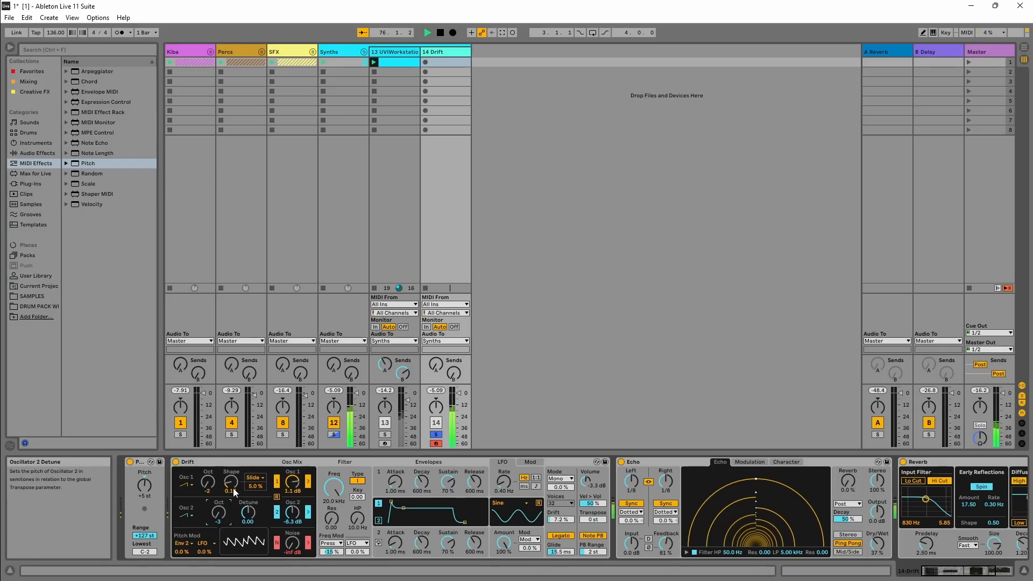
pyautogui.moveTo(231, 483); pyautogui.dragTo(230, 478)
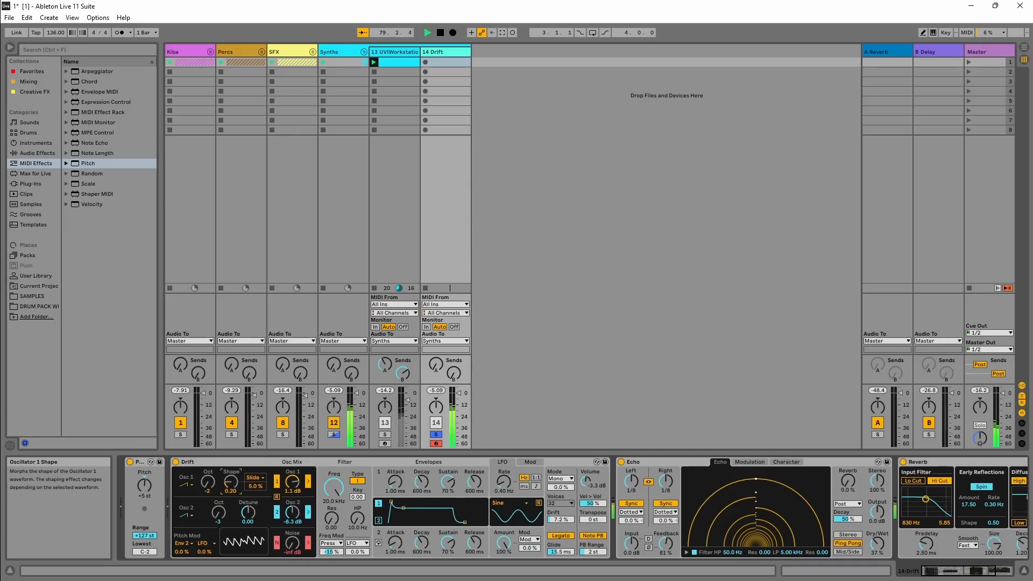
pyautogui.moveTo(231, 478); pyautogui.dragTo(231, 482)
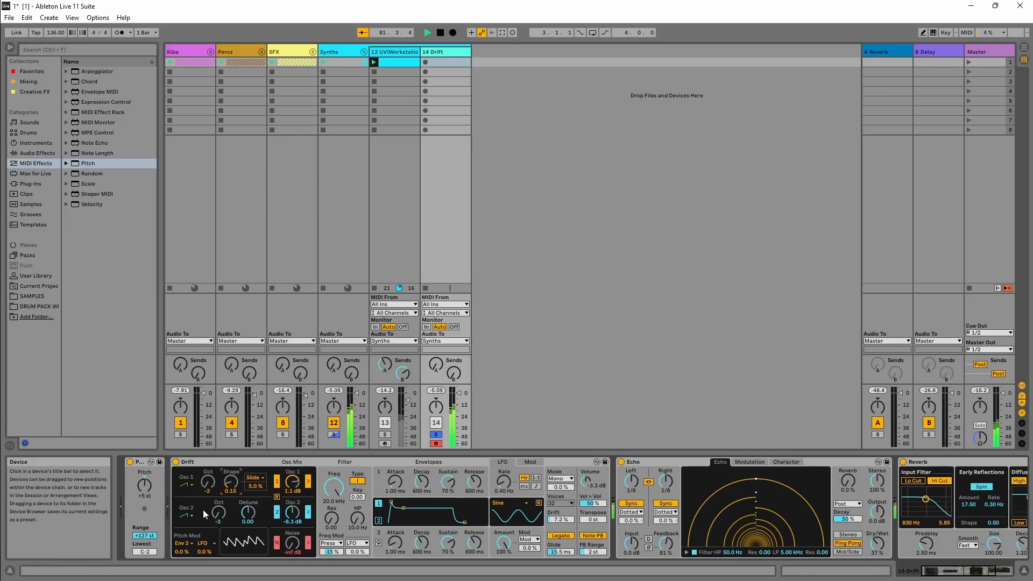
pyautogui.moveTo(218, 512)
pyautogui.mouseDown()
pyautogui.moveTo(207, 479)
pyautogui.moveTo(218, 517)
pyautogui.mouseUp()
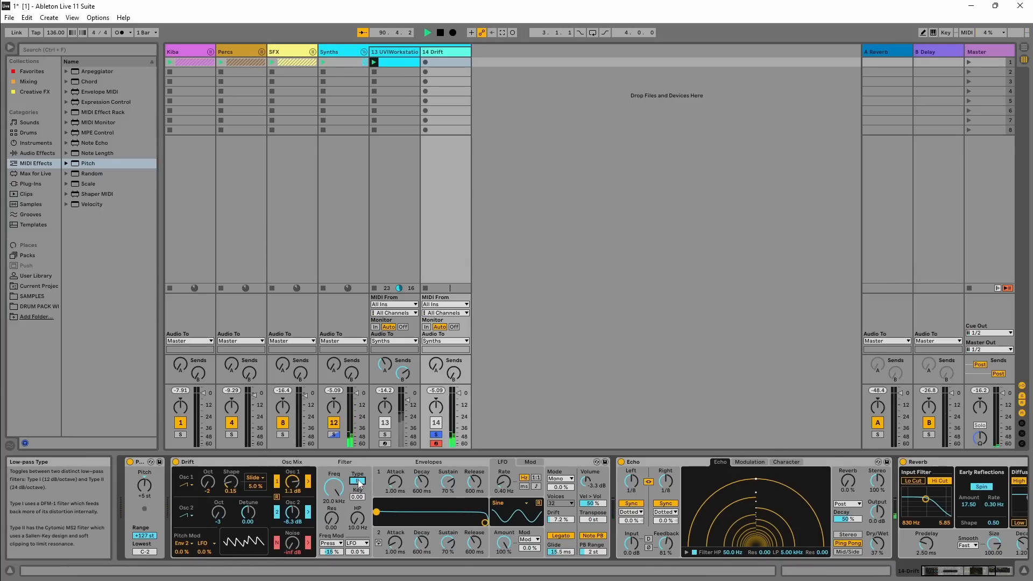
# Switch Drift's filter to Type II with low-pass frequency 928 Hz, resonance 0.59 and high-pass frequency 691 Hz.
pyautogui.click(358, 482)
pyautogui.moveTo(336, 496); pyautogui.dragTo(340, 485)
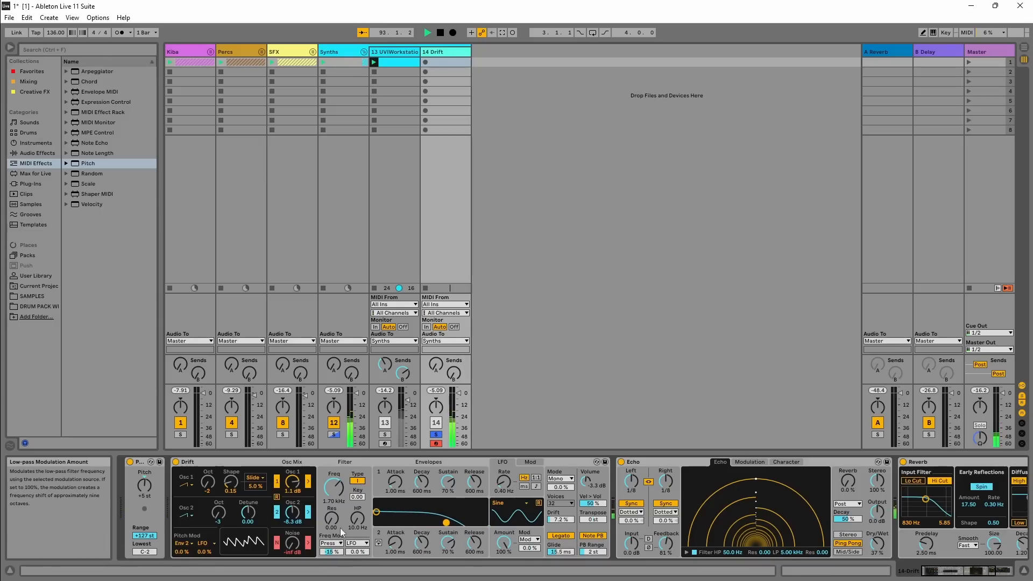
pyautogui.moveTo(356, 518)
pyautogui.mouseDown()
pyautogui.moveTo(357, 504)
pyautogui.moveTo(356, 520)
pyautogui.mouseUp()
pyautogui.moveTo(333, 488)
pyautogui.mouseDown()
pyautogui.moveTo(333, 506)
pyautogui.moveTo(357, 468)
pyautogui.moveTo(357, 492)
pyautogui.moveTo(335, 468)
pyautogui.mouseUp()
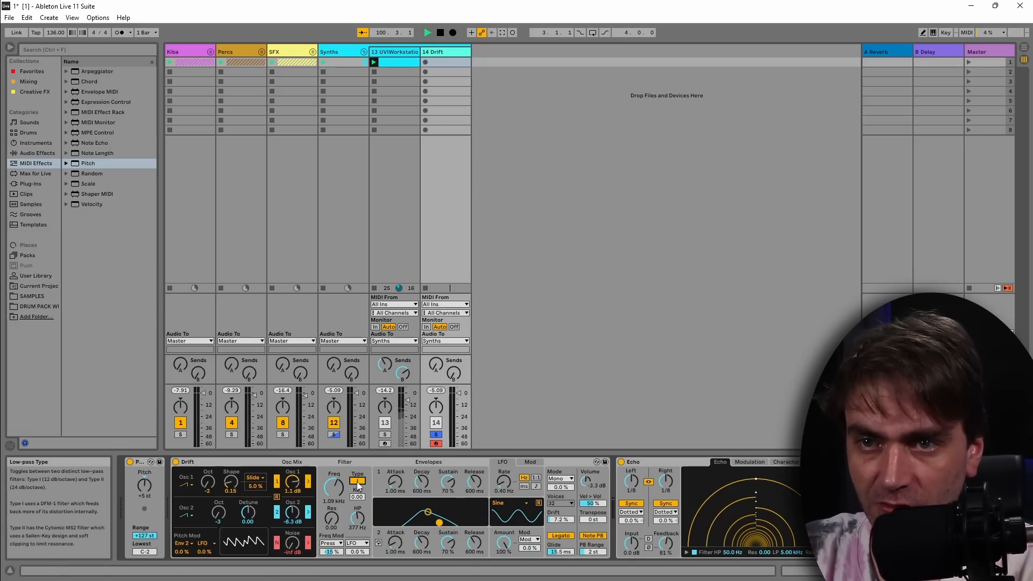
pyautogui.click(357, 481)
pyautogui.moveTo(357, 518); pyautogui.dragTo(356, 532)
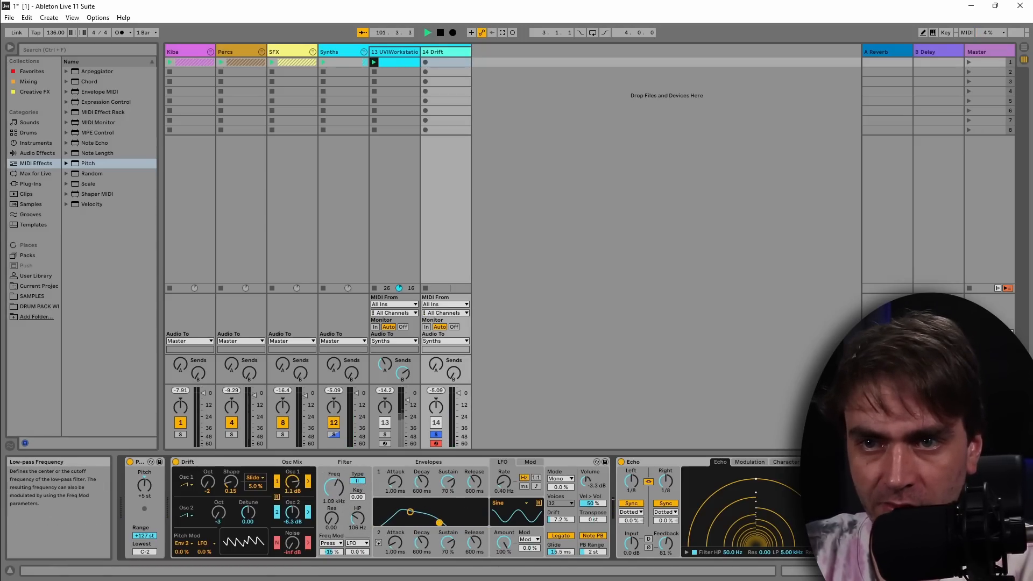
pyautogui.moveTo(334, 488)
pyautogui.mouseDown()
pyautogui.moveTo(334, 468)
pyautogui.moveTo(344, 498)
pyautogui.mouseUp()
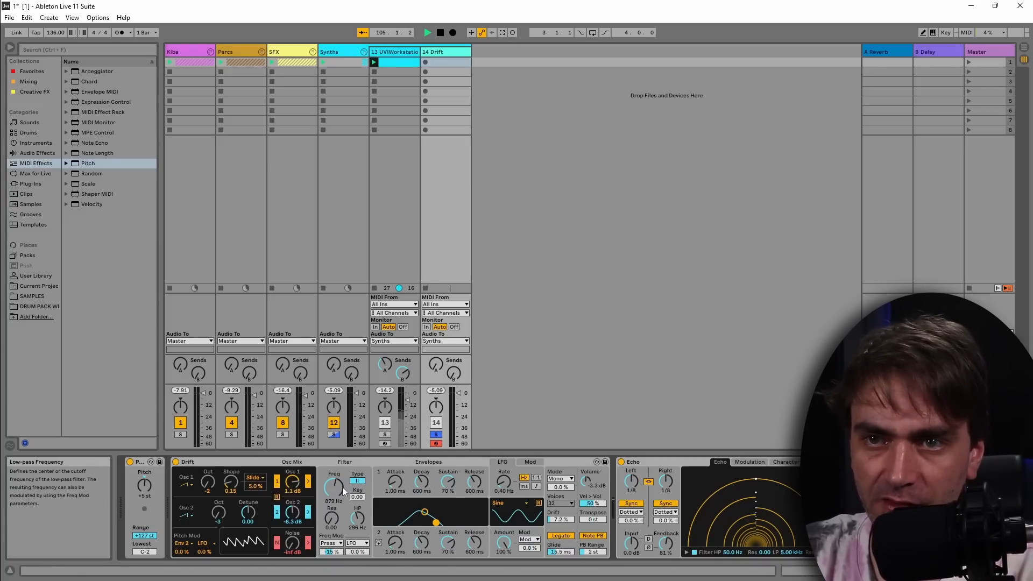
pyautogui.moveTo(359, 517); pyautogui.dragTo(331, 517)
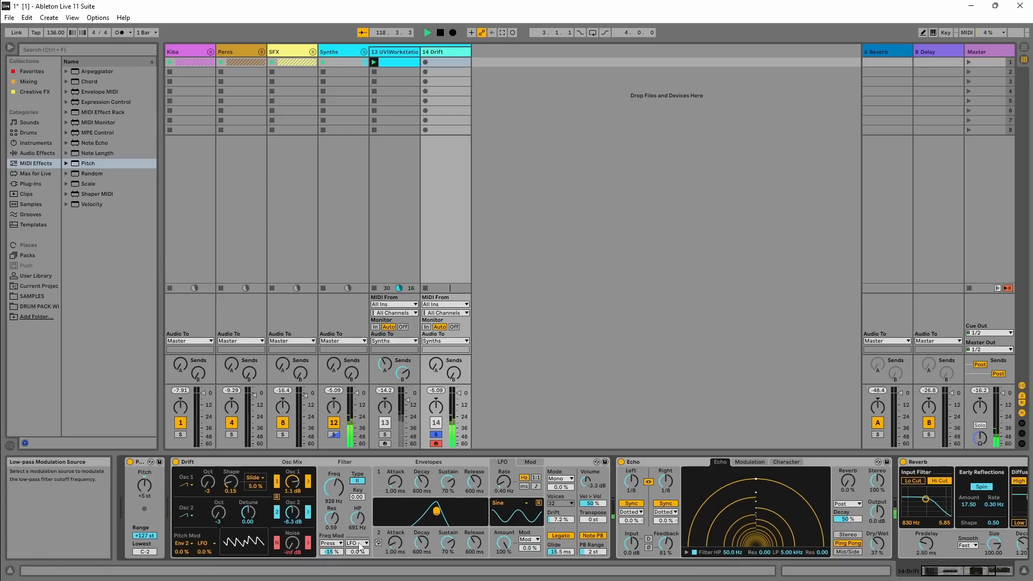
# Set Drift's existing LFO filter modulation amount to 90 % and lower the low-pass frequency to 170 Hz.
pyautogui.moveTo(353, 553); pyautogui.dragTo(355, 570)
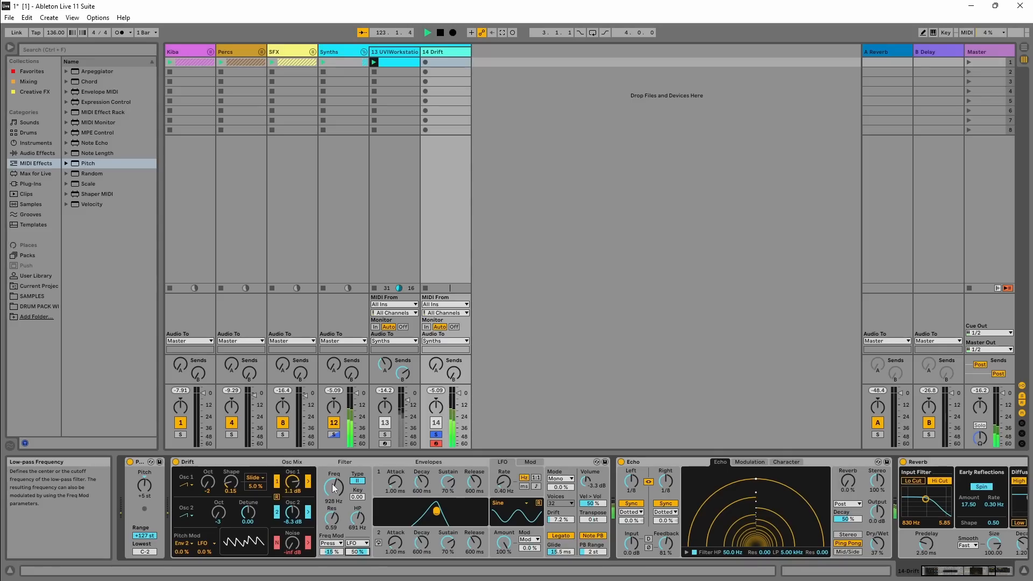
pyautogui.moveTo(333, 488); pyautogui.dragTo(357, 536)
pyautogui.moveTo(334, 487); pyautogui.dragTo(334, 496)
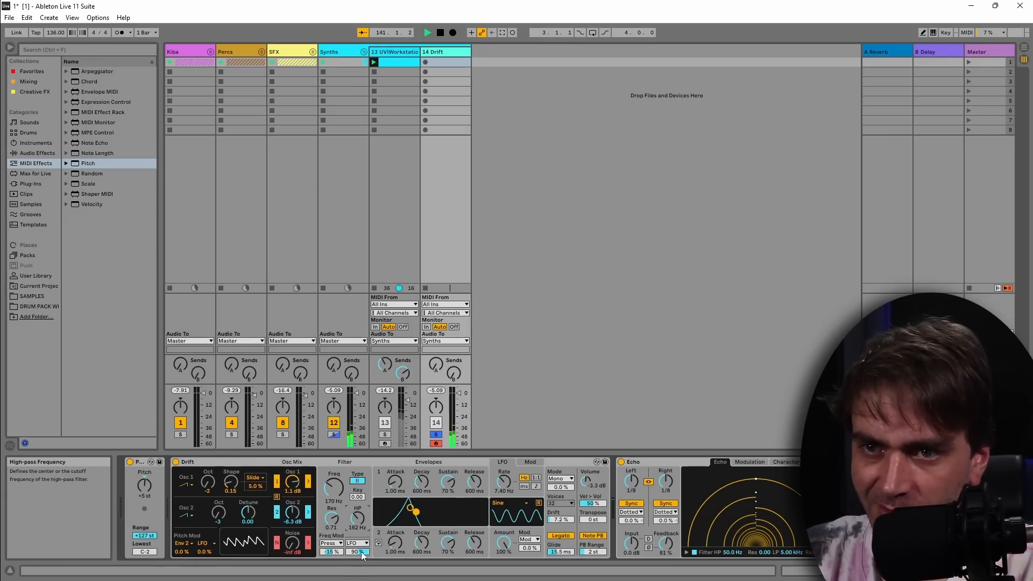
# Change Drift's first filter modulation source from Press to LFO at 57 % and raise the high-pass frequency to 543 Hz.
pyautogui.click(332, 544)
pyautogui.click(330, 495)
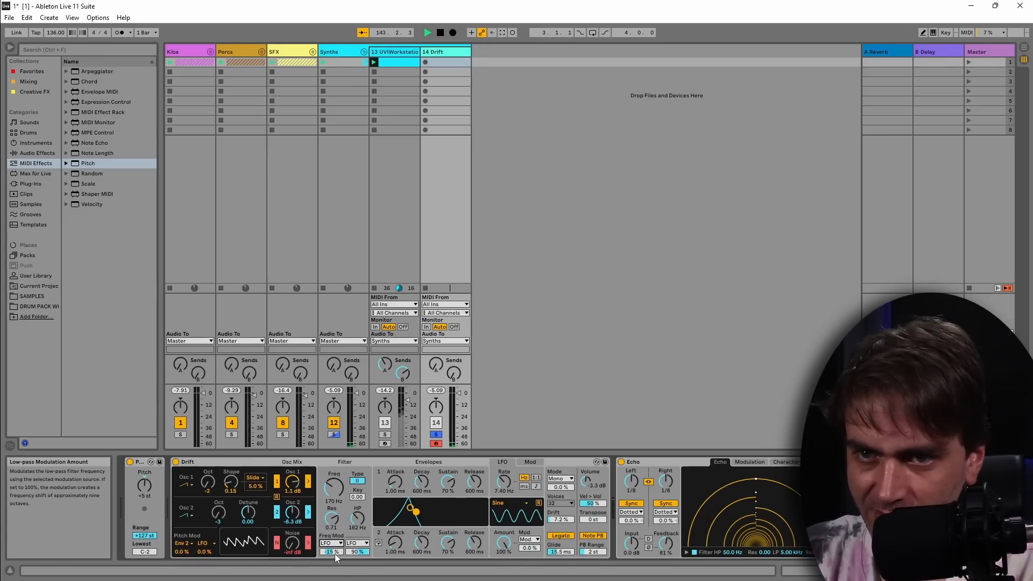
pyautogui.moveTo(334, 551); pyautogui.dragTo(334, 522)
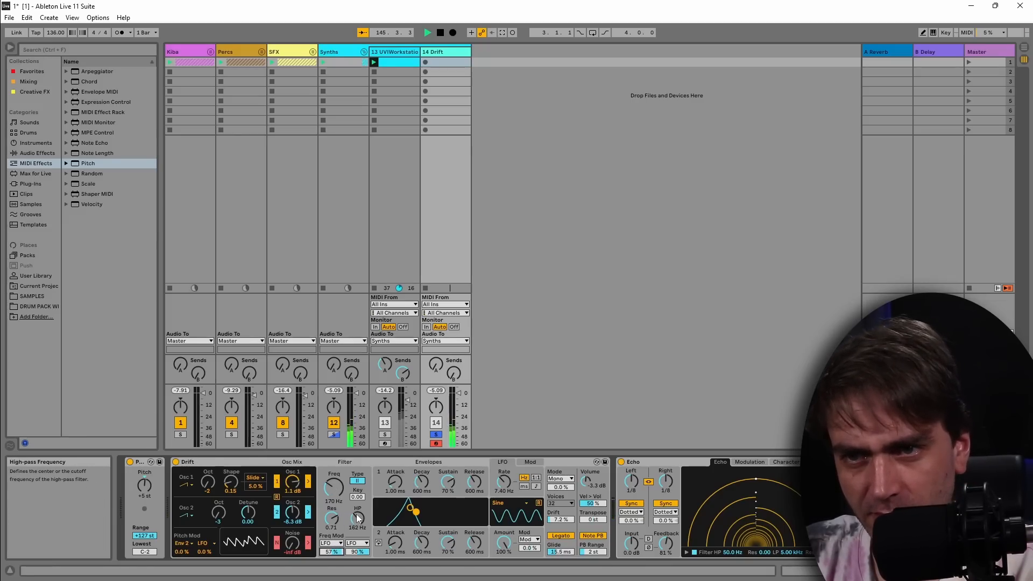
pyautogui.moveTo(359, 520)
pyautogui.mouseDown()
pyautogui.moveTo(359, 493)
pyautogui.moveTo(359, 541)
pyautogui.mouseUp()
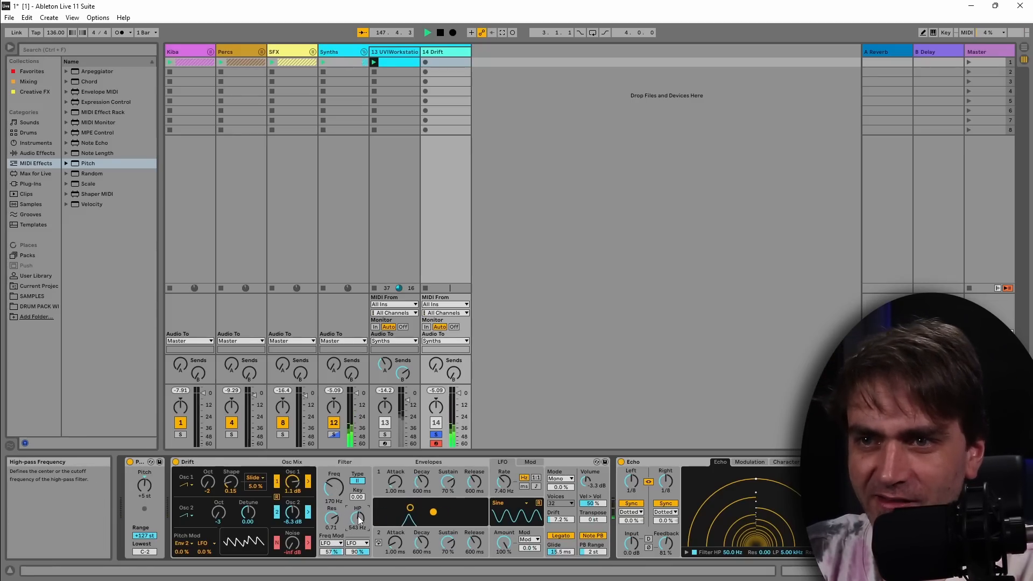
# Assign Drift's third modulation slot, sourced from the LFO, to HP Frequency at 100 %.
pyautogui.click(530, 462)
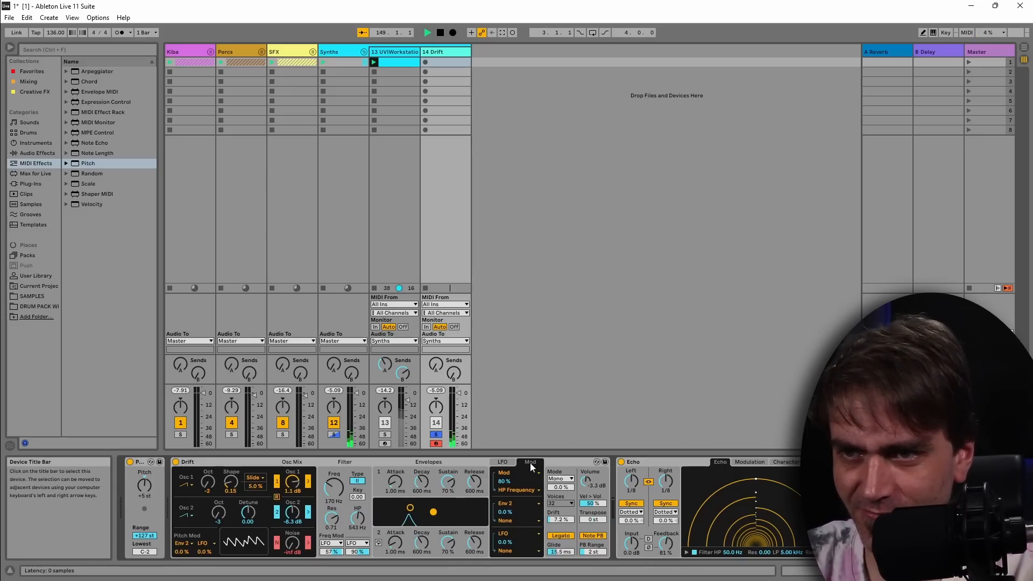
pyautogui.click(508, 549)
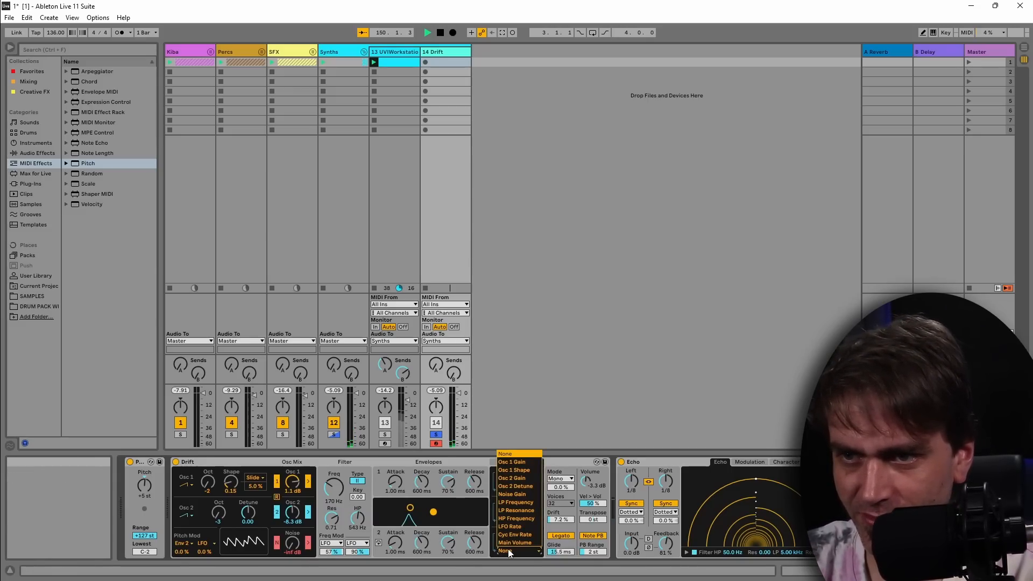
pyautogui.click(518, 518)
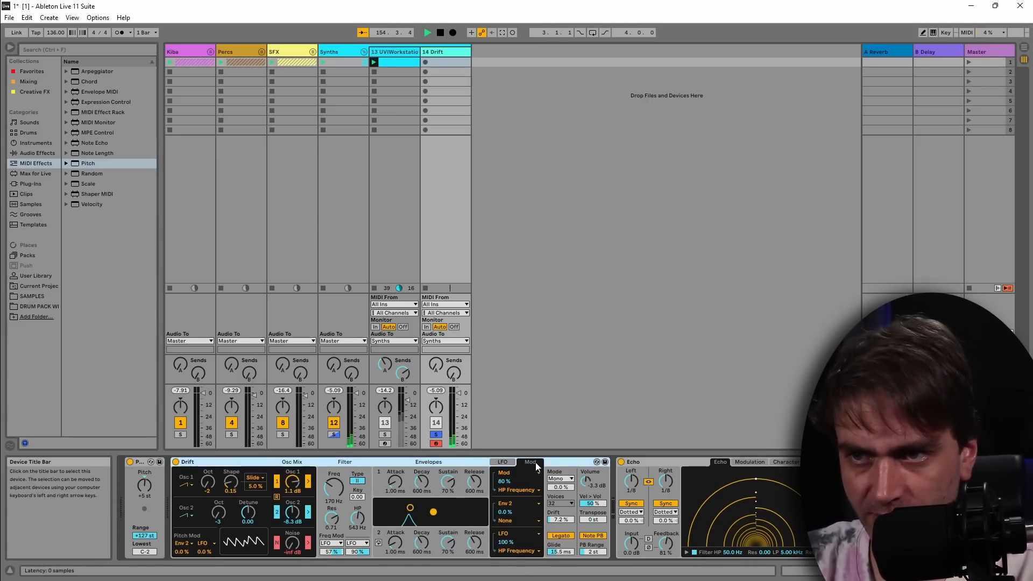
pyautogui.click(503, 462)
# Set Drift's LFO rate to 2.31 Hz and amount to 33 %, and lower the high-pass frequency to 172 Hz.
pyautogui.moveTo(511, 535); pyautogui.dragTo(511, 544)
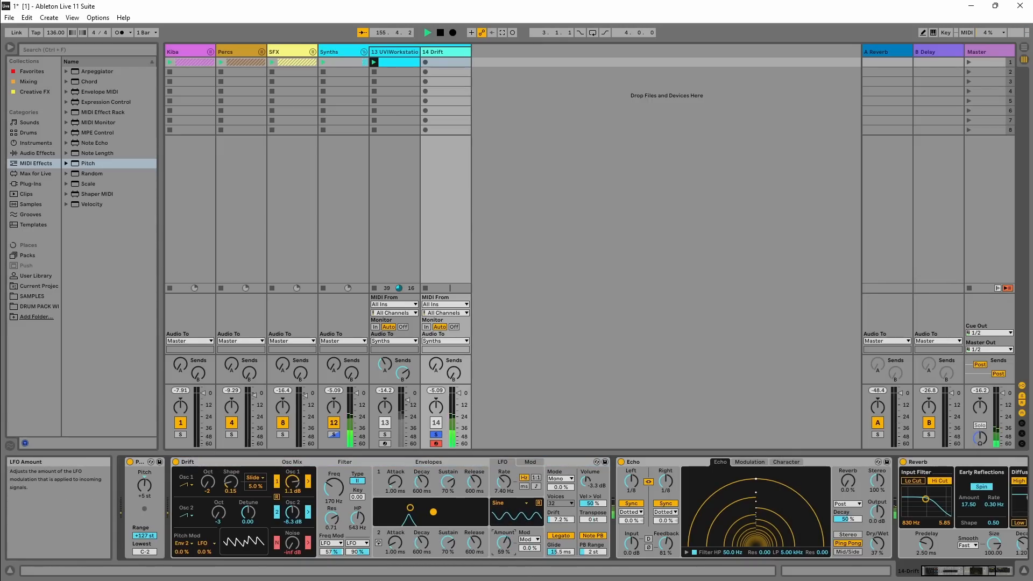
pyautogui.moveTo(504, 481); pyautogui.dragTo(504, 497)
pyautogui.moveTo(505, 544); pyautogui.dragTo(506, 545)
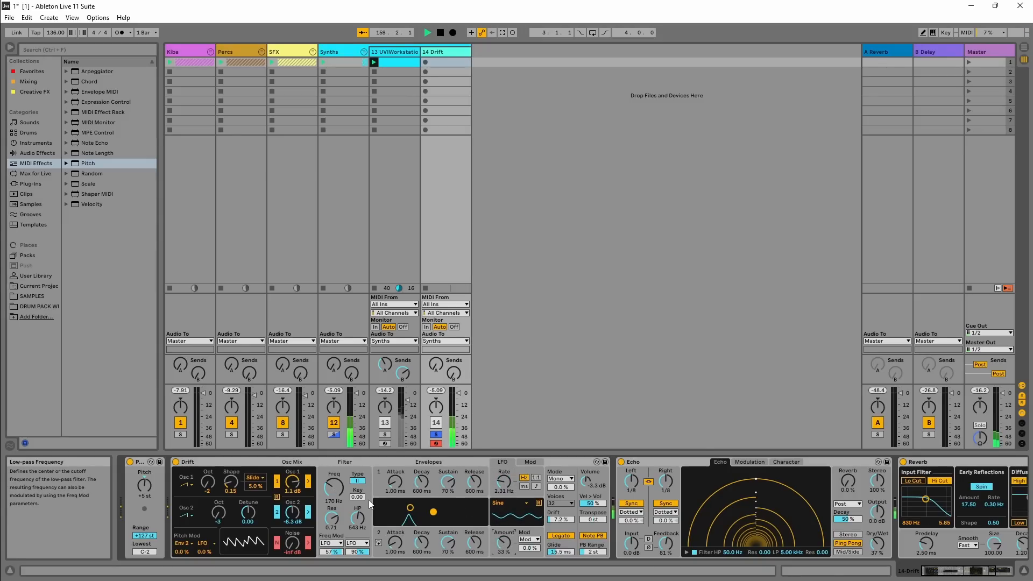
pyautogui.moveTo(356, 523)
pyautogui.mouseDown()
pyautogui.moveTo(356, 541)
pyautogui.moveTo(360, 529)
pyautogui.mouseUp()
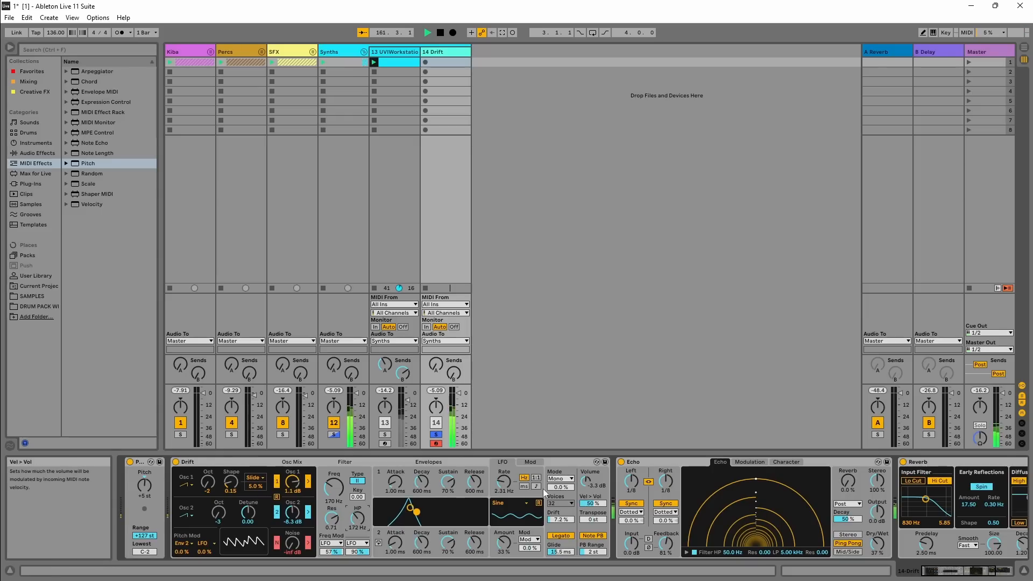
# Slow Drift's LFO rate to 0.39 Hz and reduce the LFO amount to 21 %.
pyautogui.moveTo(505, 485); pyautogui.dragTo(505, 503)
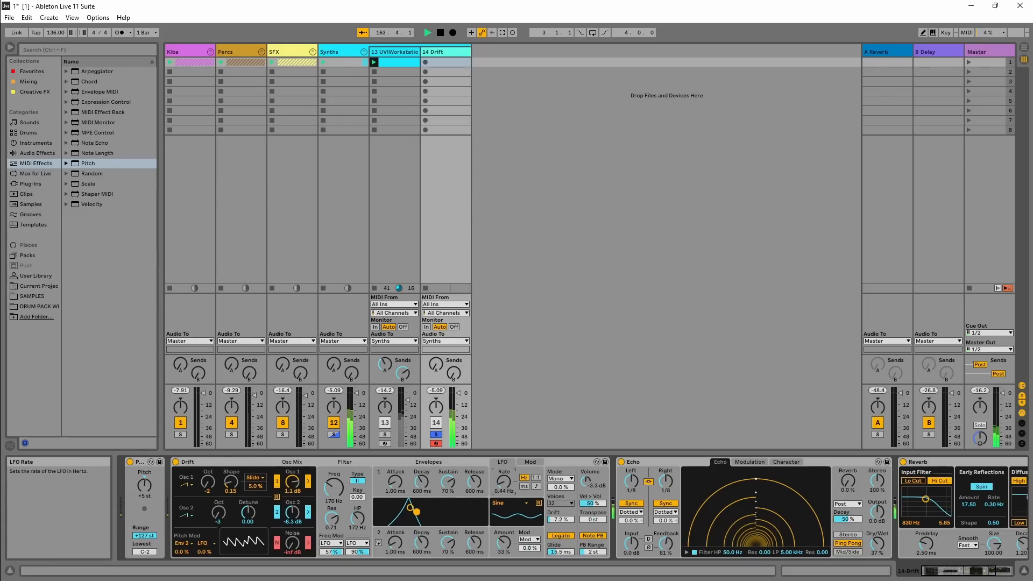
pyautogui.moveTo(504, 541); pyautogui.dragTo(504, 552)
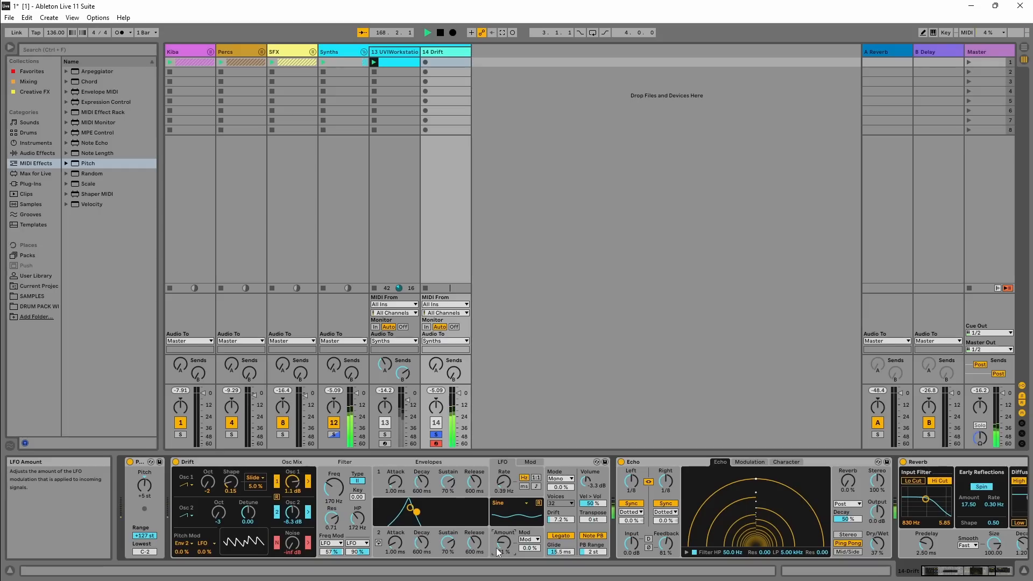
pyautogui.moveTo(496, 548); pyautogui.dragTo(496, 541)
# Switch Drift's LFO waveform to Wander with a rate of 1.73 Hz and an amount of 73 %.
pyautogui.click(508, 504)
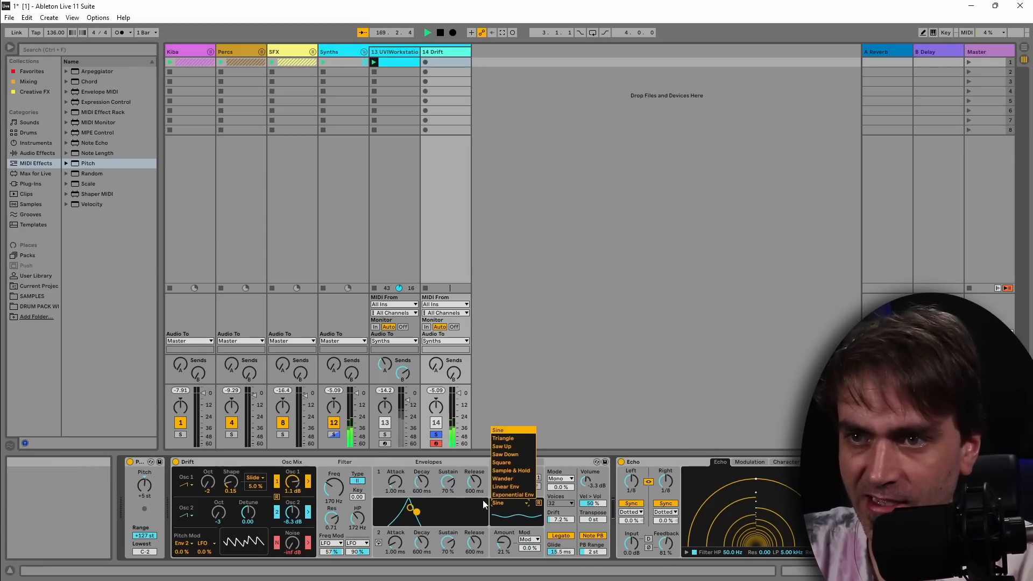
pyautogui.click(500, 479)
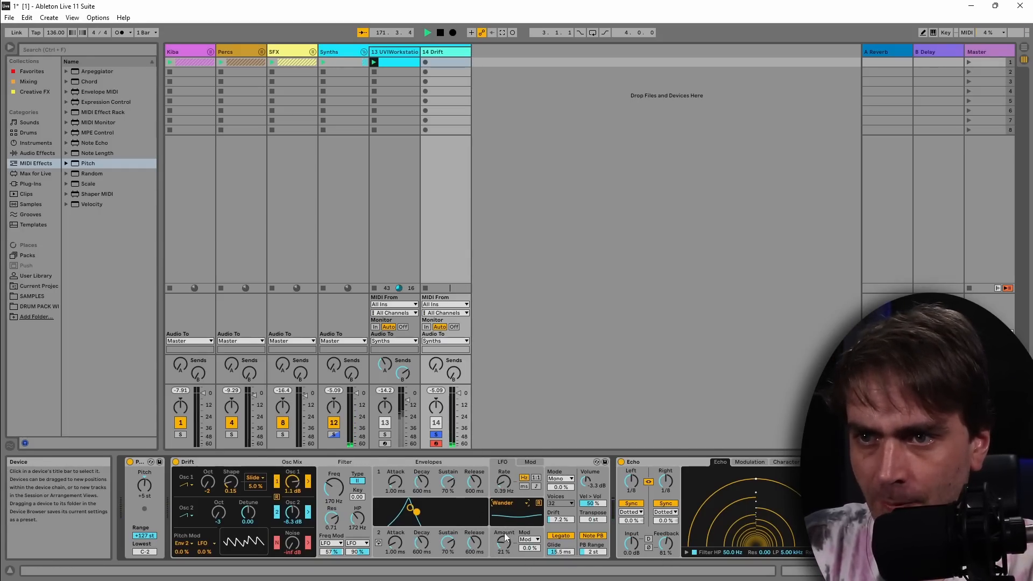
pyautogui.moveTo(501, 544); pyautogui.dragTo(501, 487)
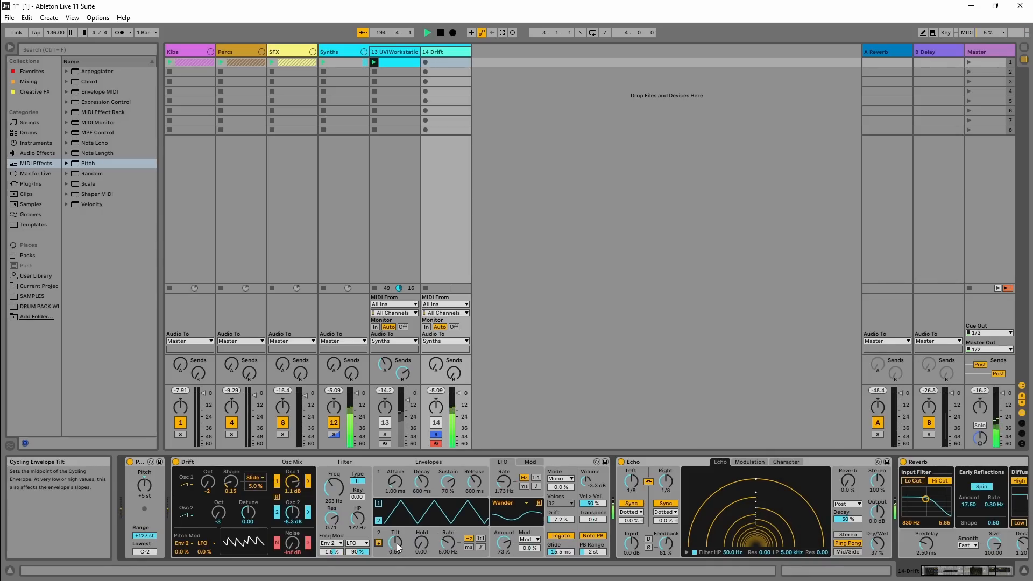
# Set Drift's cycling envelope to tilt 0.34 and rate 0.56 Hz, with LFO amount 53 % and Env 2 low-pass modulation 5.6 %.
pyautogui.click(425, 547)
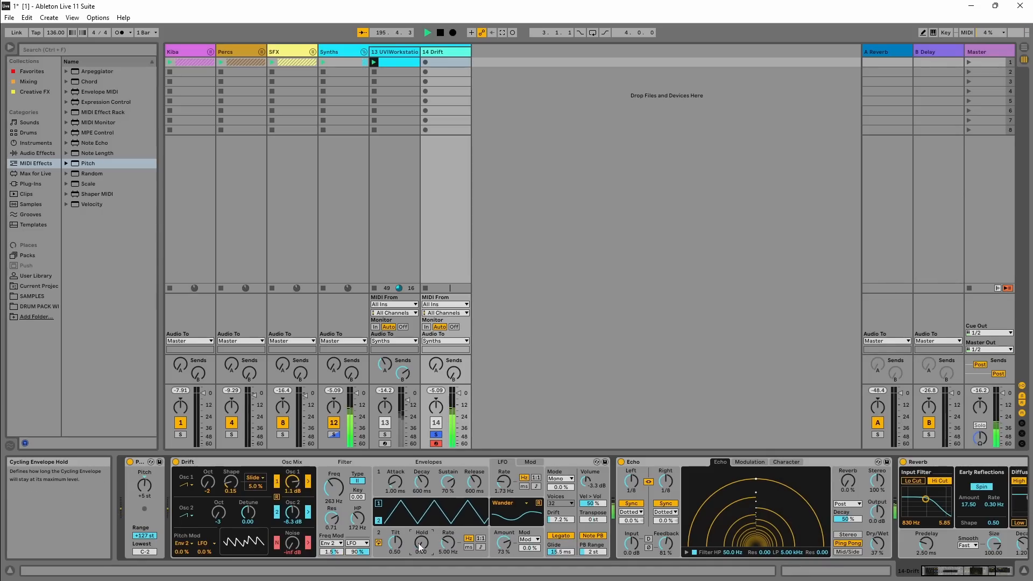
pyautogui.moveTo(398, 544); pyautogui.dragTo(399, 555)
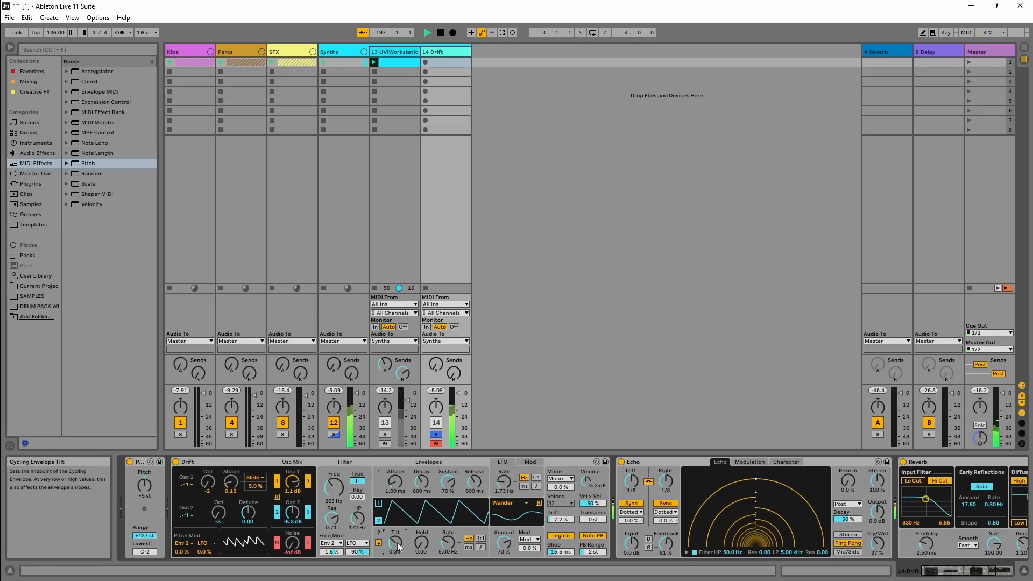
pyautogui.moveTo(333, 551); pyautogui.dragTo(332, 554)
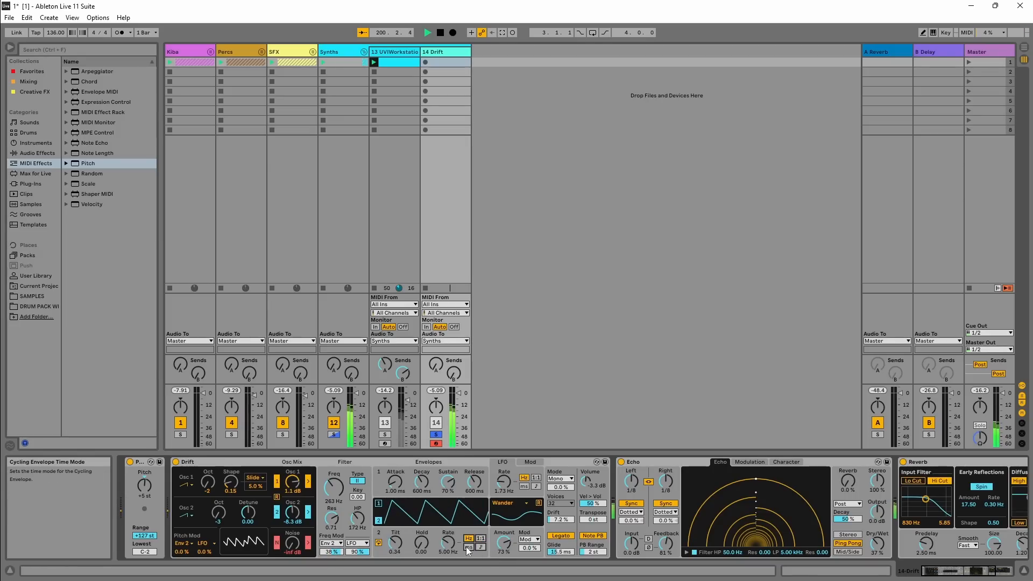
pyautogui.moveTo(446, 539); pyautogui.dragTo(499, 543)
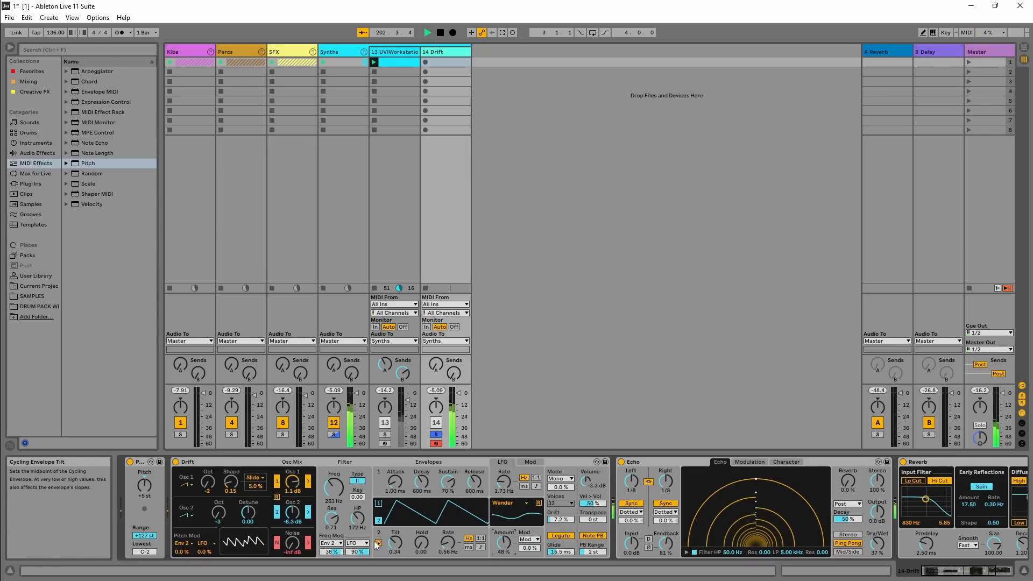
pyautogui.moveTo(331, 552); pyautogui.dragTo(331, 559)
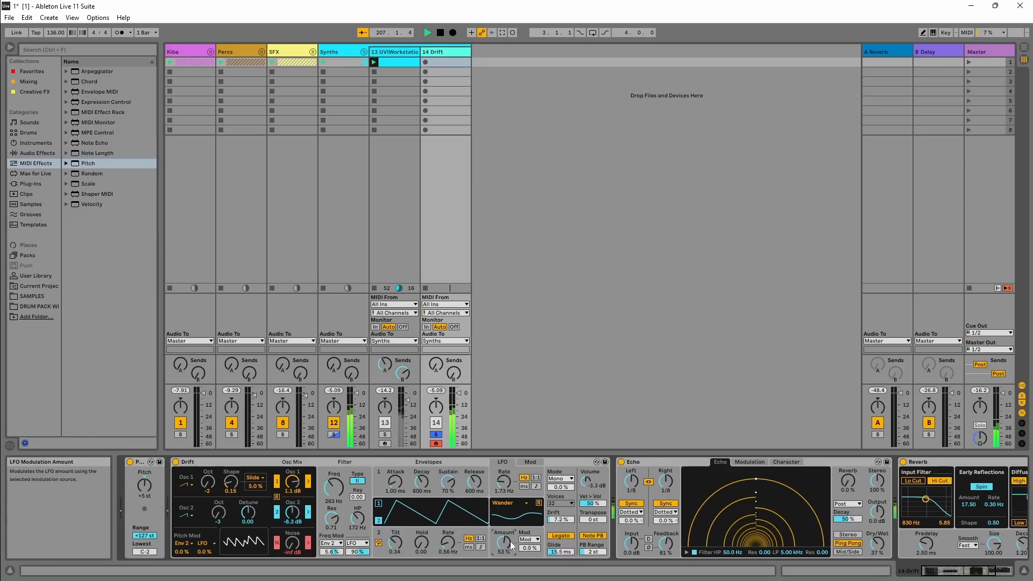
# Assign Drift's second modulation slot, sourced from Env 2, to HP Frequency at 61 %.
pyautogui.click(530, 463)
pyautogui.click(509, 520)
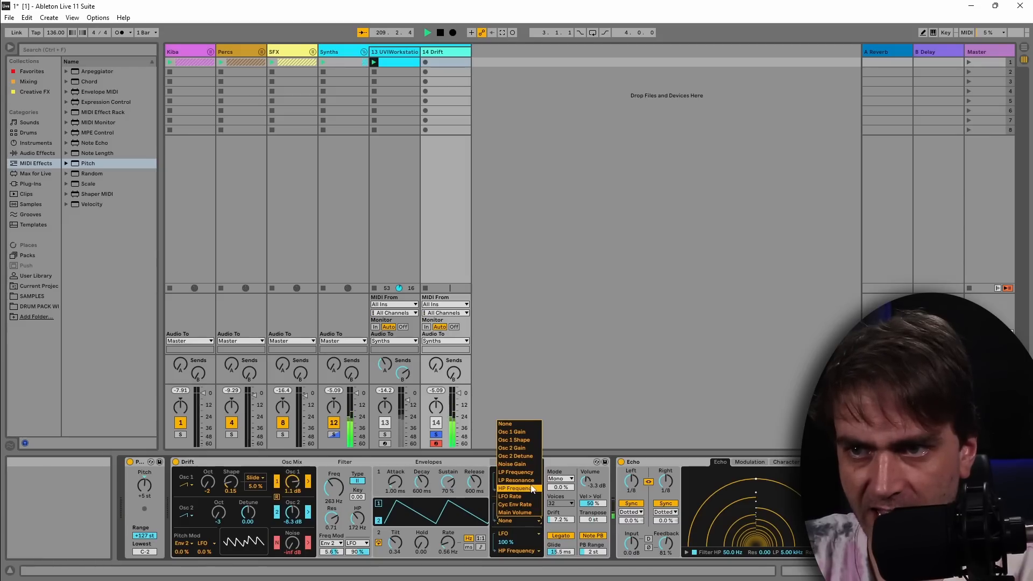
pyautogui.click(523, 489)
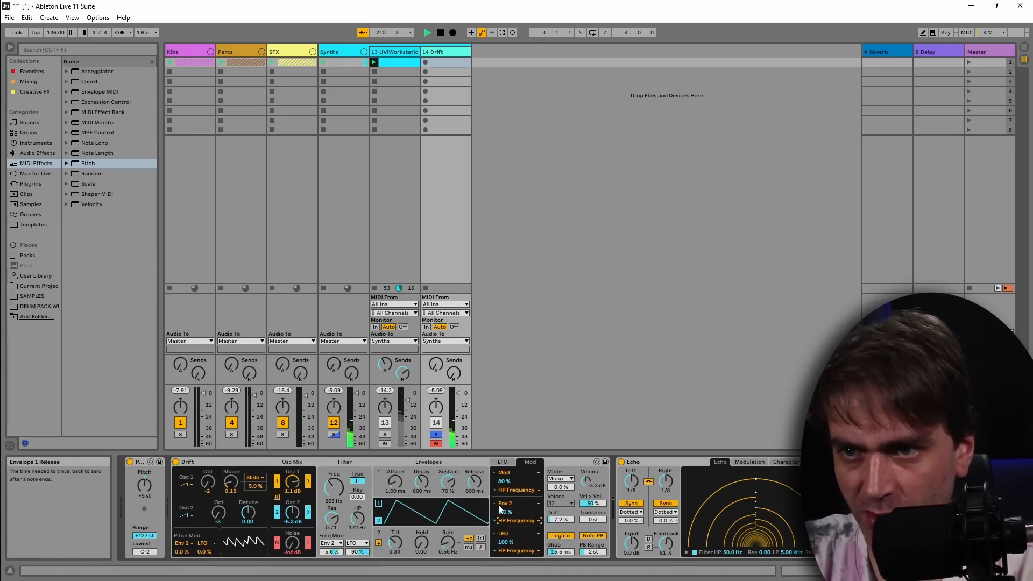
pyautogui.moveTo(511, 516); pyautogui.dragTo(511, 510)
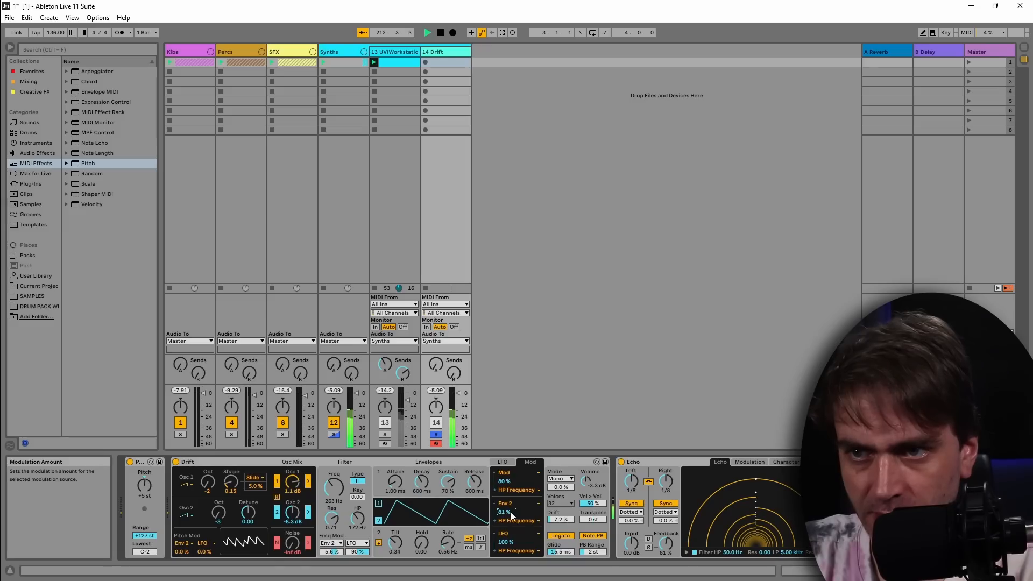
pyautogui.click(502, 461)
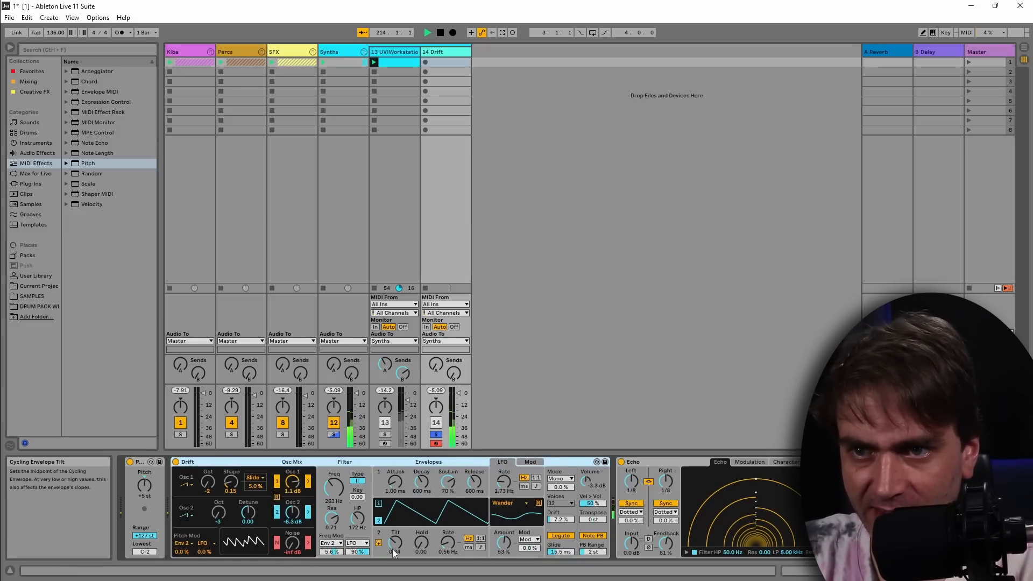
# Set Drift's cycling envelope rate to 3.87 Hz, low-pass frequency to 481 Hz, high-pass to 194 Hz and low-pass modulation to 4.4 %.
pyautogui.click(378, 543)
pyautogui.click(379, 543)
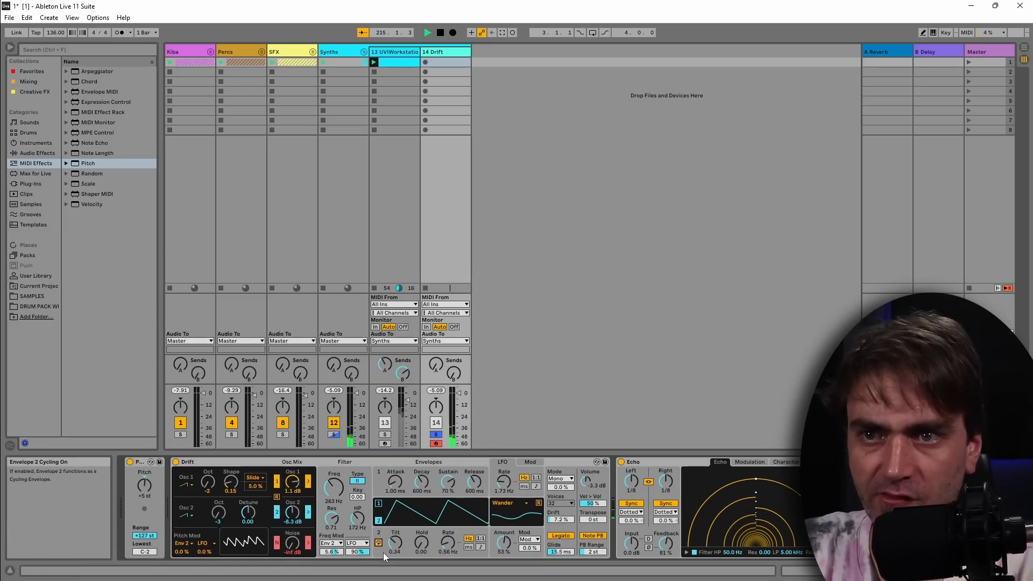
pyautogui.moveTo(449, 544); pyautogui.dragTo(449, 525)
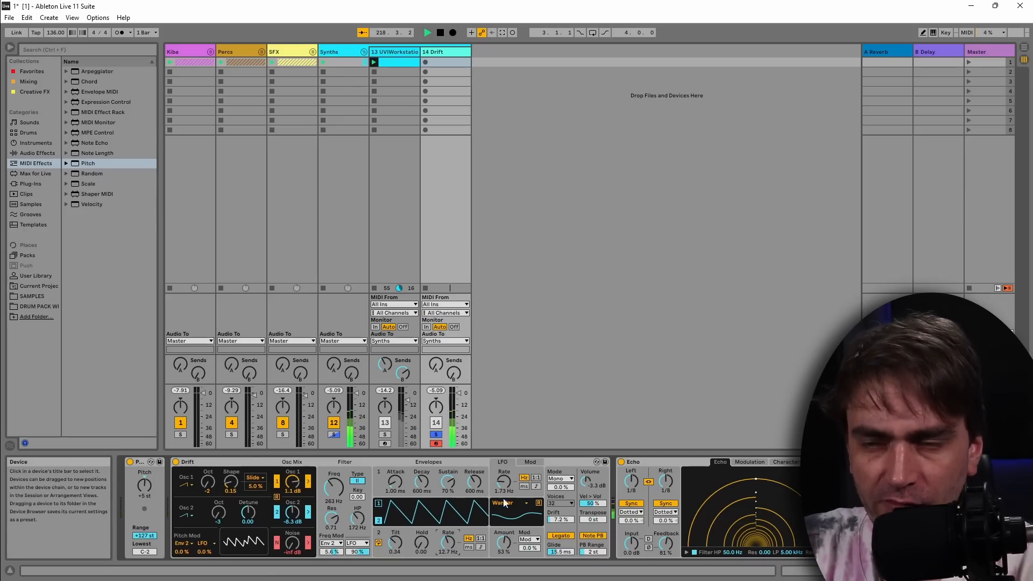
pyautogui.moveTo(340, 489); pyautogui.dragTo(340, 487)
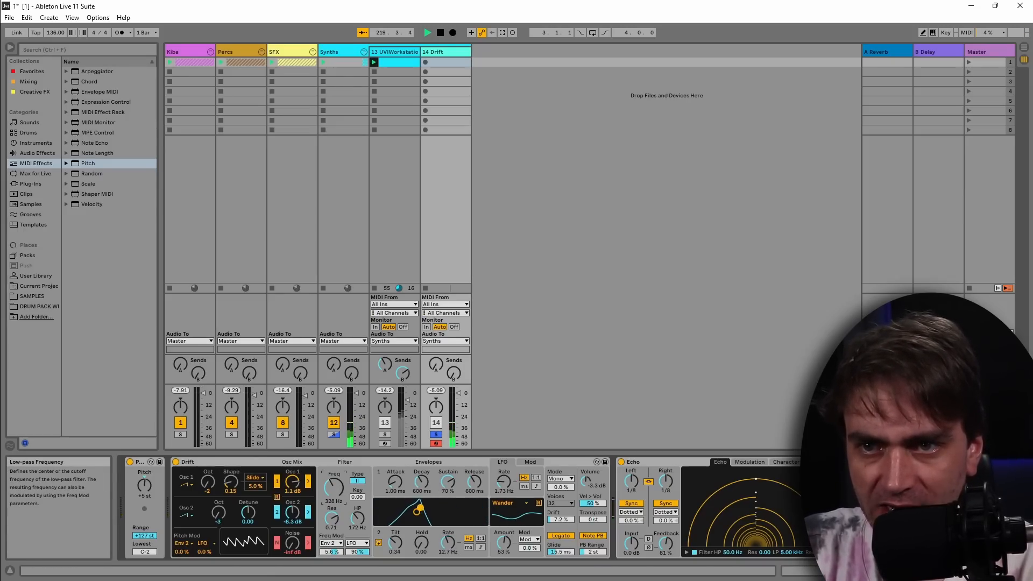
pyautogui.moveTo(359, 520); pyautogui.dragTo(337, 482)
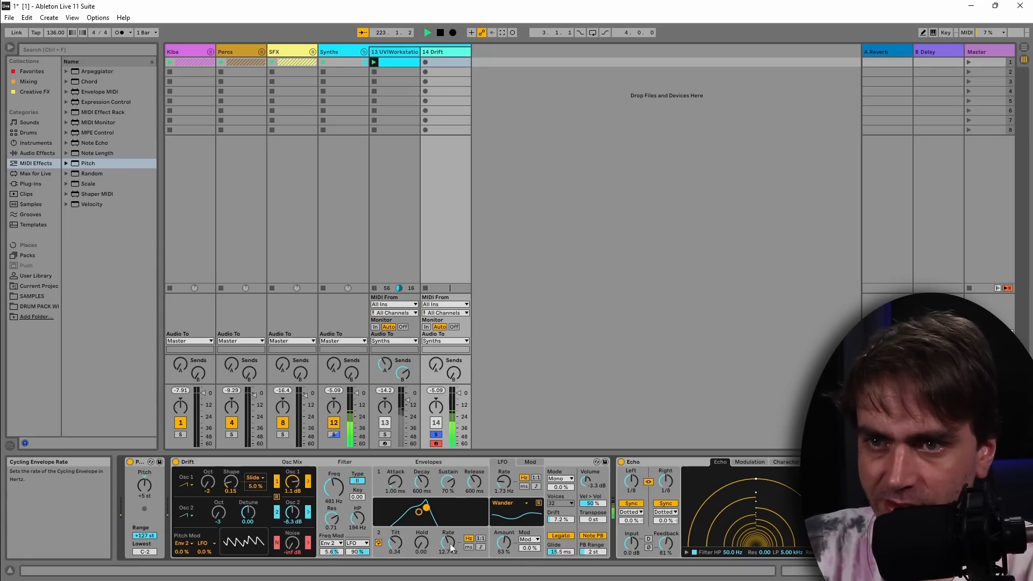
pyautogui.moveTo(450, 540); pyautogui.dragTo(457, 549)
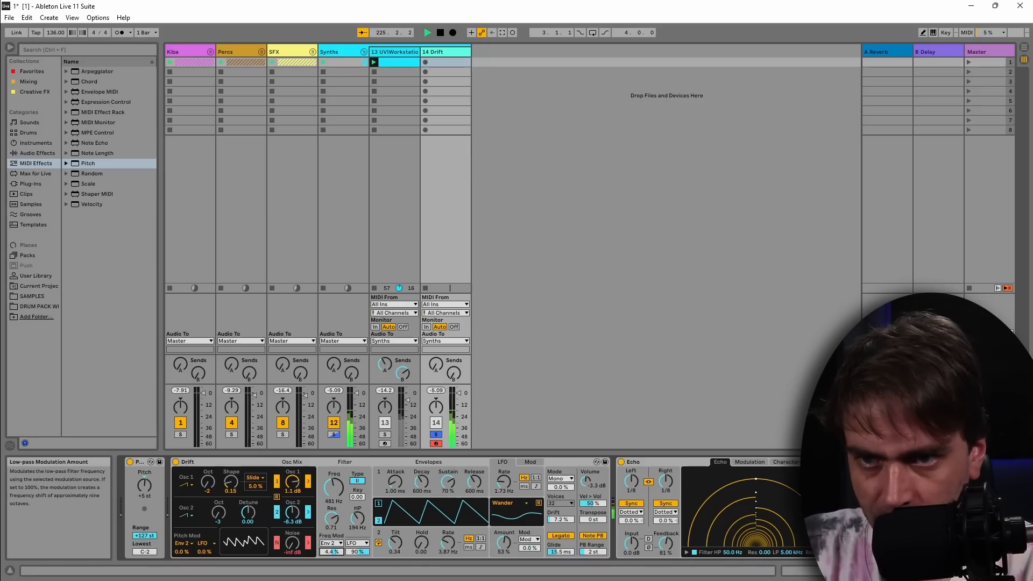
# Set Drift's HP Frequency modulation to 27 % for Env 2 and 3.3 % for the LFO, and its volume to -2.7 dB.
pyautogui.click(531, 463)
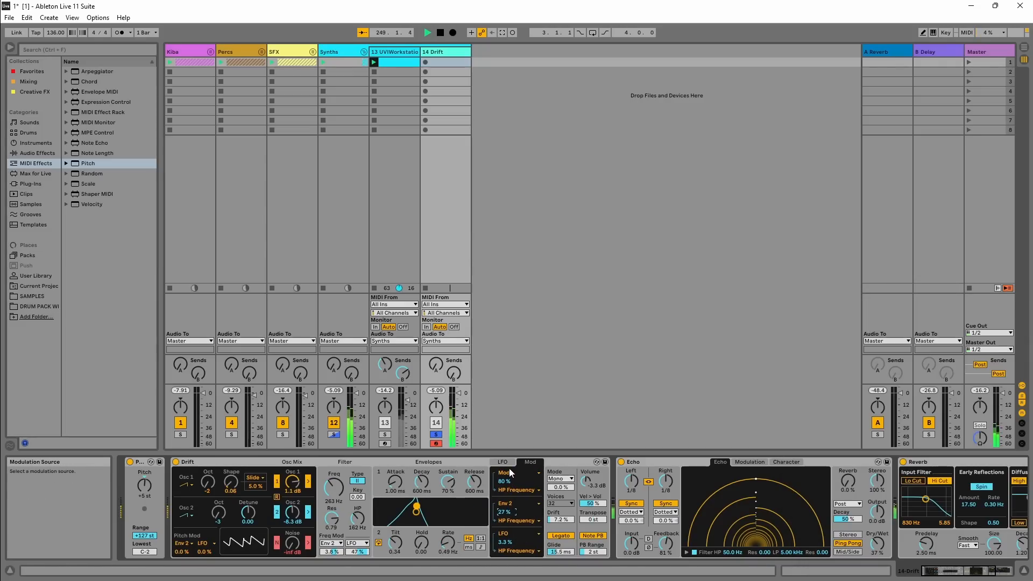
pyautogui.click(502, 462)
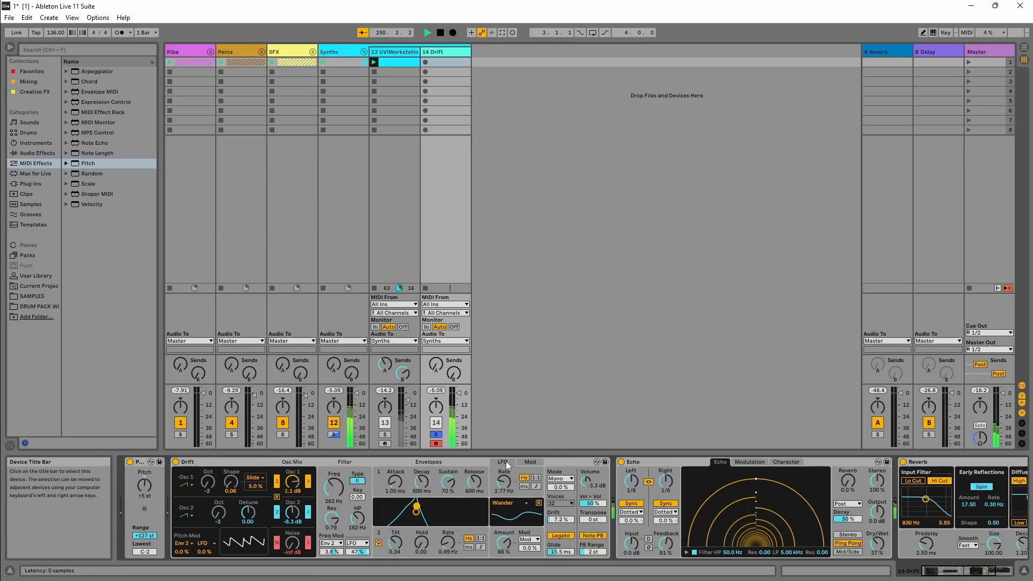
pyautogui.click(588, 481)
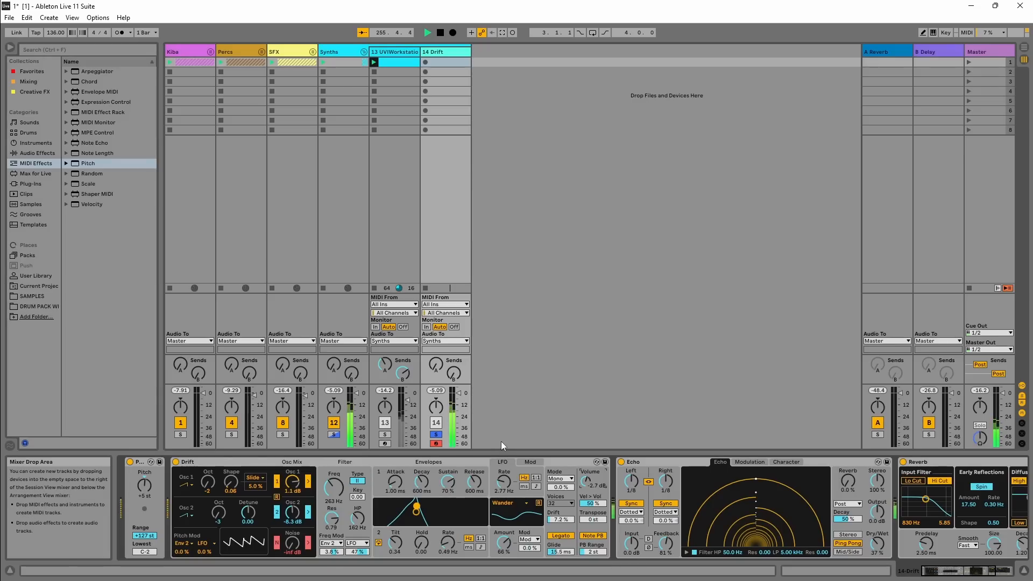
# Switch Drift's filter to Type I with low-pass frequency 263 Hz and resonance 0.91.
pyautogui.moveTo(333, 487); pyautogui.dragTo(333, 481)
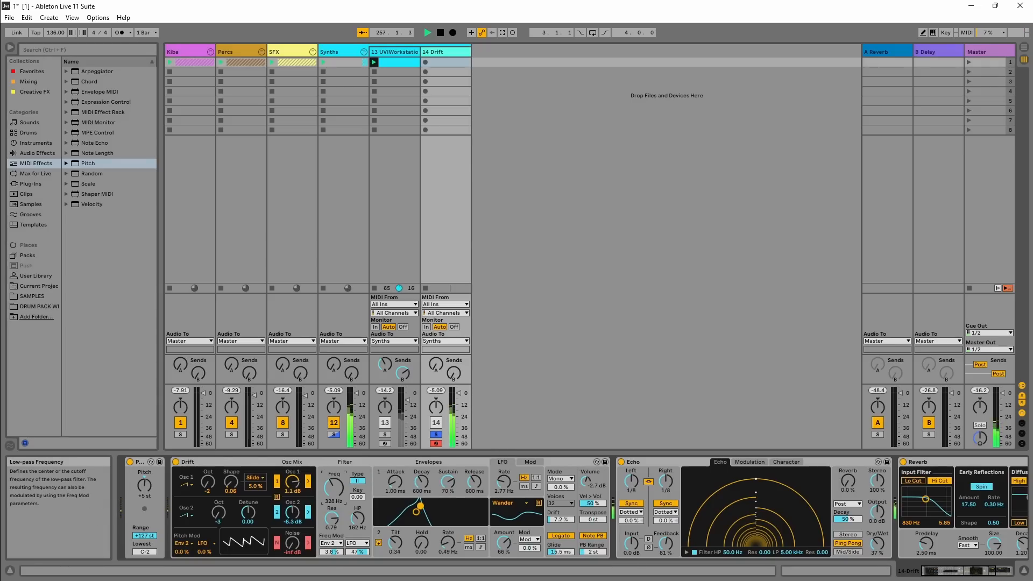
pyautogui.click(360, 483)
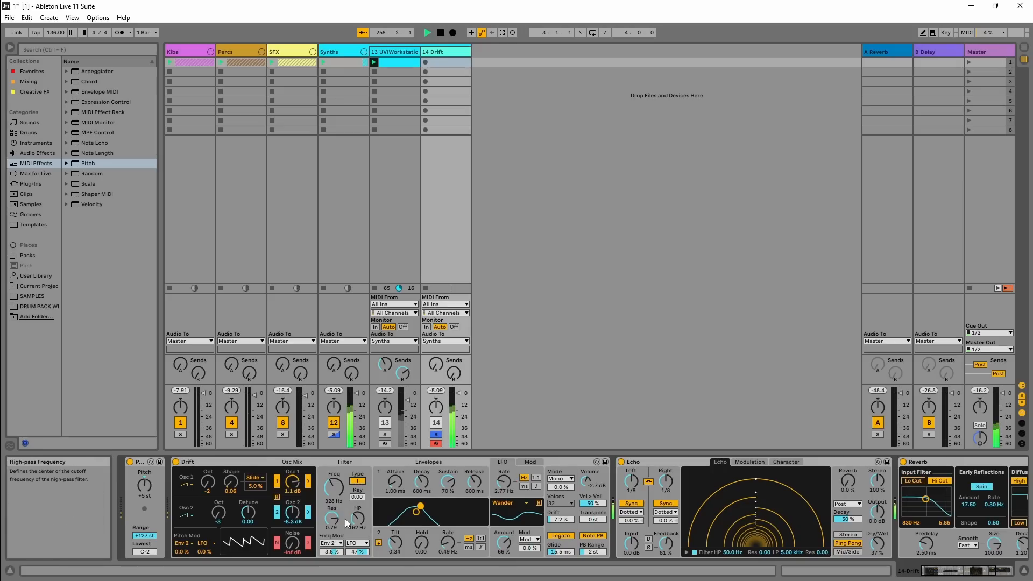
pyautogui.moveTo(333, 518); pyautogui.dragTo(334, 493)
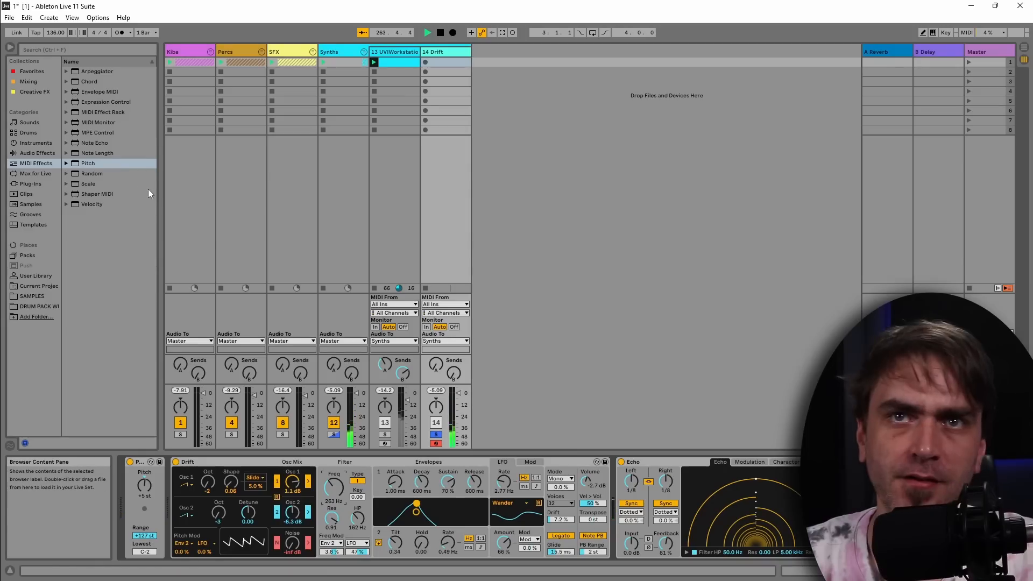
# Insert a Saturator between Drift and Echo with Drive 25.1 dB and Output -17.7 dB.
pyautogui.click(40, 154)
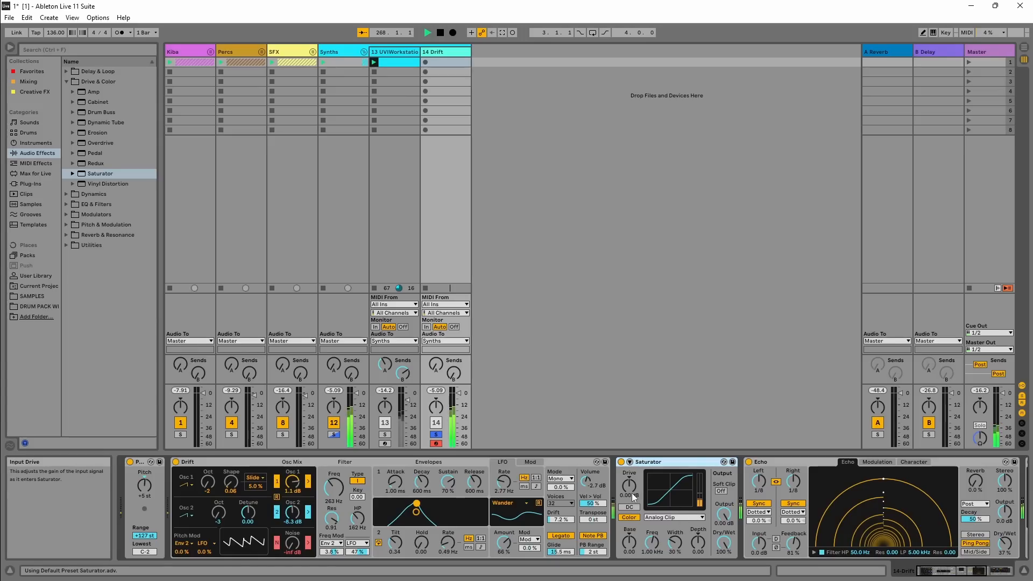
pyautogui.moveTo(733, 524); pyautogui.dragTo(733, 555)
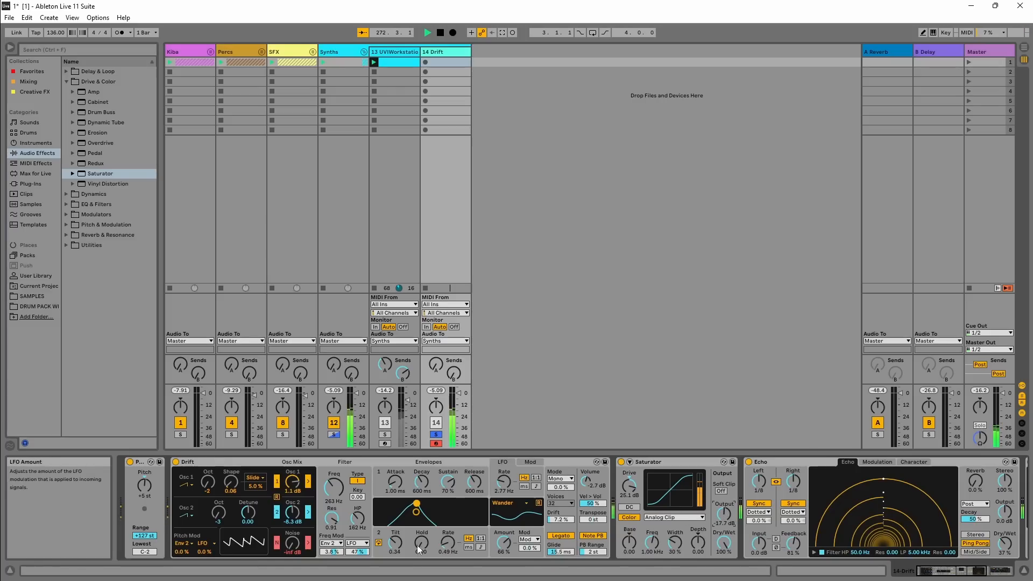
# Slow Drift's cycling envelope to 0.39 Hz and its LFO to 0.48 Hz, and set Saturator's Output to -15.7 dB.
pyautogui.moveTo(448, 542); pyautogui.dragTo(449, 548)
pyautogui.moveTo(504, 481); pyautogui.dragTo(504, 497)
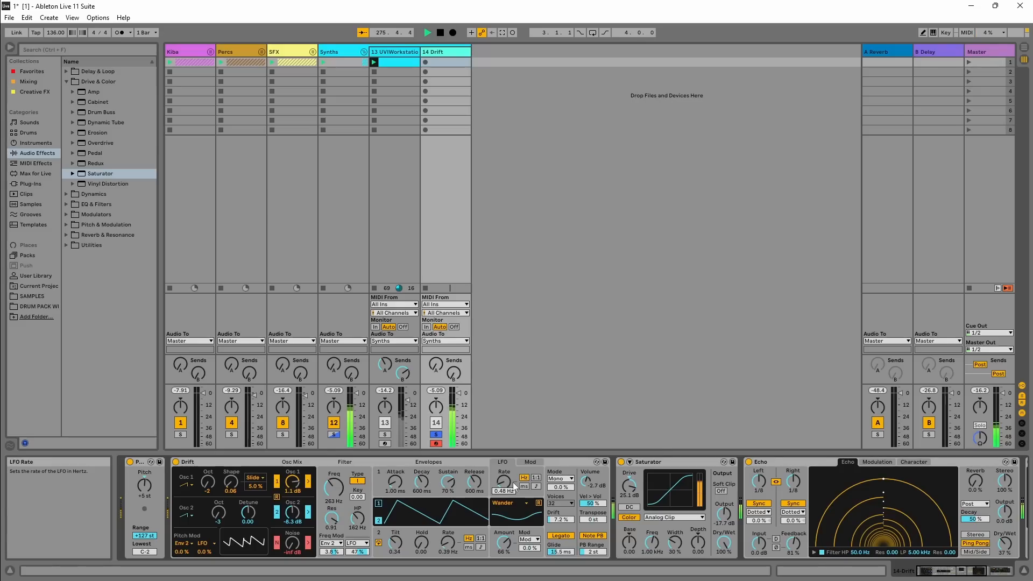
pyautogui.click(724, 514)
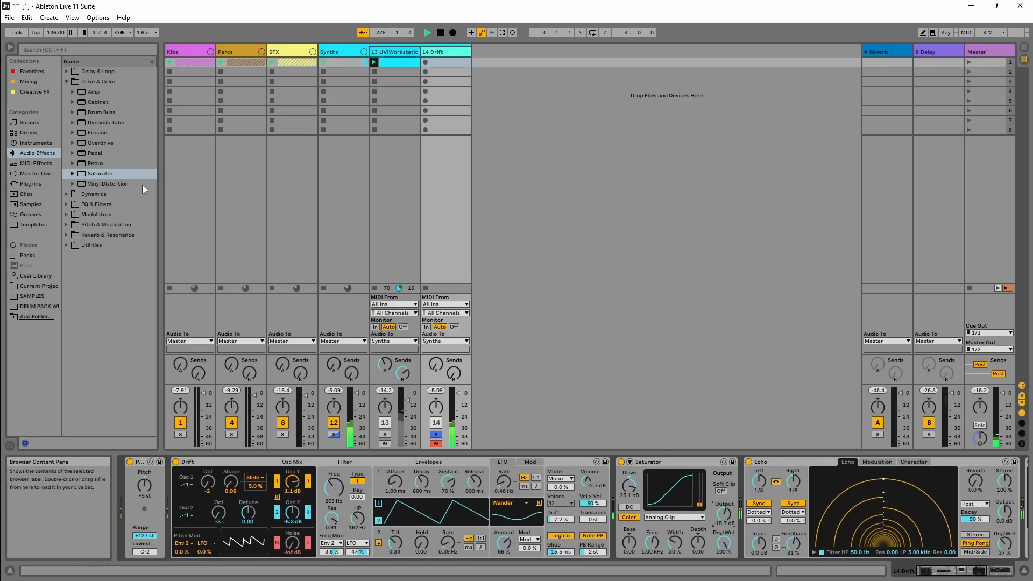
# Insert an EQ Eight with a 70.6 Hz low cut between Saturator and Echo, and set Drift's low-pass to 746 Hz and high-pass to 481 Hz.
pyautogui.click(65, 204)
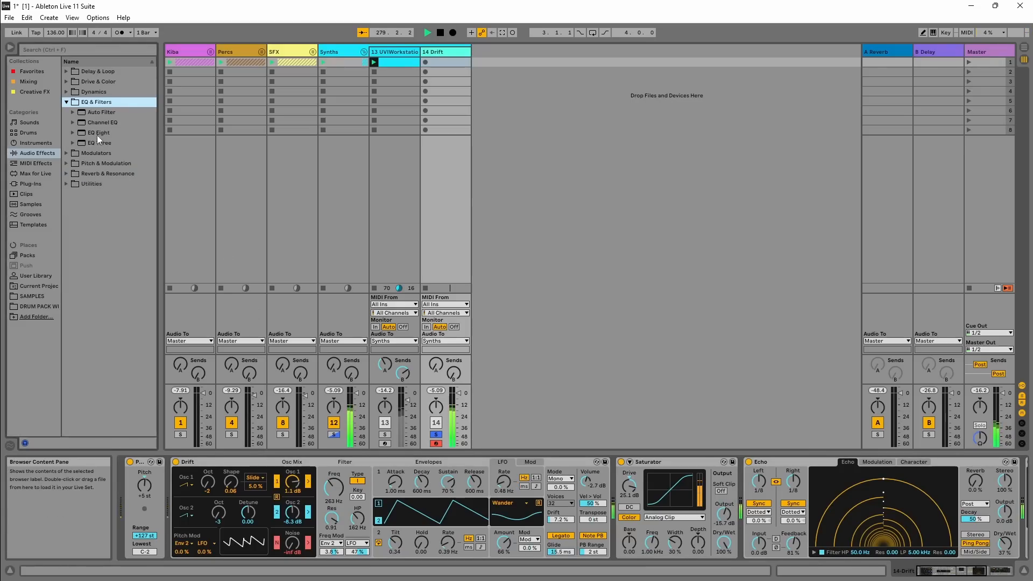
pyautogui.moveTo(95, 132); pyautogui.dragTo(763, 469)
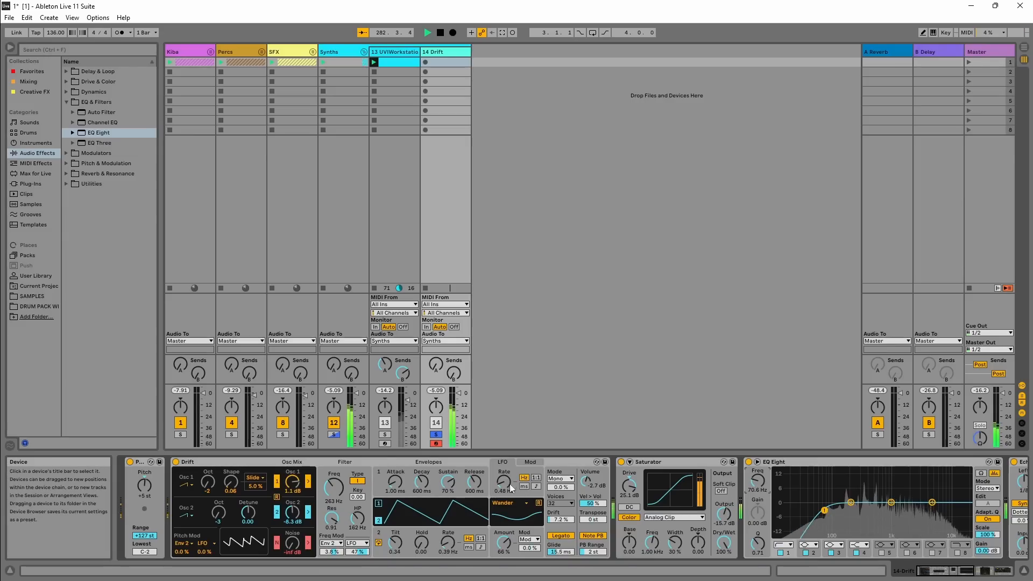
pyautogui.moveTo(353, 519)
pyautogui.mouseDown()
pyautogui.moveTo(333, 480)
pyautogui.moveTo(350, 507)
pyautogui.mouseUp()
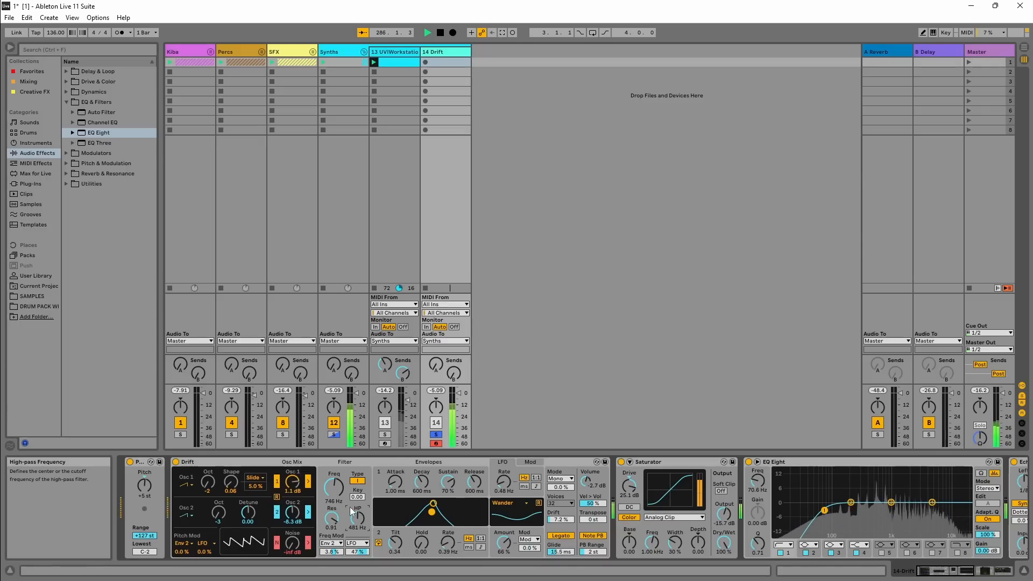
# Create a MIDI clip in the Drift track's first slot, play it with the other groups, and set the track volume to about -2 dB.
pyautogui.click(442, 61)
pyautogui.doubleClick(443, 61)
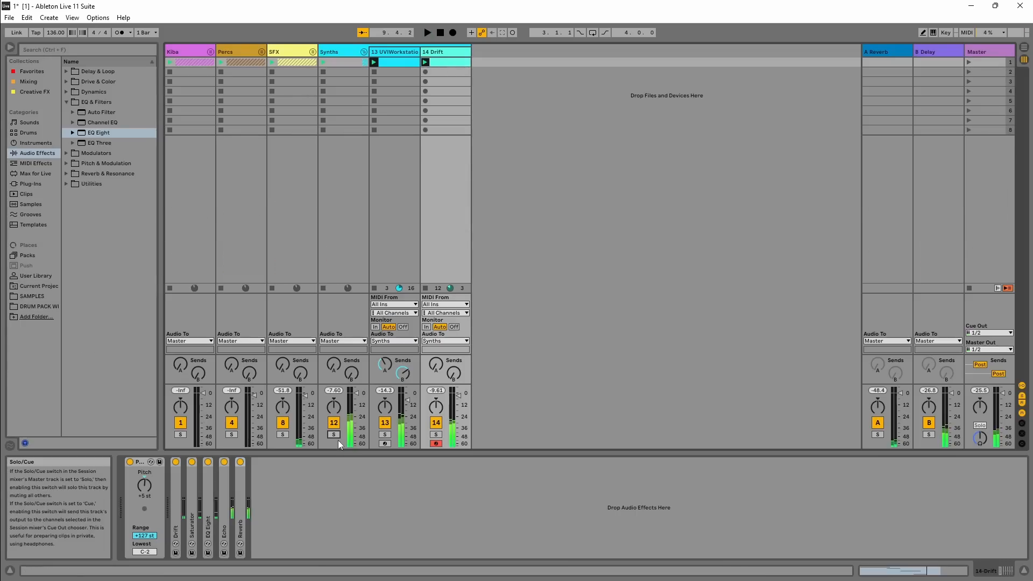
pyautogui.press('space')
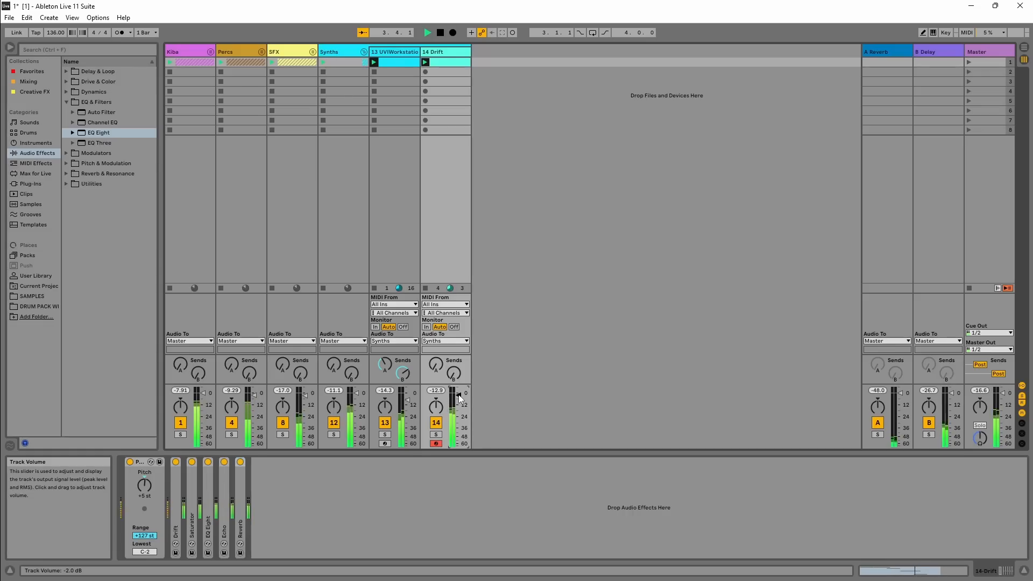
pyautogui.moveTo(458, 398); pyautogui.dragTo(458, 397)
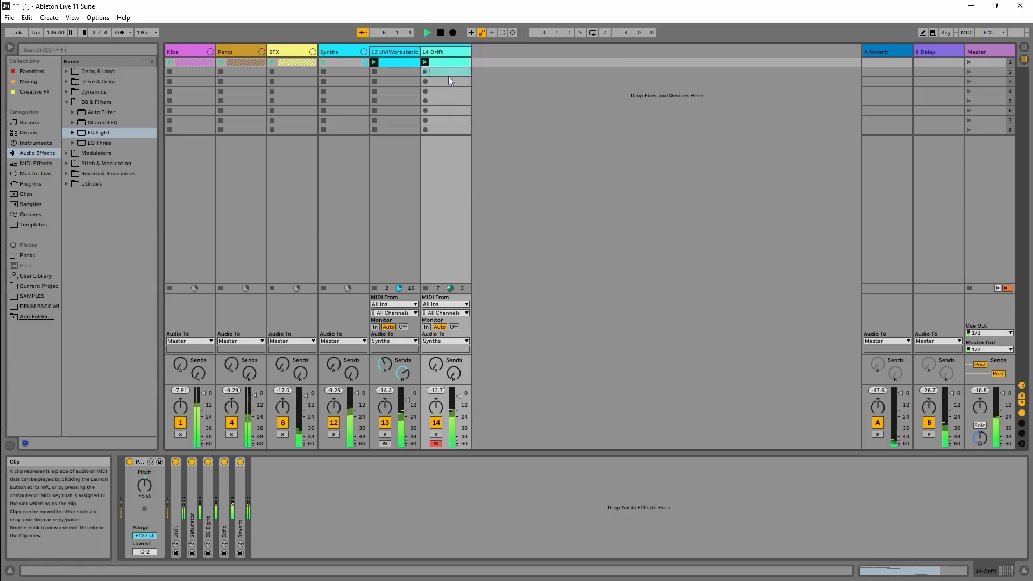
# Copy the Drift clip into the track's second slot and open the copy's notes for editing.
pyautogui.click(445, 75)
pyautogui.rightClick(459, 75)
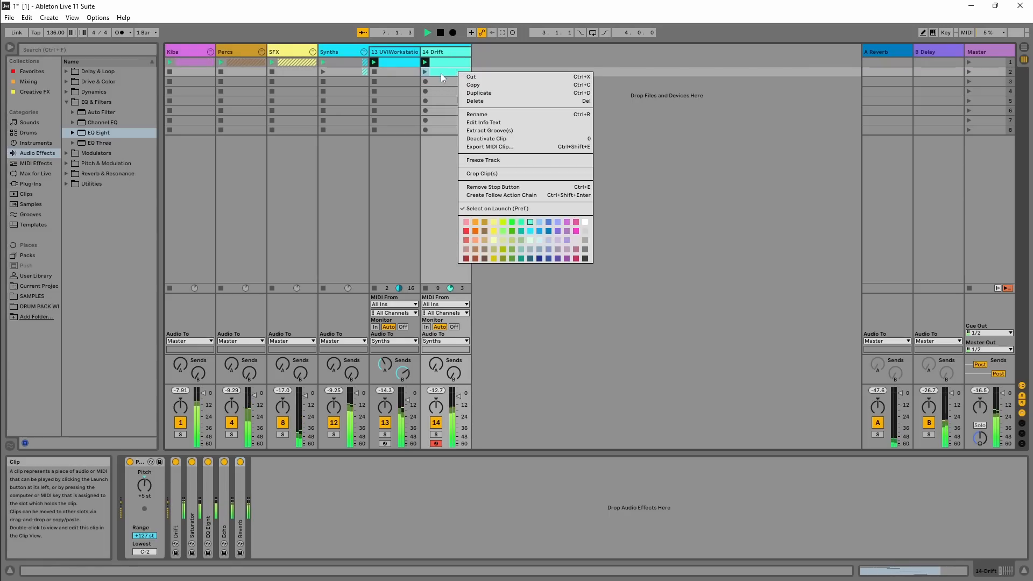
pyautogui.click(437, 71)
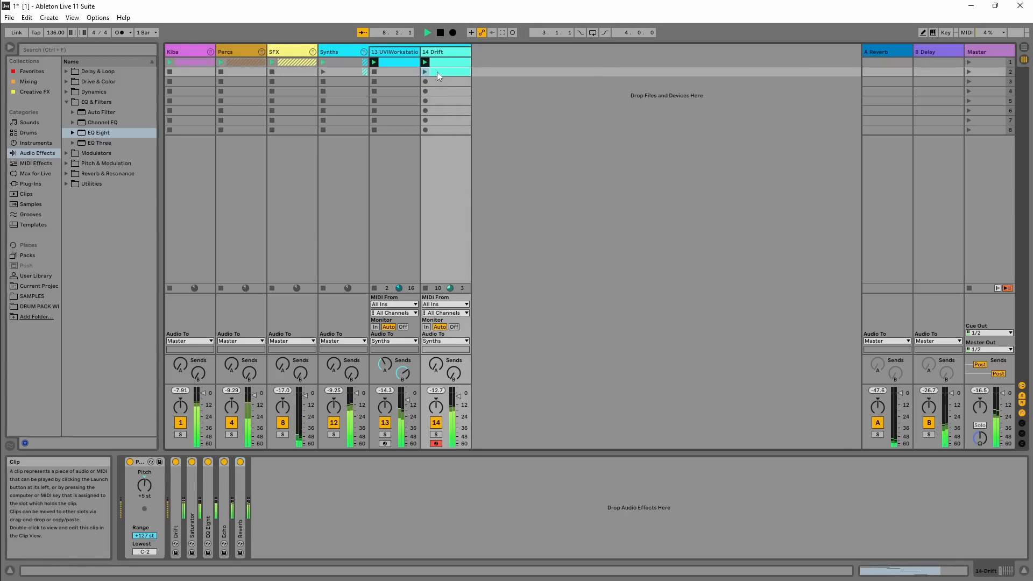
pyautogui.doubleClick(437, 72)
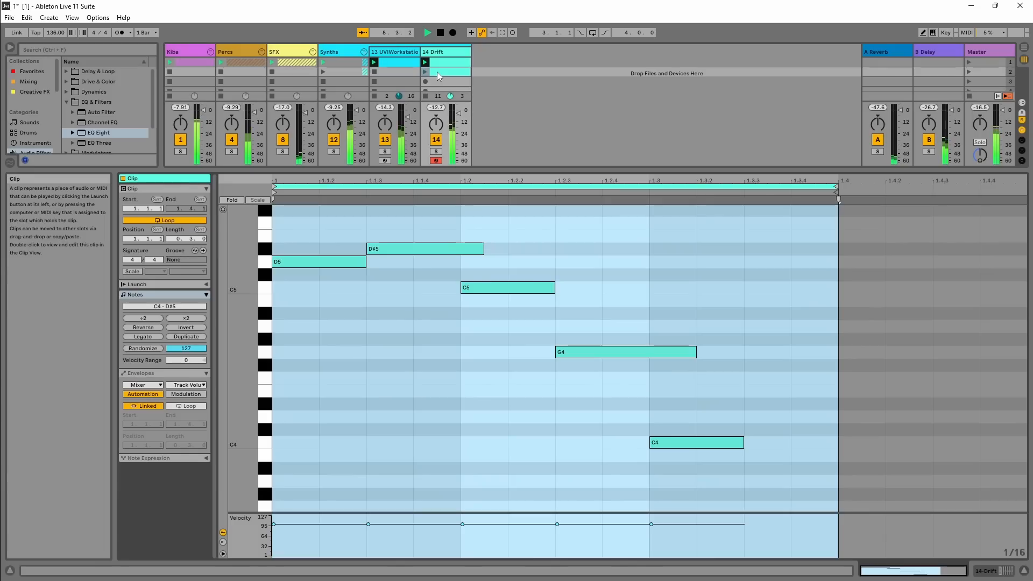
# Compress the second Drift clip's notes to double speed with a loop length of 0.1.2, launch it and return to the device chain.
pyautogui.click(187, 319)
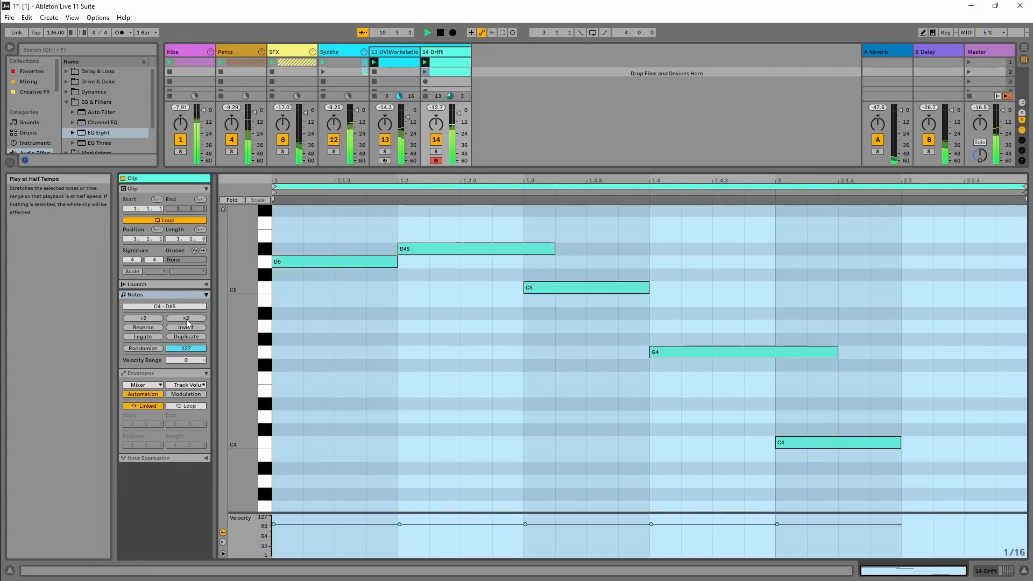
pyautogui.click(151, 317)
pyautogui.click(151, 316)
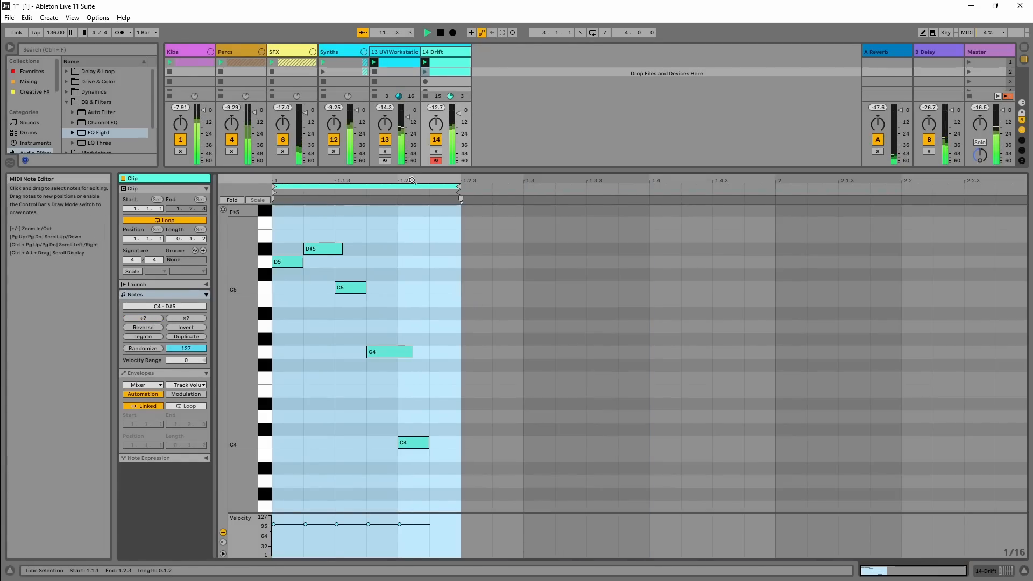
pyautogui.click(425, 73)
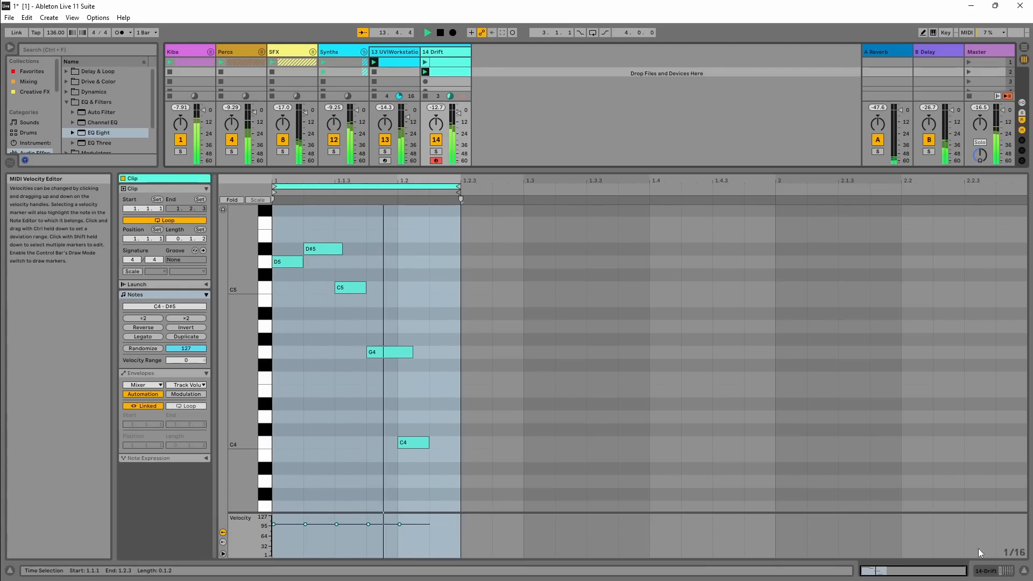
pyautogui.hotkey('shift', 'Tab')
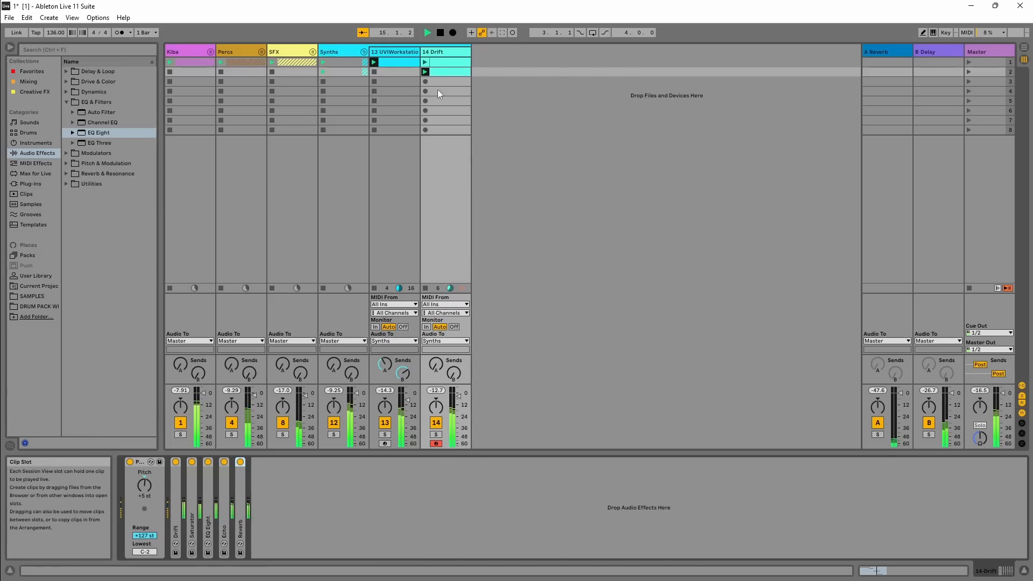